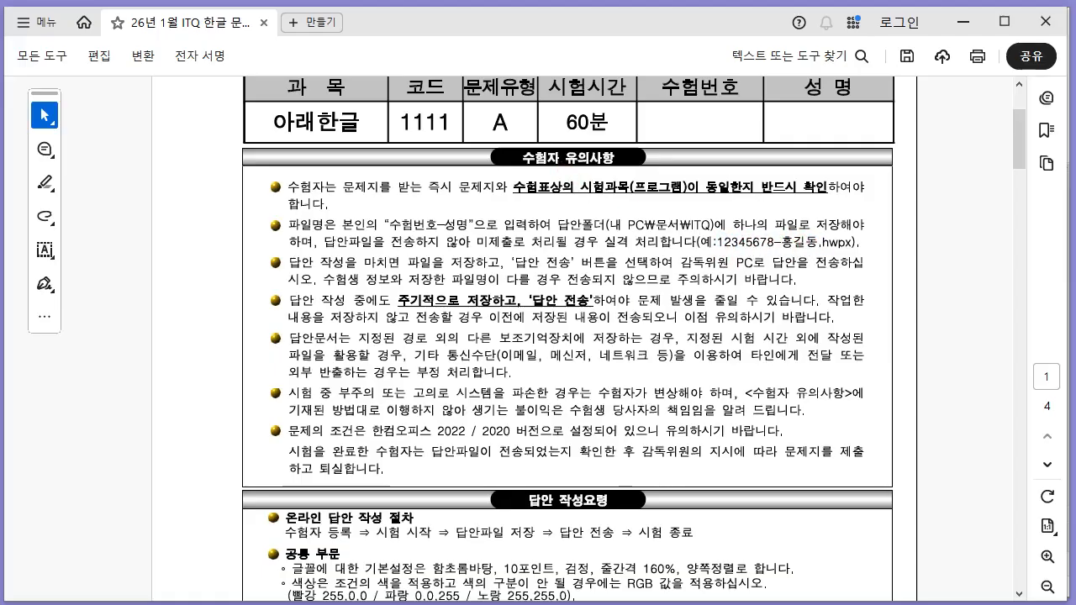
Save the new blank document in the ITQ documents folder as an .hwpx file named with the examinee's number and full name.
click(366, 389)
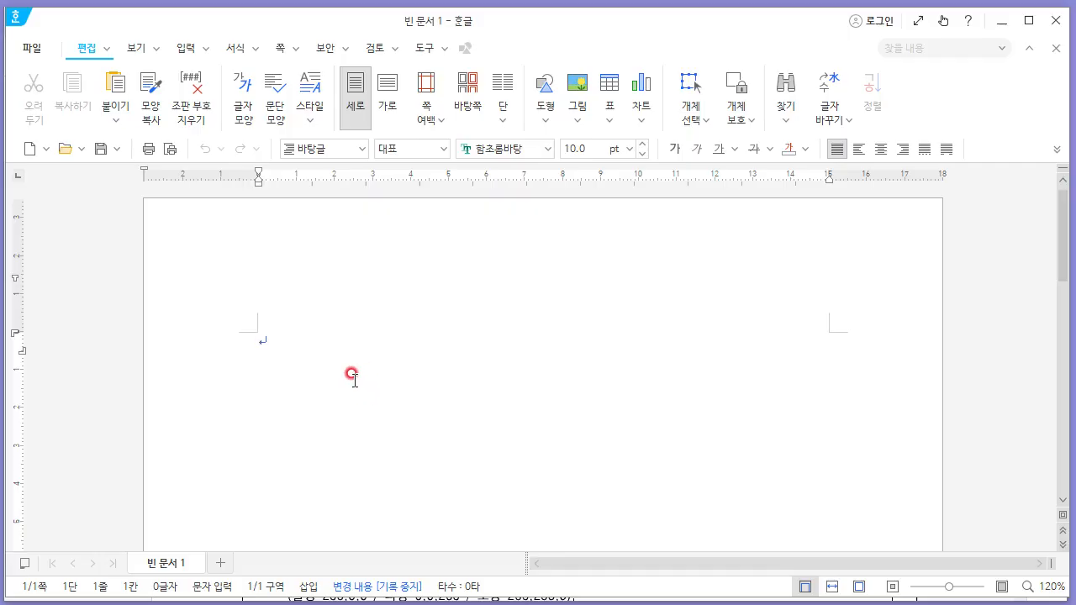
key(alt+v)
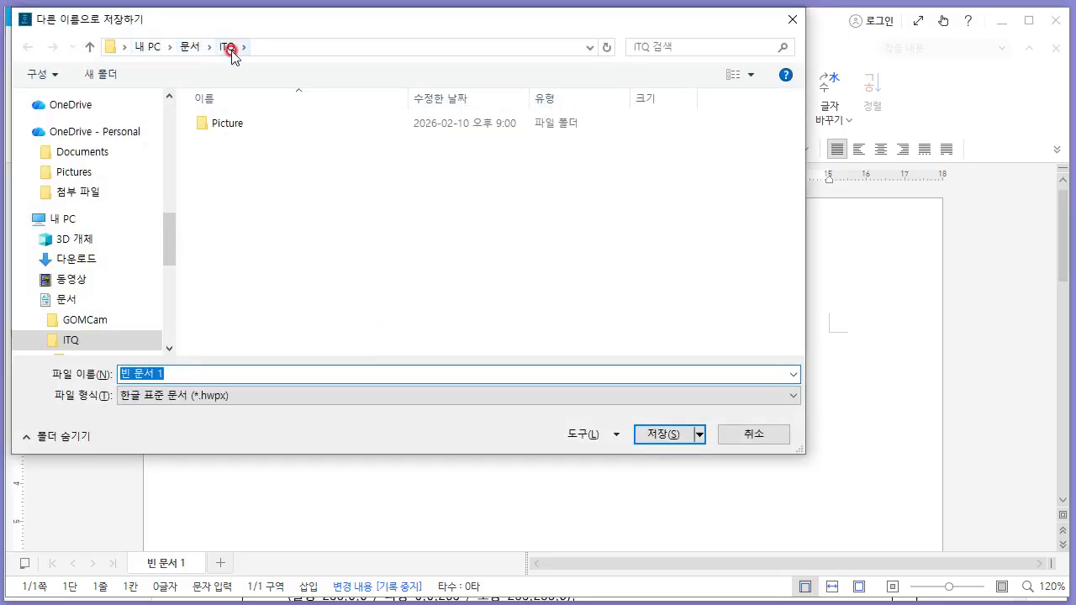
drag(173, 375, 29, 373)
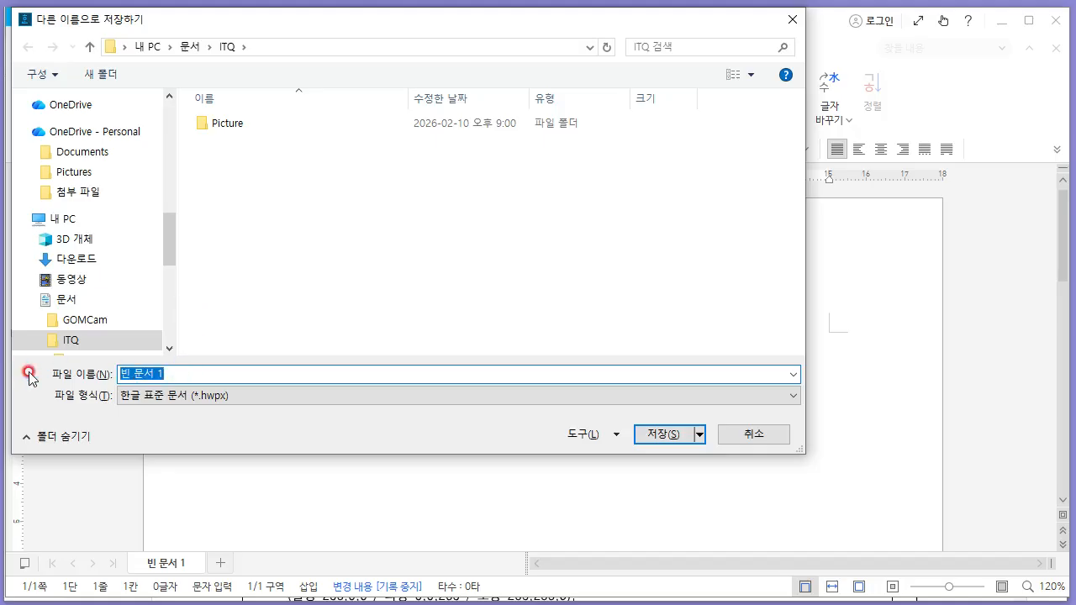
text(12345678-홍길동)
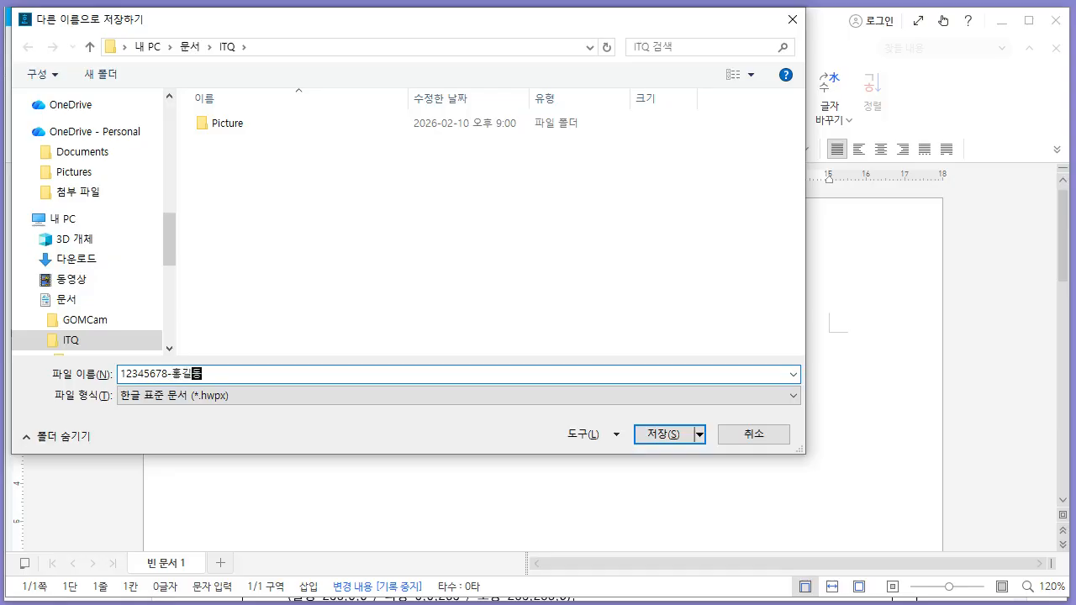
key(Return)
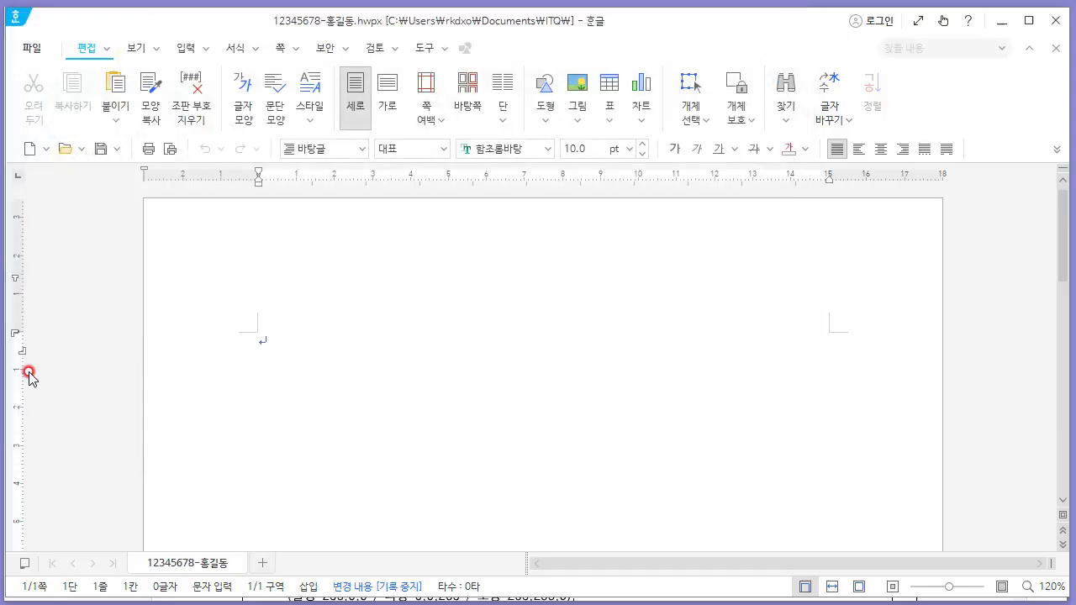
Check the answer guidelines in the exam PDF and set the document's top and header margins to 10 mm.
key(alt+Tab)
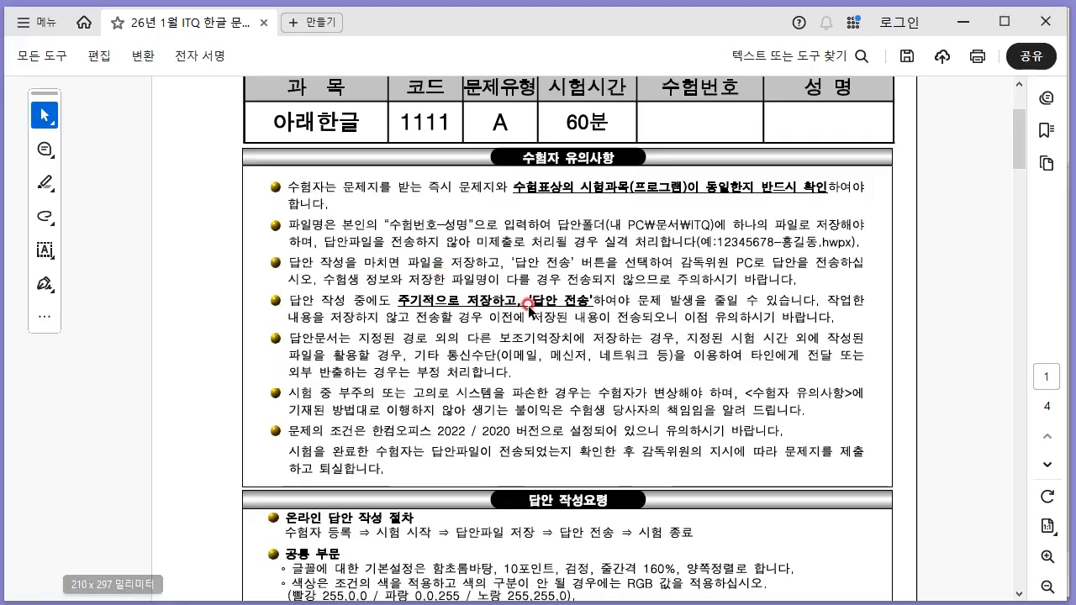
scroll(525, 319, down, 6)
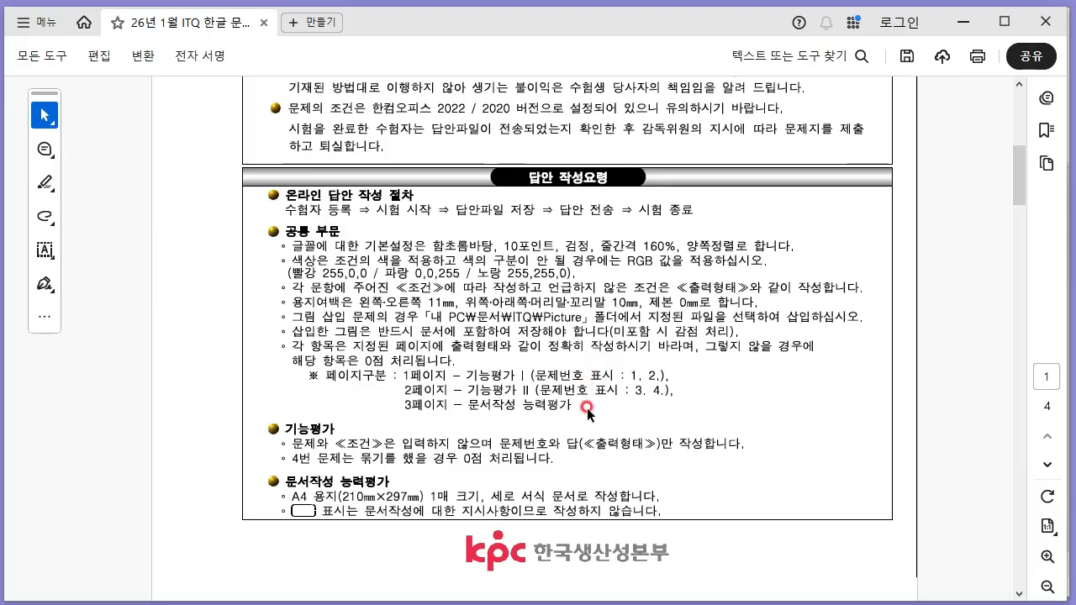
key(alt+Tab)
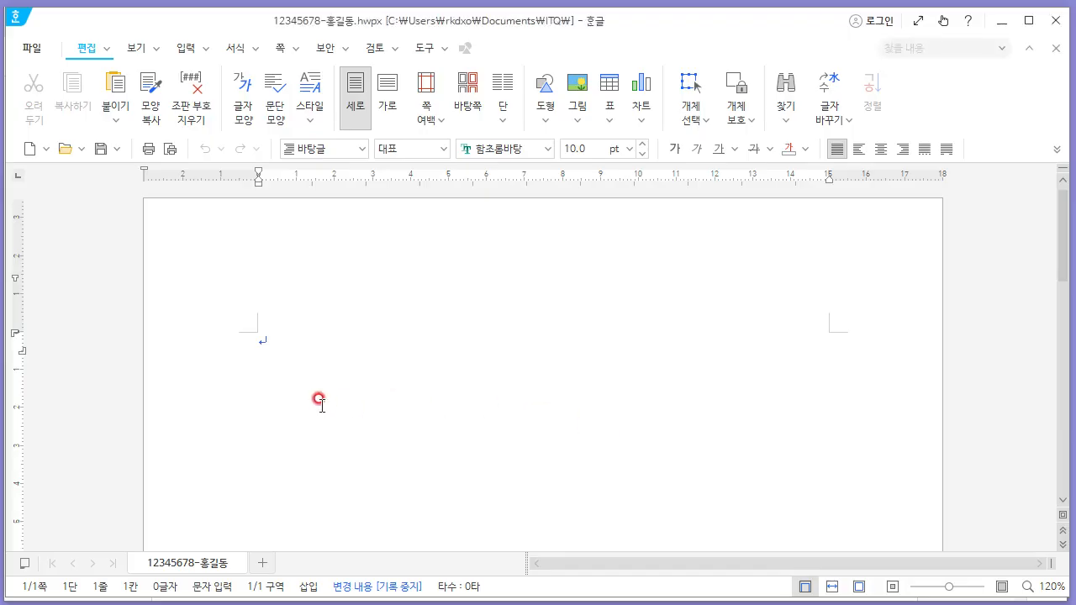
key(F7)
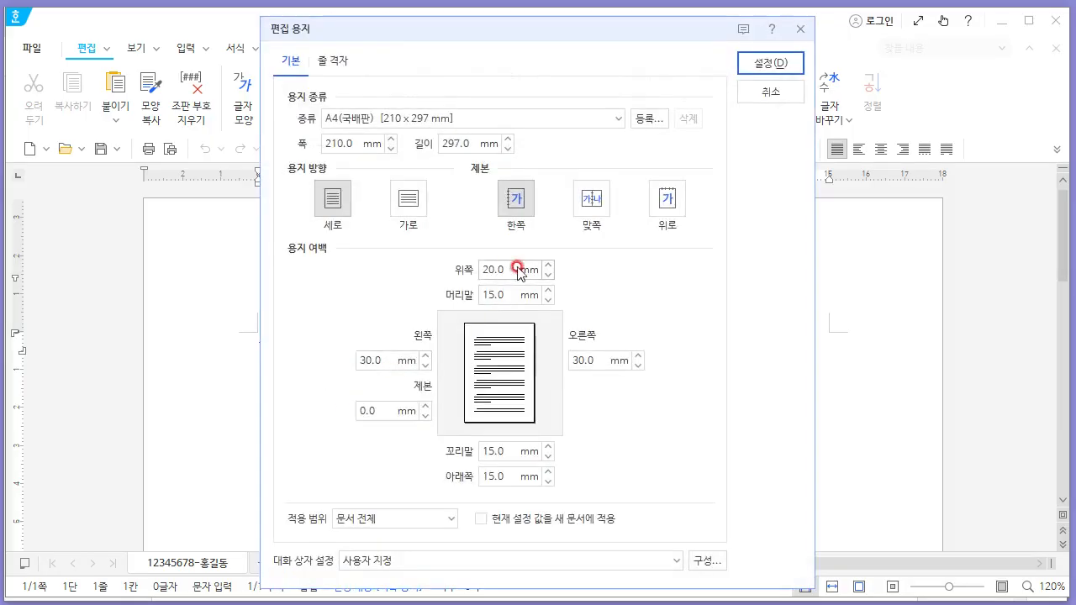
text(10)
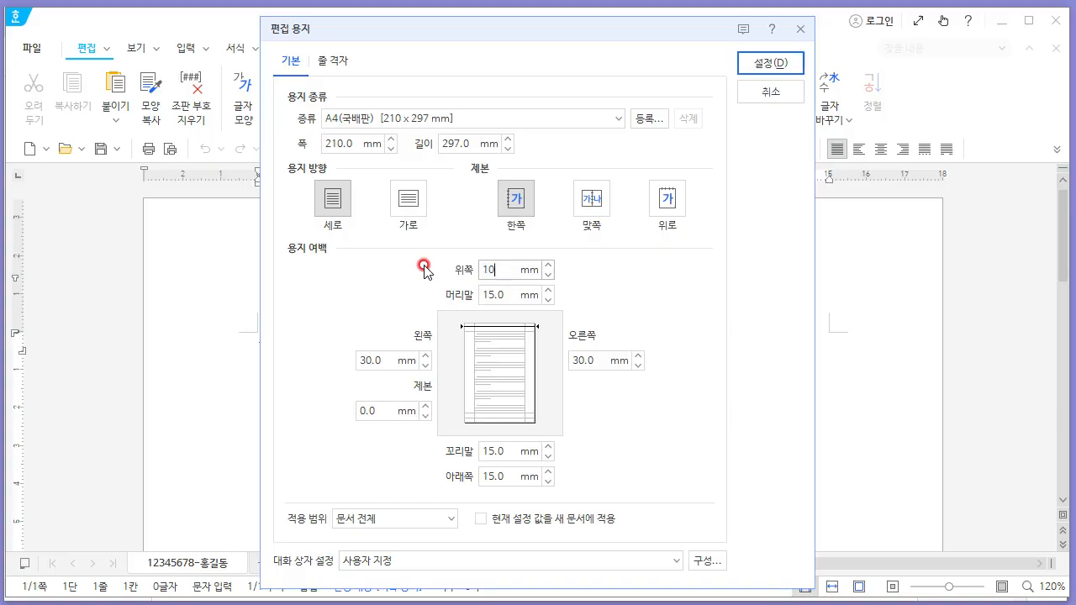
key(Tab)
text(10)
key(Tab)
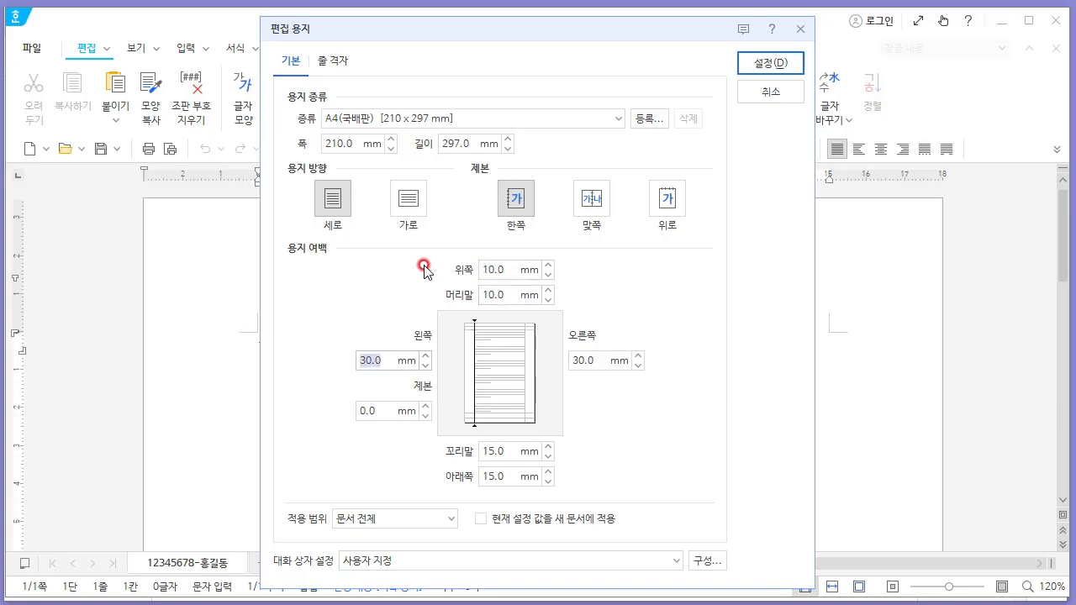
Set the left and right page margins to 11 mm and the footer and bottom margins to 10 mm, and apply them.
text(11)
key(Tab)
text(11)
key(Tab)
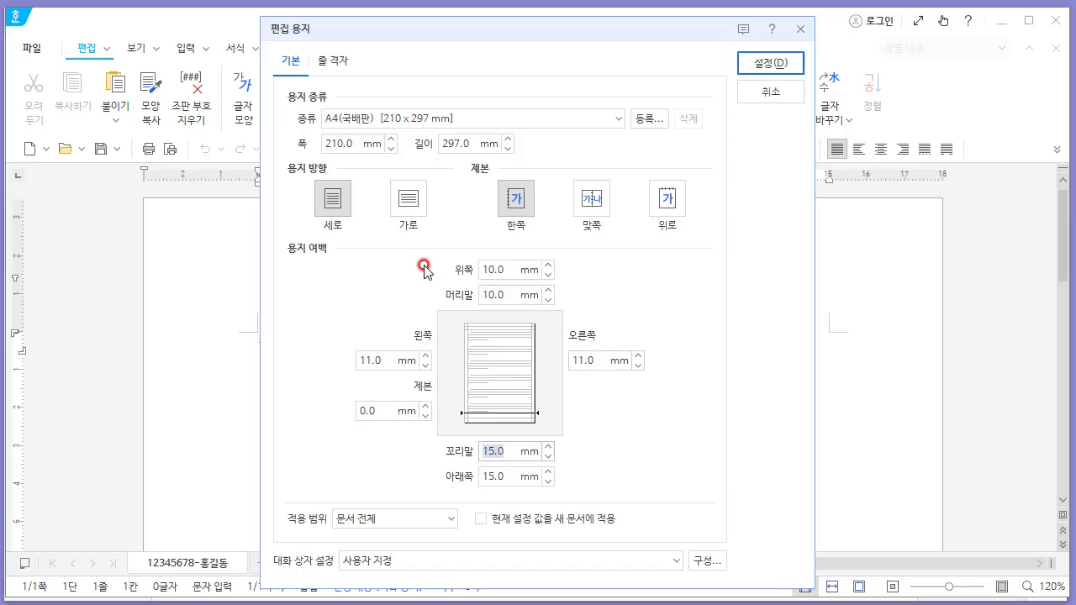
text(10)
key(Tab)
text(10)
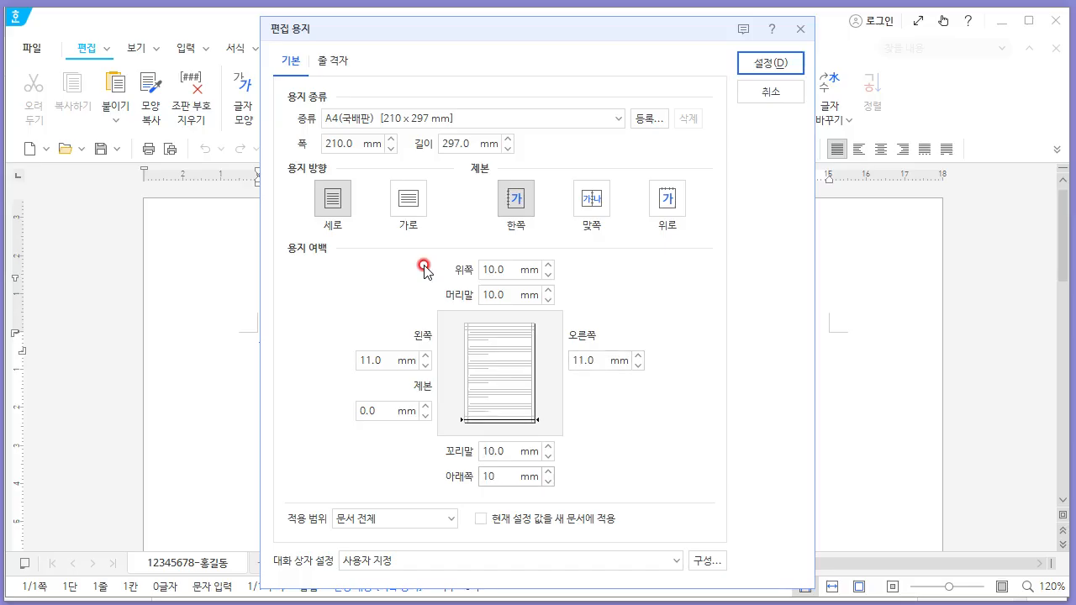
click(761, 64)
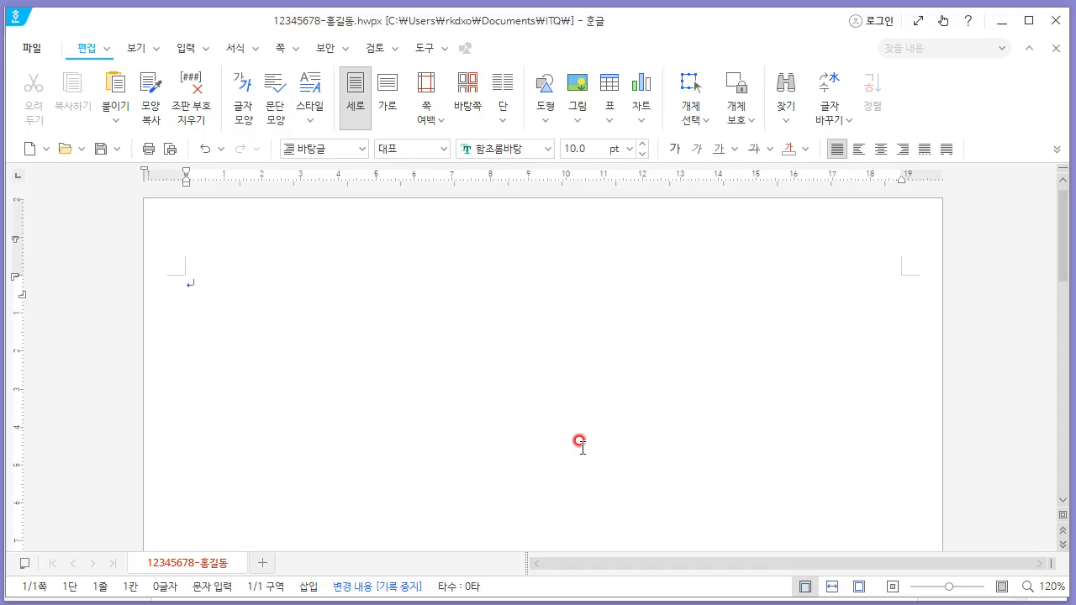
Enter the question numbers 1. and 2. on the first page with blank lines between them, followed by a page break.
text(1.)
key(Return)
key(Return)
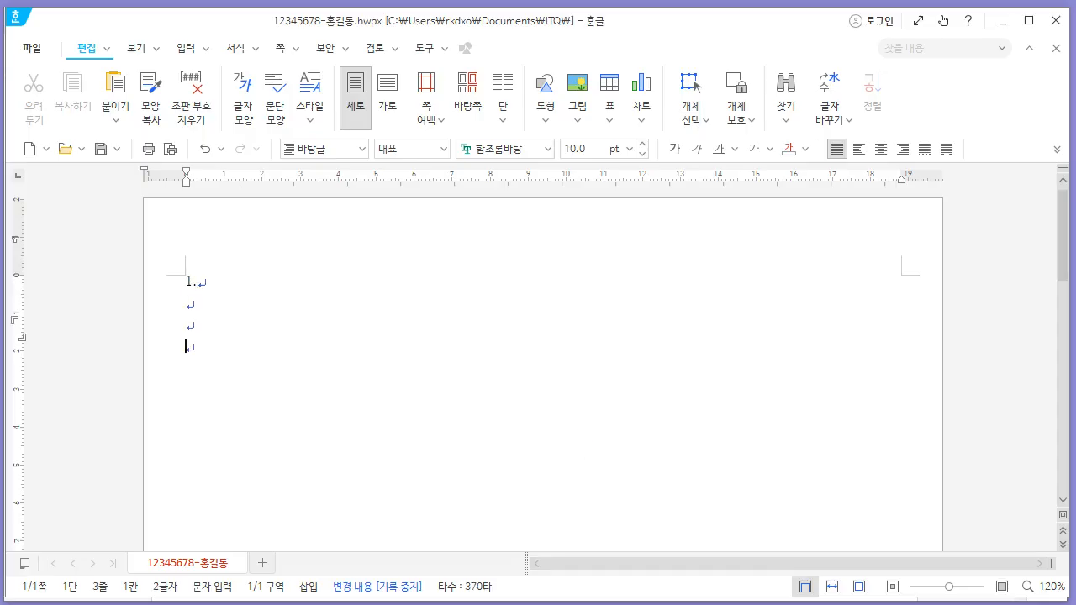
text(2.)
key(ctrl+Return)
Enter the question numbers 3. and 4. on the second page with blank lines between them, and add a third page.
scroll(569, 440, down, 3)
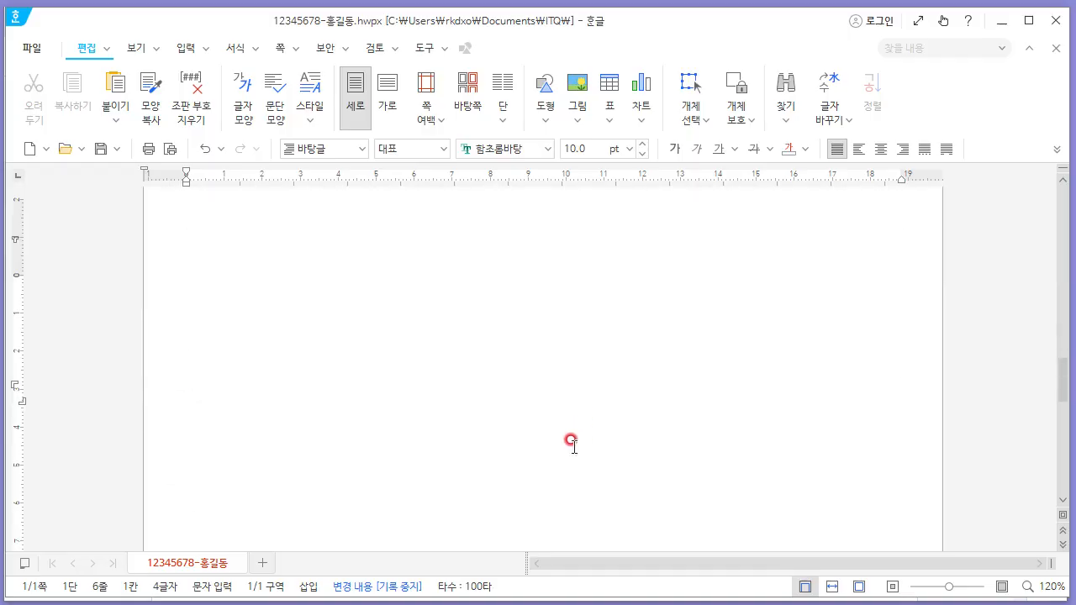
text(3)
key(BackSpace)
text(.)
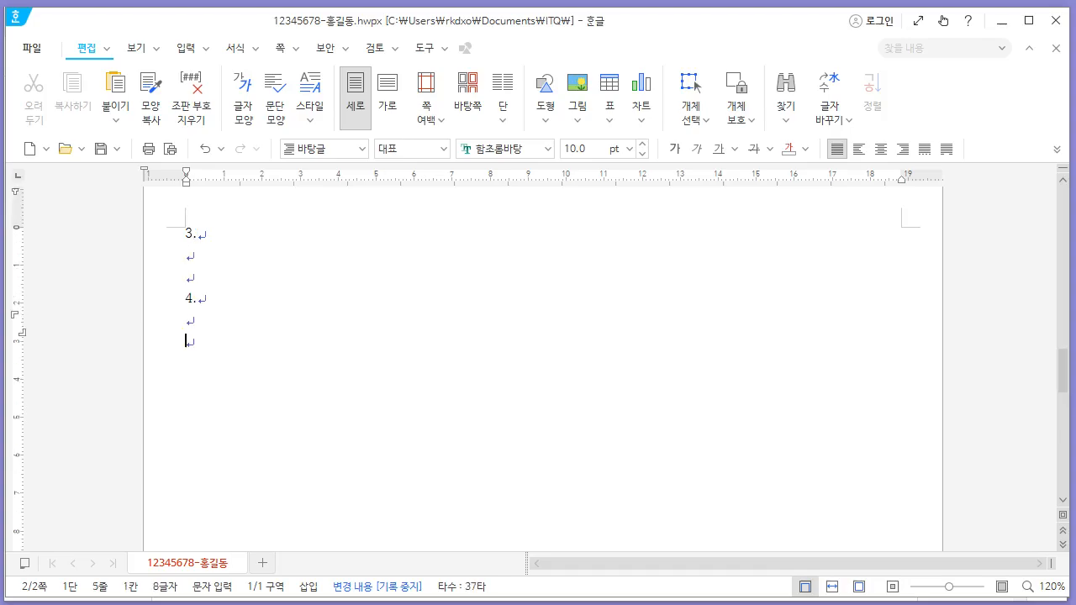
key(ctrl+Return)
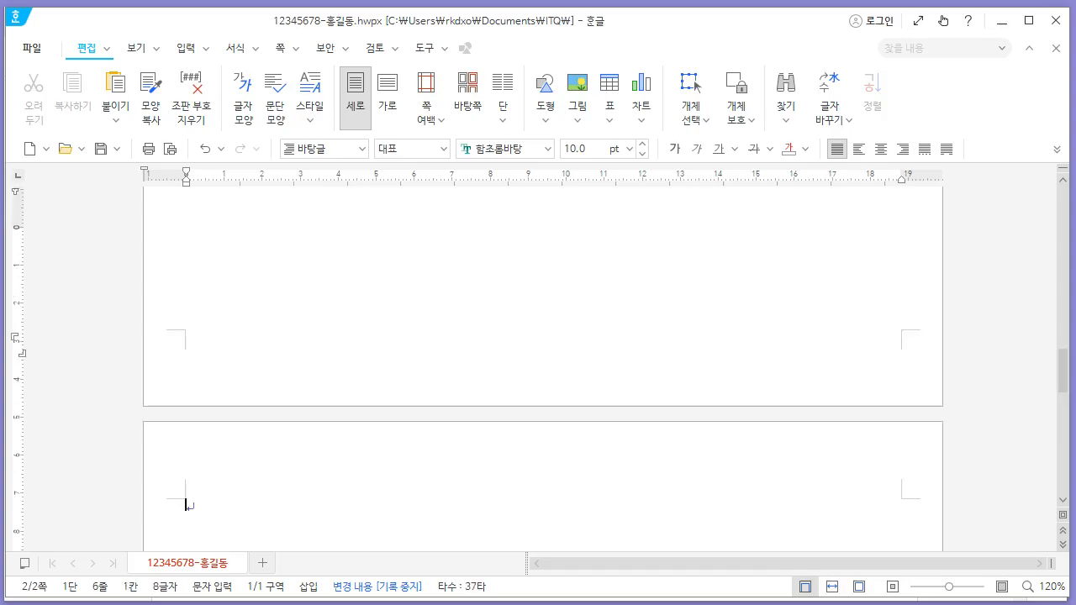
Enter the English and Korean smart shelter paragraphs from question 1 of the exam PDF beneath number 1 on the first page.
scroll(588, 414, down, 2)
scroll(581, 425, up, 18)
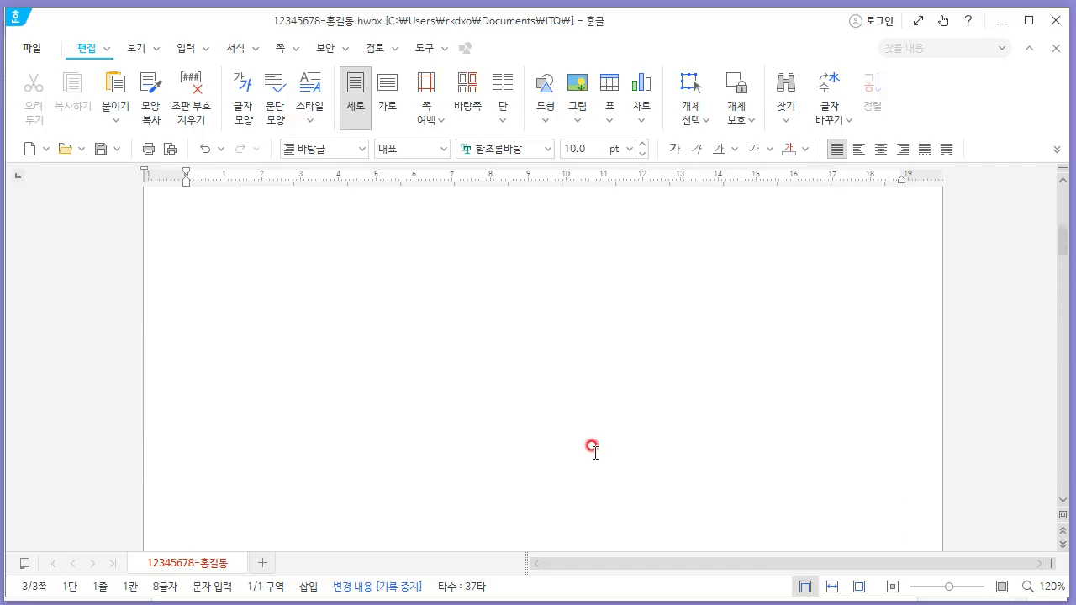
scroll(592, 451, up, 2)
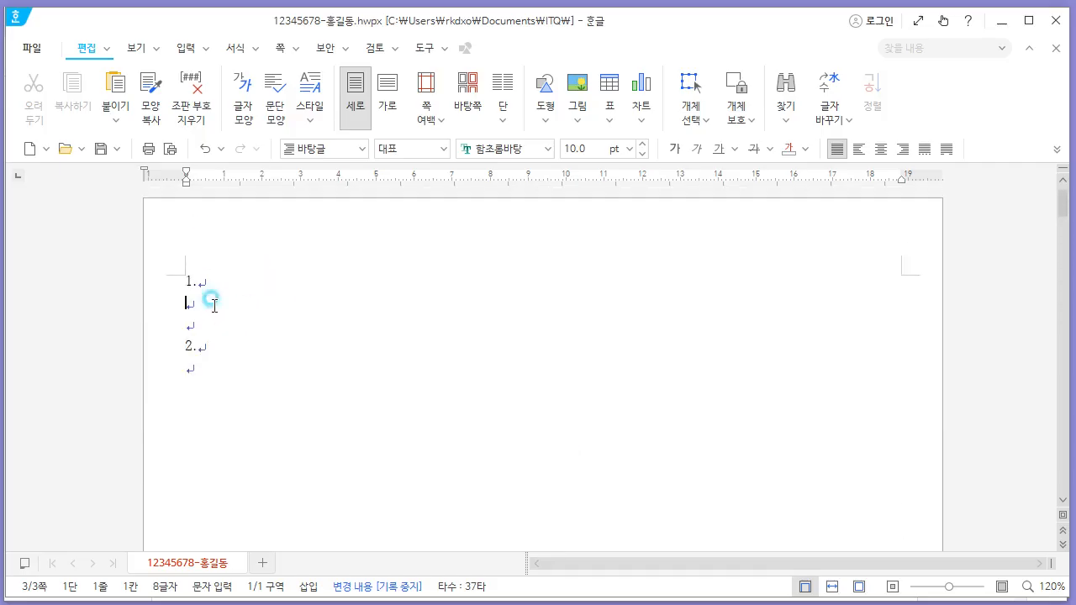
key(alt+Tab)
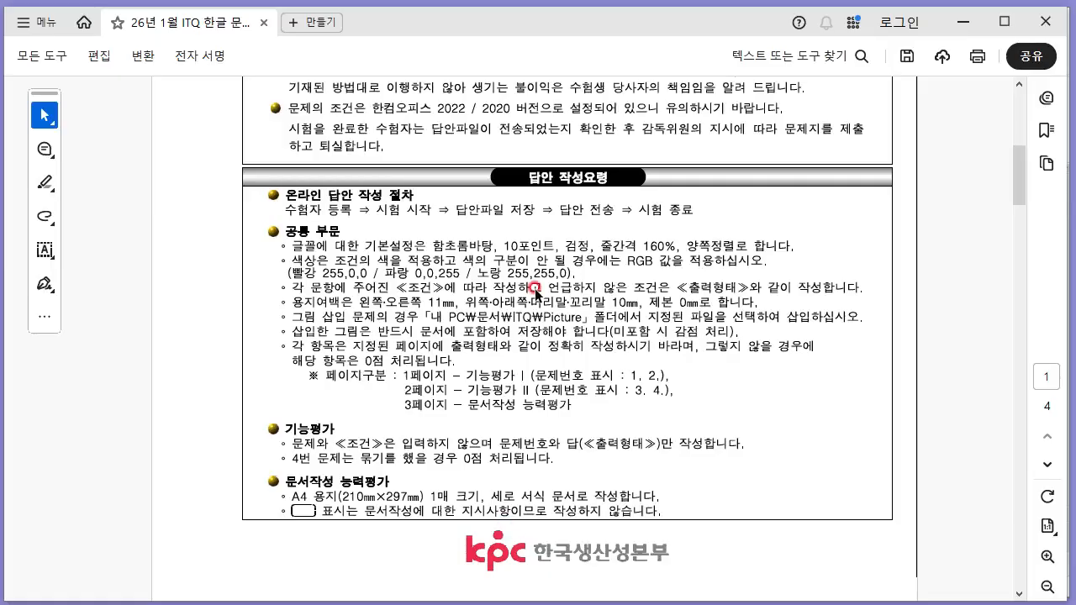
scroll(532, 315, down, 8)
scroll(532, 315, down, 2)
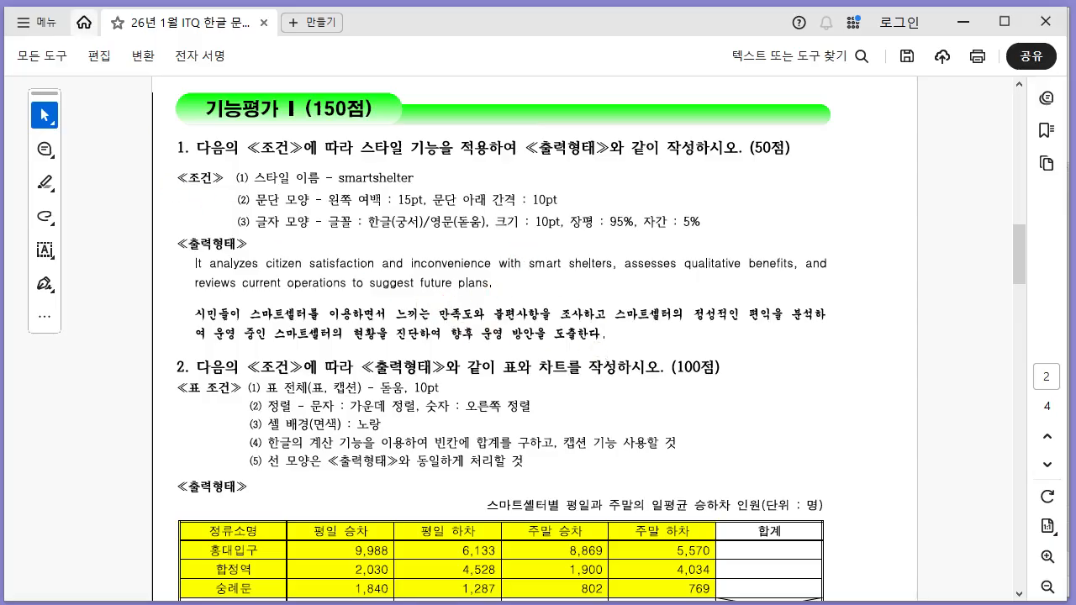
key(alt+Tab)
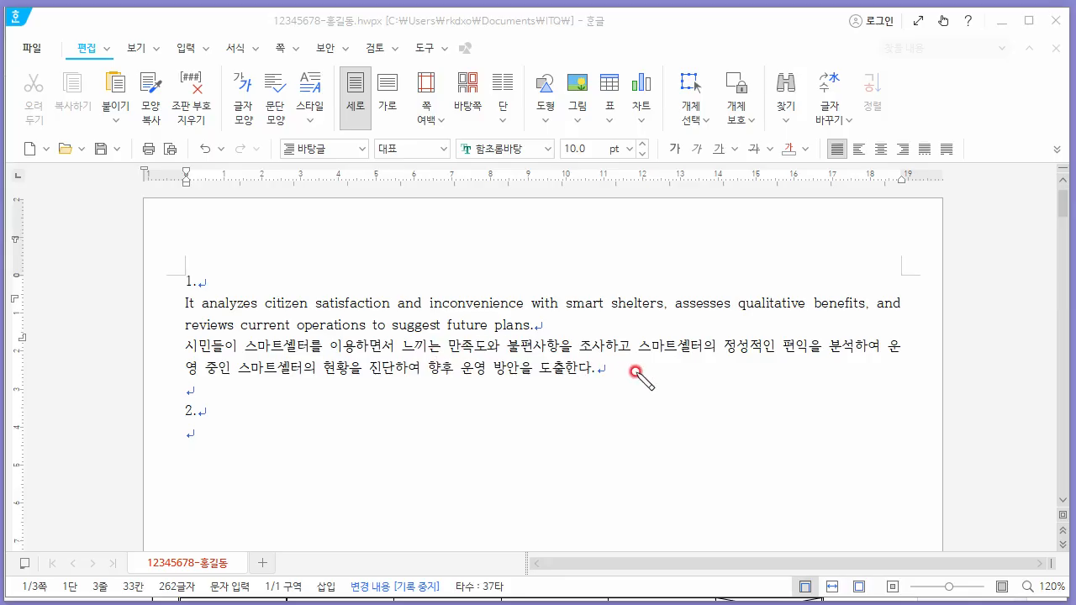
mouse_move(547, 329)
mouse_down()
mouse_move(536, 322)
mouse_move(546, 327)
mouse_up()
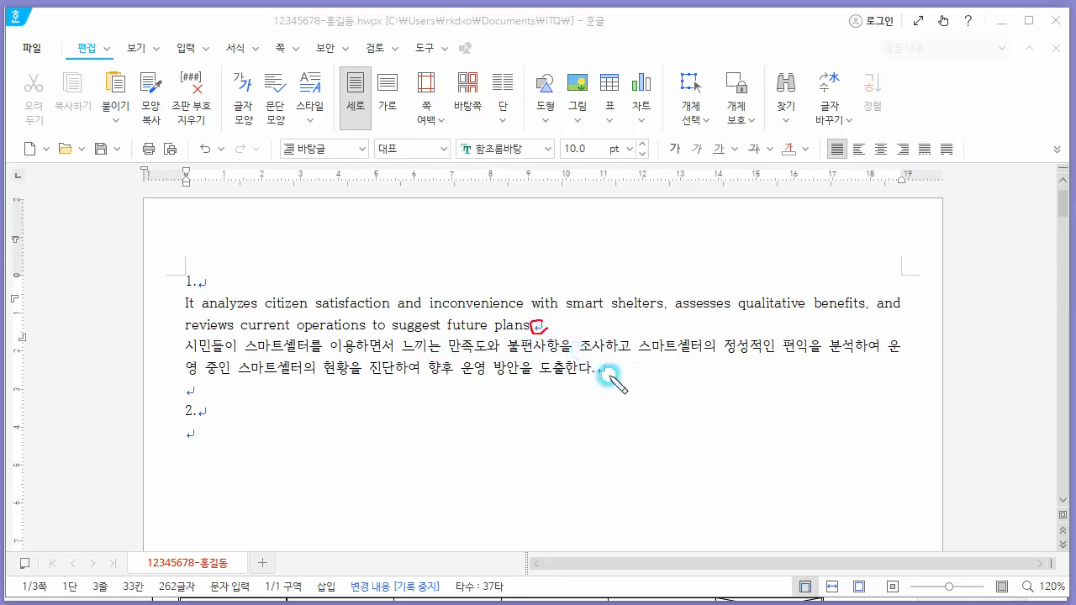
drag(607, 374, 607, 362)
key(Escape)
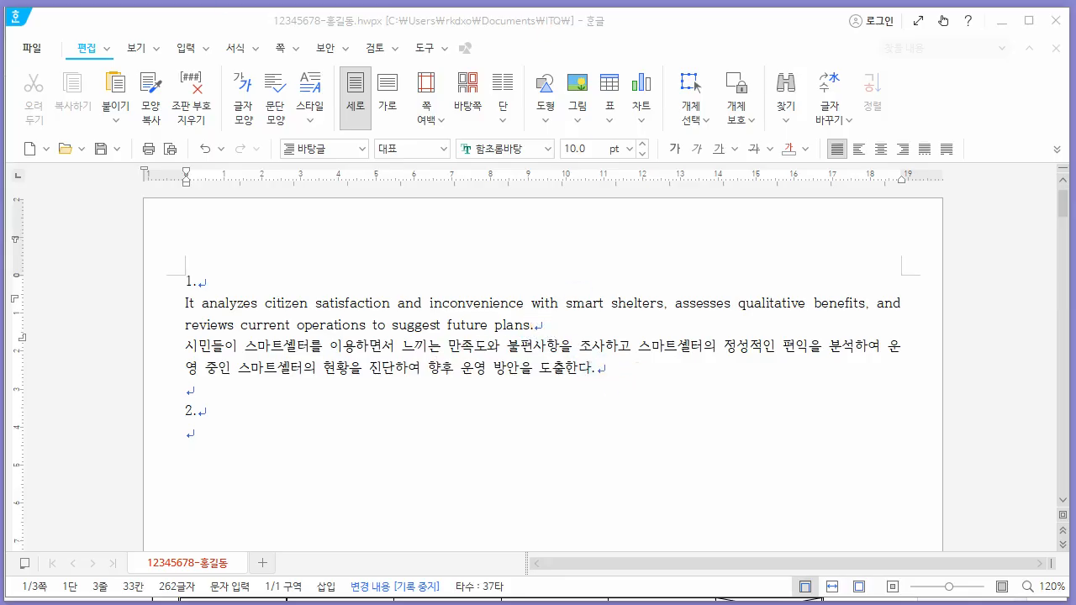
Select the English and Korean paragraphs and start adding a new paragraph style named smartshelter, as the exam PDF specifies.
click(505, 325)
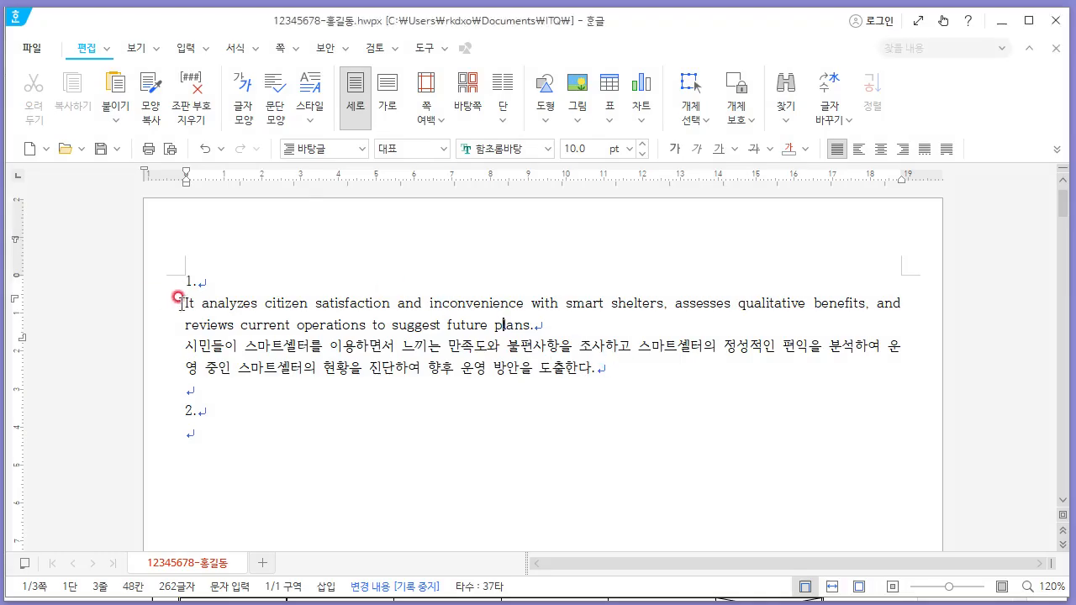
drag(180, 303, 597, 370)
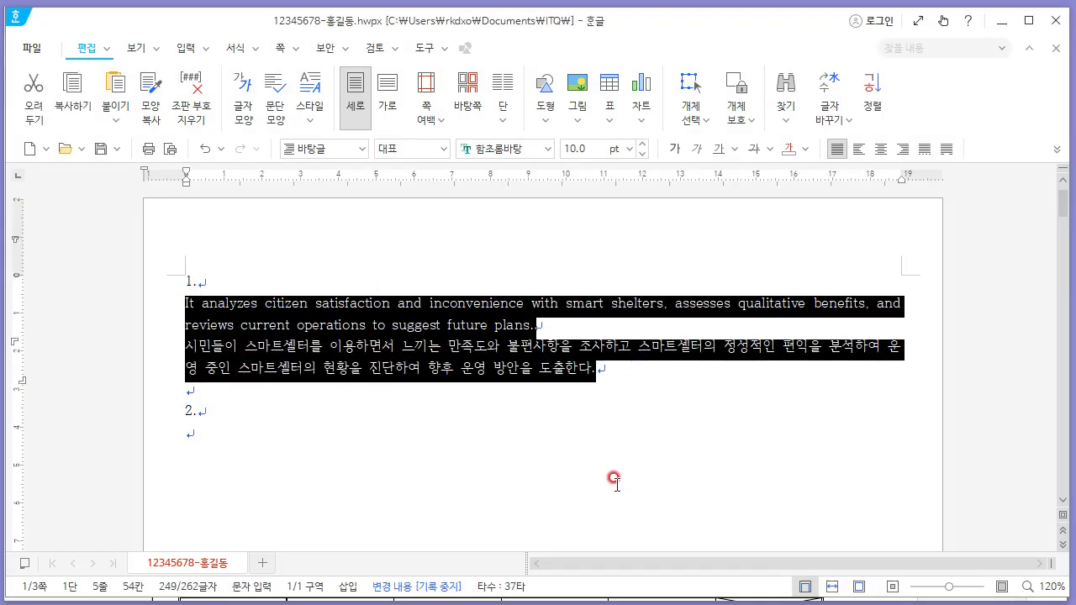
key(F6)
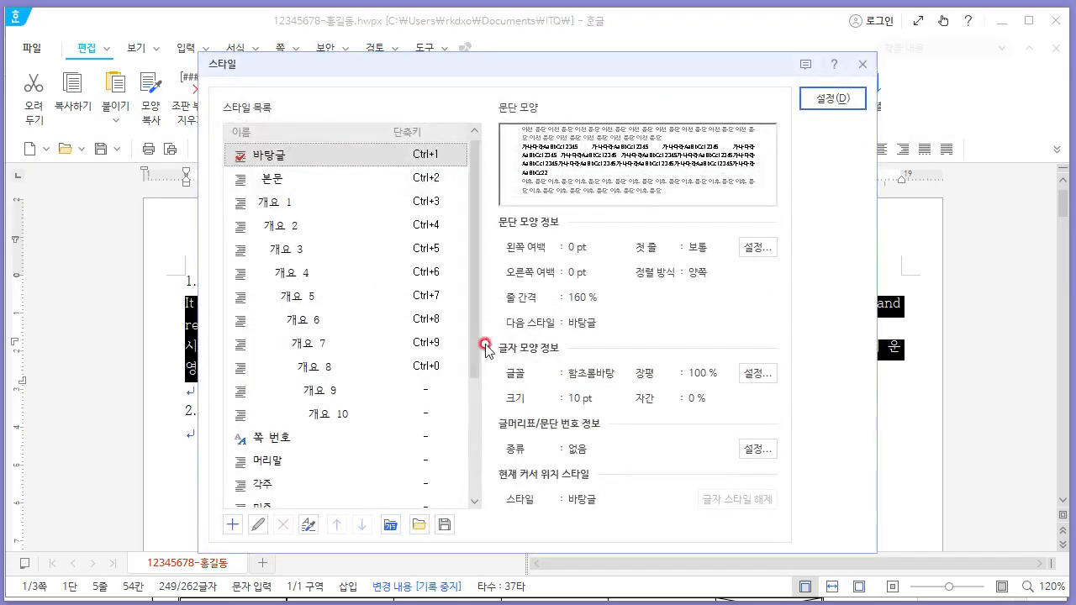
click(230, 524)
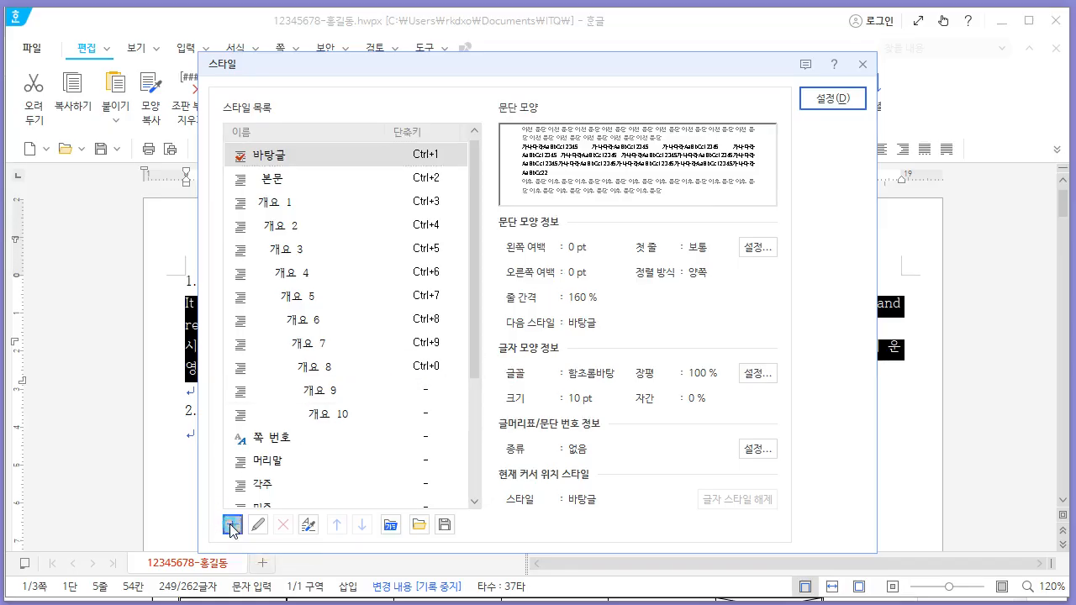
key(alt+Tab)
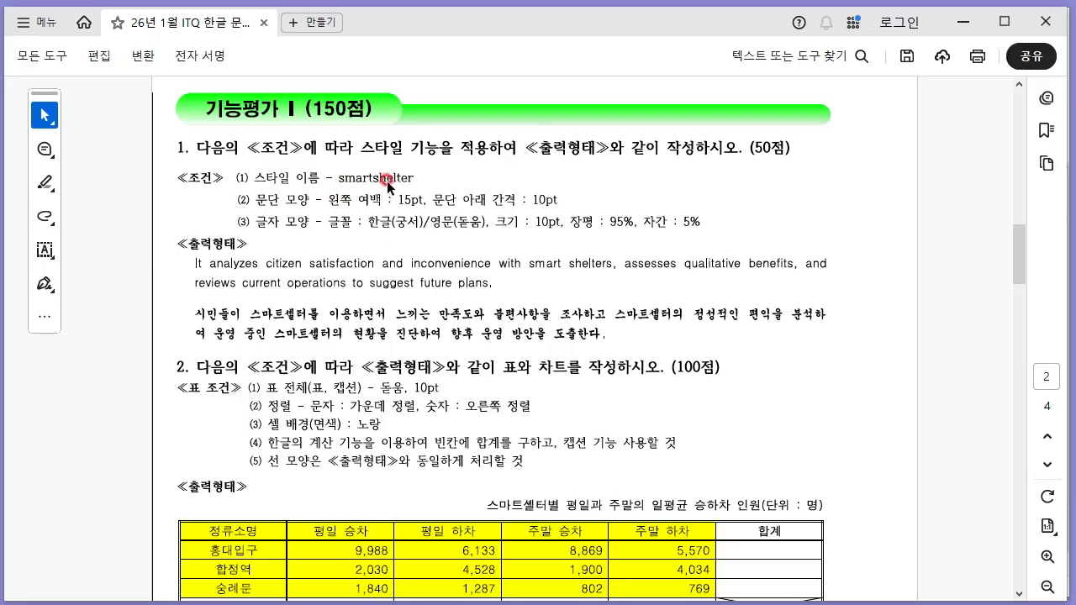
key(alt+Tab)
text(ㄴ)
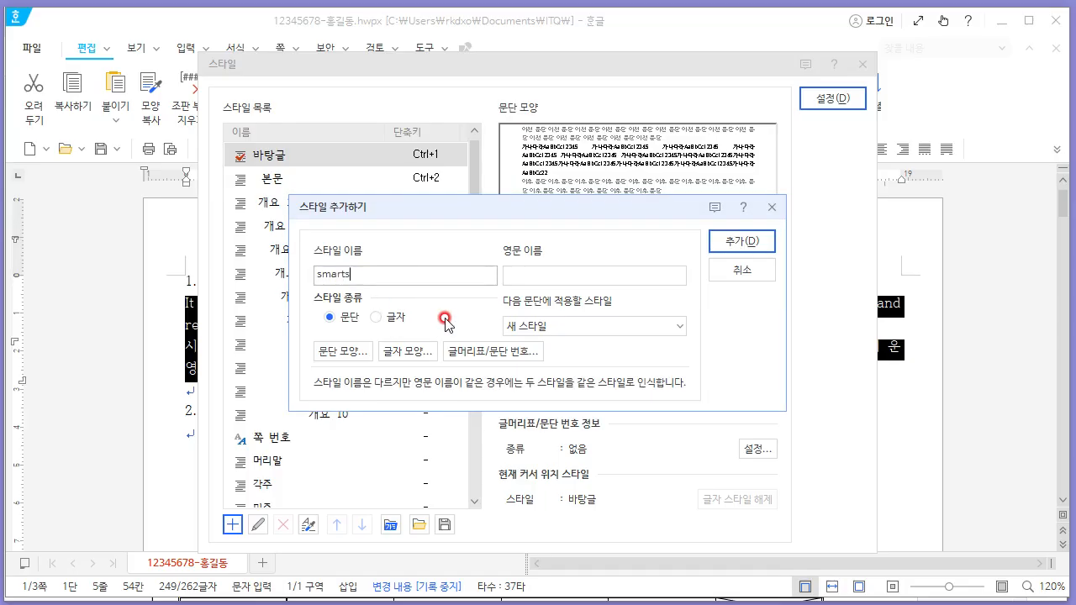
key(alt+Tab)
key(alt+Tab)
Set the smartshelter style's paragraph shape to a 15 pt left margin and 10 pt spacing below, following the exam PDF.
key(alt+Tab)
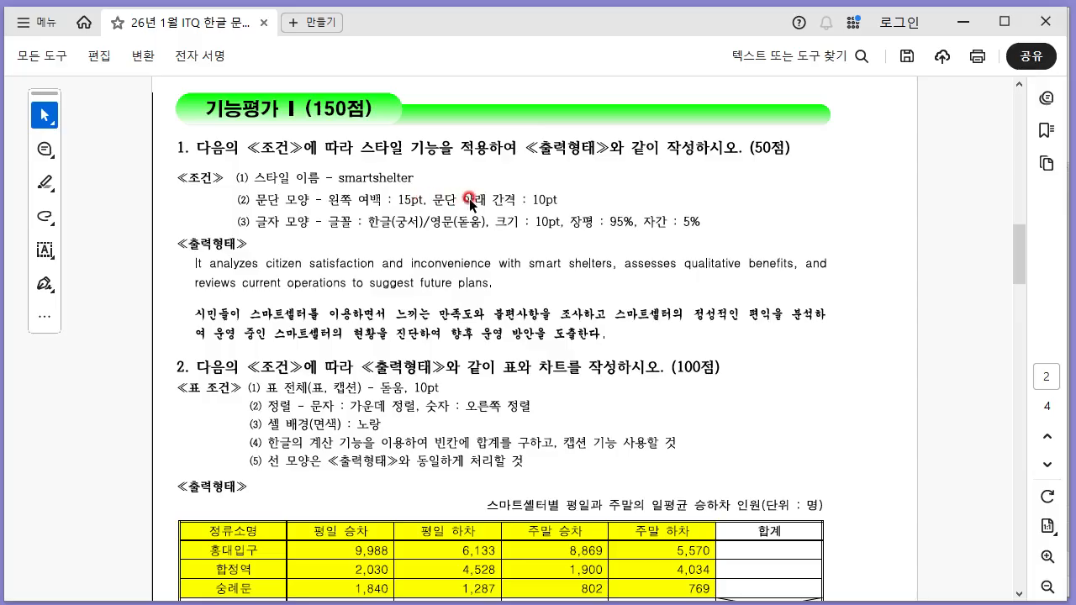
key(alt+Tab)
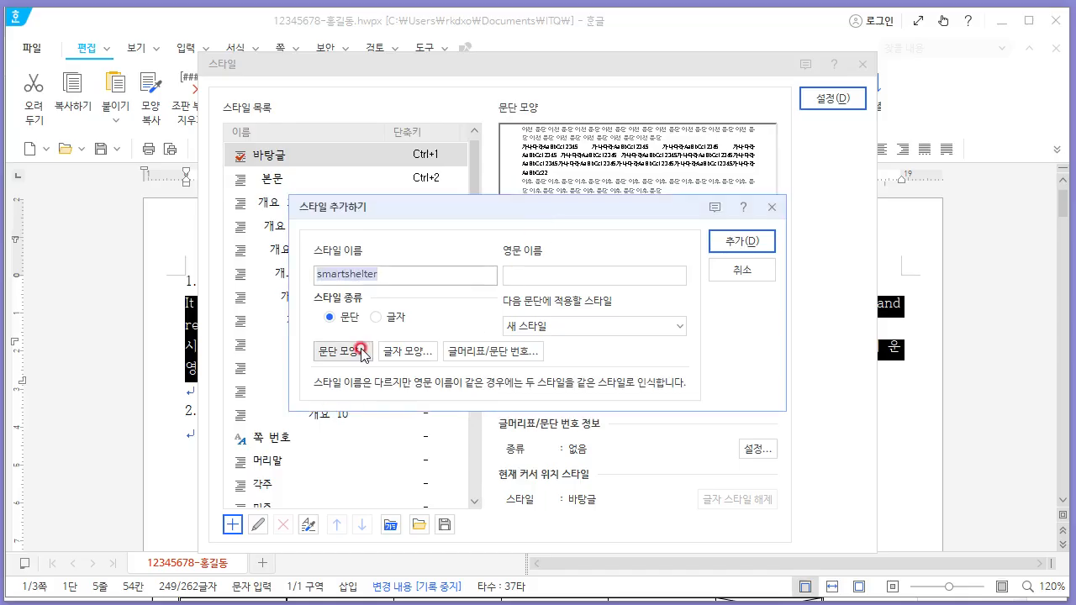
click(361, 352)
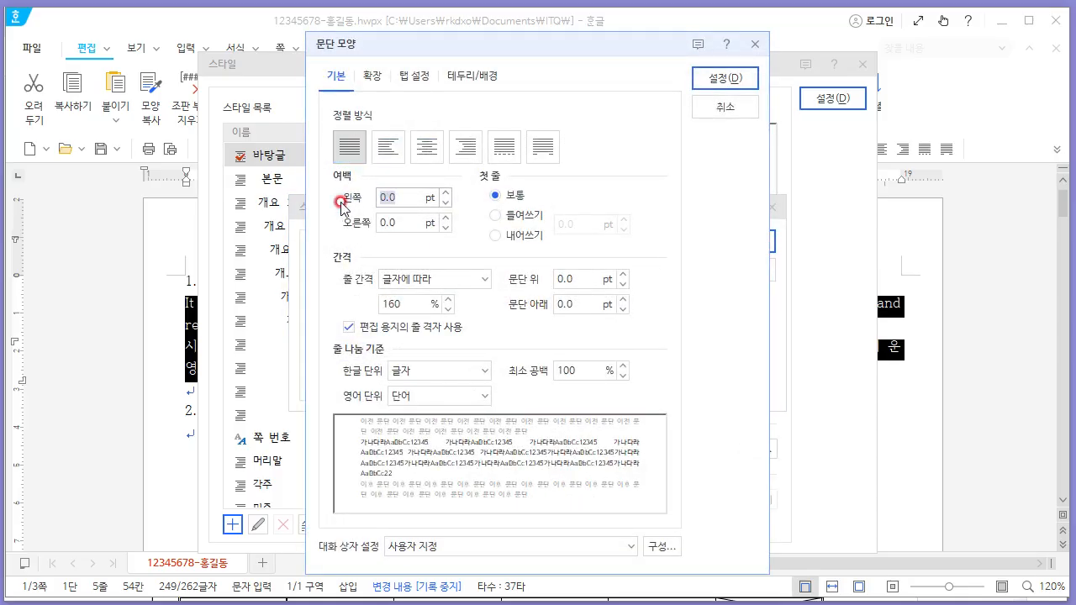
text(15)
click(523, 302)
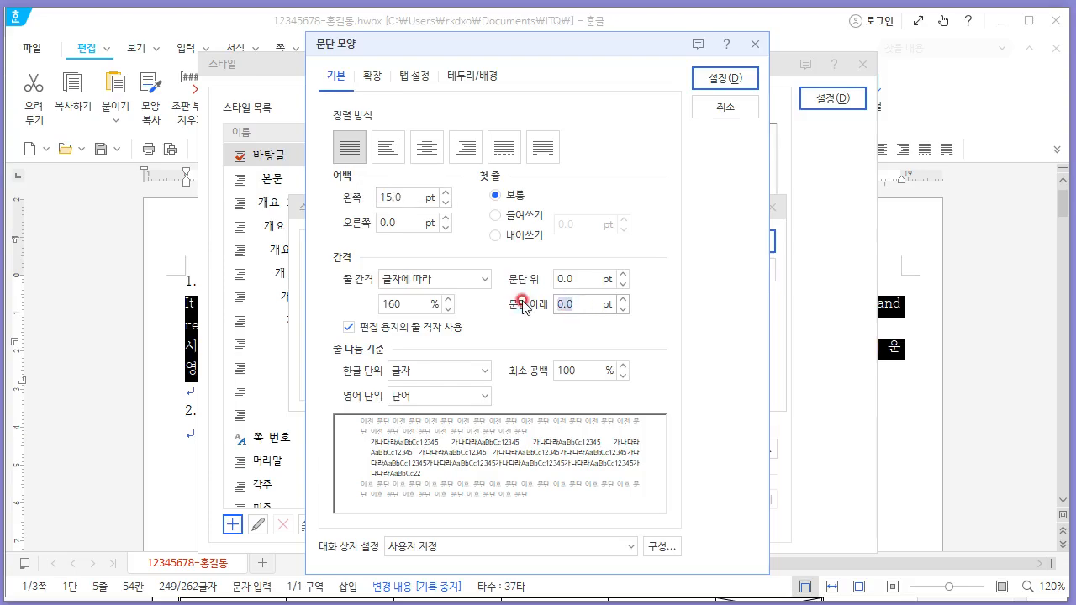
text(10)
click(402, 198)
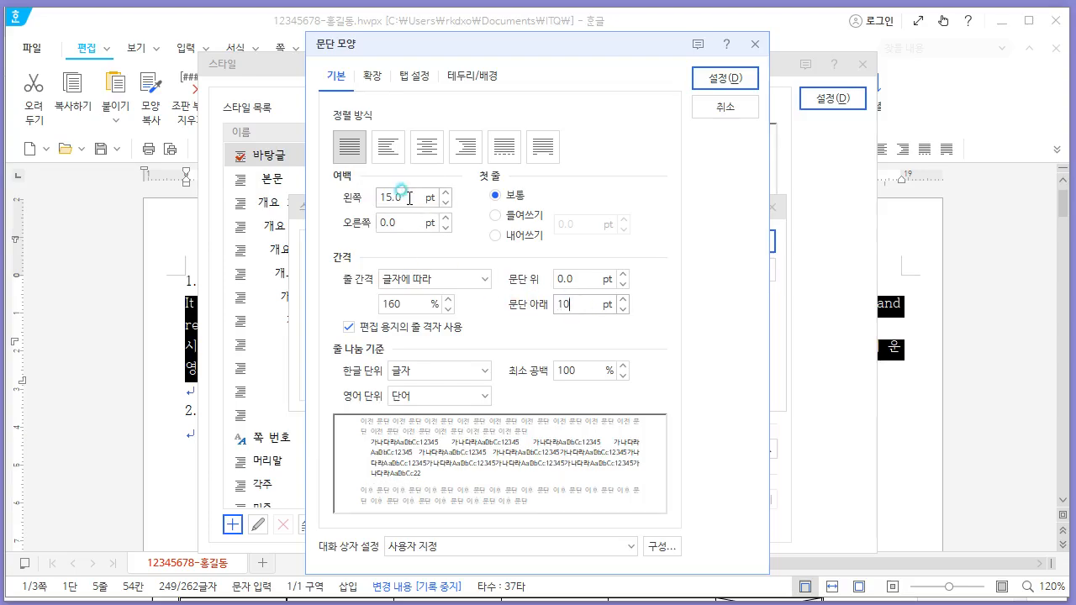
click(580, 298)
key(alt+Tab)
key(alt+Tab)
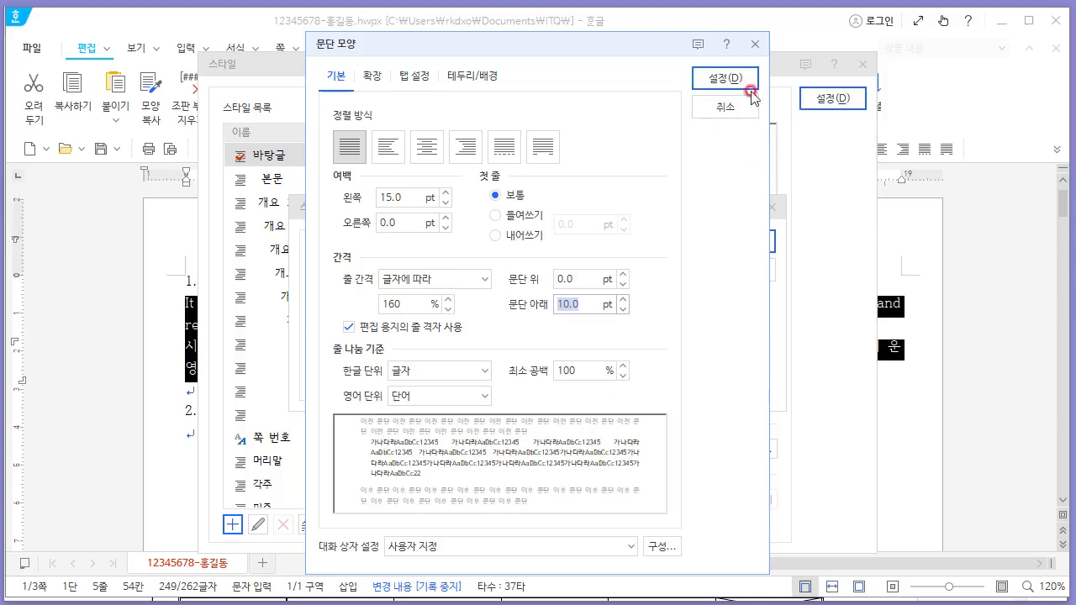
click(748, 86)
Set the style's character shape to 95% character width (장평) and 5% letter spacing (자간), following the exam PDF.
click(412, 353)
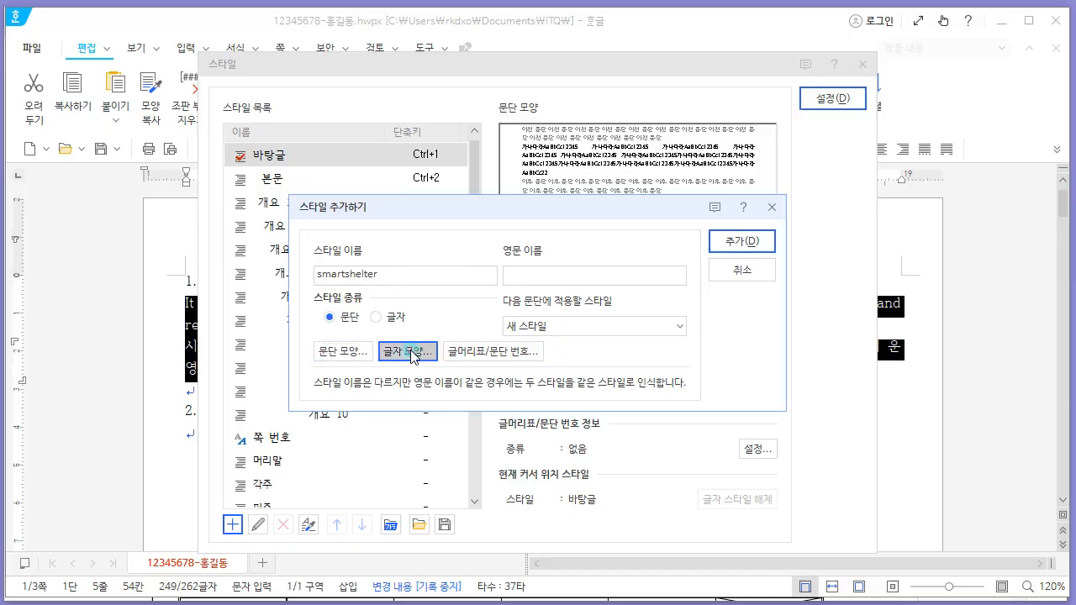
key(alt+Tab)
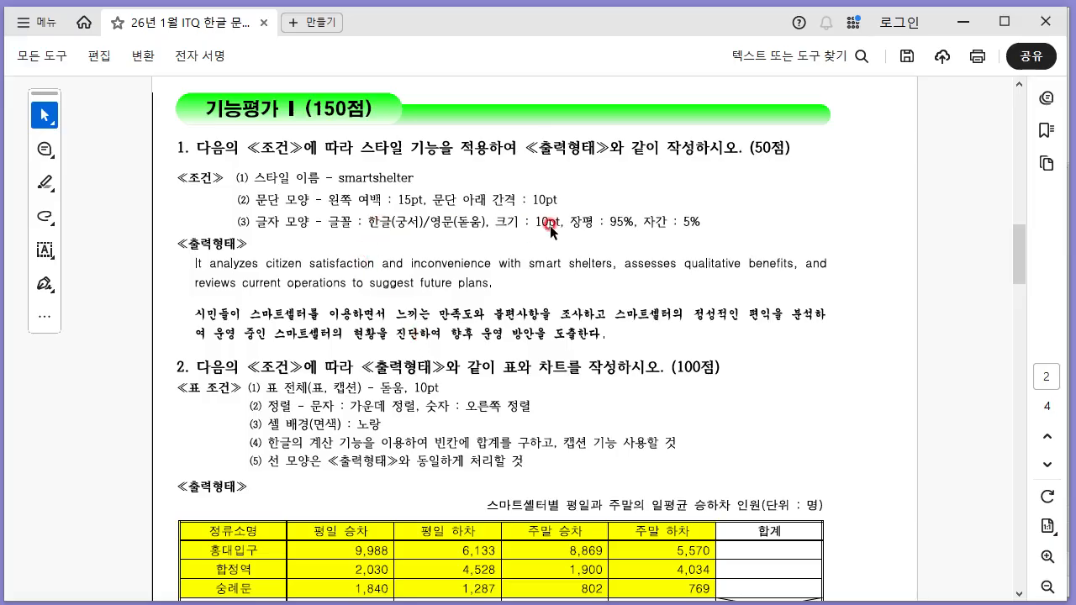
key(alt+Tab)
key(alt+Tab)
key(alt+Tab)
drag(473, 216, 406, 220)
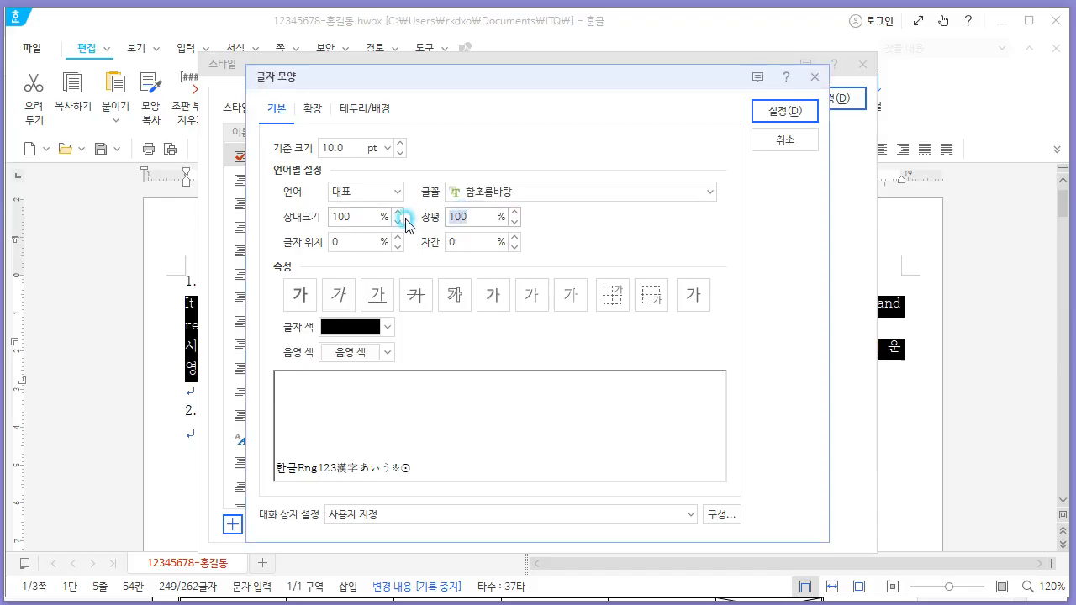
text(95)
key(Tab)
key(Tab)
text(5)
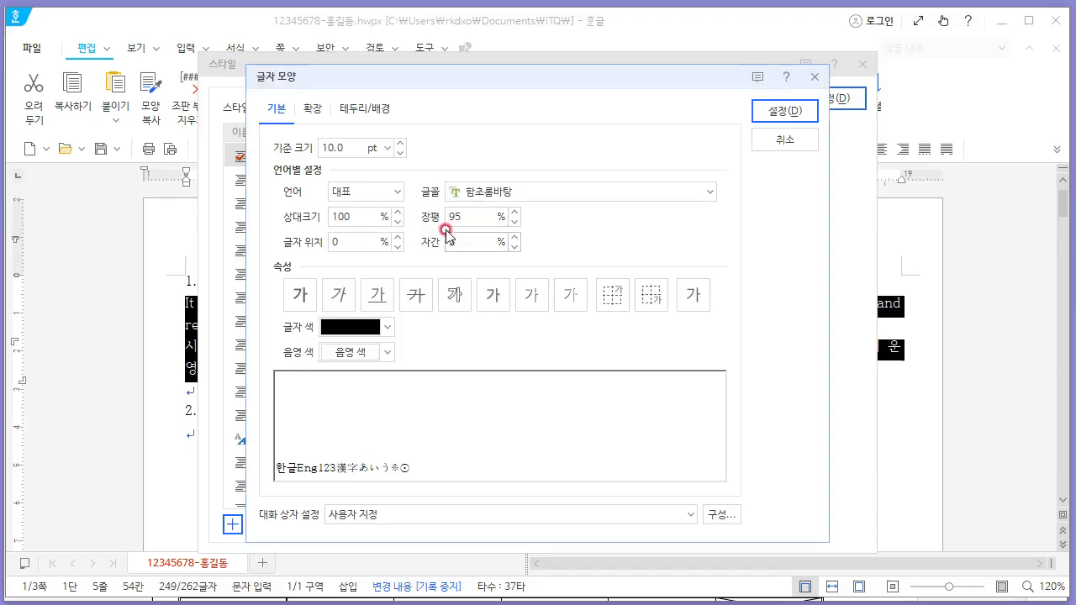
Set the smartshelter style's font for Korean characters (한글) to 궁서, as the exam PDF specifies.
key(alt+Tab)
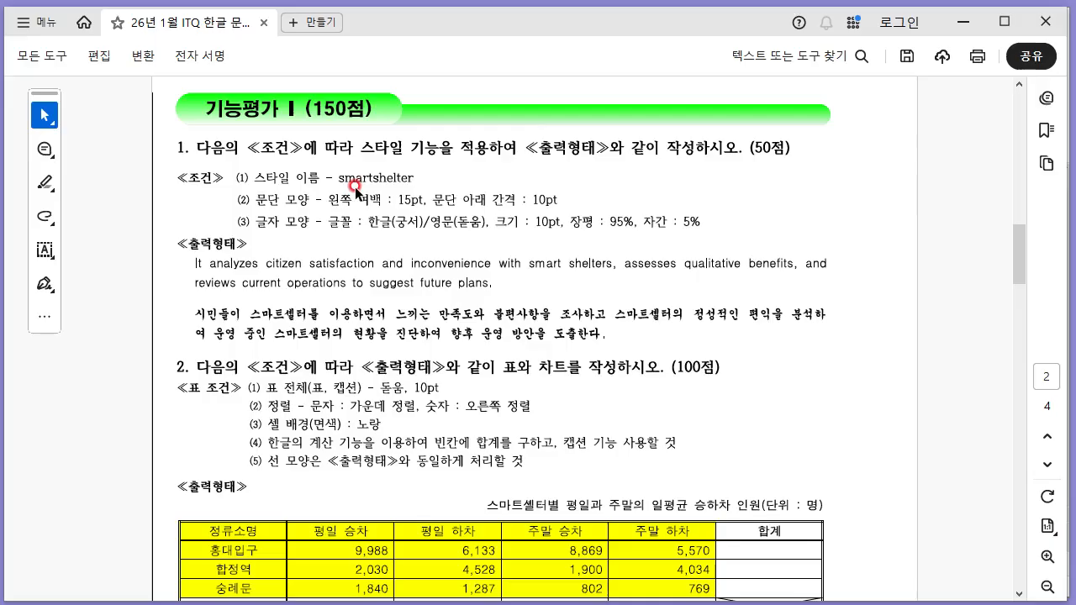
key(alt+Tab)
click(372, 191)
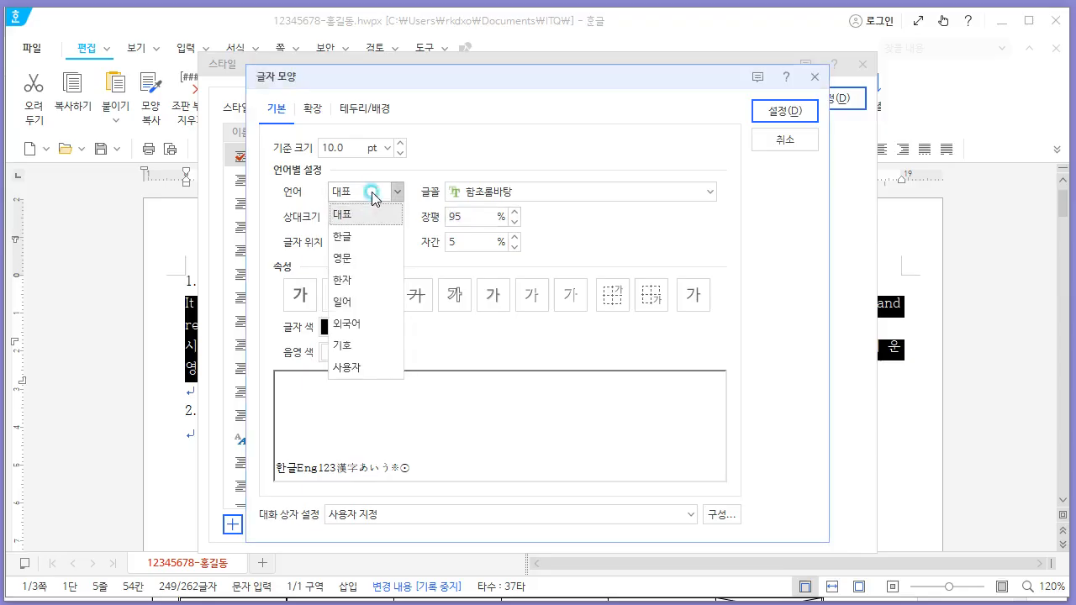
click(367, 236)
click(553, 191)
key(ctrl+a)
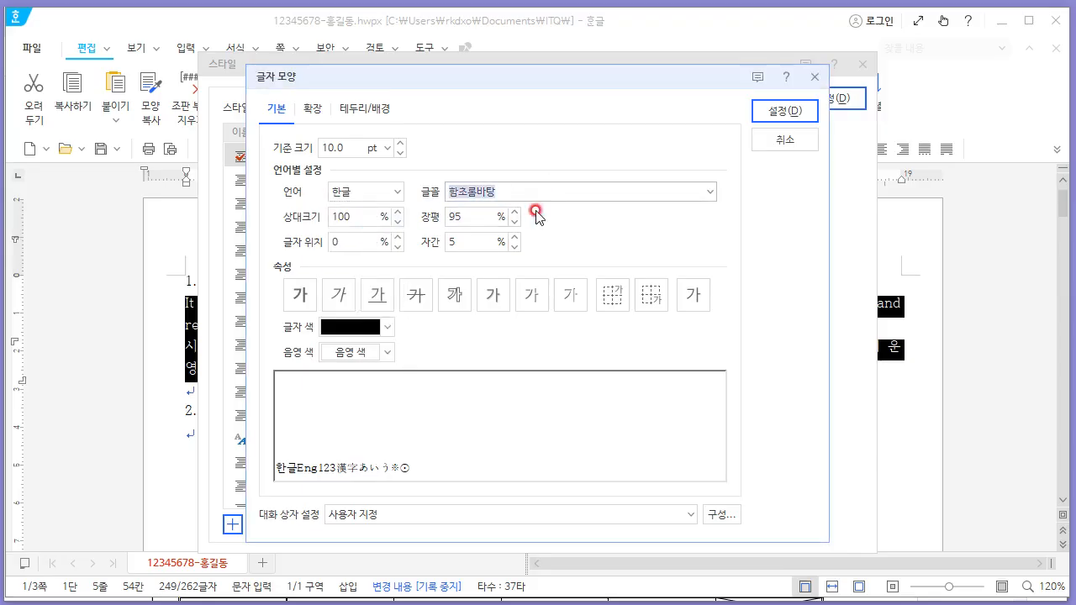
text(궁서)
click(536, 215)
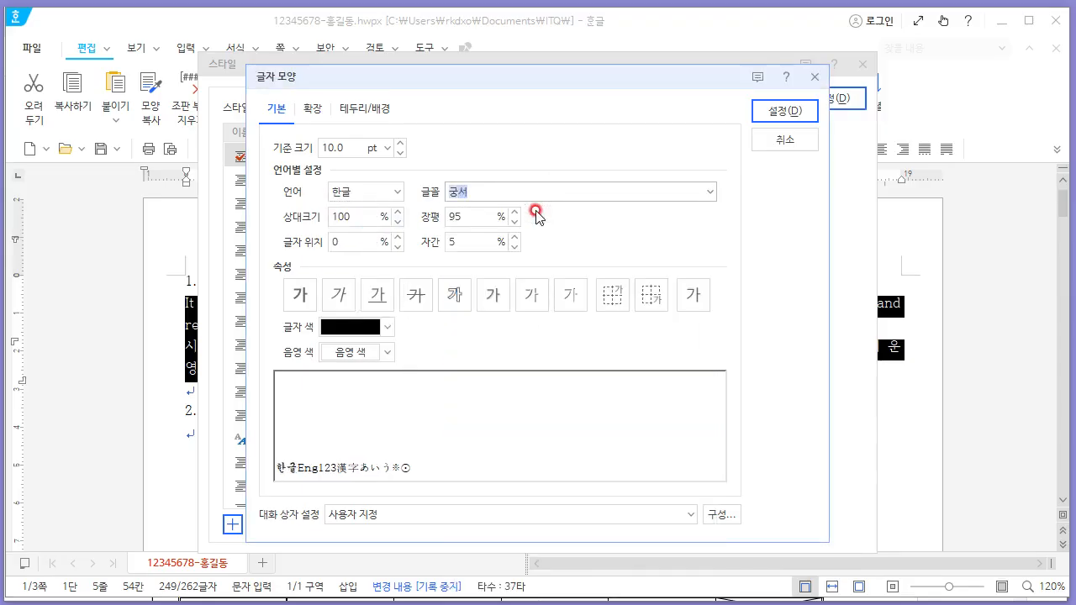
Set the smartshelter style's font for English characters (영문) to 돋움.
click(395, 192)
click(374, 259)
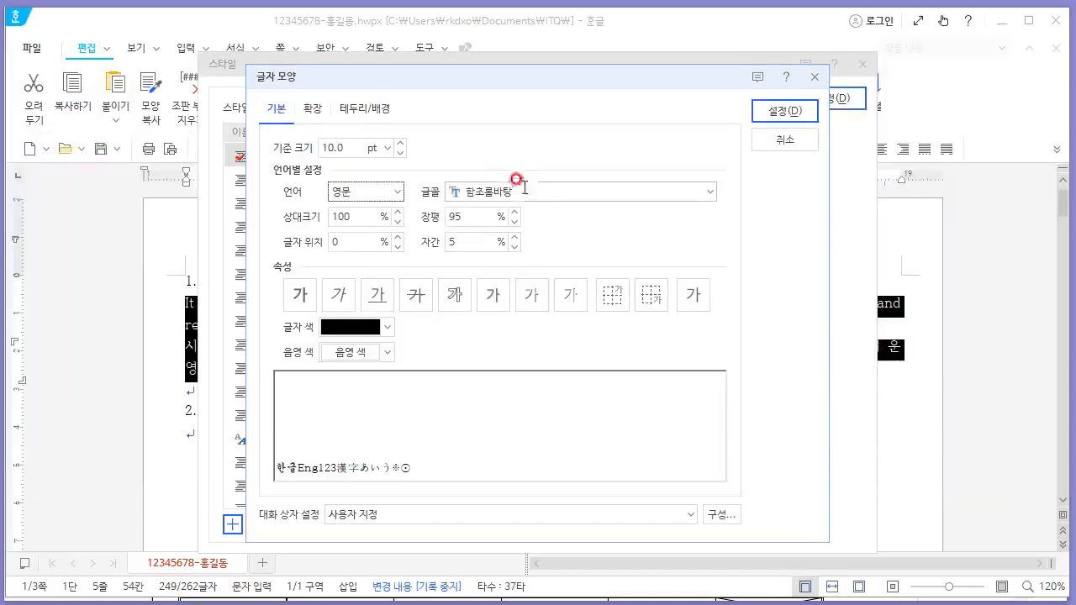
click(505, 192)
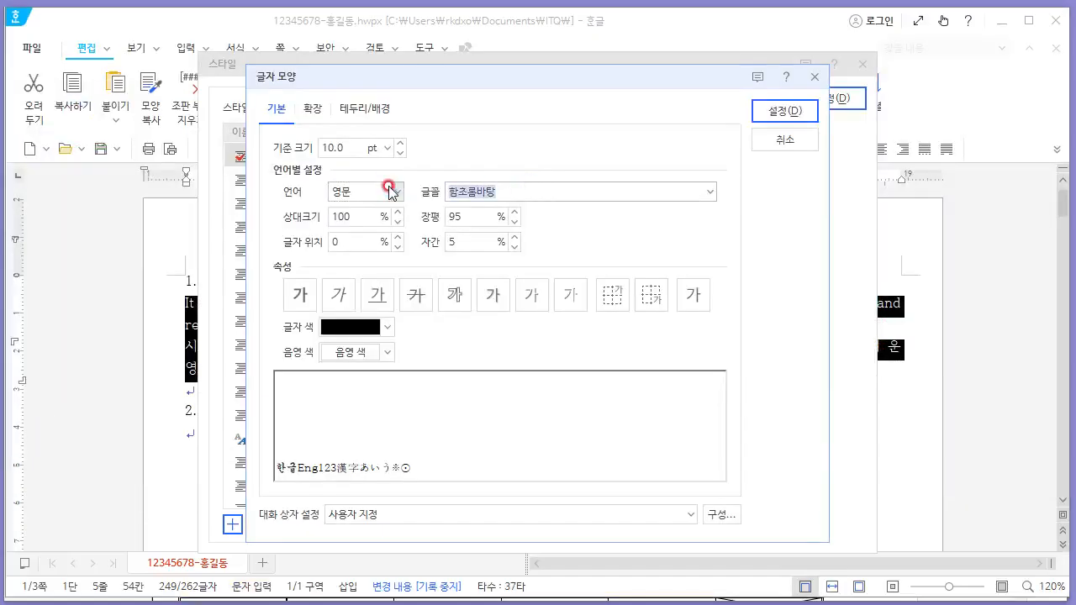
text(돋움)
key(Return)
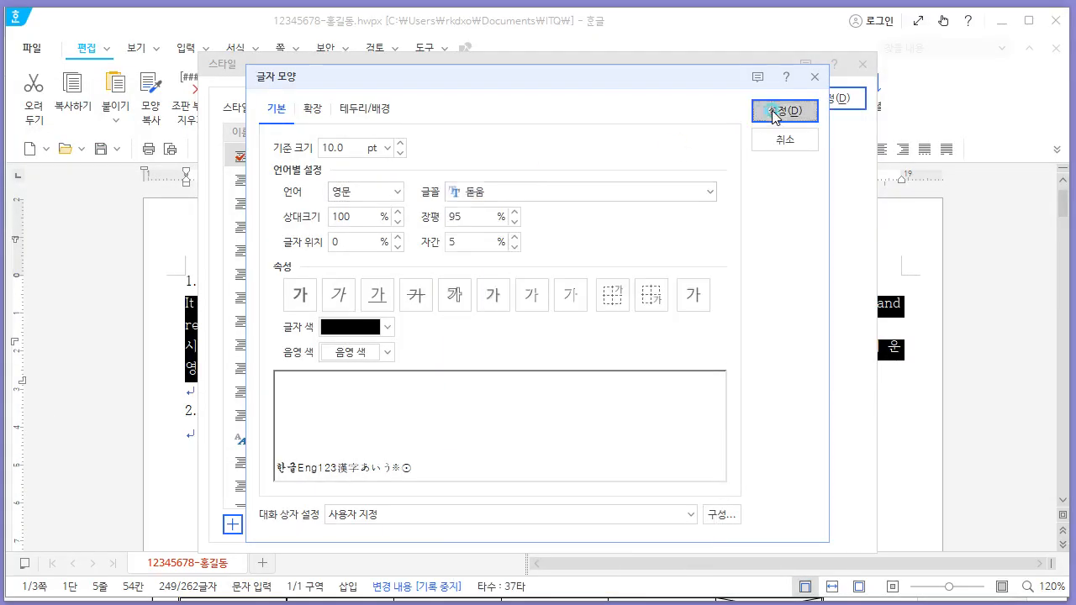
Confirm the character shape, add the smartshelter style to the style list and apply it to the selected paragraphs.
click(774, 110)
click(754, 243)
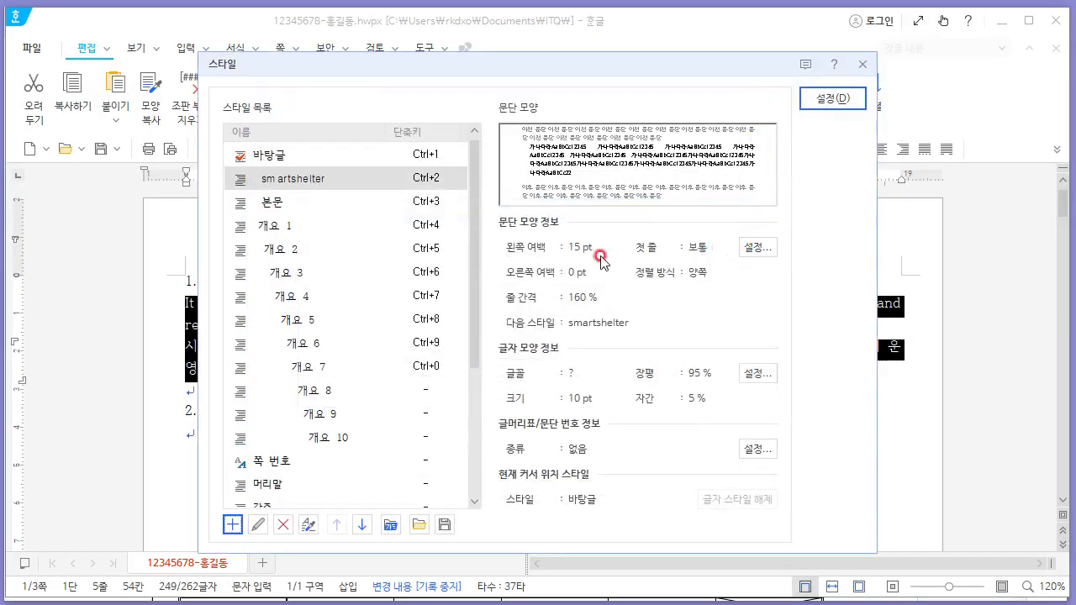
click(845, 104)
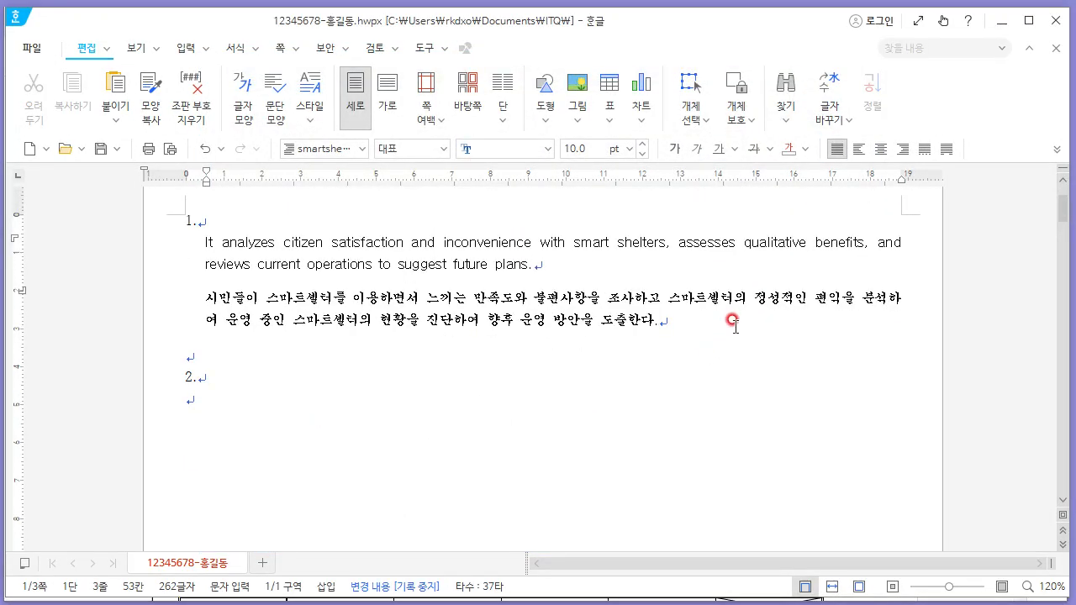
Insert a table with 5 rows and 6 columns, treated as a character, beneath number 2 to match question 2 in the exam PDF.
scroll(588, 328, down, 2)
key(alt+Tab)
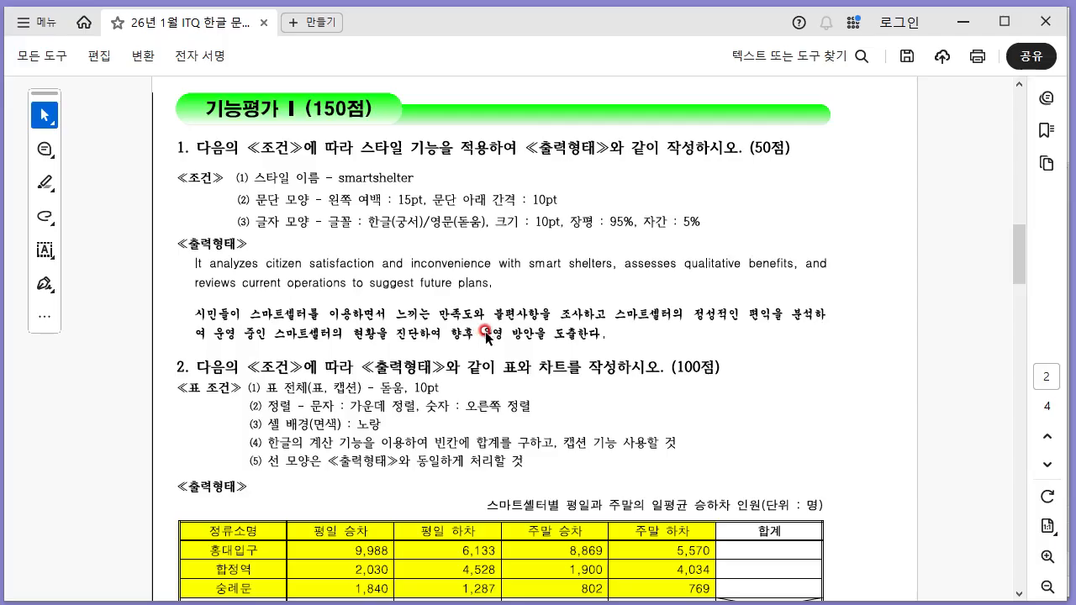
scroll(516, 328, down, 5)
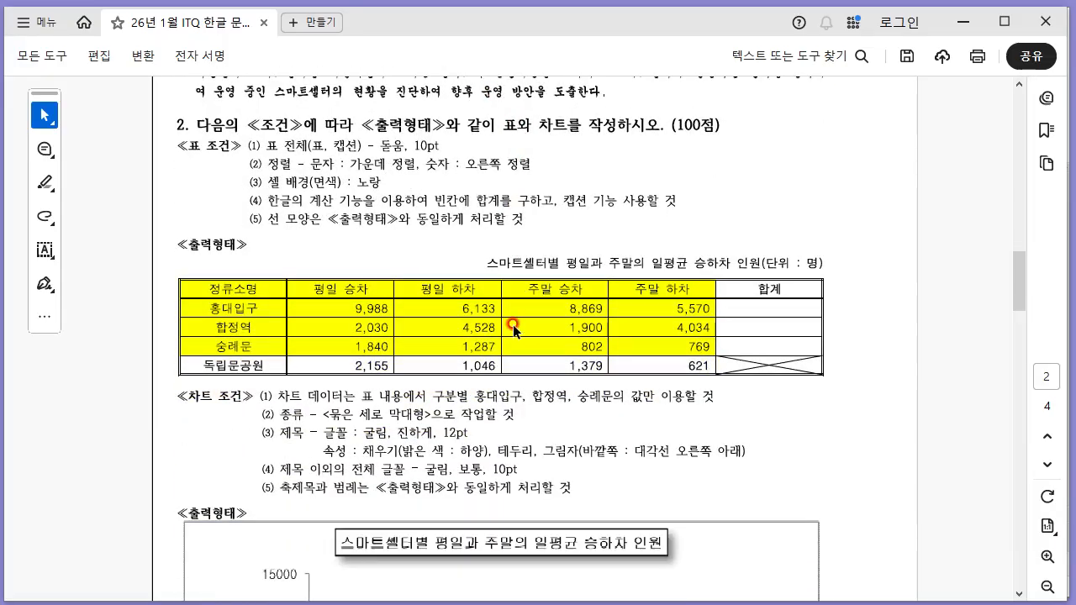
scroll(515, 326, up, 1)
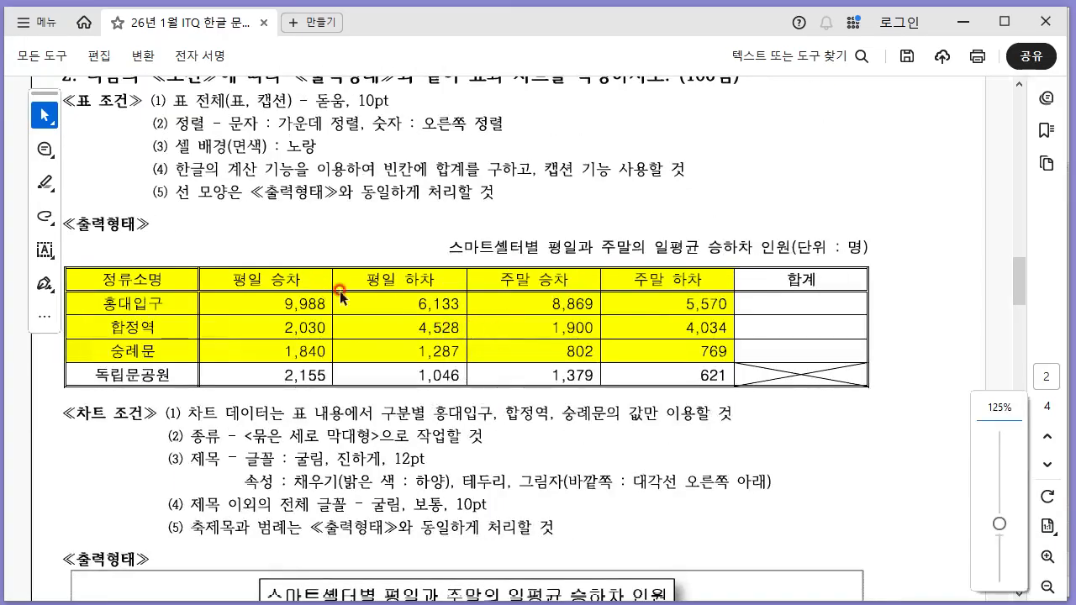
drag(42, 91, 28, 93)
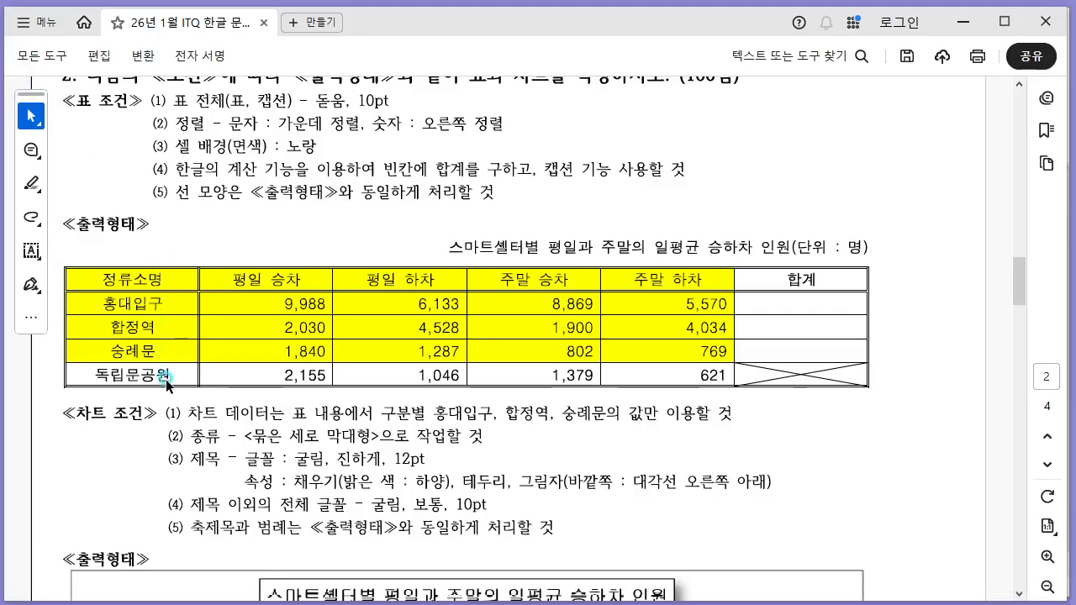
key(alt+Tab)
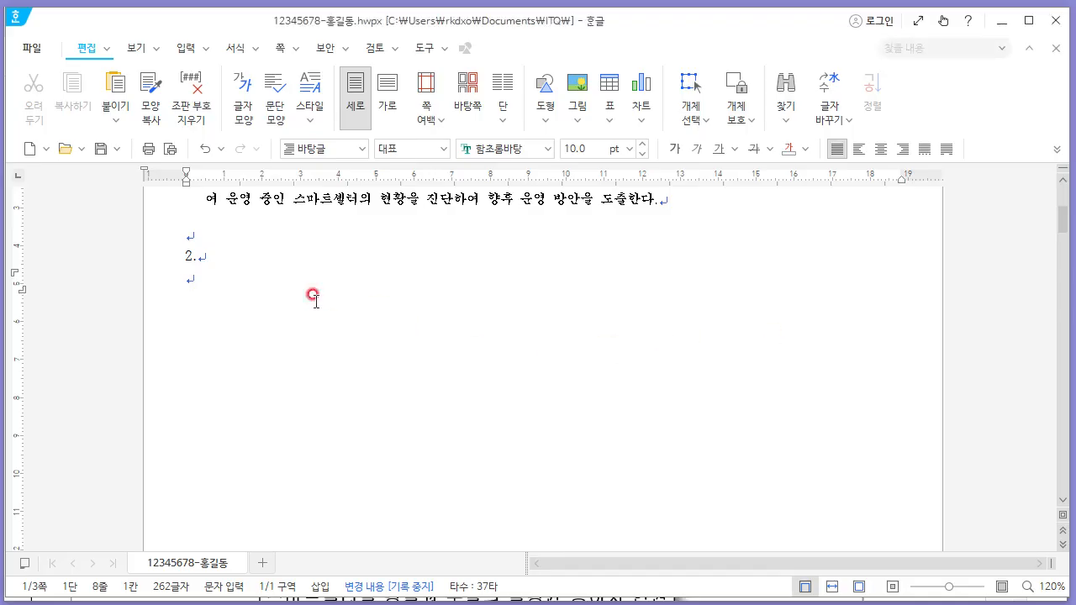
click(186, 48)
click(187, 120)
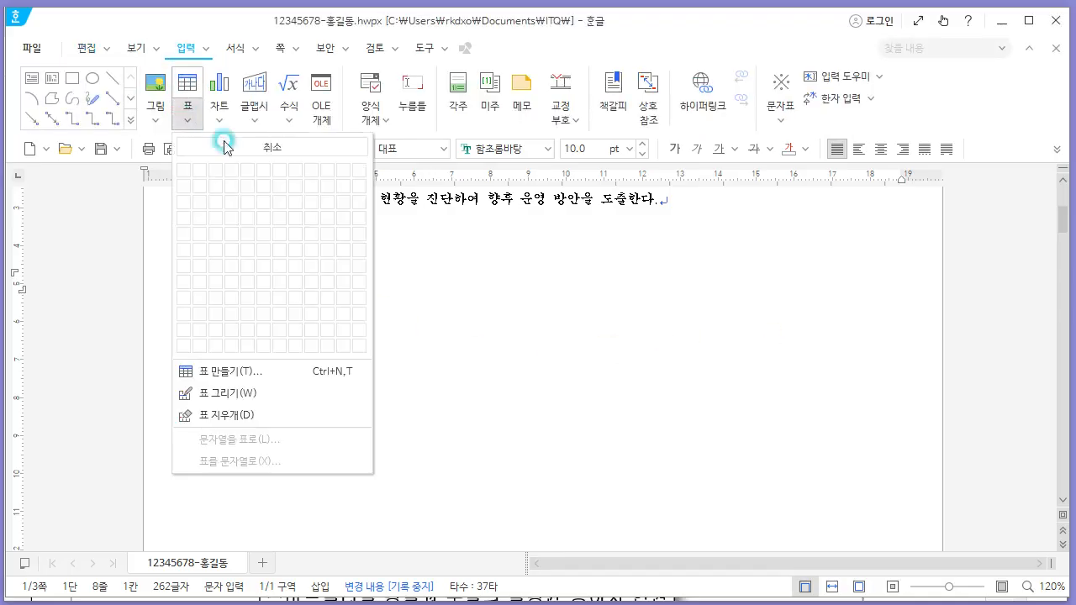
click(276, 378)
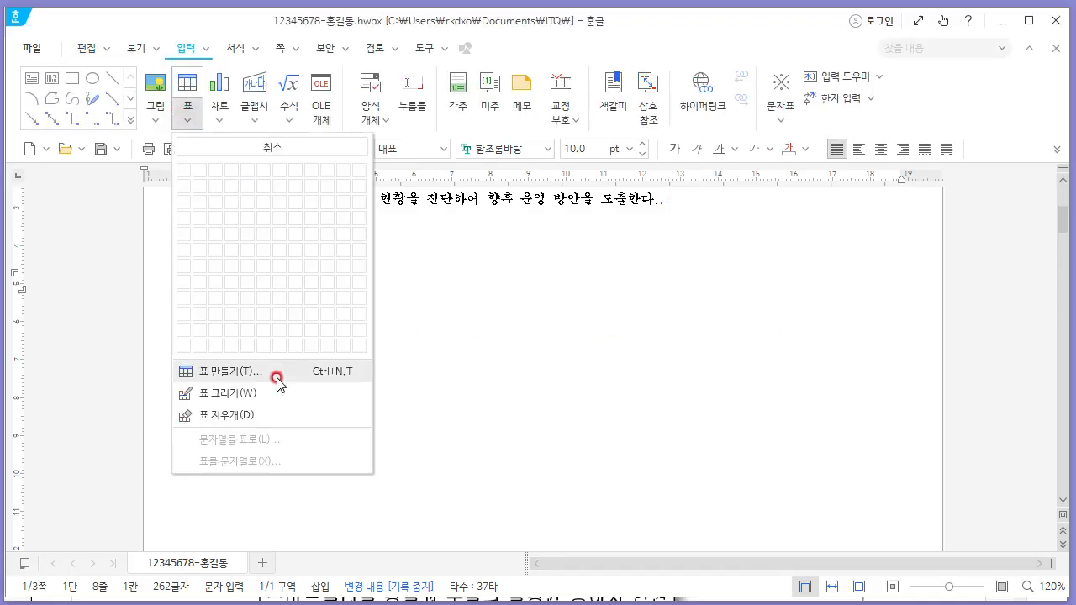
click(325, 377)
text(6)
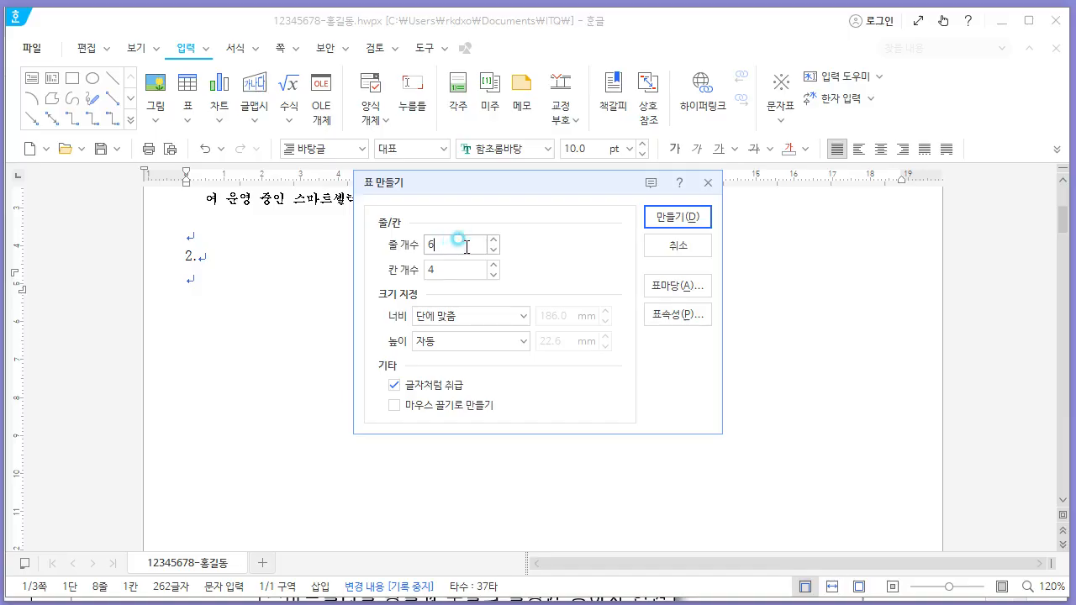
drag(467, 246, 383, 245)
text(5)
drag(453, 271, 401, 271)
text(6)
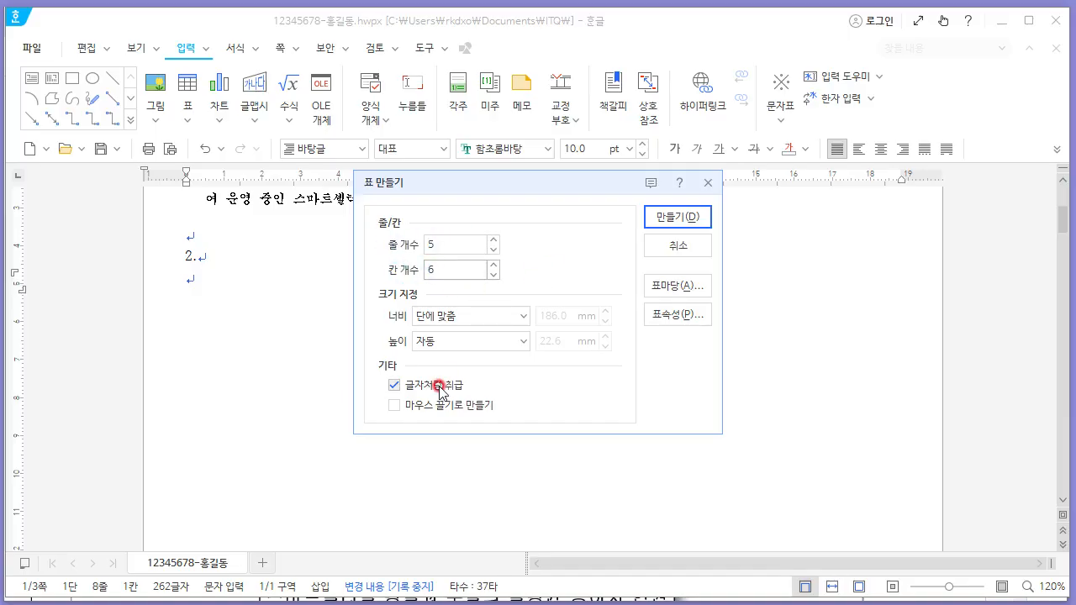
click(653, 220)
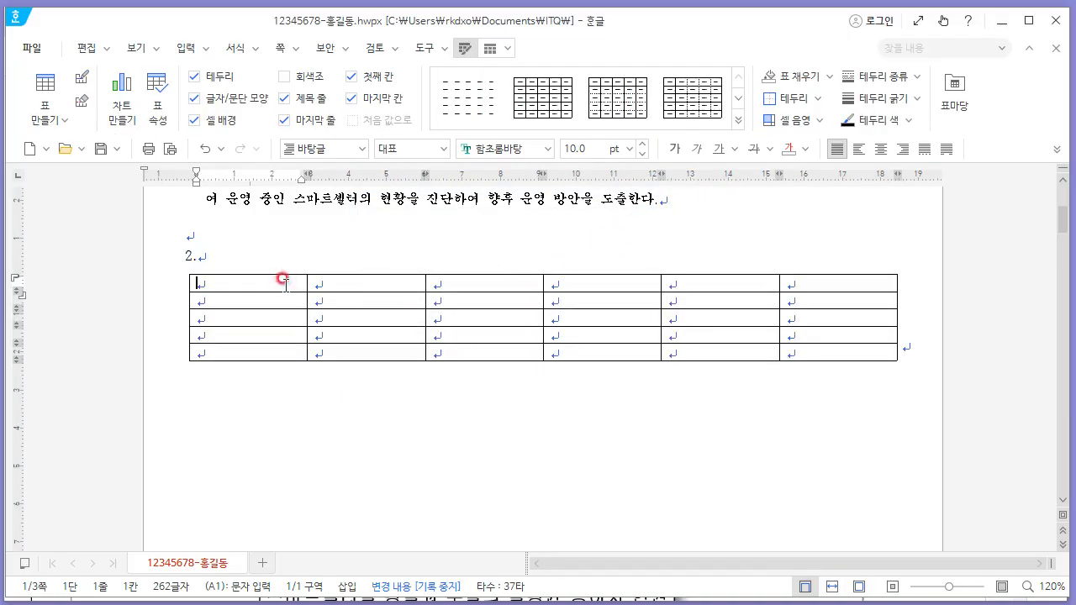
Fill the table with the headings, stop names and passenger figures from the exam PDF, with all cells in 돋움, 10 pt.
key(alt+Tab)
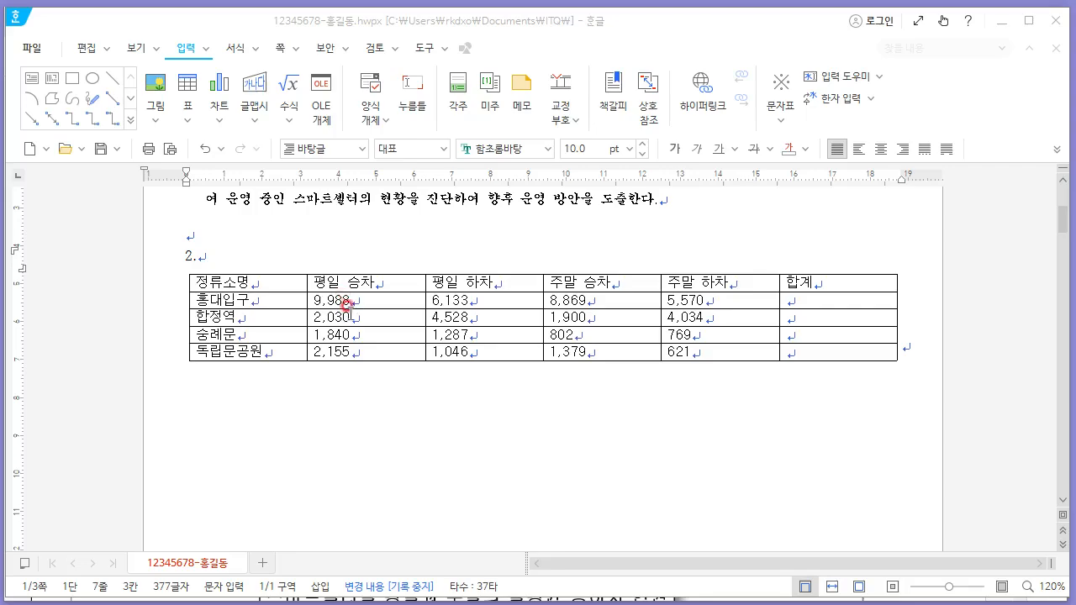
click(284, 286)
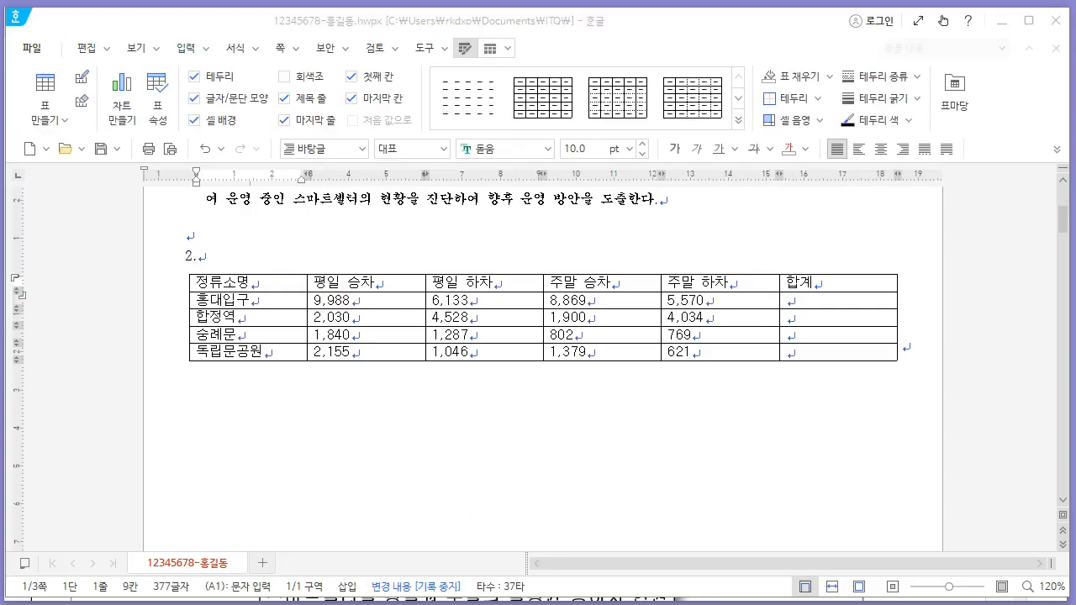
key(alt+Tab)
scroll(490, 264, up, 1)
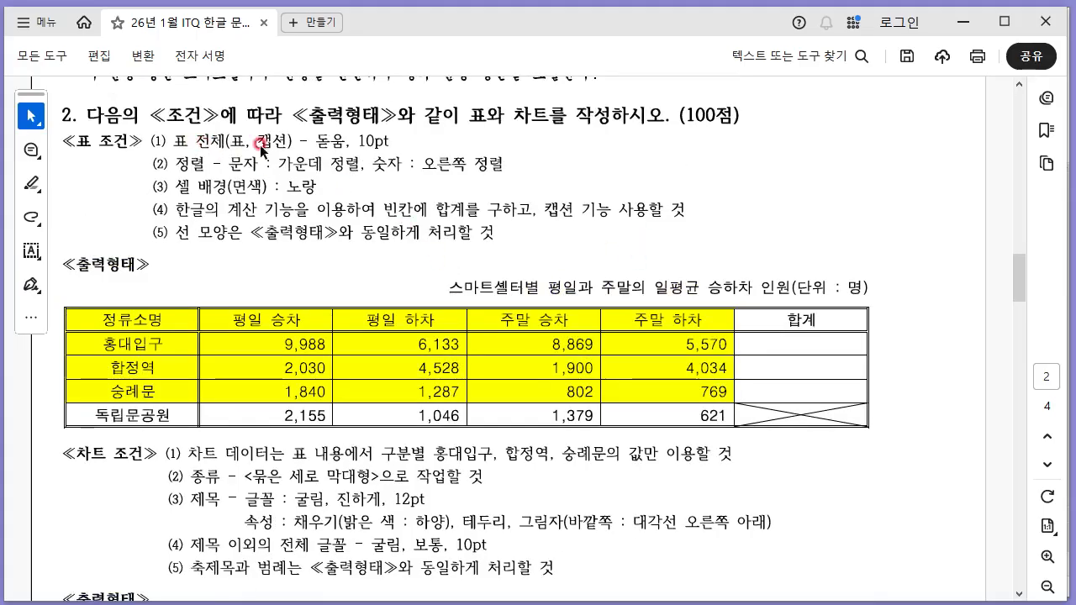
key(alt+Tab)
drag(254, 283, 840, 347)
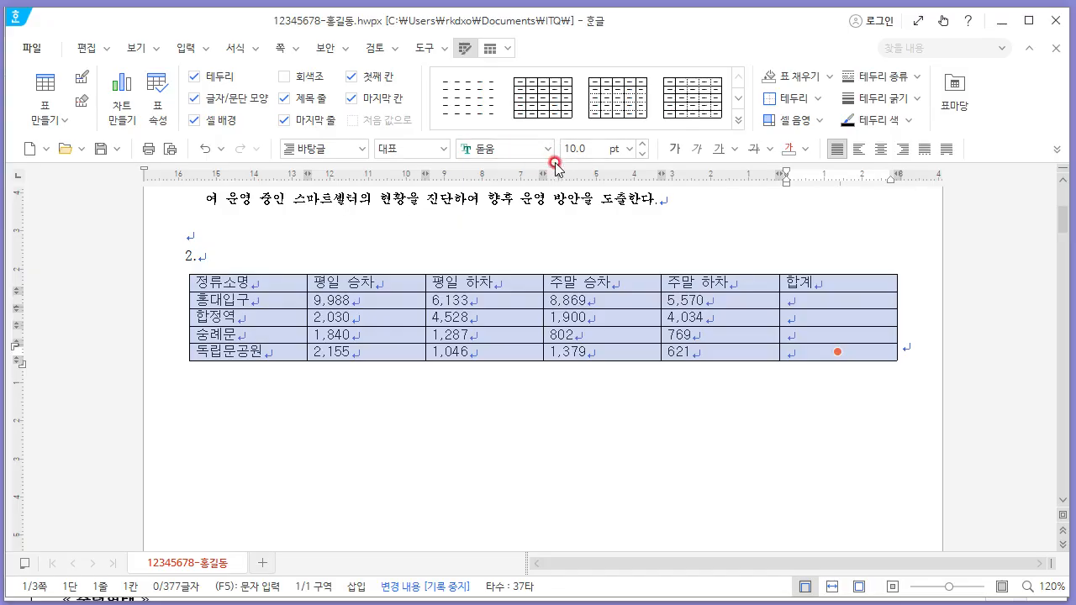
Centre the text in the table's header row and first column, as the exam PDF's alignment condition requires.
key(alt+Tab)
key(alt+Tab)
drag(248, 281, 840, 290)
click(742, 458)
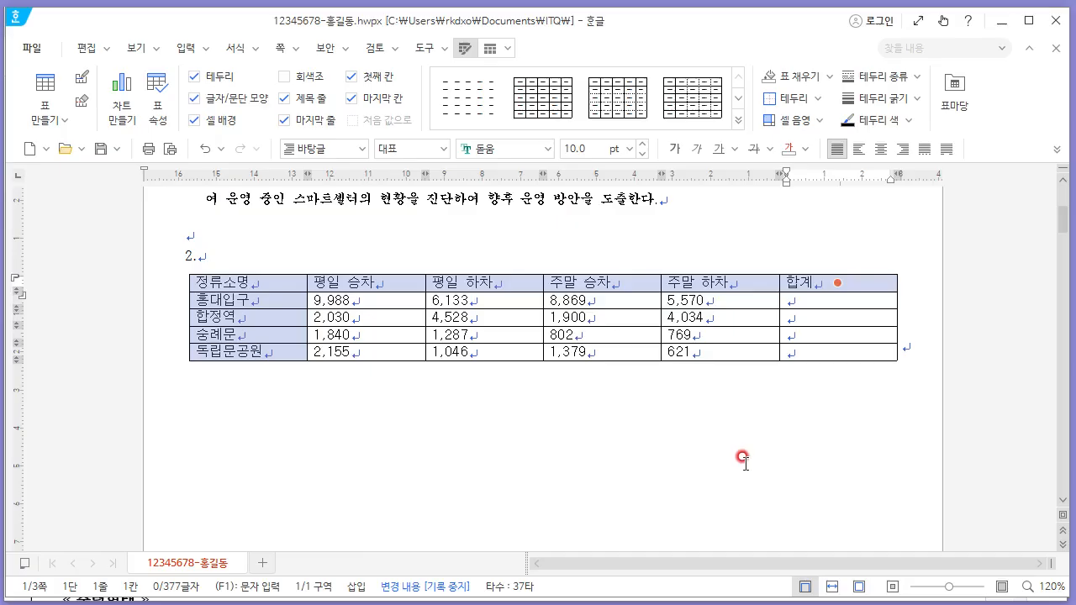
click(880, 149)
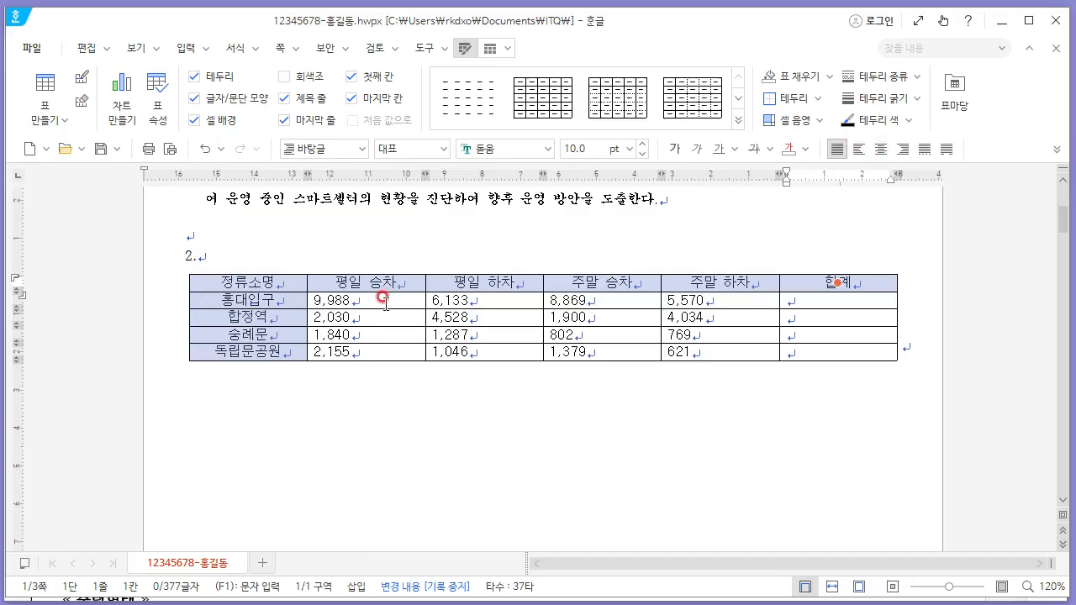
Right-align the number cells of the table, from the first 평일 승차 figure to the last 합계 cell.
drag(384, 298, 834, 353)
click(902, 149)
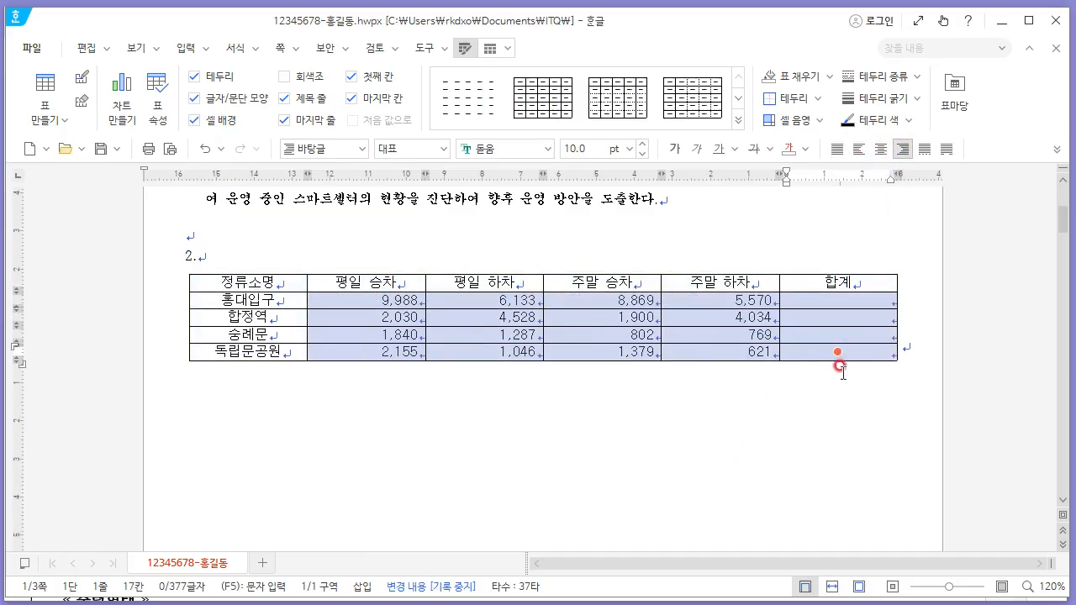
click(569, 209)
Fill the cells from the 정류소명 header to the 숭례문 row's 주말 하차 figure with 노랑, following the exam PDF.
key(alt+Tab)
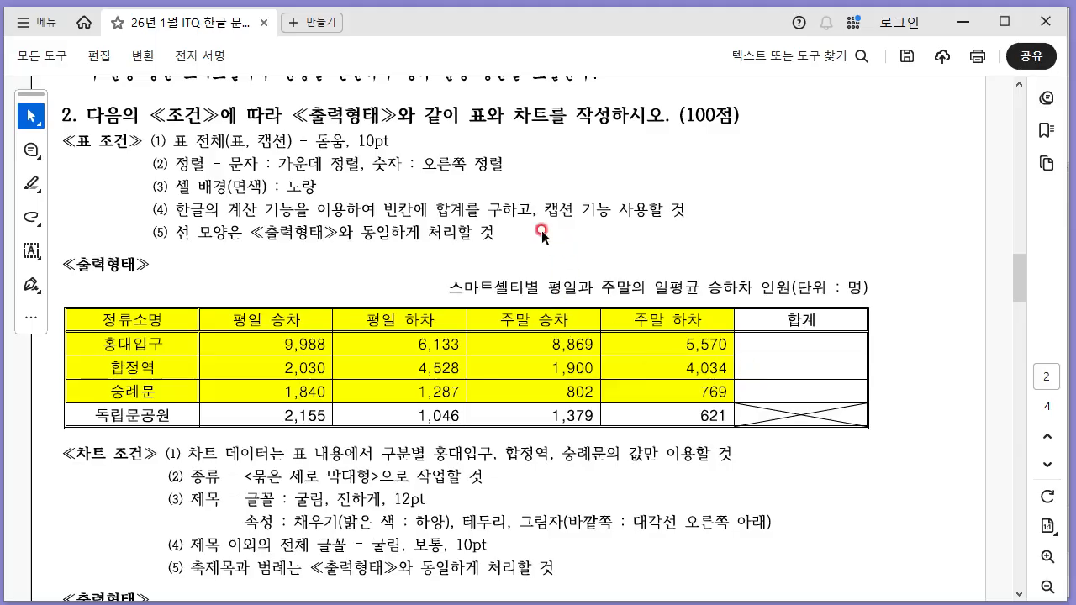
key(alt+Tab)
drag(243, 316, 710, 369)
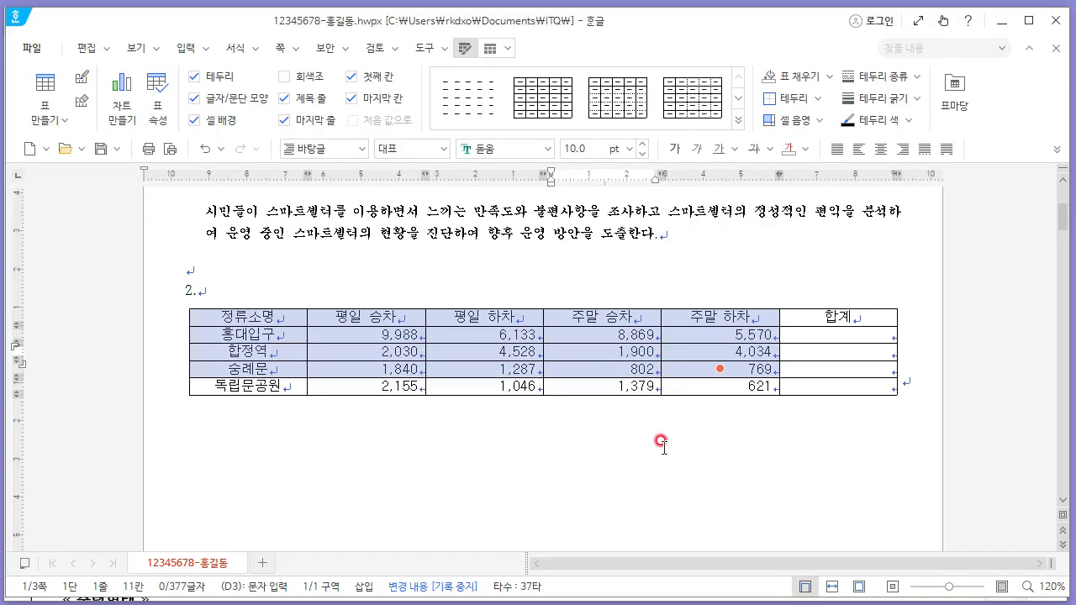
key(l)
click(343, 60)
click(311, 134)
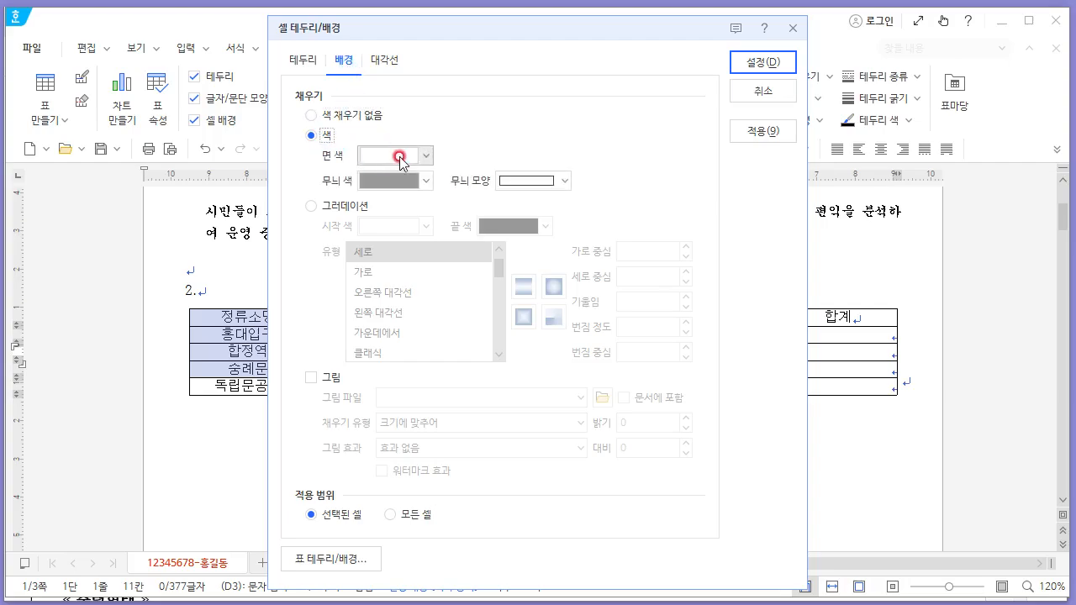
click(400, 157)
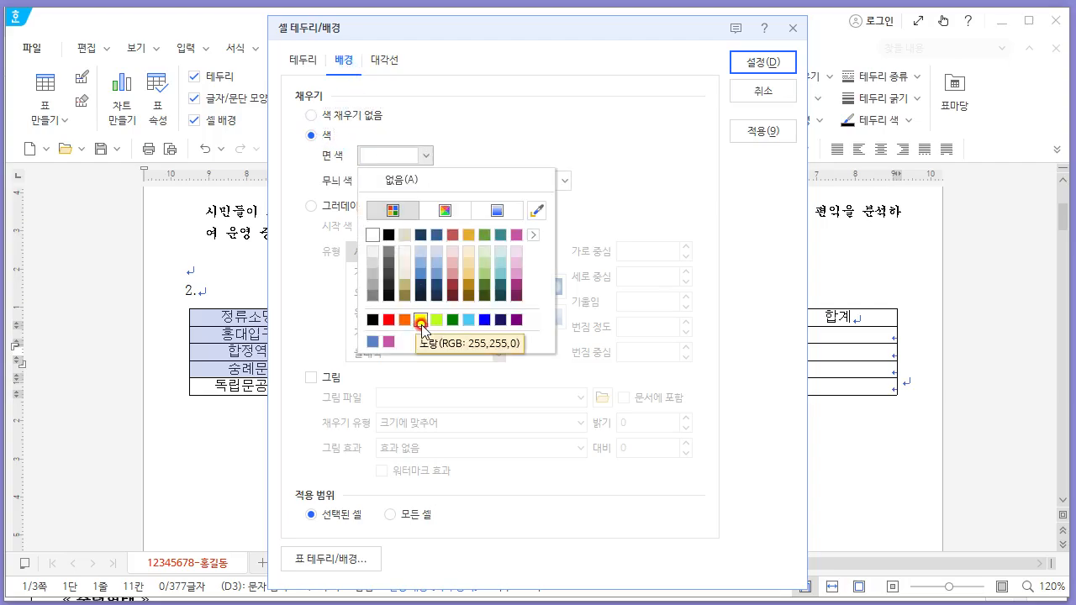
click(420, 320)
click(759, 62)
Calculate the 합계 cells for 홍대입구, 합정역 and 숭례문 with the block sum, as the exam PDF requires.
key(alt+Tab)
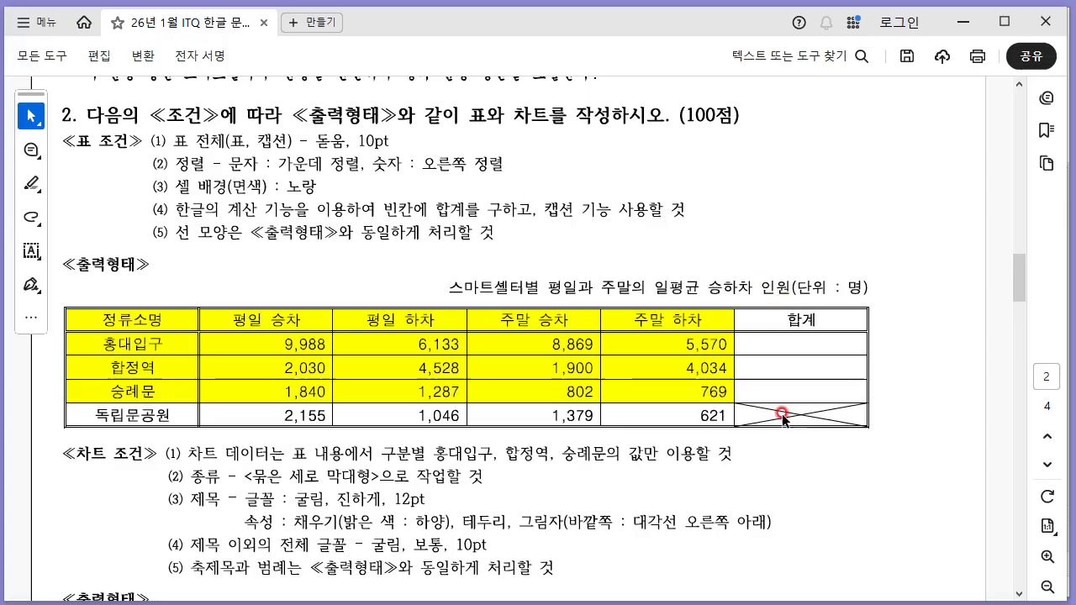
key(alt+Tab)
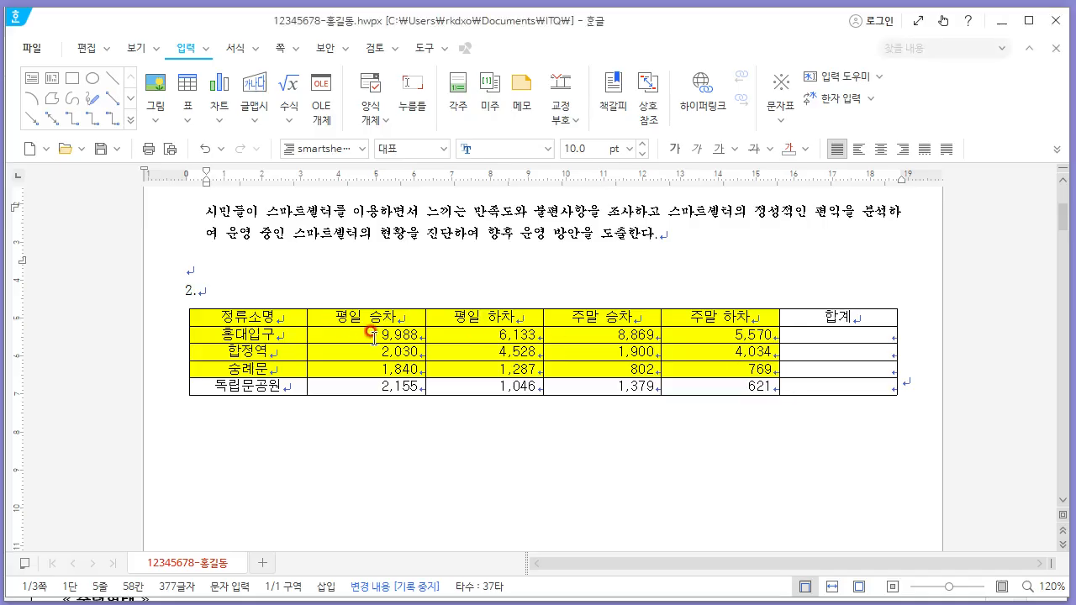
drag(386, 333, 835, 367)
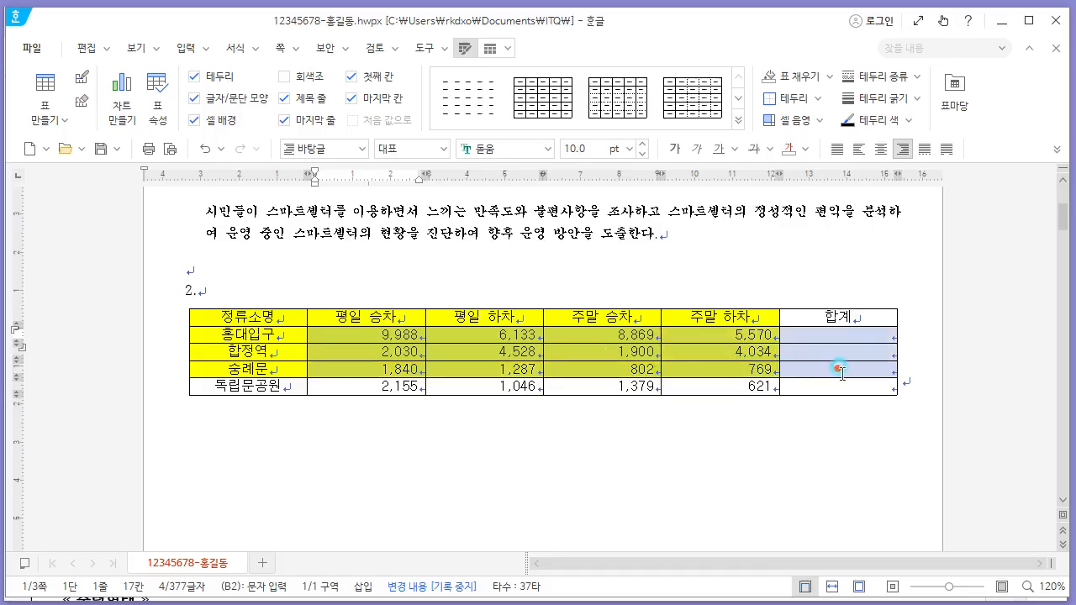
right_click(837, 367)
key(Escape)
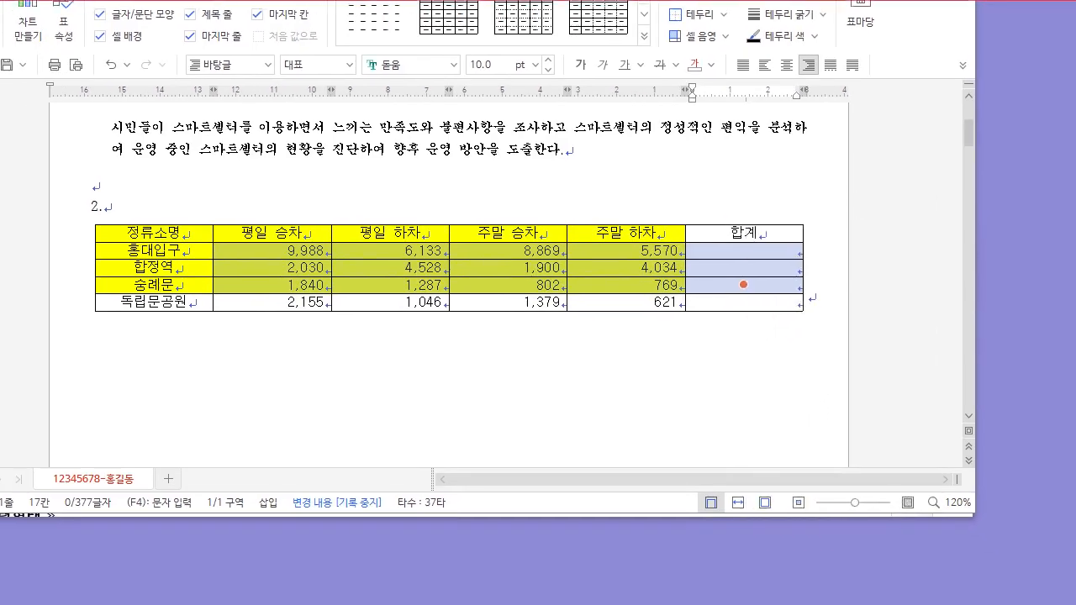
right_click(696, 263)
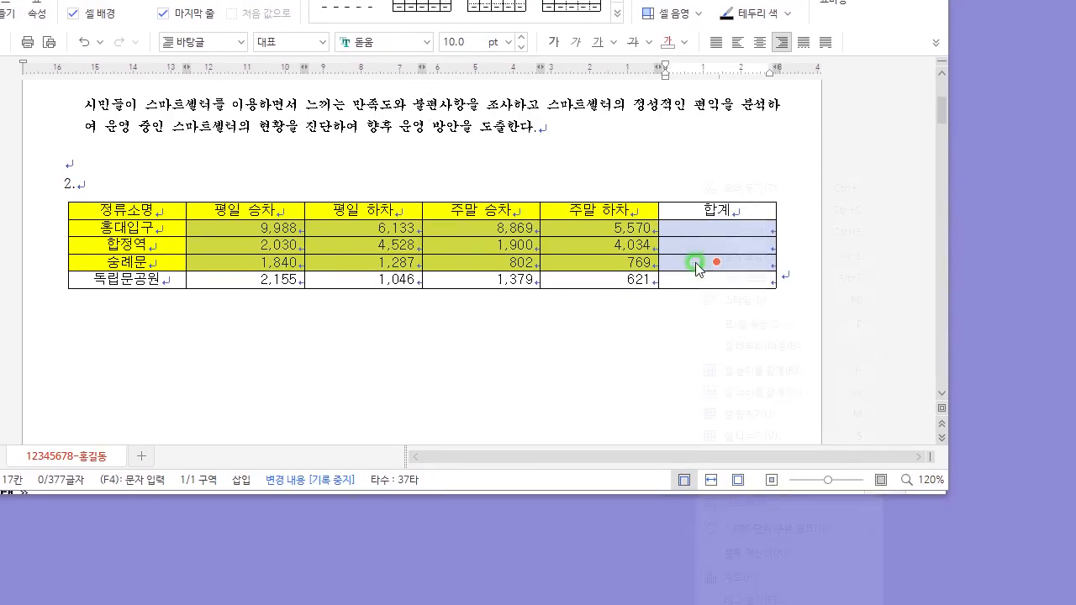
mouse_move(798, 555)
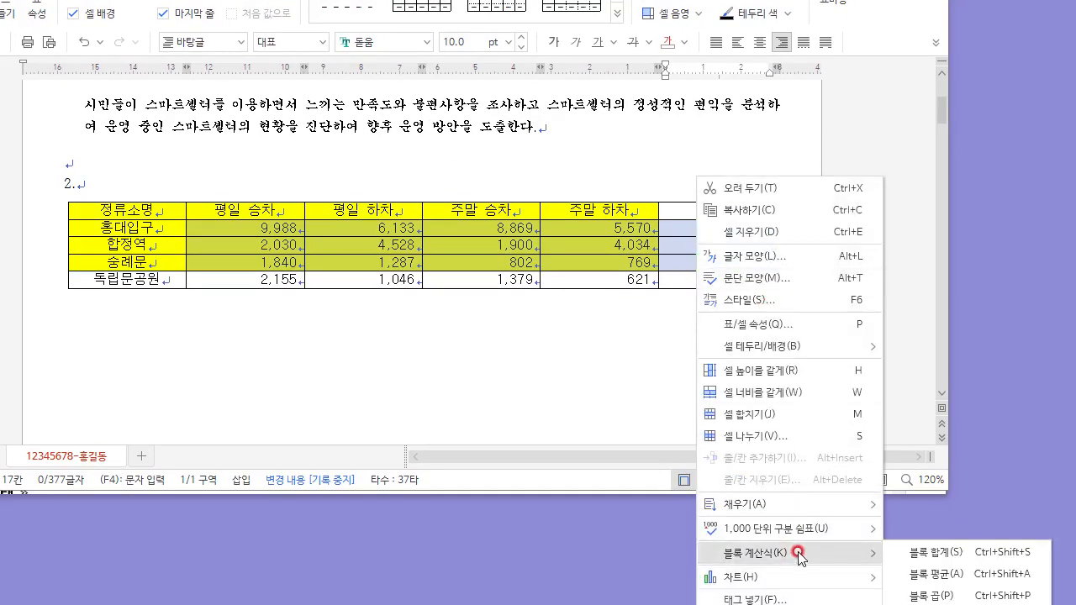
click(936, 557)
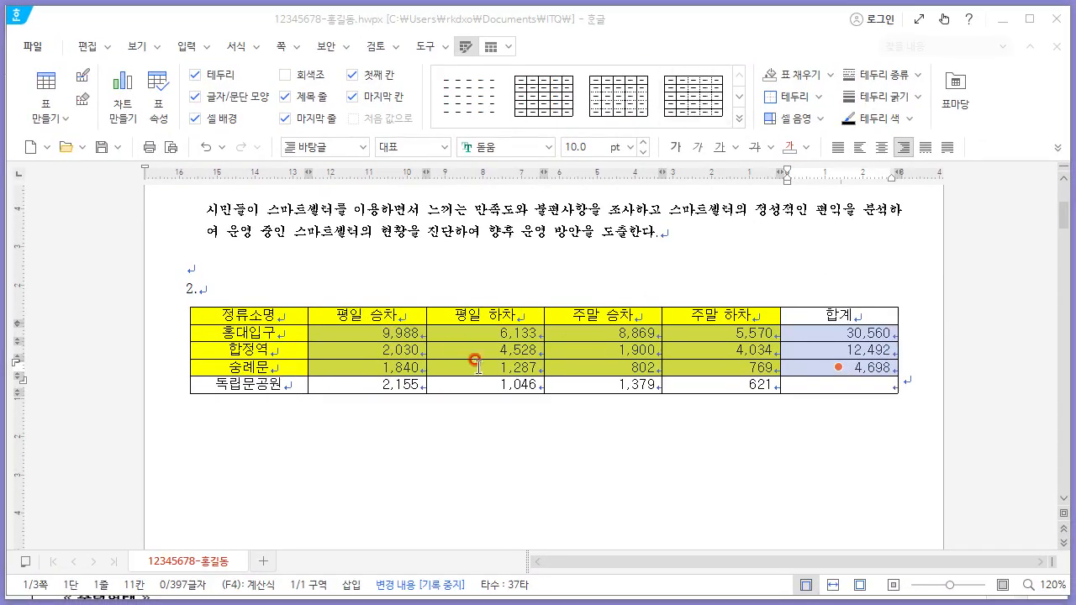
click(688, 333)
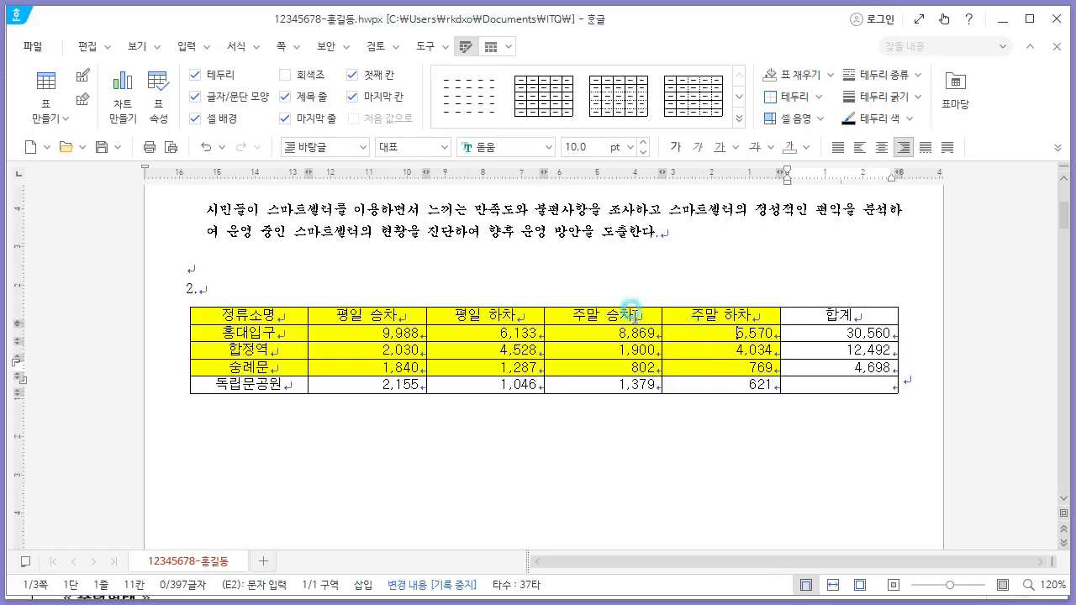
Add a caption to the table and delete its automatic label and number.
right_click(553, 309)
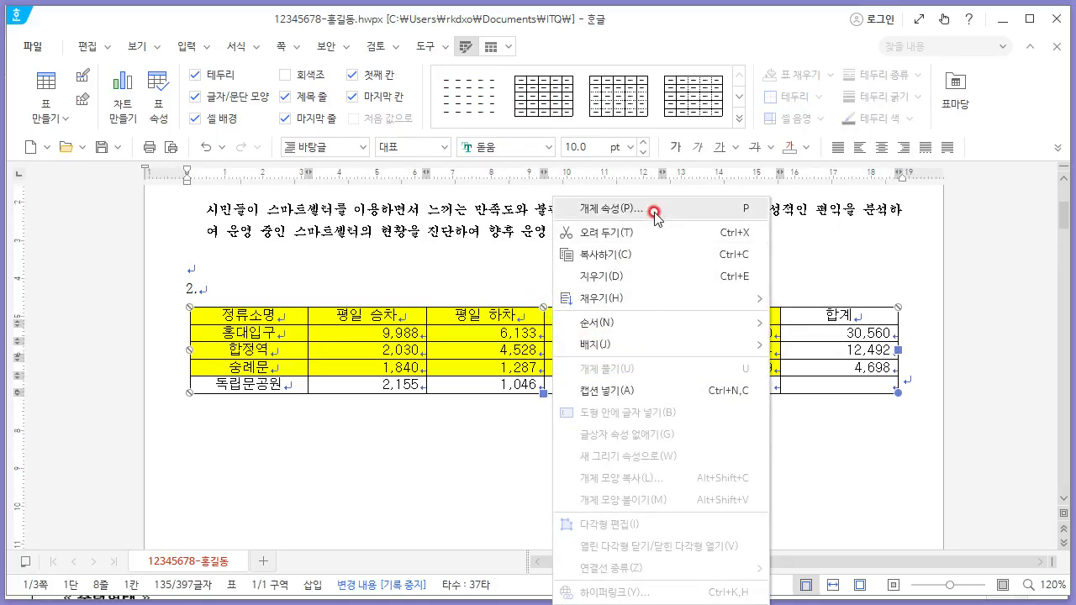
click(639, 392)
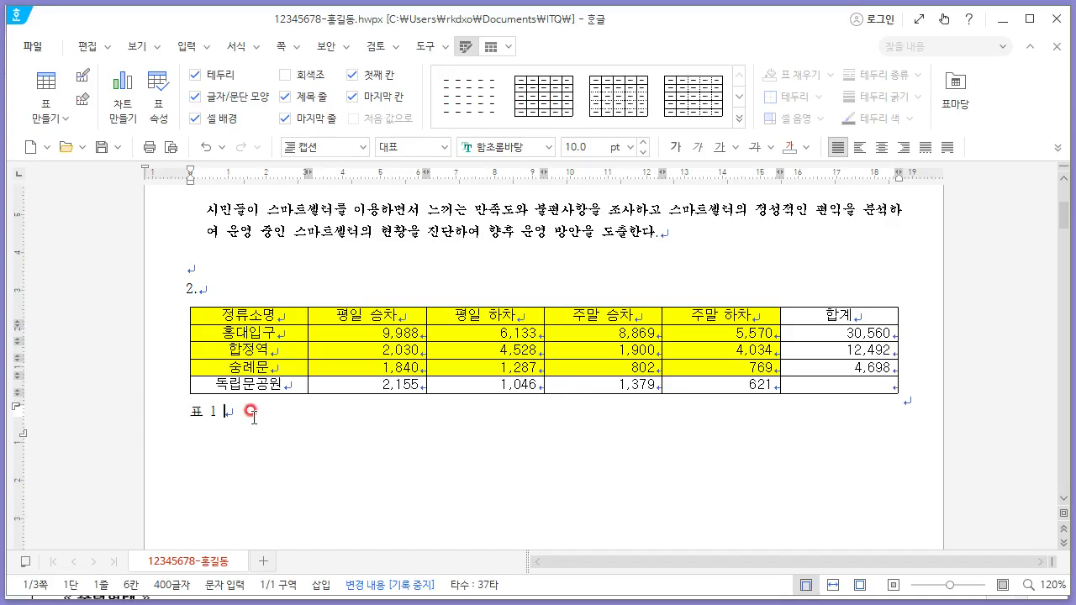
key(BackSpace)
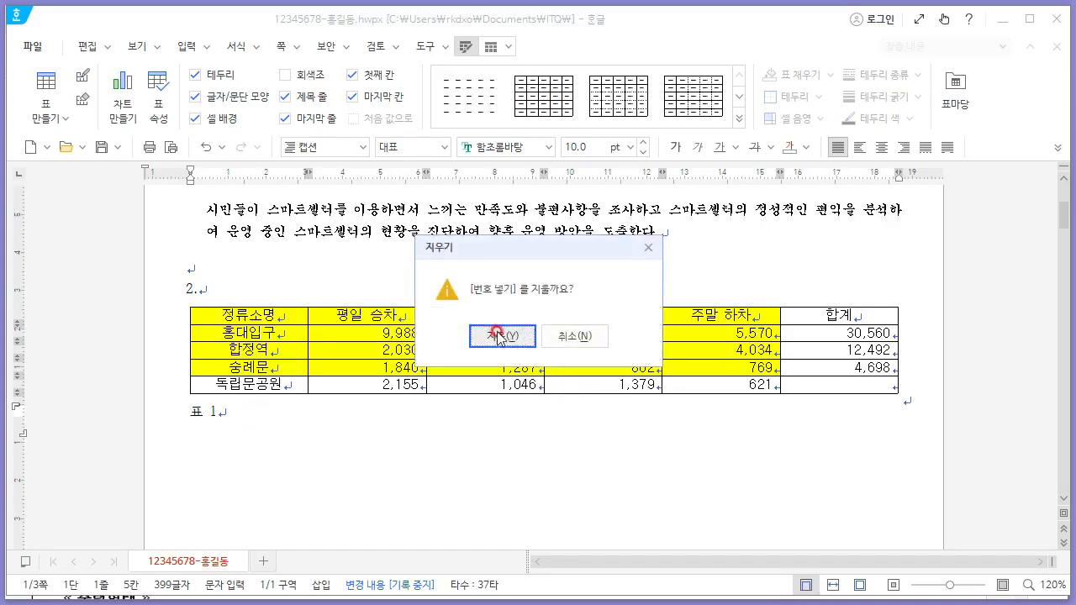
click(440, 339)
Enter the table caption "스마트셸터별 평일과 주말의 일평균 승하차 인원(단위 : 명)" from the exam PDF.
key(alt+Tab)
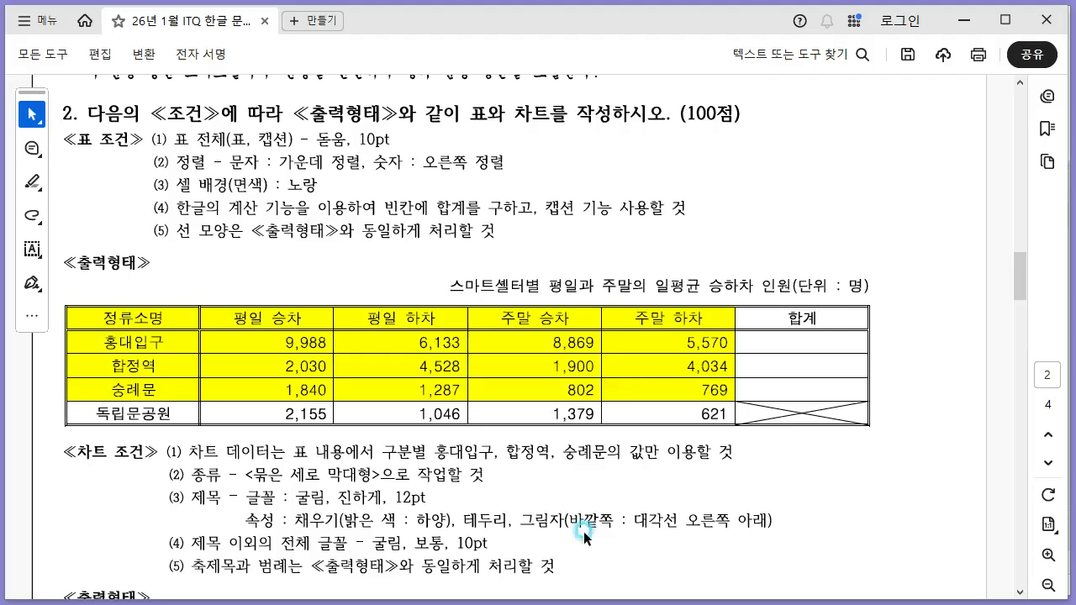
key(alt+Tab)
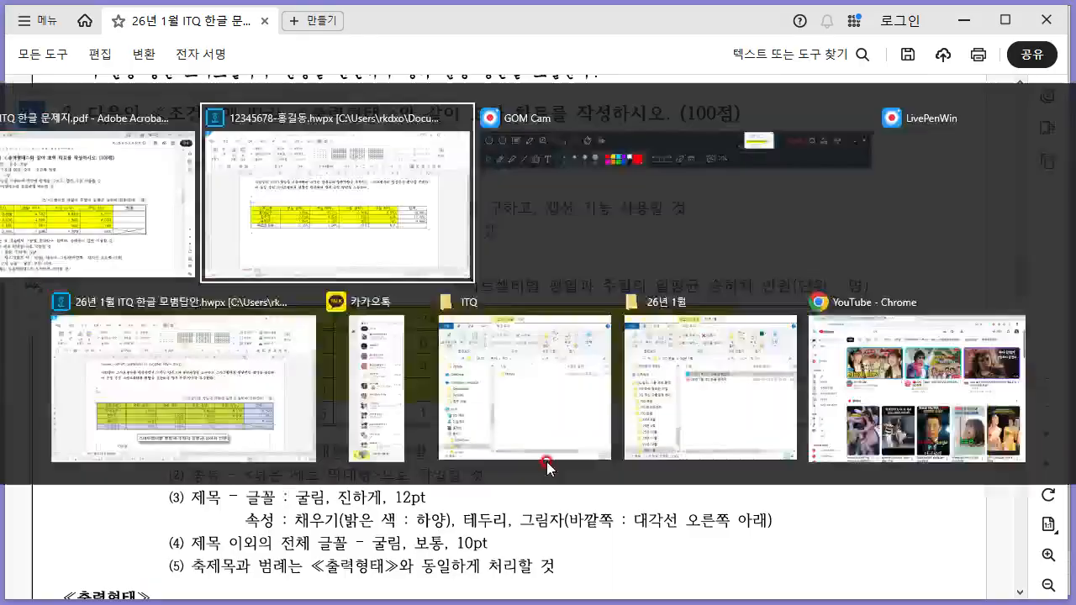
text(스마트셀)
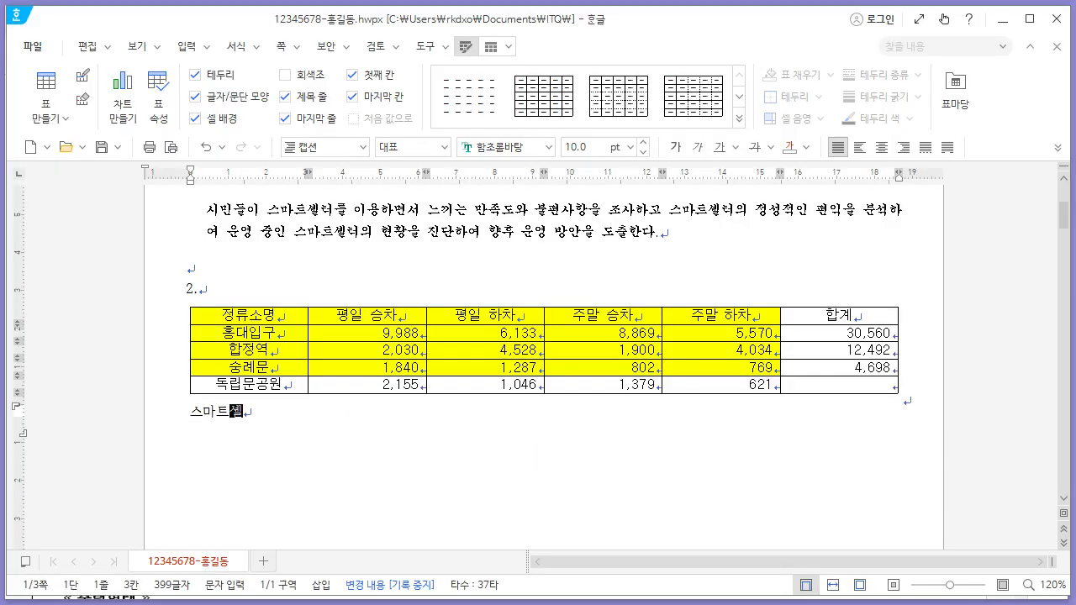
text(터별 평이과 주)
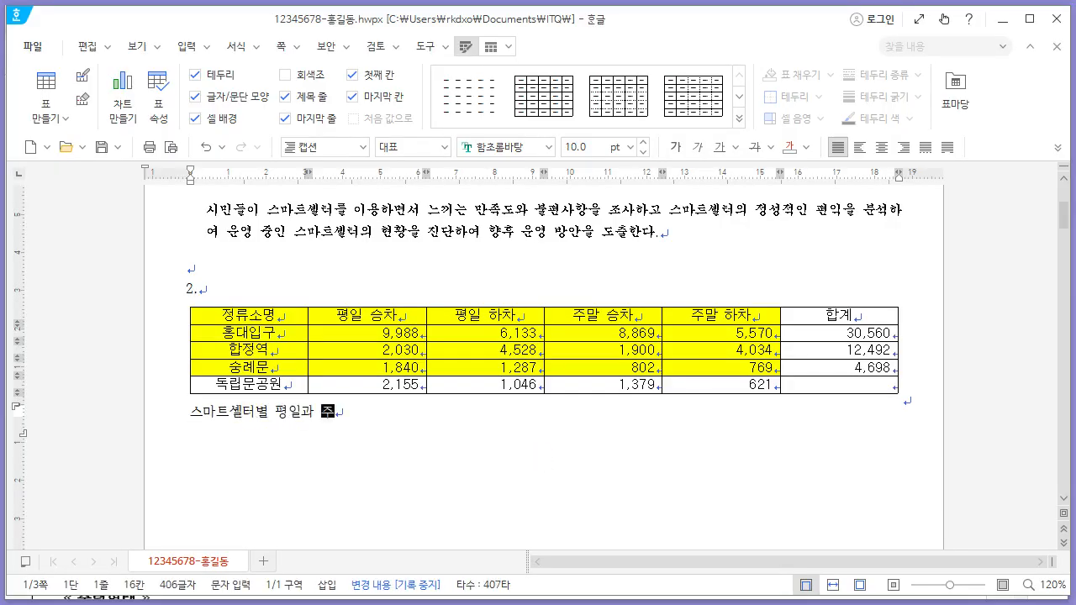
text(말의 일평균 승하차 ㅇ)
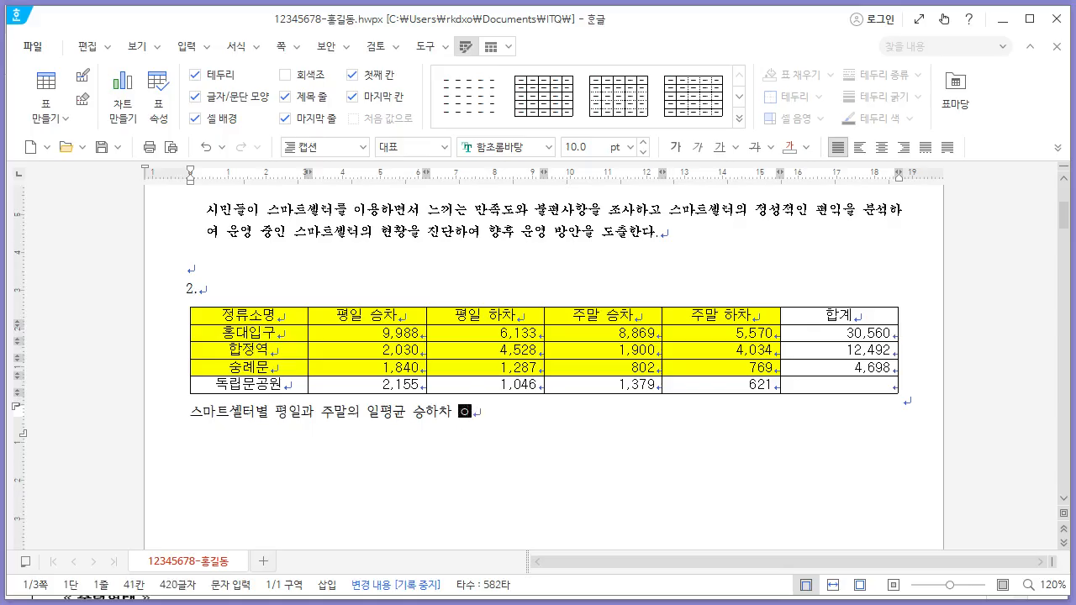
text(인원(며)
text(위 : 명)
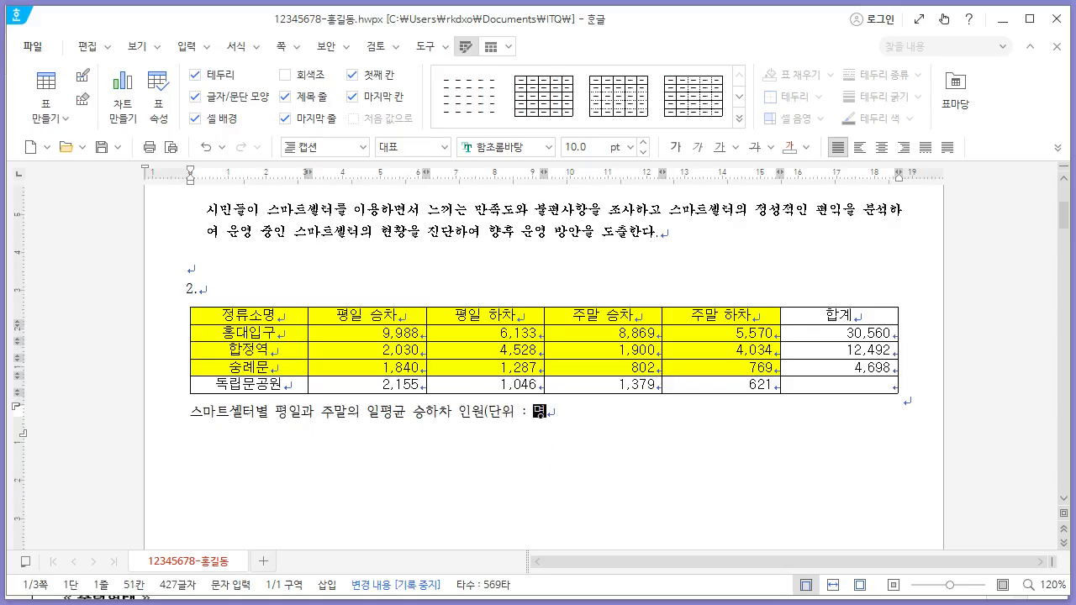
text())
click(544, 456)
Position the caption above the table and right-align its text, matching the exam PDF.
key(alt+Tab)
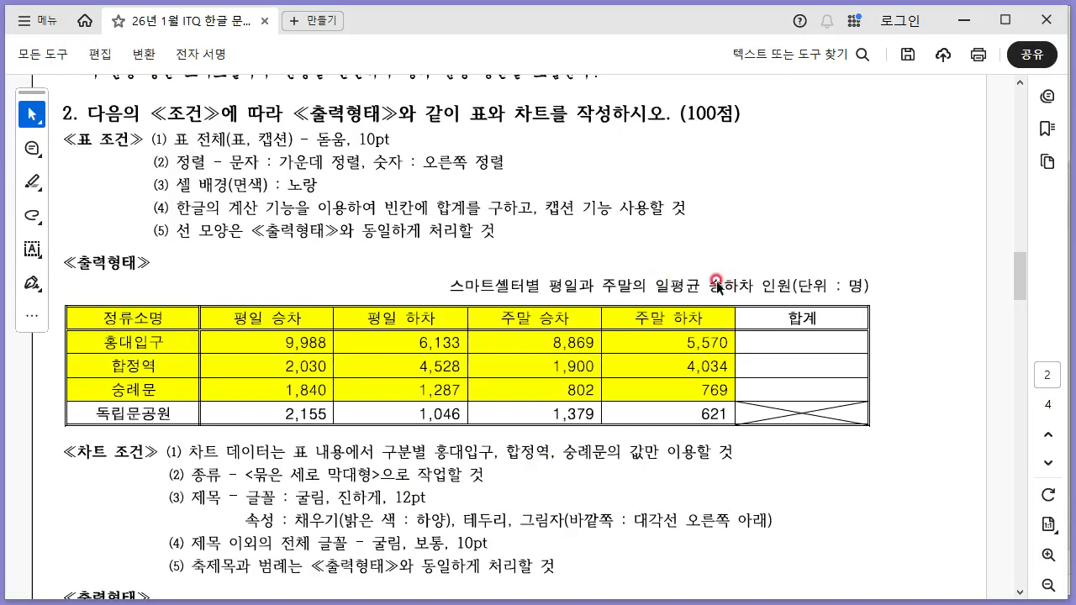
key(alt+Tab)
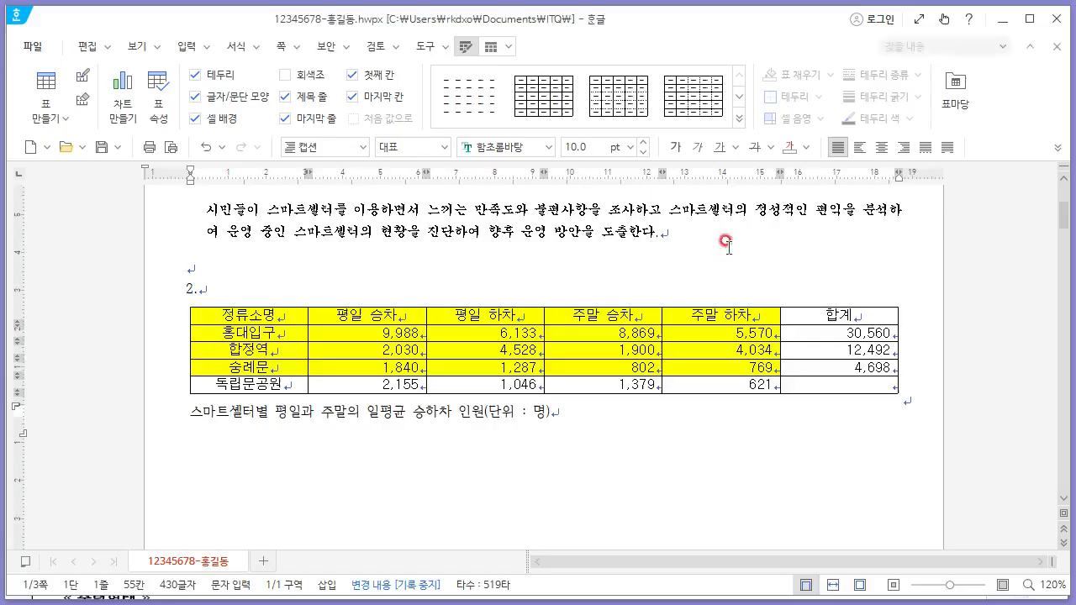
right_click(565, 309)
click(639, 207)
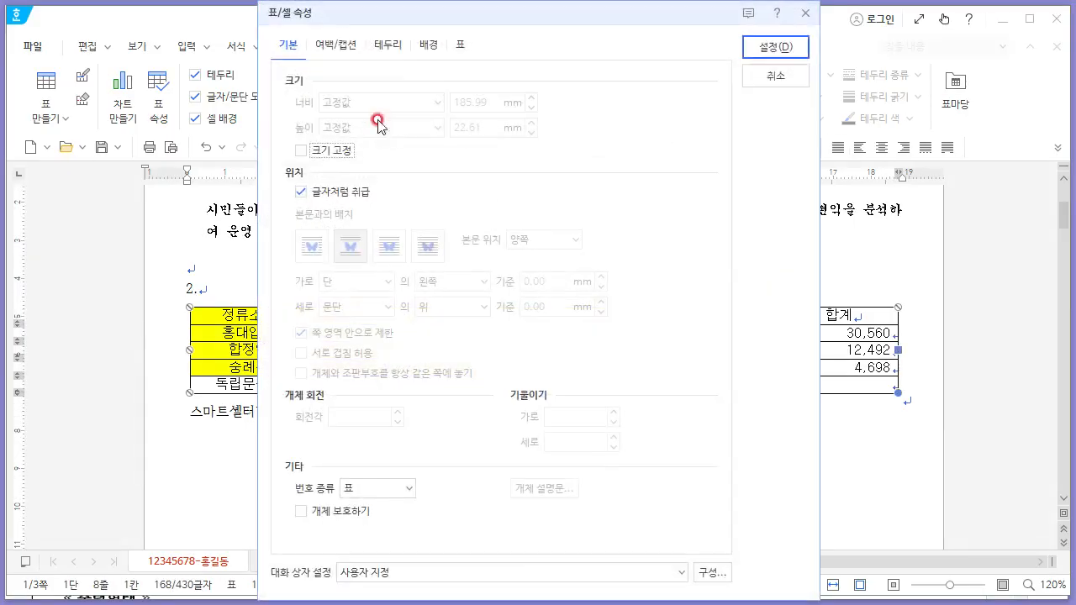
click(346, 48)
click(355, 182)
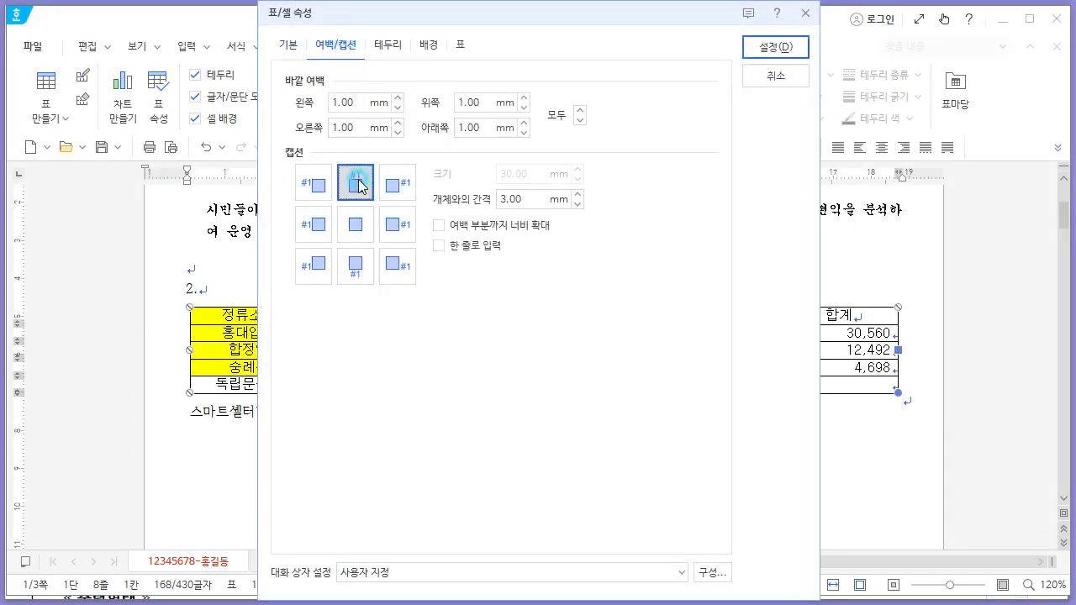
click(746, 55)
click(617, 312)
click(904, 147)
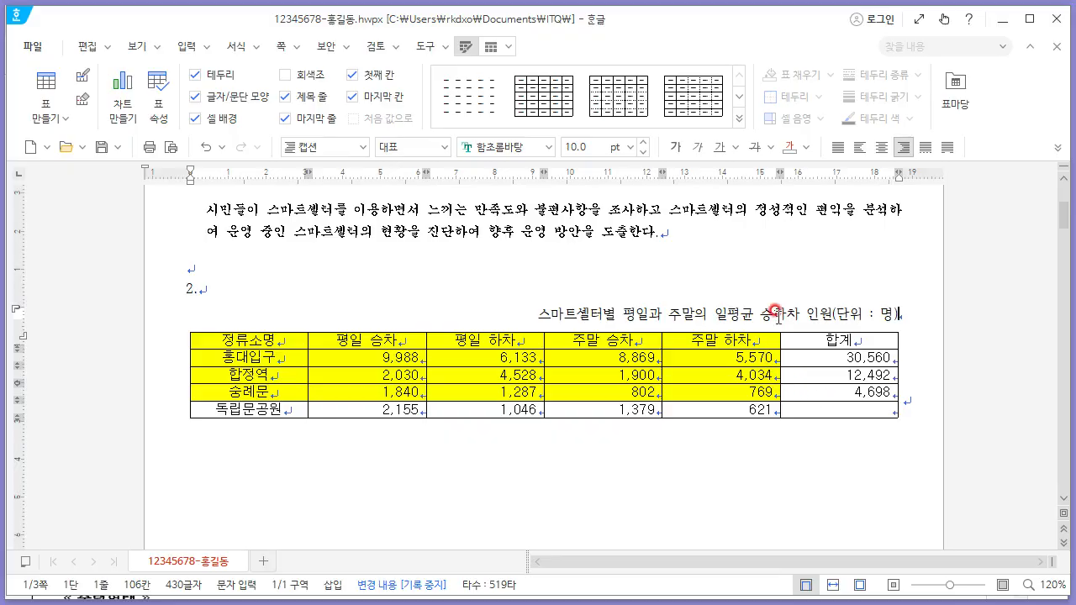
Add both diagonal lines to the empty 합계 cell in the 독립문공원 row, forming an X.
click(848, 412)
key(F5)
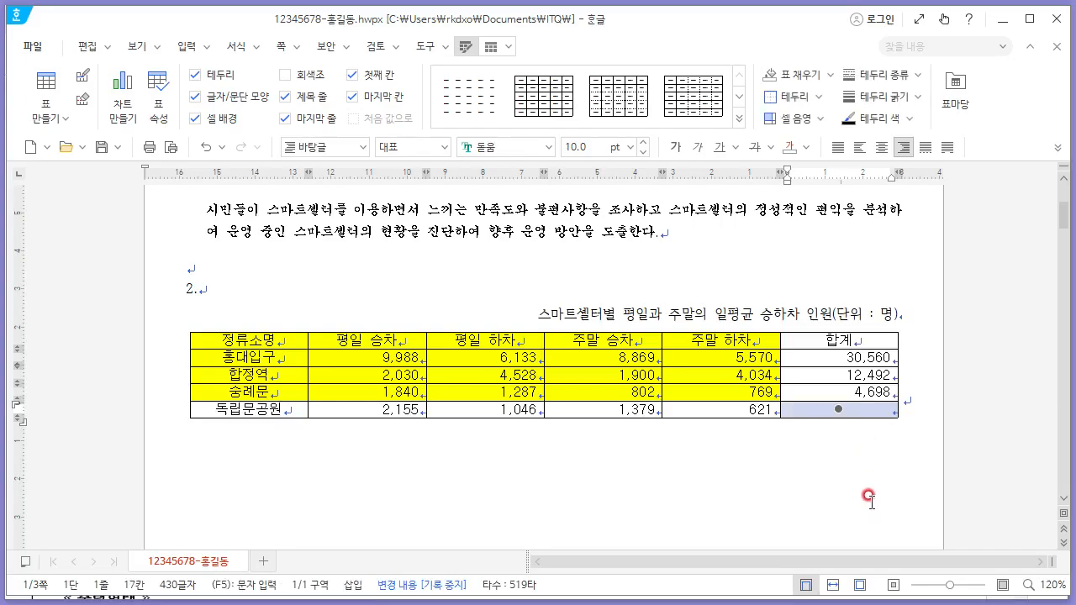
key(l)
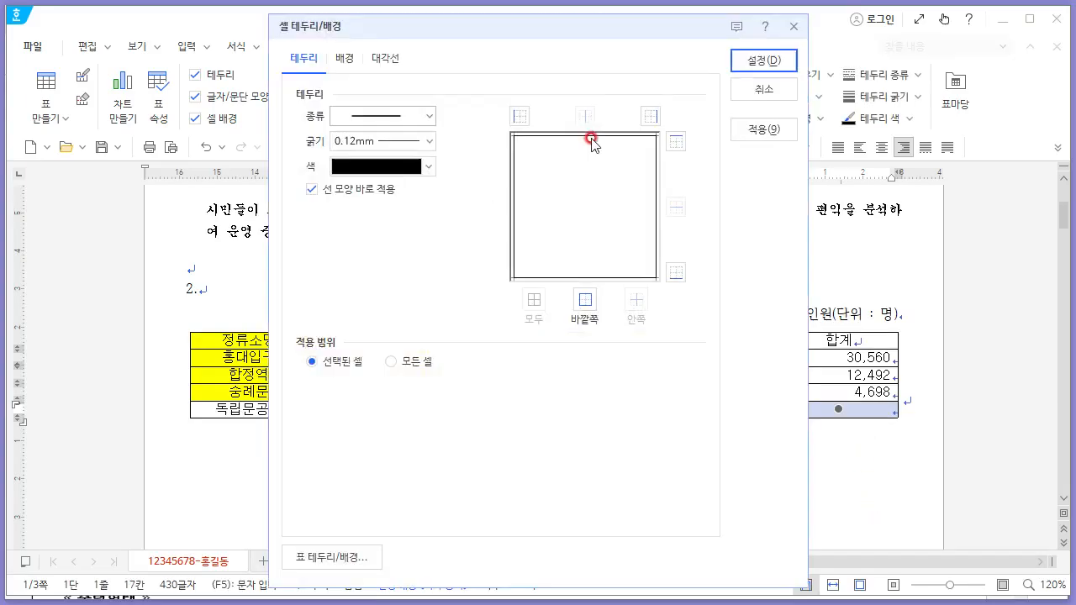
click(385, 58)
click(341, 213)
click(341, 262)
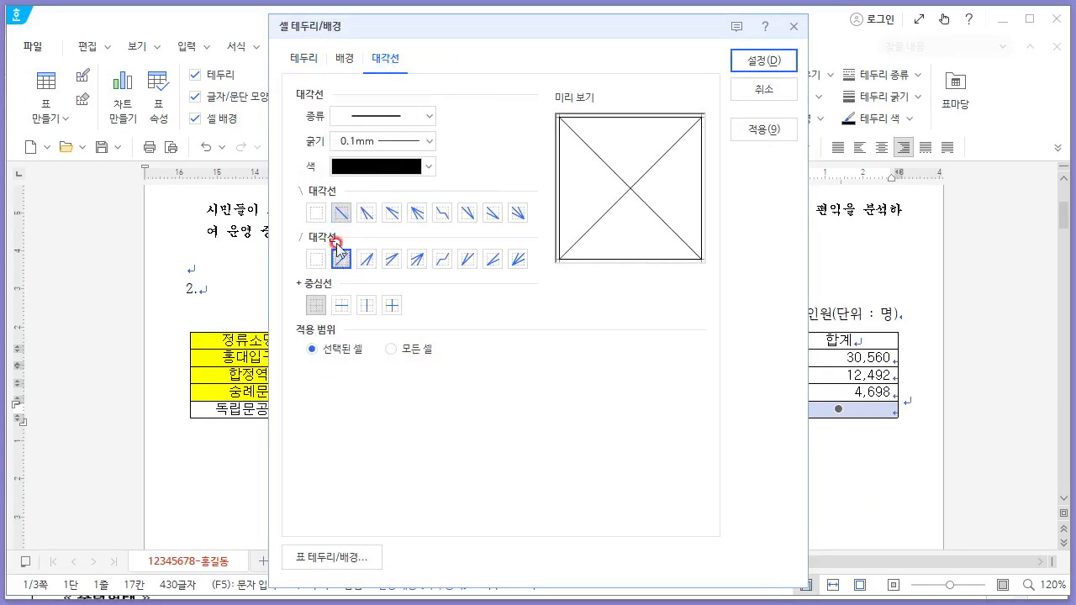
click(762, 61)
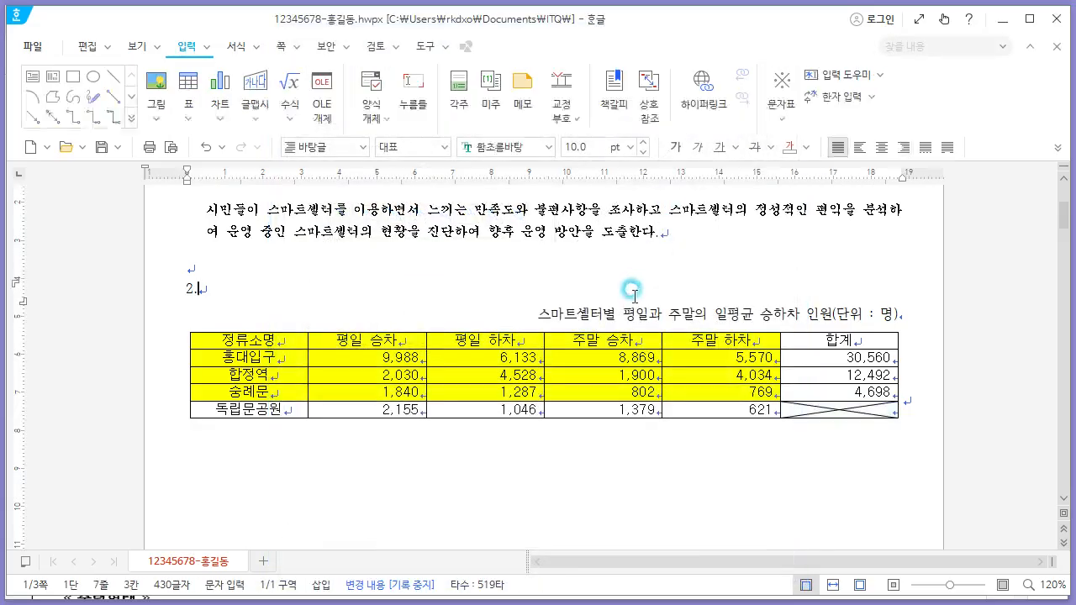
Set the font of the whole table caption to 돋움.
click(532, 311)
key(shift+End)
click(515, 147)
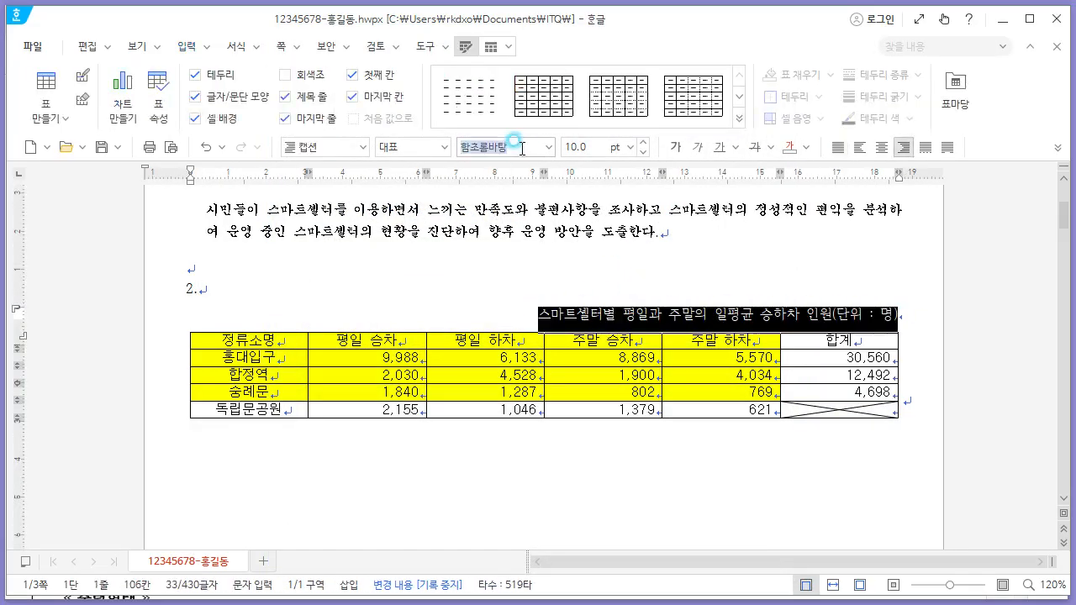
text(ㄷㅗㄷㅇ)
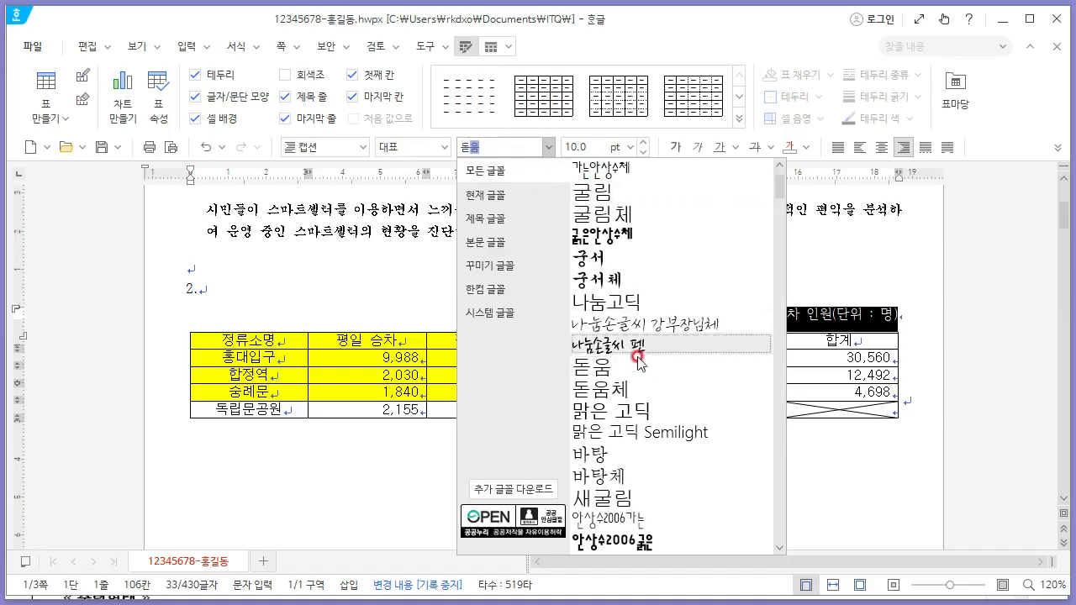
click(632, 332)
click(608, 314)
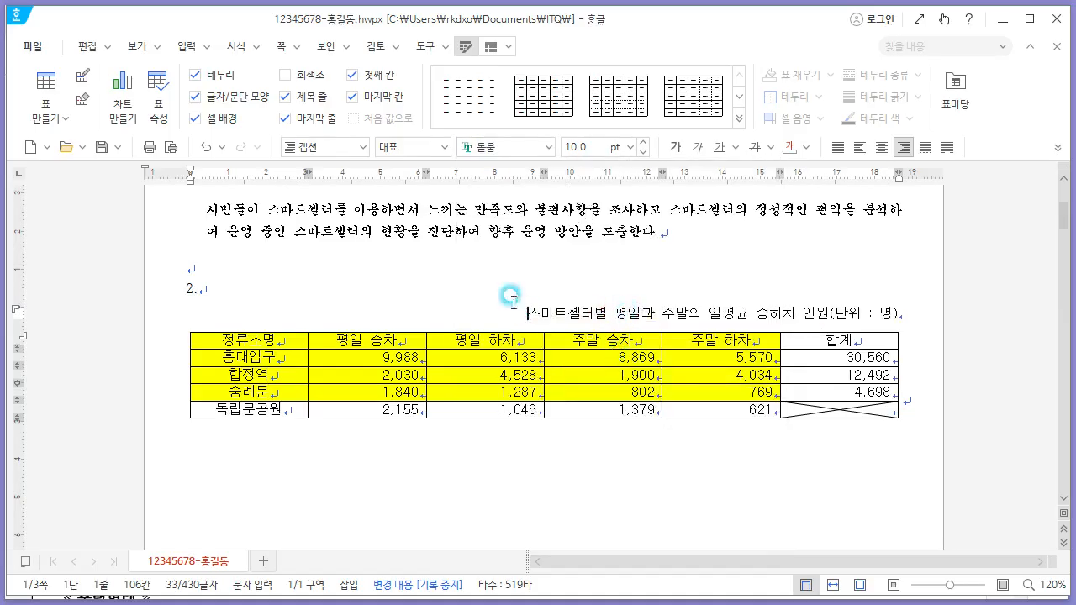
Apply a double-line outer border to the whole table of question 2, matching the exam PDF.
click(275, 336)
key(alt+Tab)
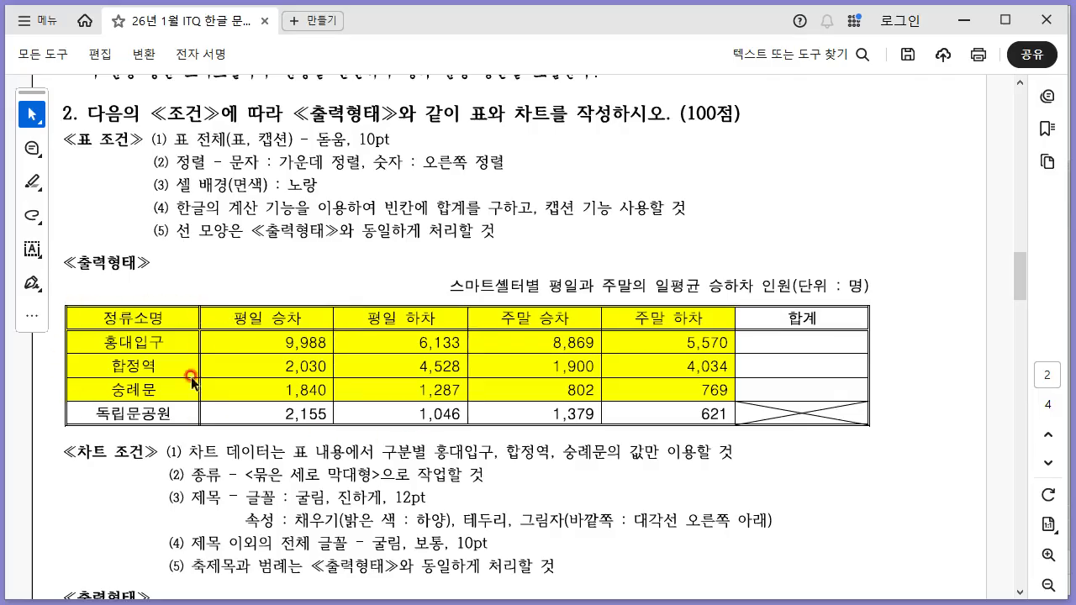
key(alt+Tab)
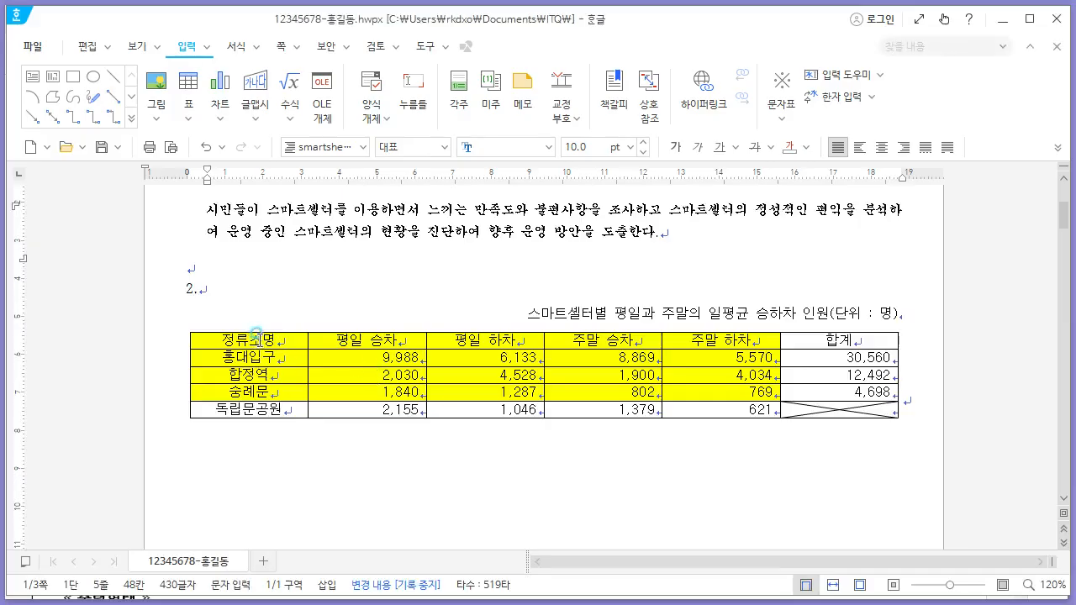
drag(256, 335, 864, 407)
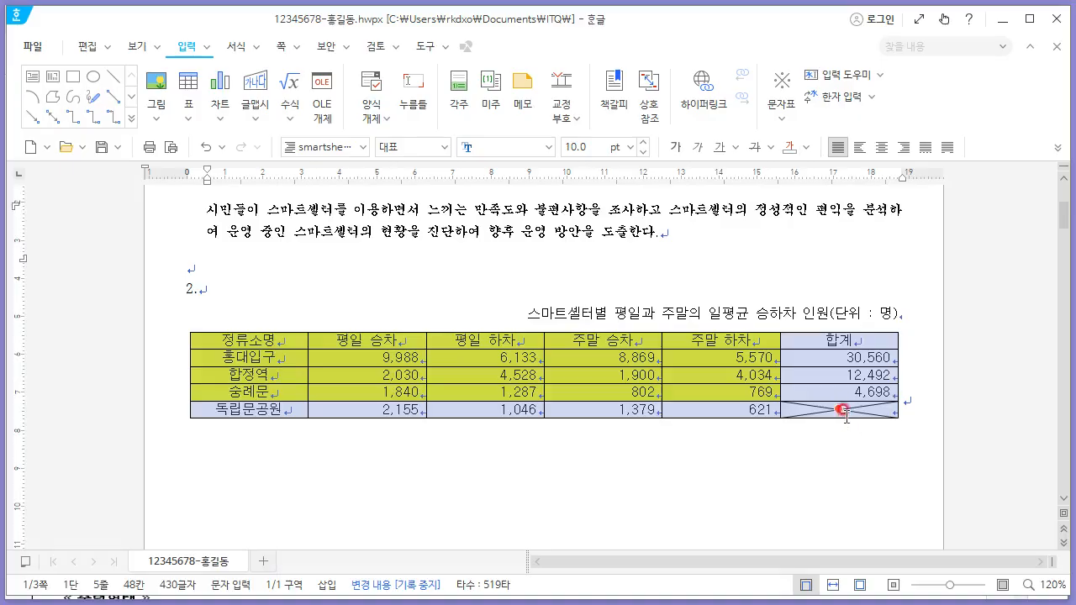
key(l)
click(428, 117)
click(389, 316)
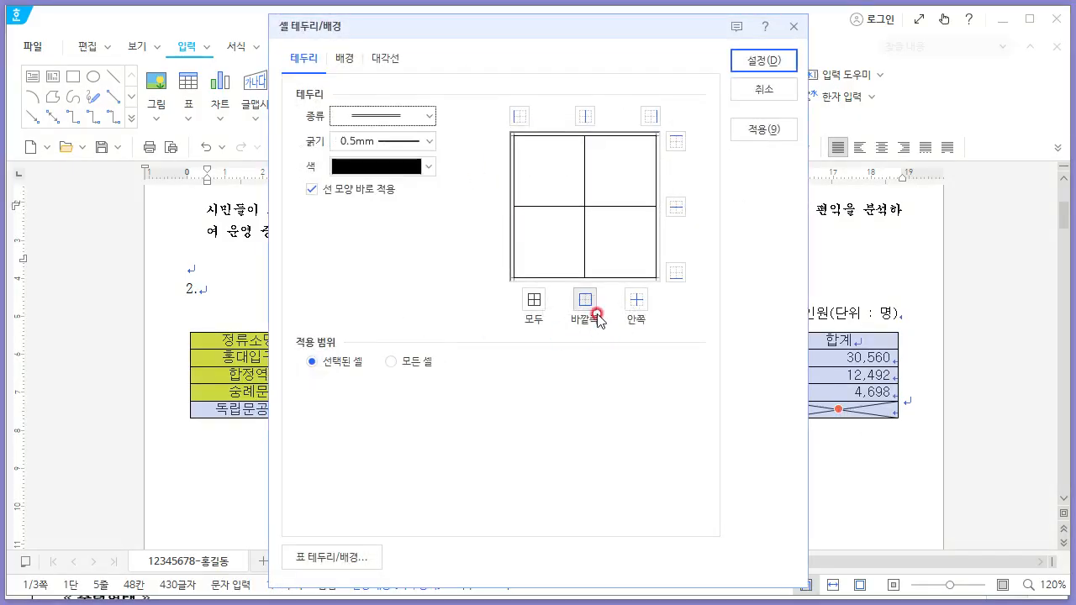
click(596, 314)
click(777, 62)
click(330, 299)
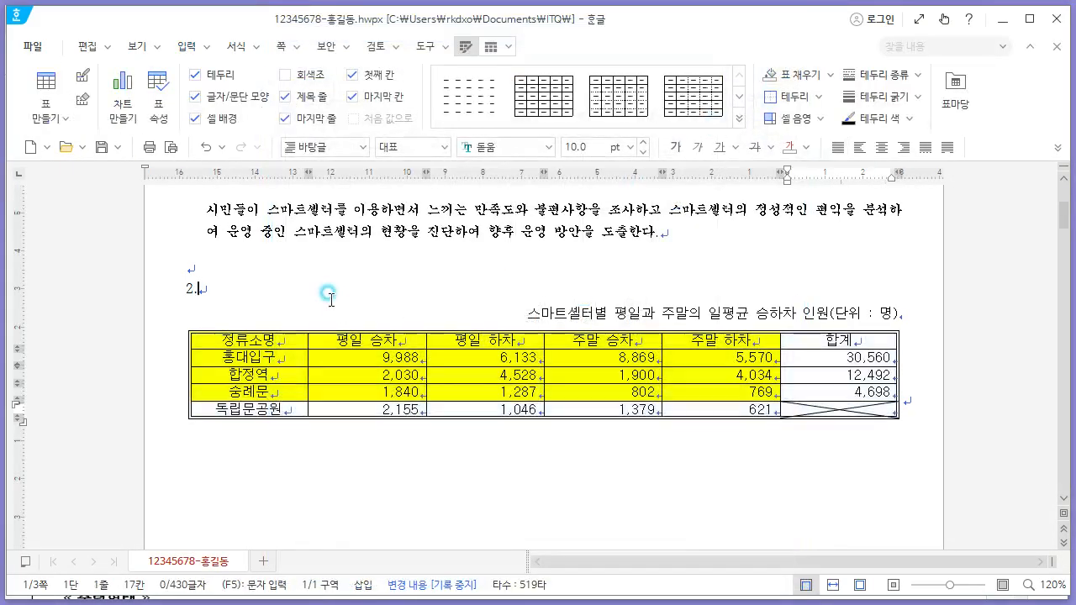
Apply a double line to the right edge of the 정류소명 column, from its heading down to 독립문공원.
drag(278, 338, 251, 410)
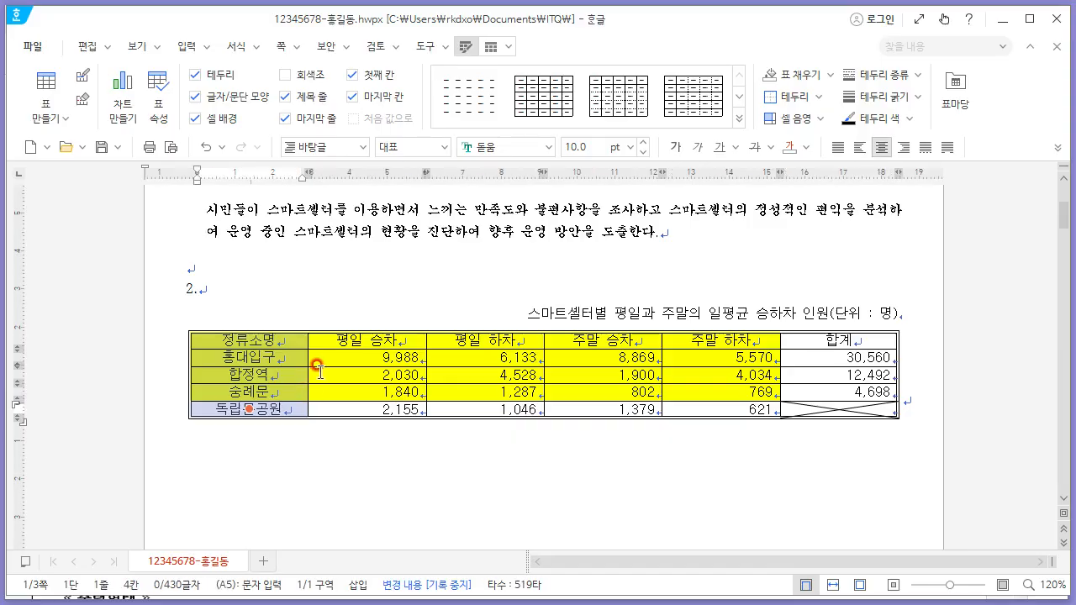
key(l)
click(355, 115)
click(361, 308)
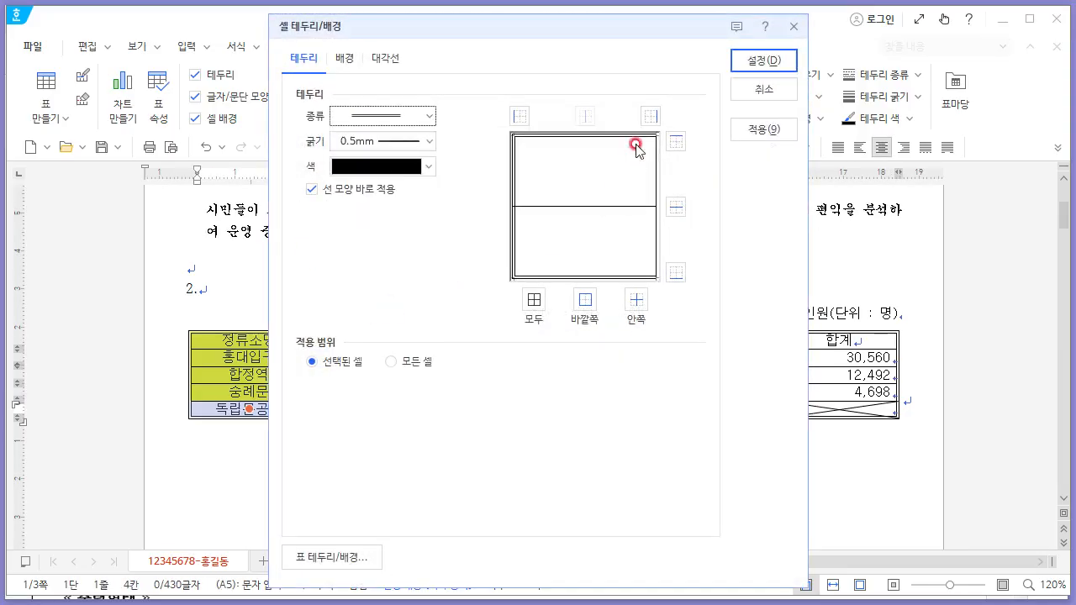
click(648, 115)
click(756, 62)
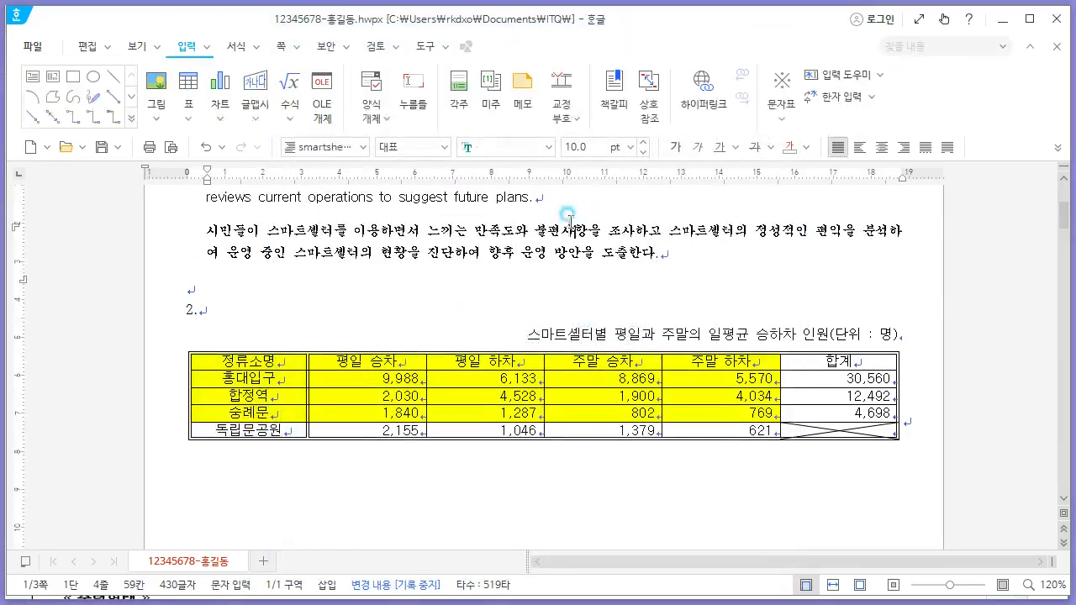
Apply a double line to the bottom edge of the table's header row, from 정류소명 to 합계.
drag(284, 357, 779, 361)
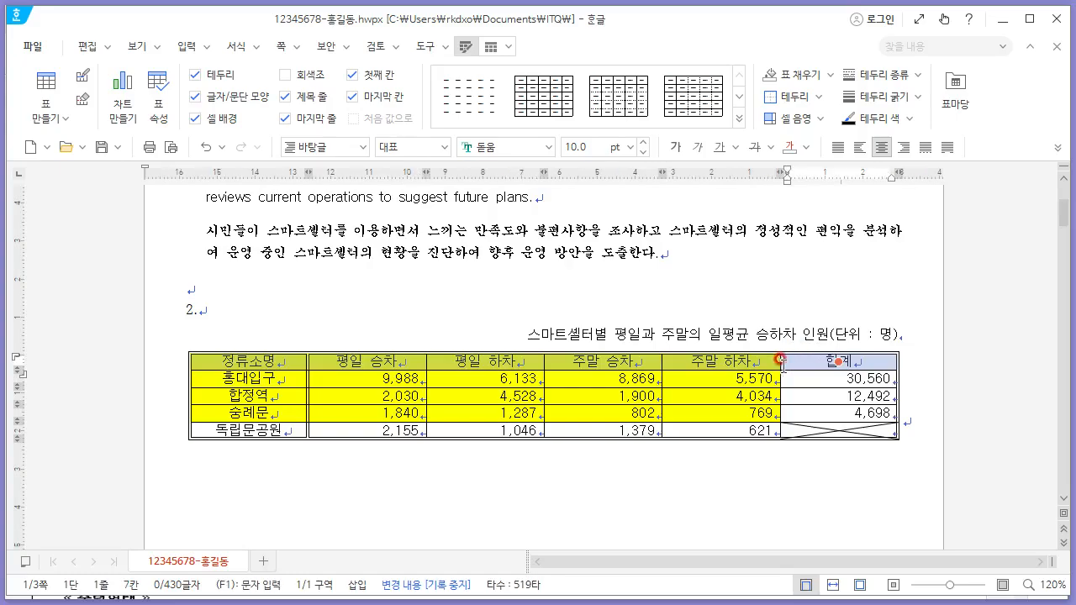
key(l)
click(356, 116)
click(395, 308)
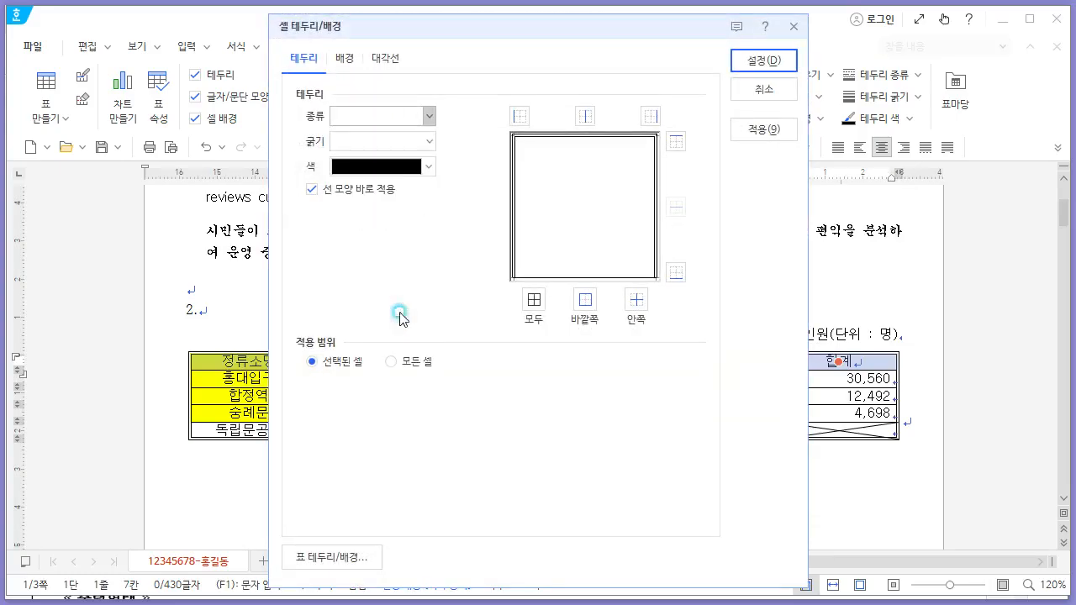
click(676, 275)
click(759, 62)
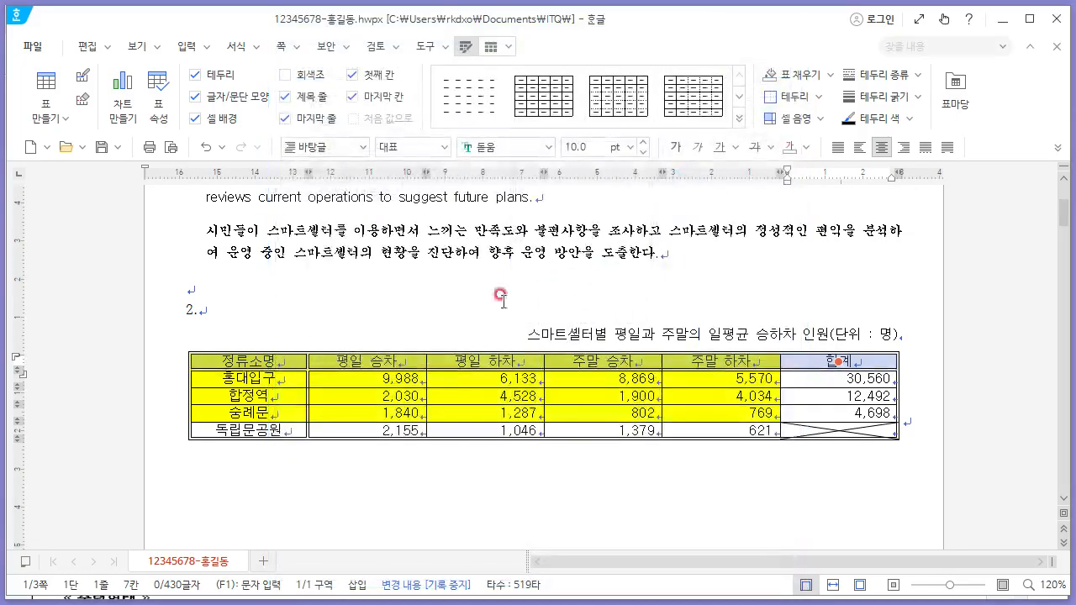
click(271, 339)
Increase the height of all table rows evenly, comparing them with the table in the exam PDF.
drag(273, 362, 825, 430)
scroll(837, 456, down, 1)
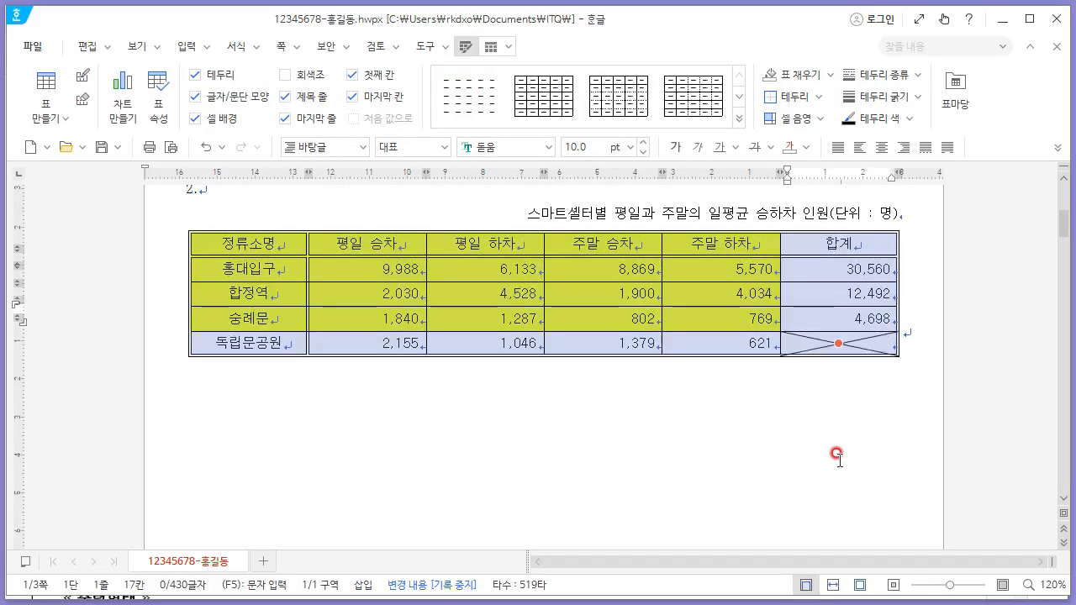
key(alt+Tab)
key(alt+Tab)
click(561, 428)
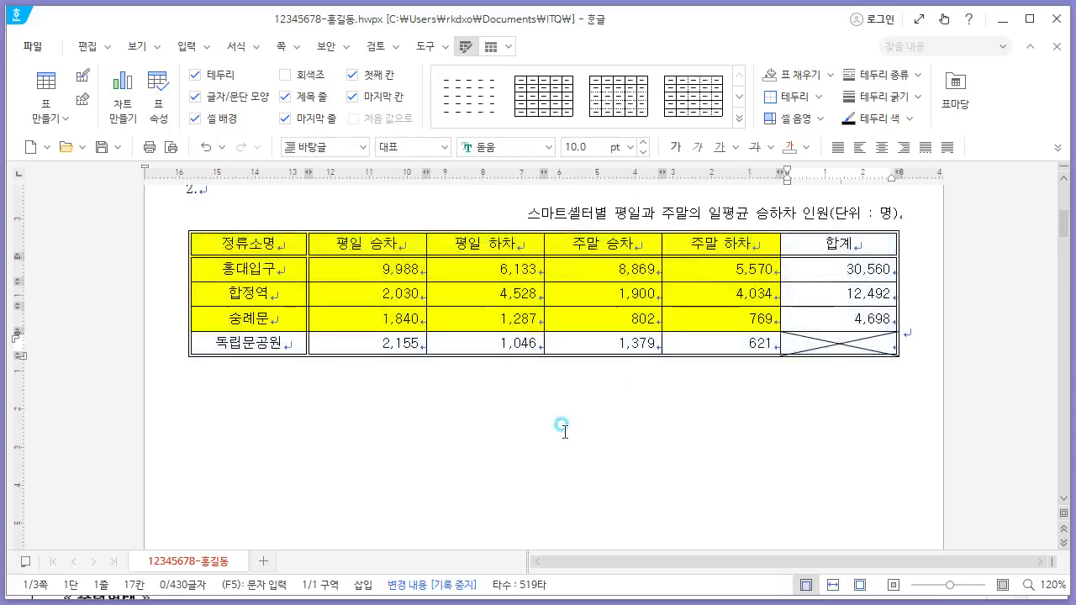
scroll(588, 395, up, 1)
Insert a clustered column chart from the header, 홍대입구, 합정역 and 숭례문 rows without the 합계 column, and close its data editor.
key(alt+Tab)
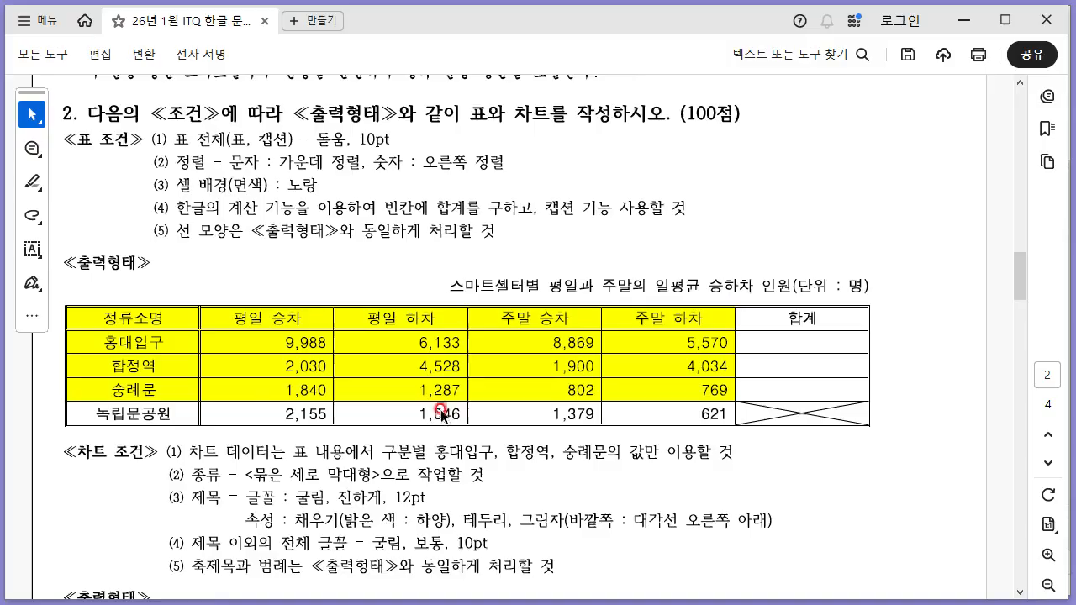
scroll(439, 409, down, 5)
key(alt+Tab)
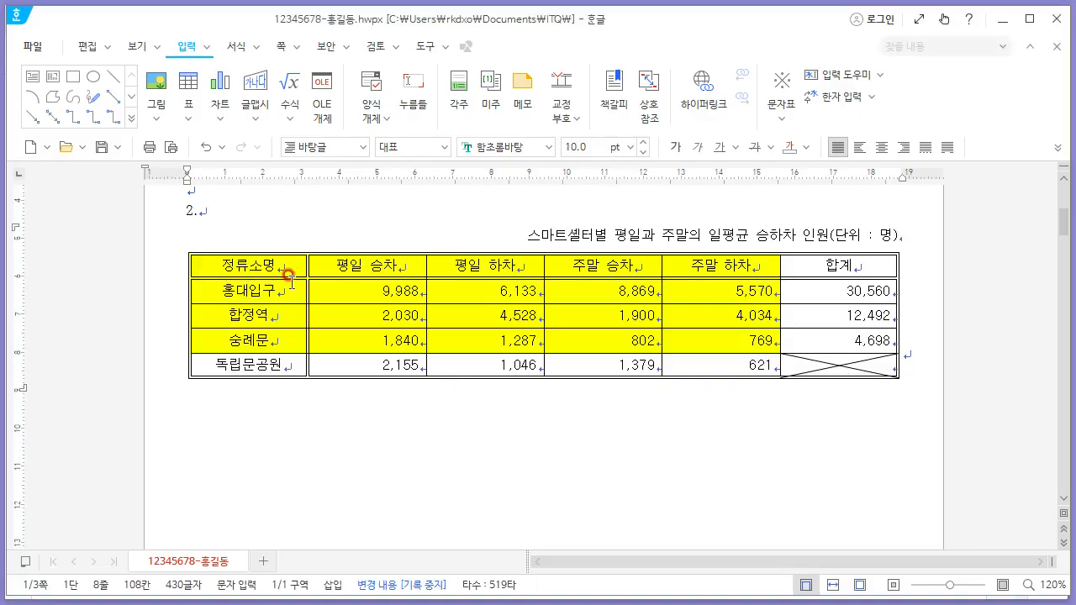
drag(286, 270, 728, 343)
key(alt+Tab)
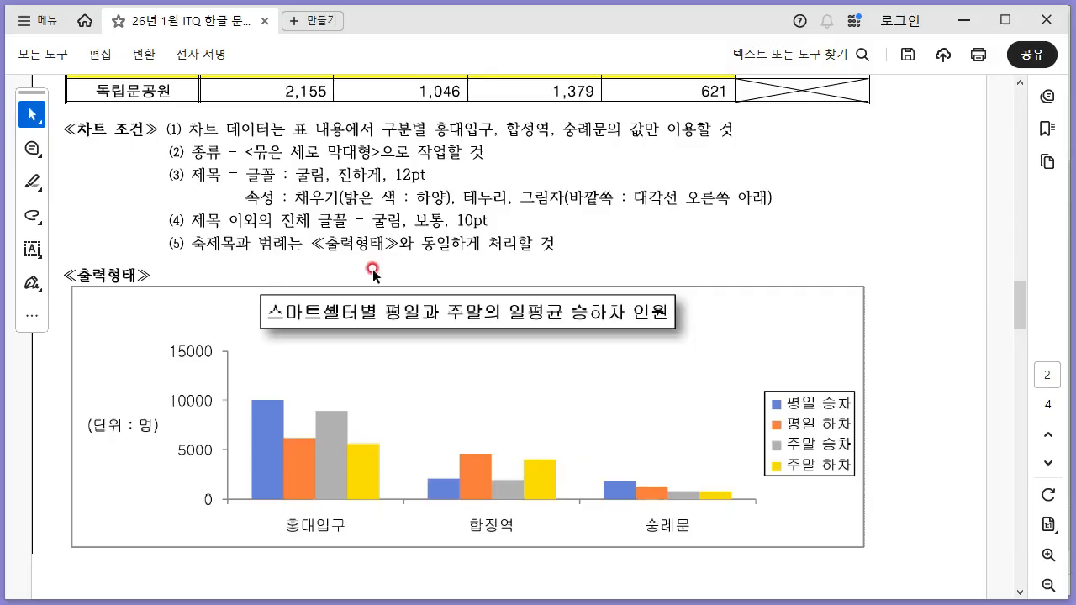
key(alt+Tab)
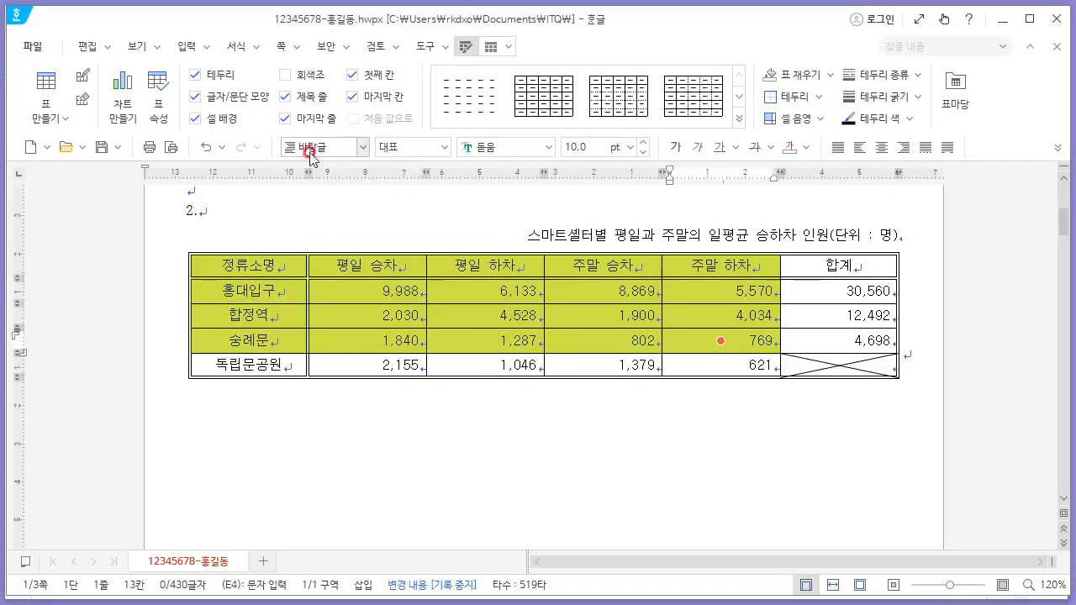
click(182, 47)
click(220, 110)
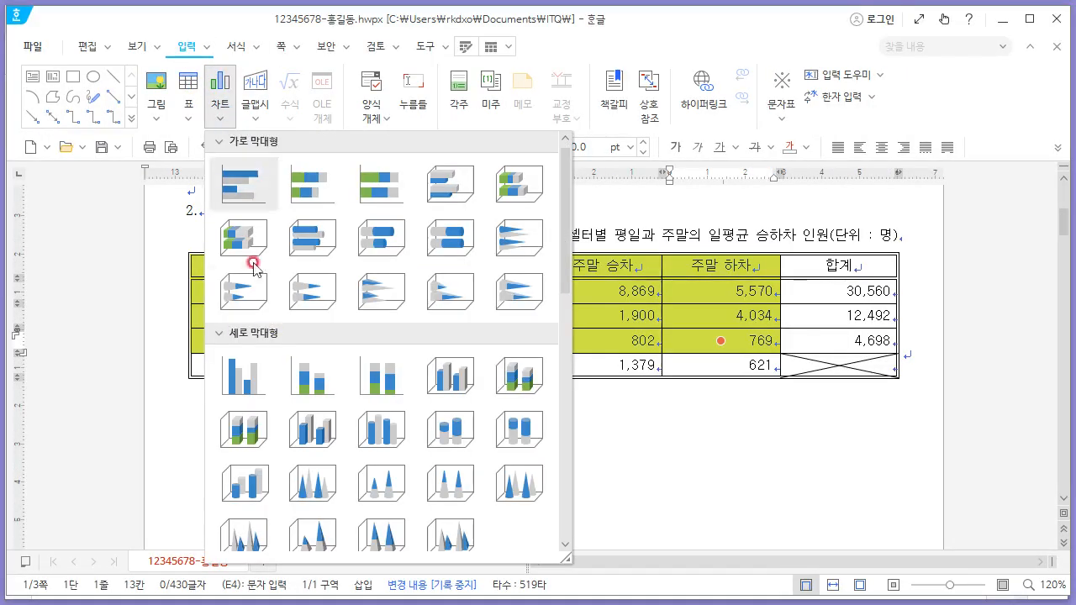
click(256, 368)
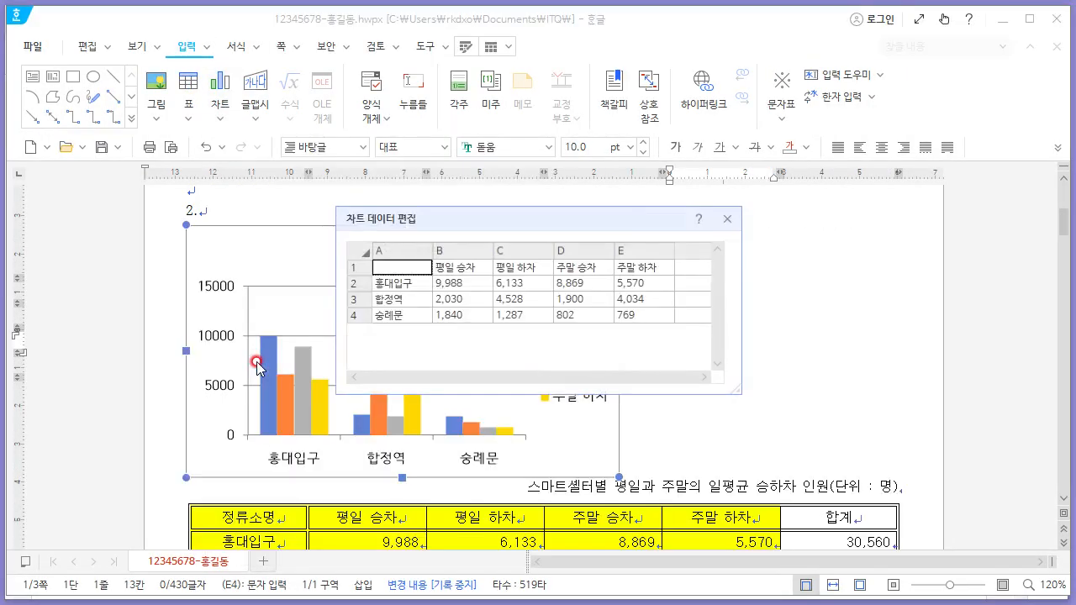
drag(471, 217, 506, 229)
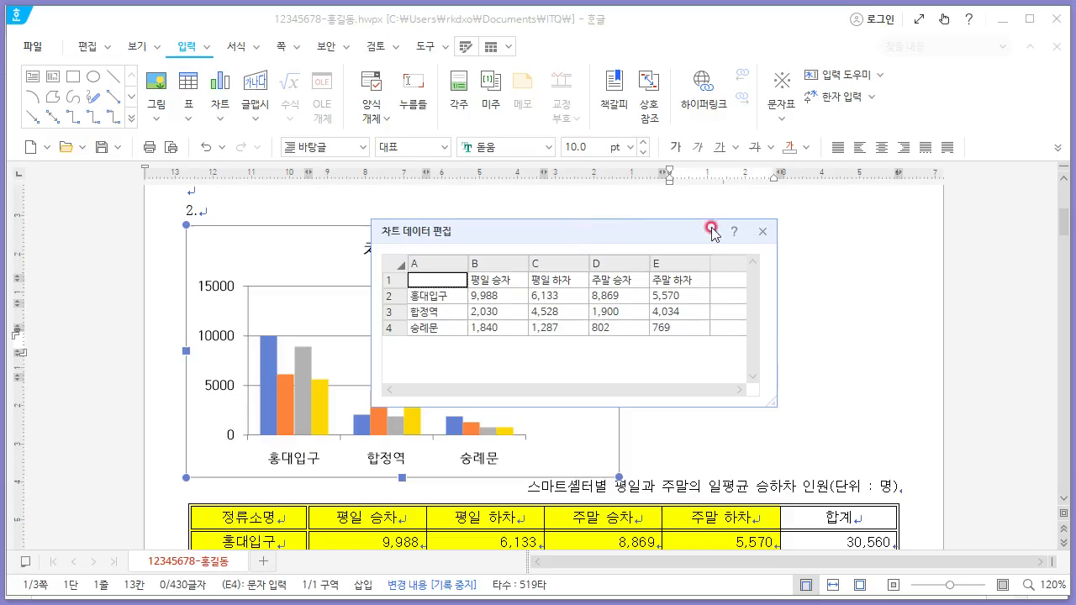
click(766, 235)
Move the chart directly below the table and widen it to the table's full width.
drag(467, 260, 475, 420)
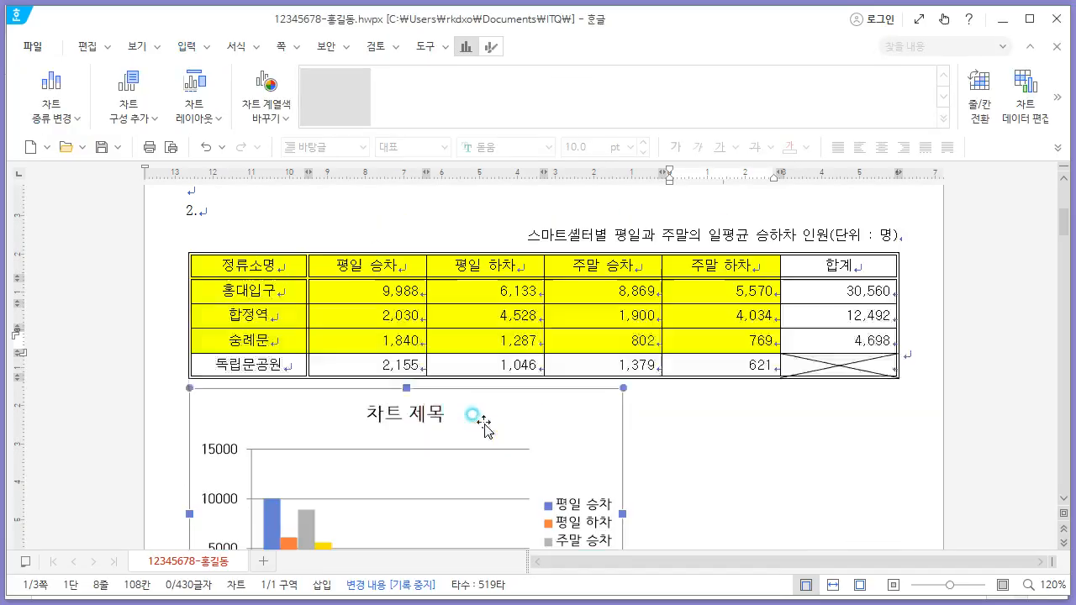
scroll(693, 418, down, 1)
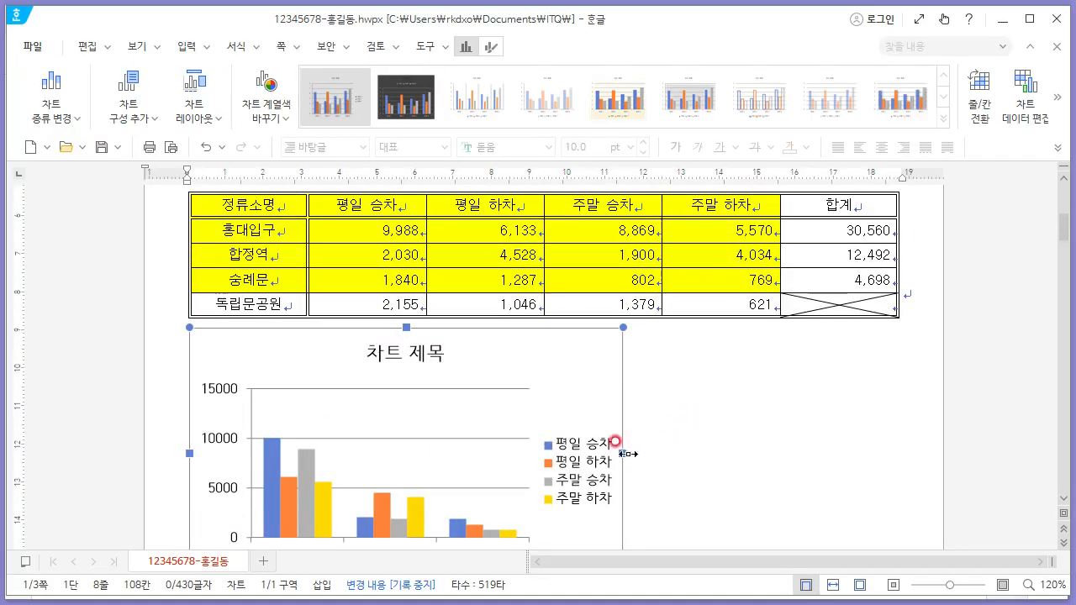
drag(622, 454, 901, 454)
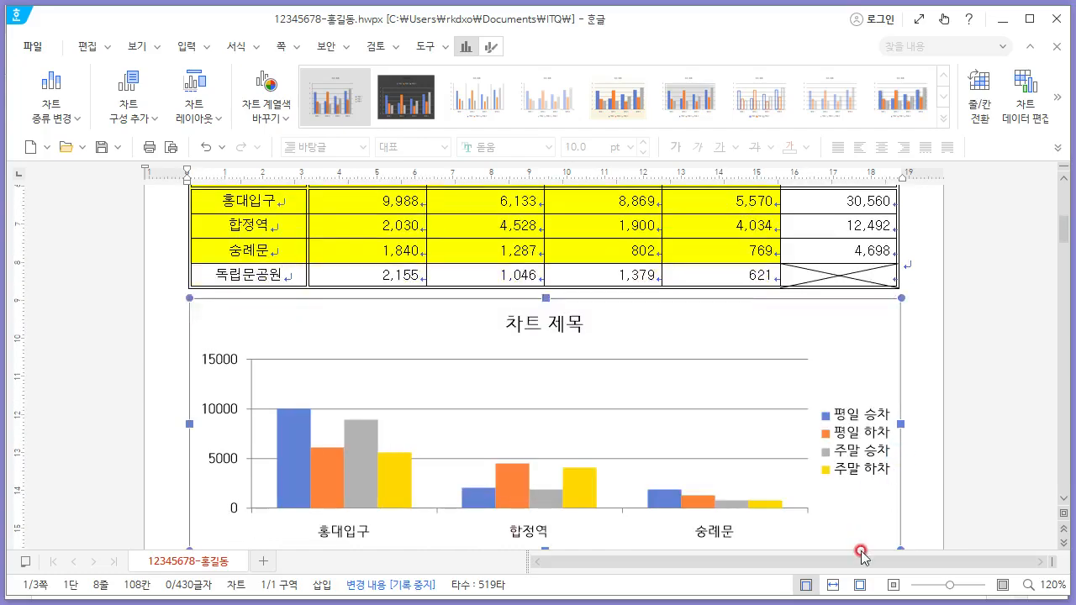
scroll(853, 540, down, 1)
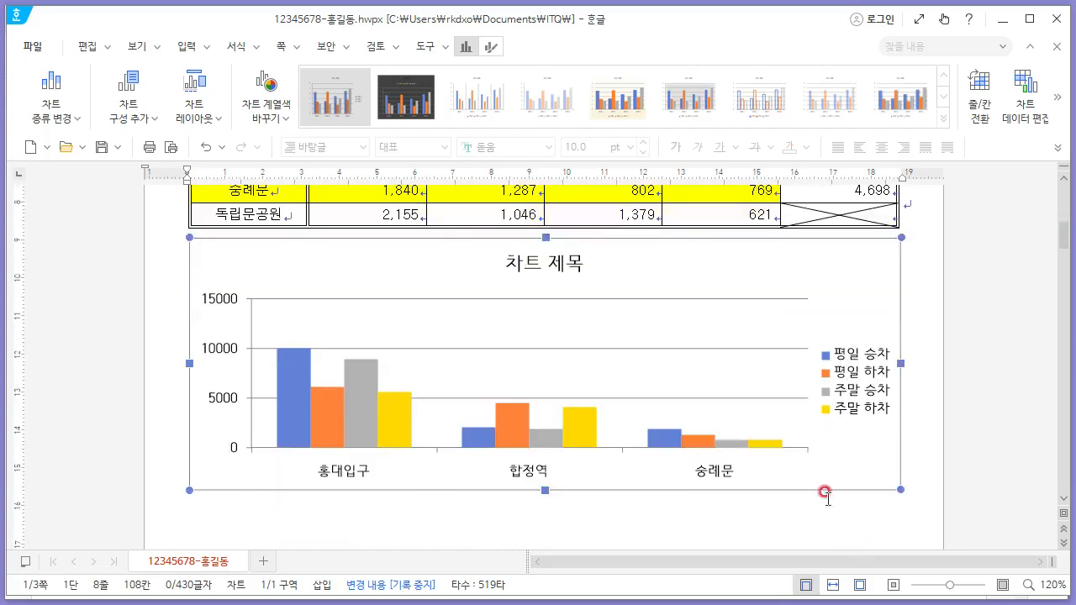
Change the chart title text to "스마트셸터별 평일과 주말의 일평균 승하차 인원".
click(564, 271)
right_click(563, 267)
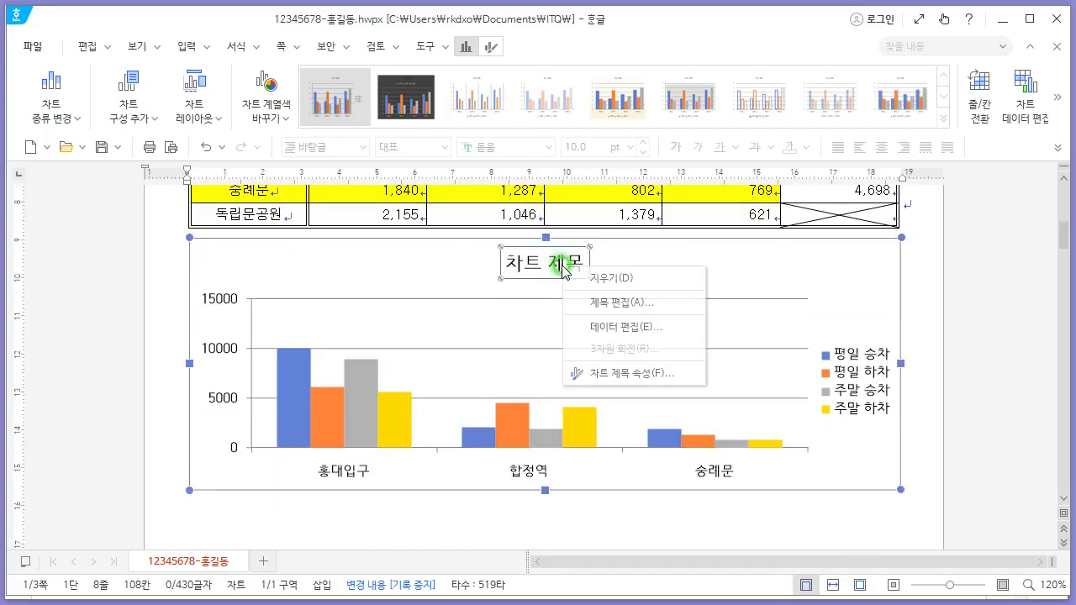
click(638, 306)
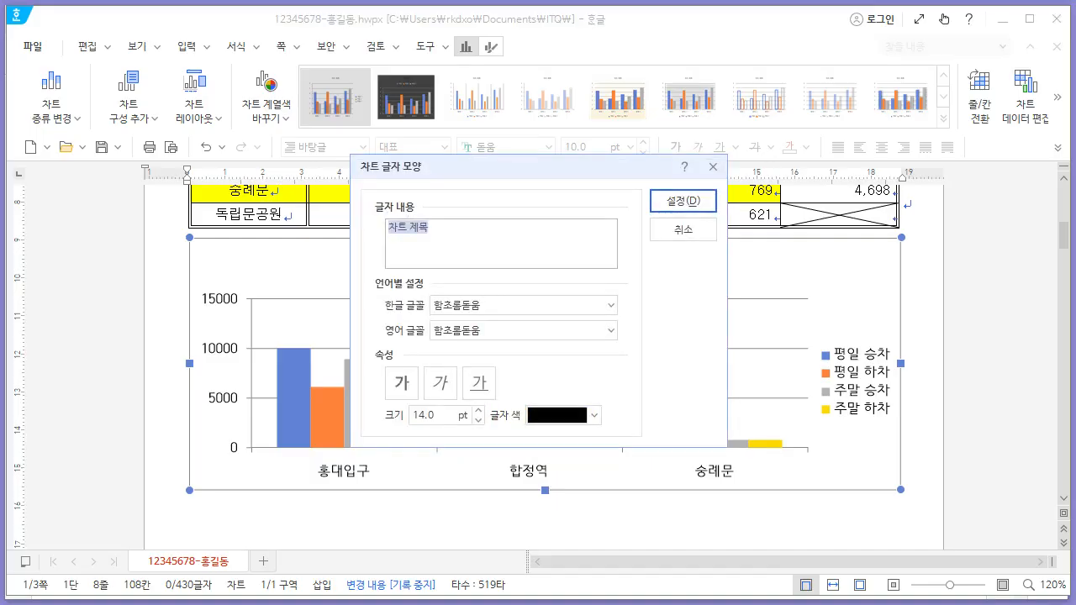
click(470, 235)
drag(408, 236, 269, 232)
text(스마트셀터별 평일과 주말의 일평균 승하차 인원)
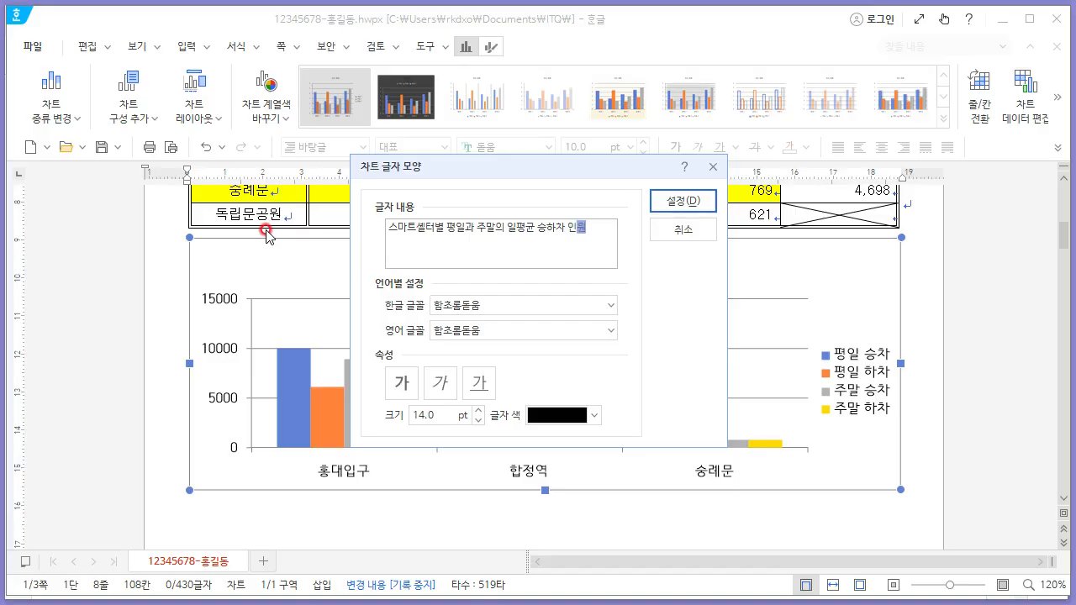
Set the chart title's Korean font to 굴림, bold, 12 pt, as the exam PDF requires.
key(alt+Tab)
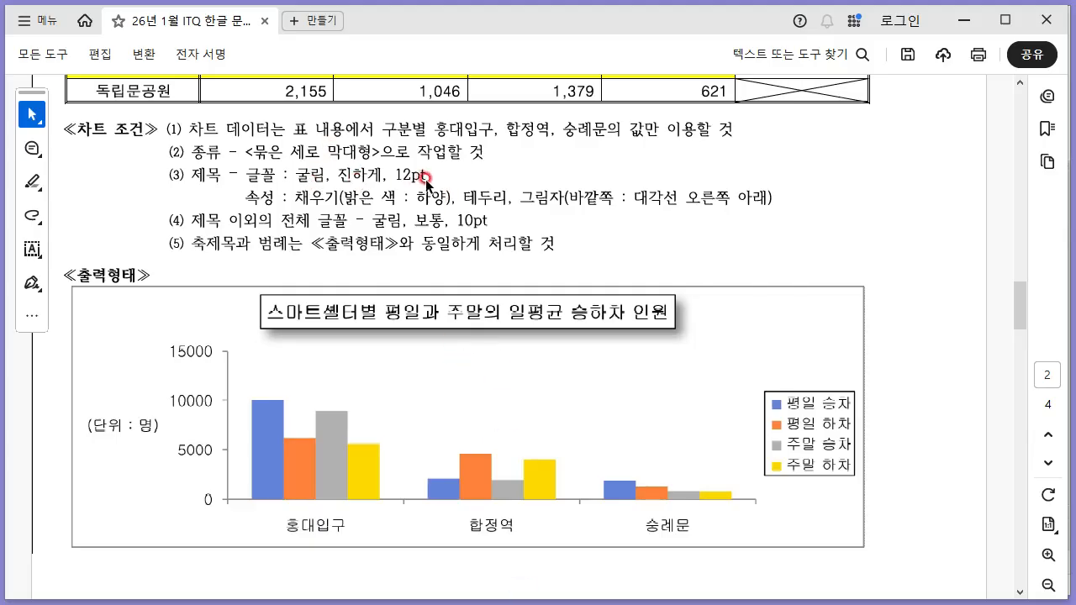
key(alt+Tab)
text(굴림)
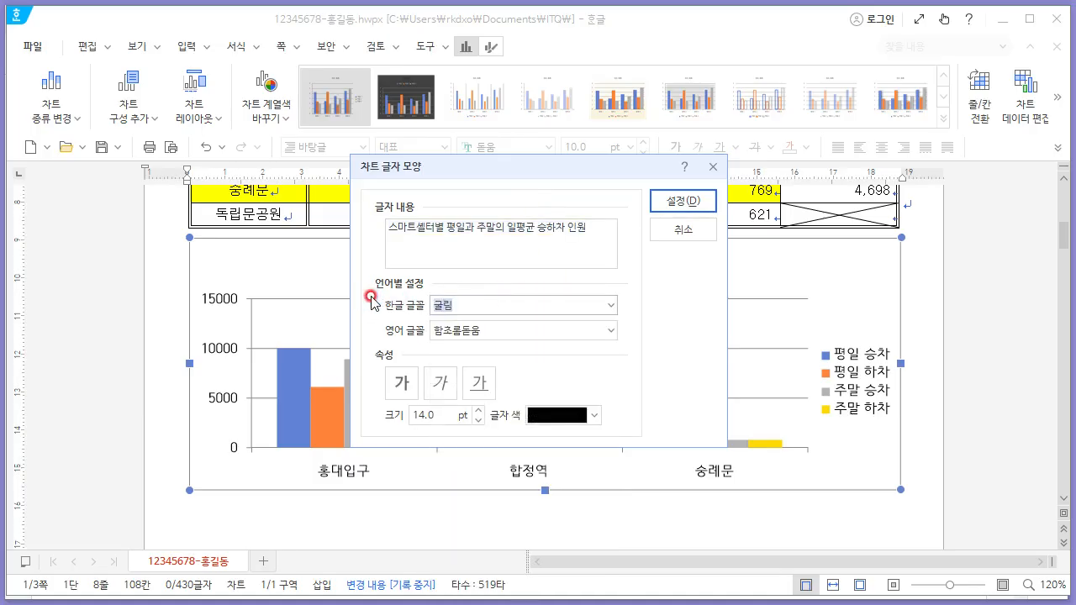
click(401, 386)
drag(436, 414, 394, 416)
text(12)
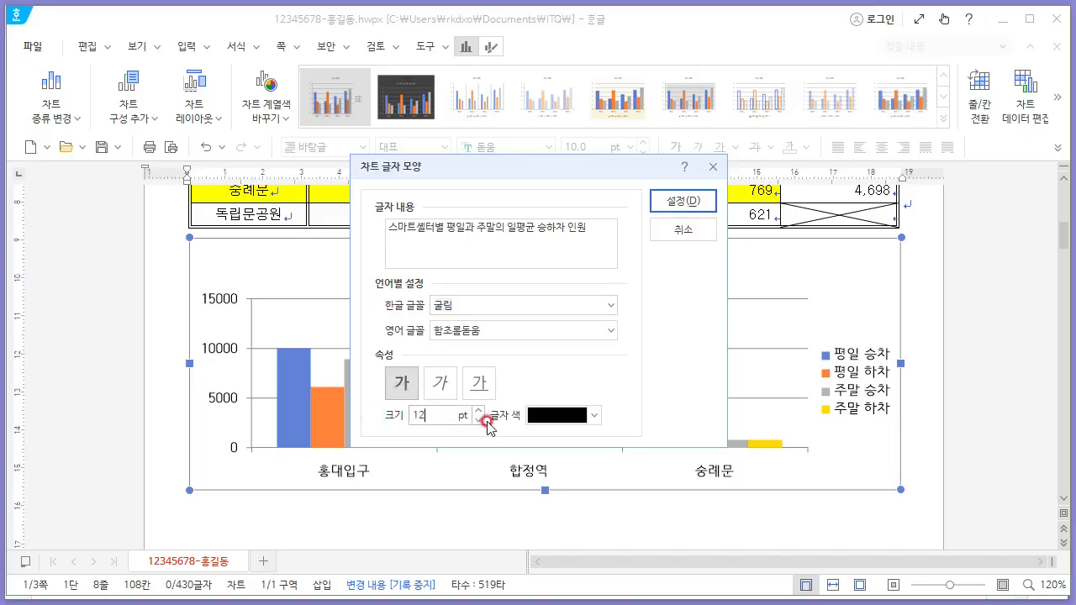
click(677, 202)
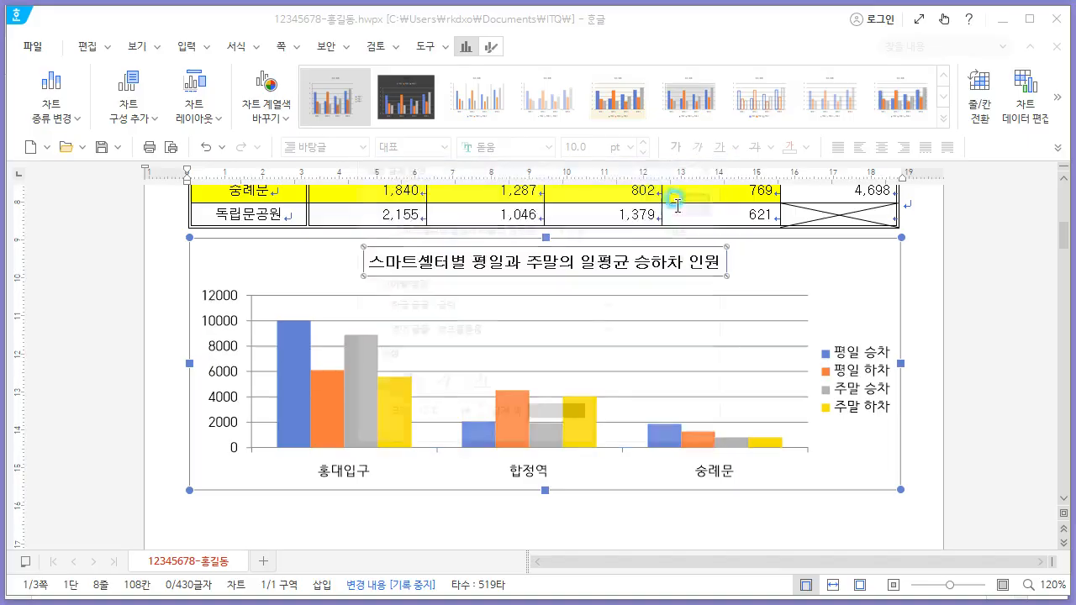
Give the chart title a white fill and a black outline, following the chart conditions in the exam PDF.
right_click(561, 268)
click(691, 360)
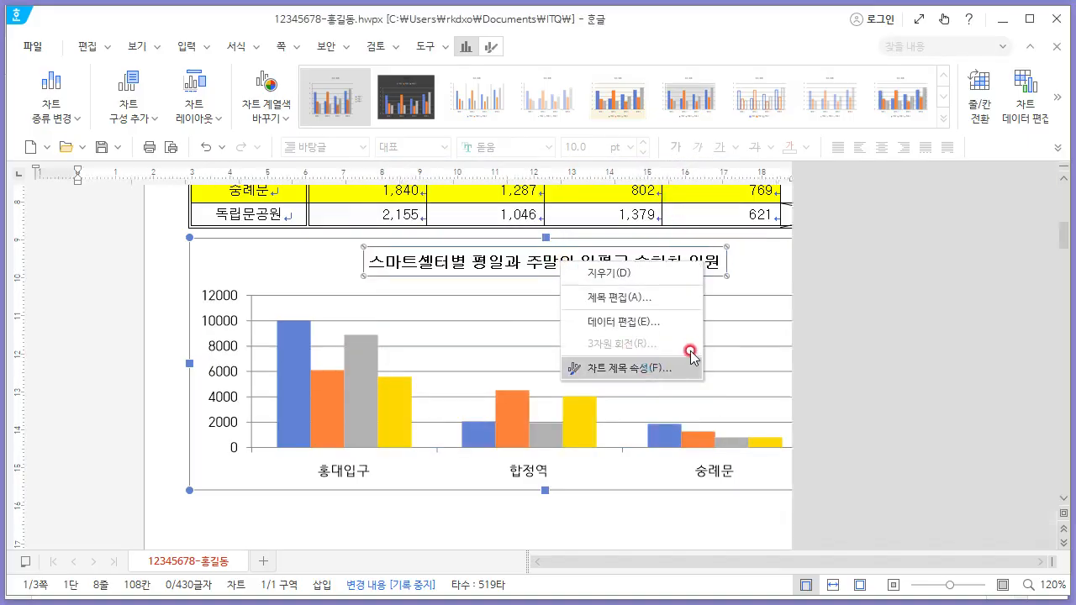
key(alt+Tab)
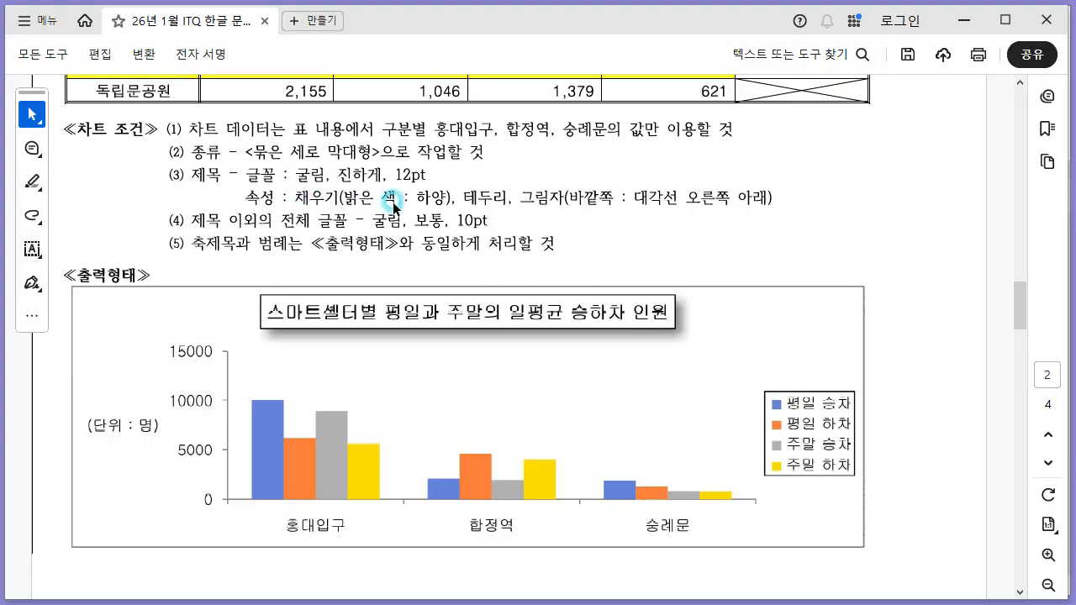
key(alt+Tab)
click(847, 305)
click(876, 359)
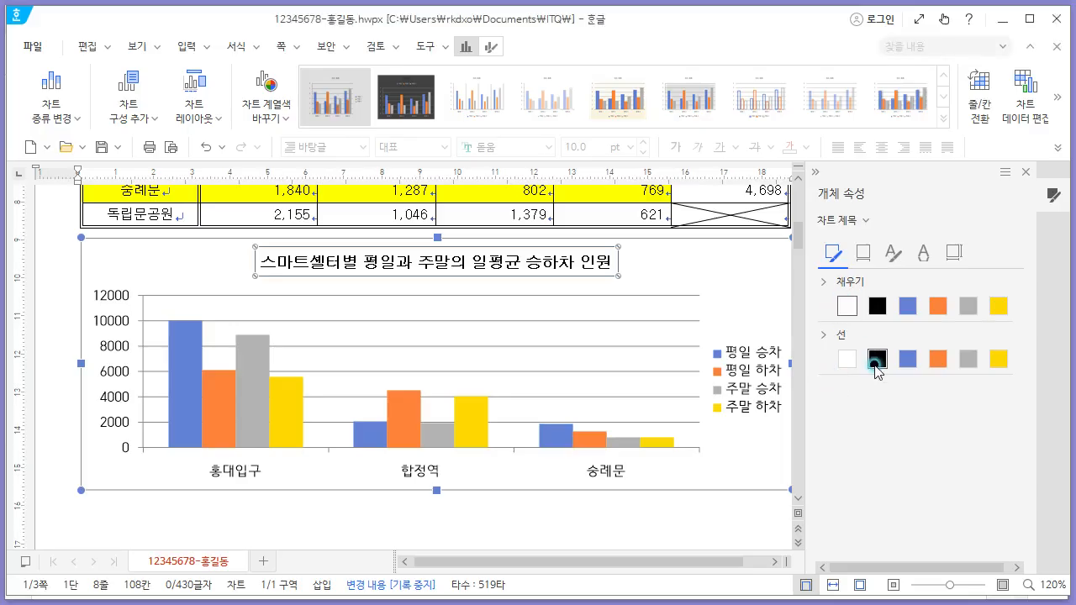
click(877, 360)
Apply the outer diagonal lower-right shadow to the chart title and check it against the exam PDF's chart conditions.
click(862, 254)
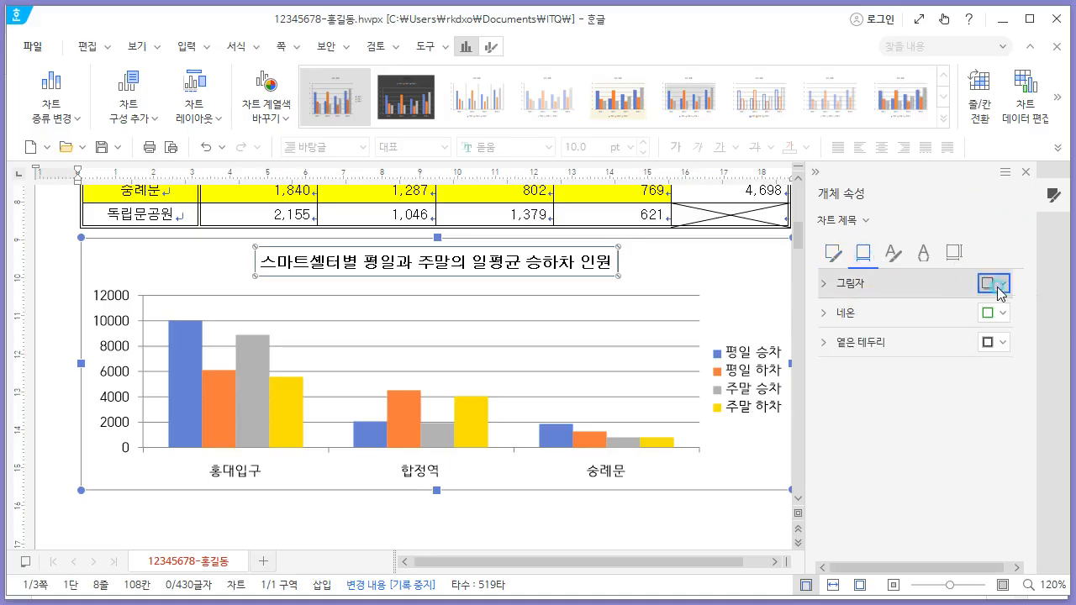
click(993, 283)
click(998, 407)
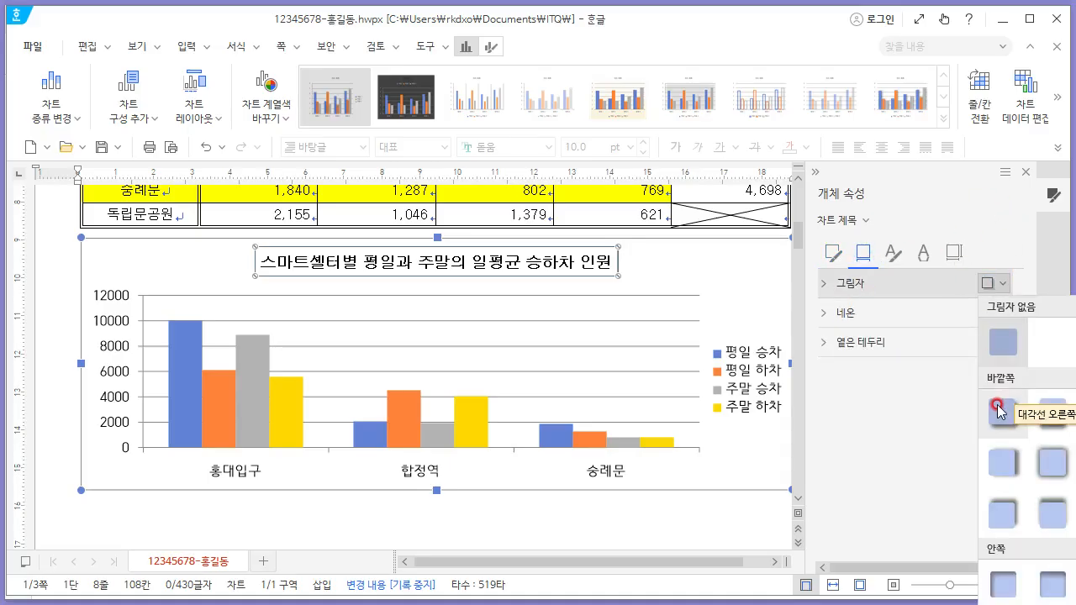
click(1025, 171)
key(alt+Tab)
click(659, 194)
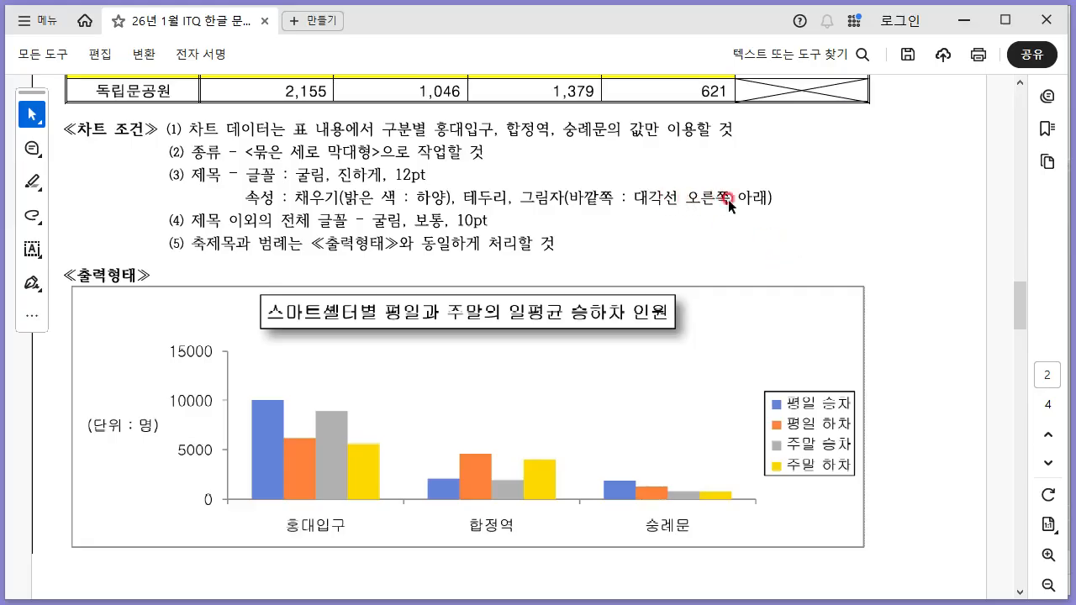
key(alt+Tab)
Delete the value axis's horizontal gridlines from the chart to match the exam PDF's sample output.
drag(144, 266, 378, 293)
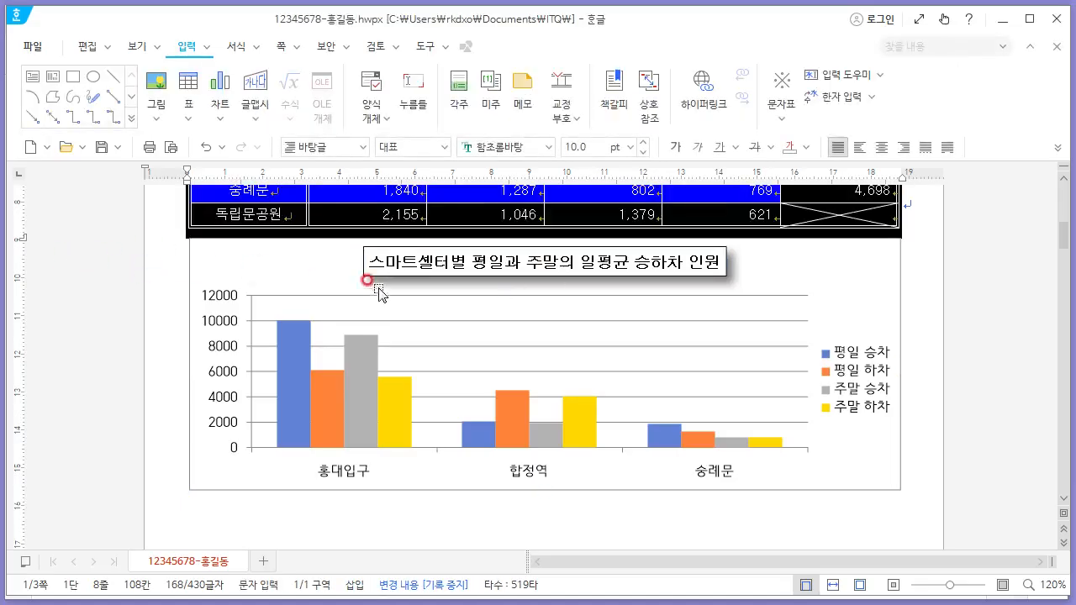
click(378, 292)
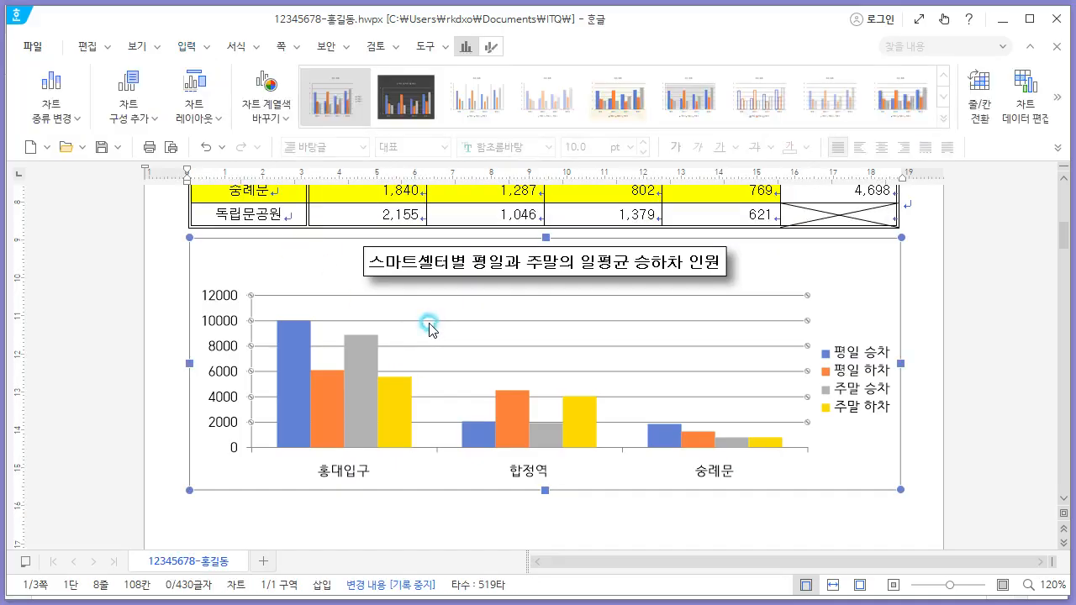
click(249, 398)
key(alt+Tab)
key(alt+Tab)
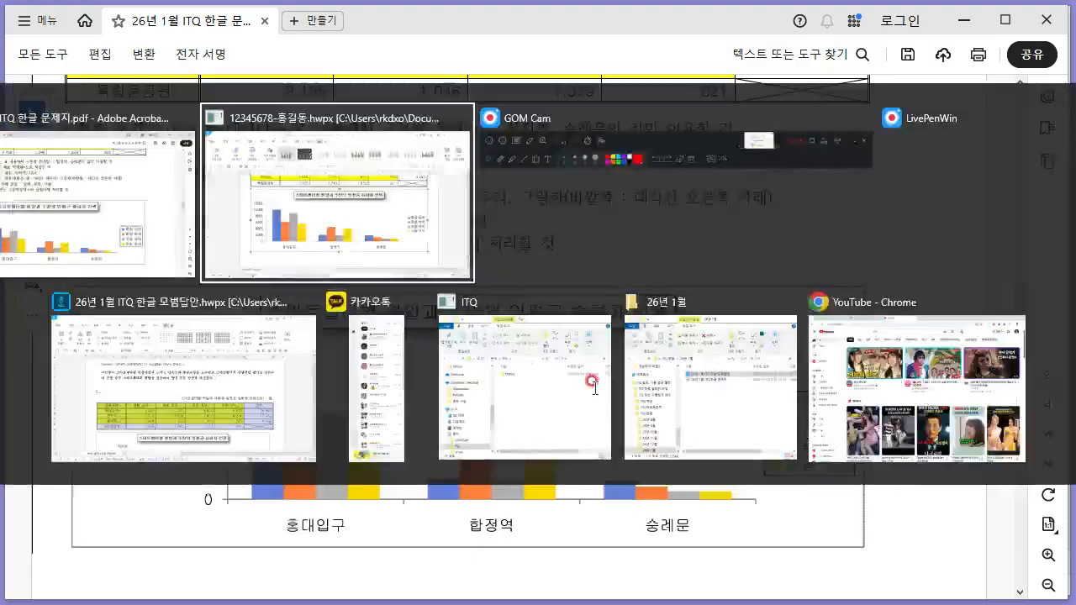
Give the chart legend a black outline.
click(844, 348)
right_click(850, 353)
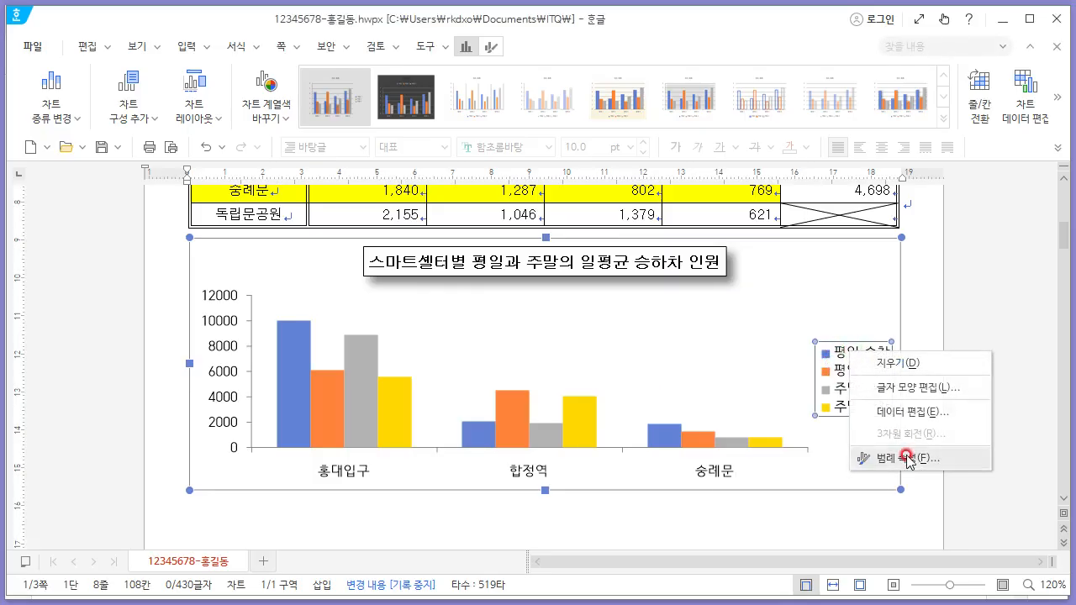
click(849, 458)
click(837, 257)
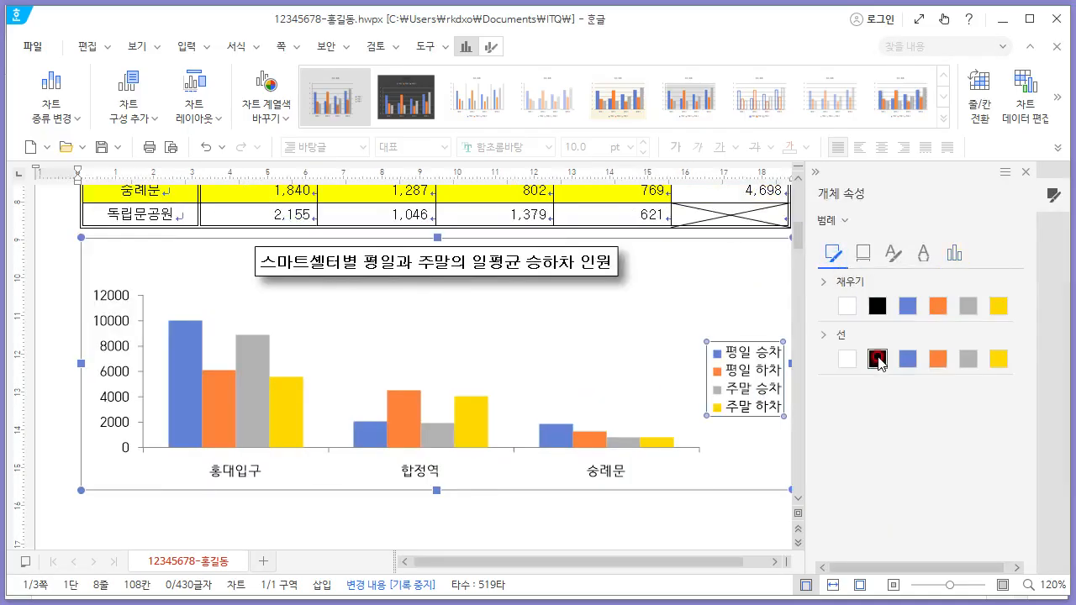
click(1025, 171)
click(909, 353)
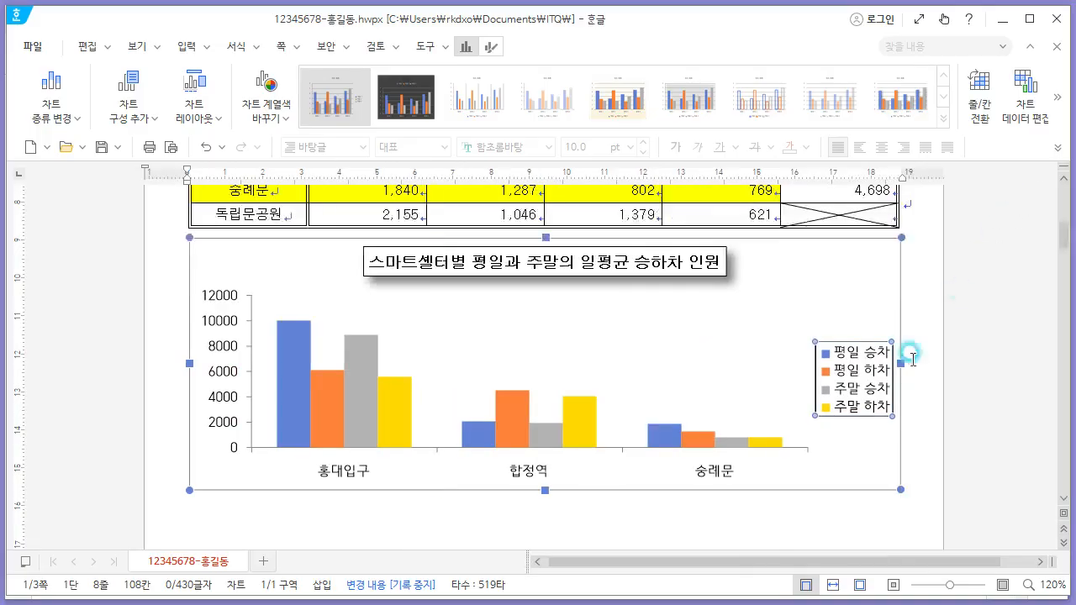
click(908, 439)
scroll(908, 440, down, 4)
scroll(907, 440, up, 1)
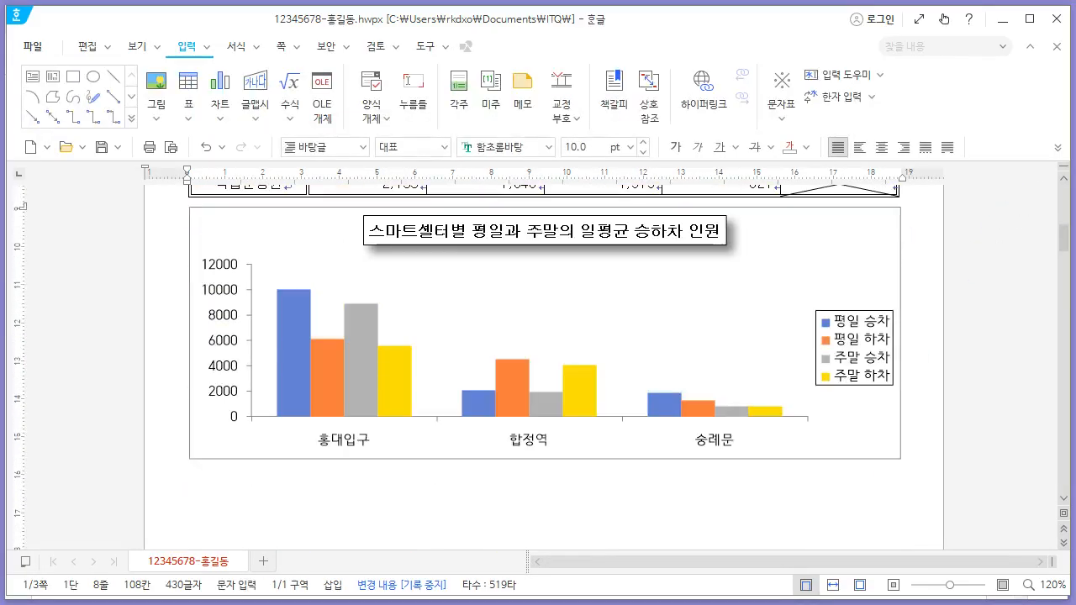
Add a vertical axis title (기본 세로) to the chart, as in the exam PDF's sample output.
key(alt+Tab)
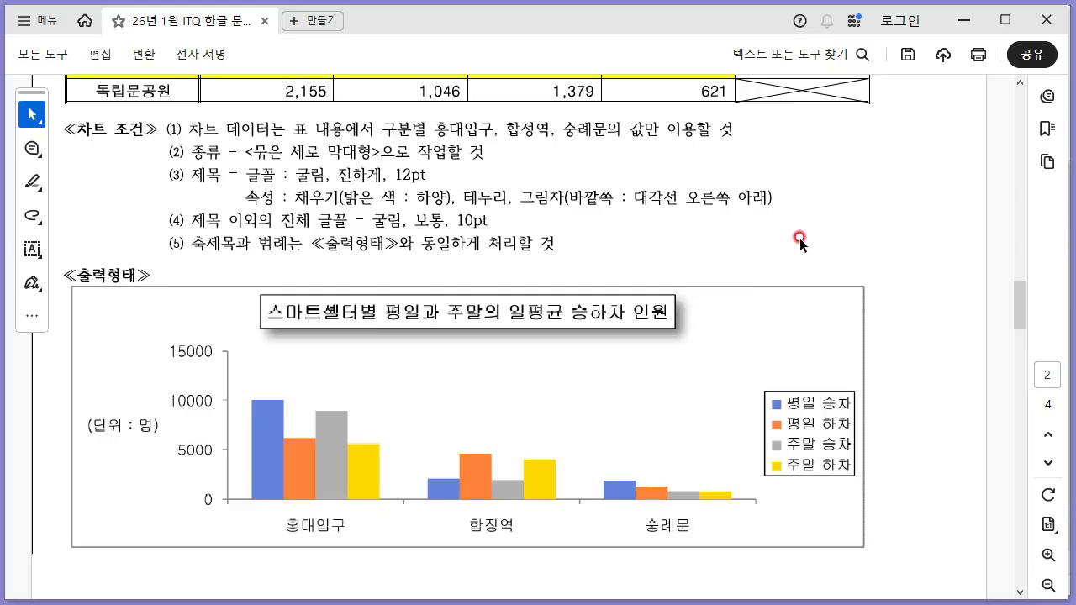
key(alt+Tab)
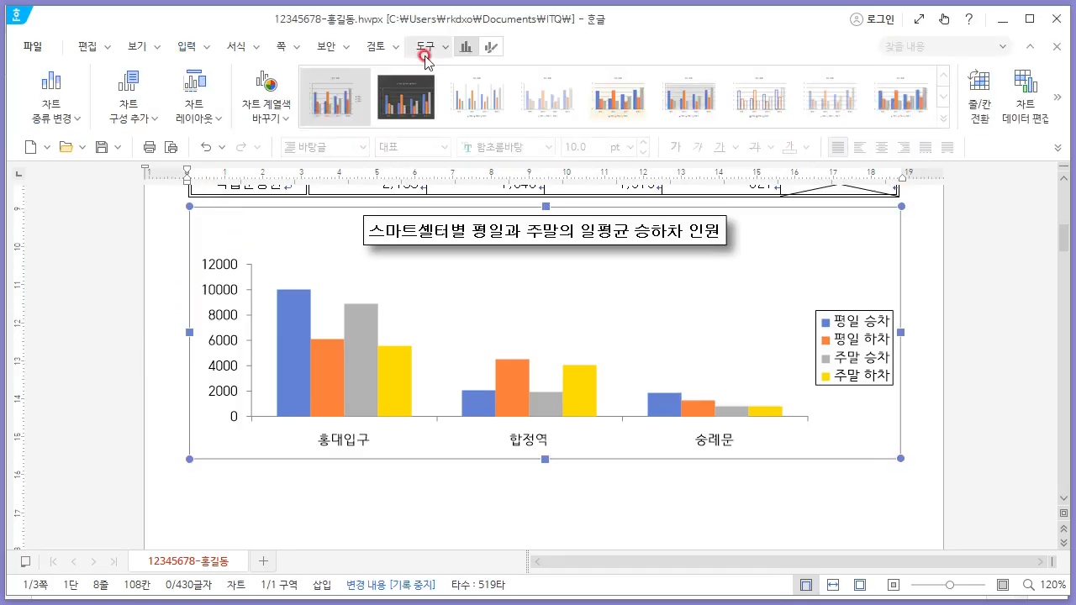
click(146, 126)
mouse_move(217, 162)
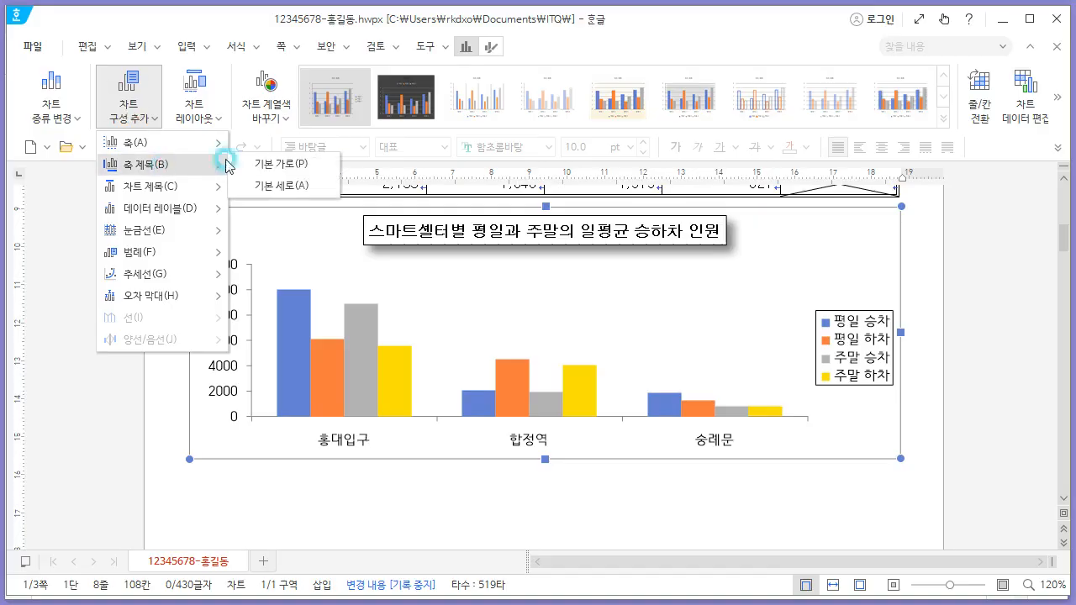
click(313, 187)
Change the value axis title text to "(단위 : 명)" and set its Korean font to 굴림, following the exam PDF.
click(209, 332)
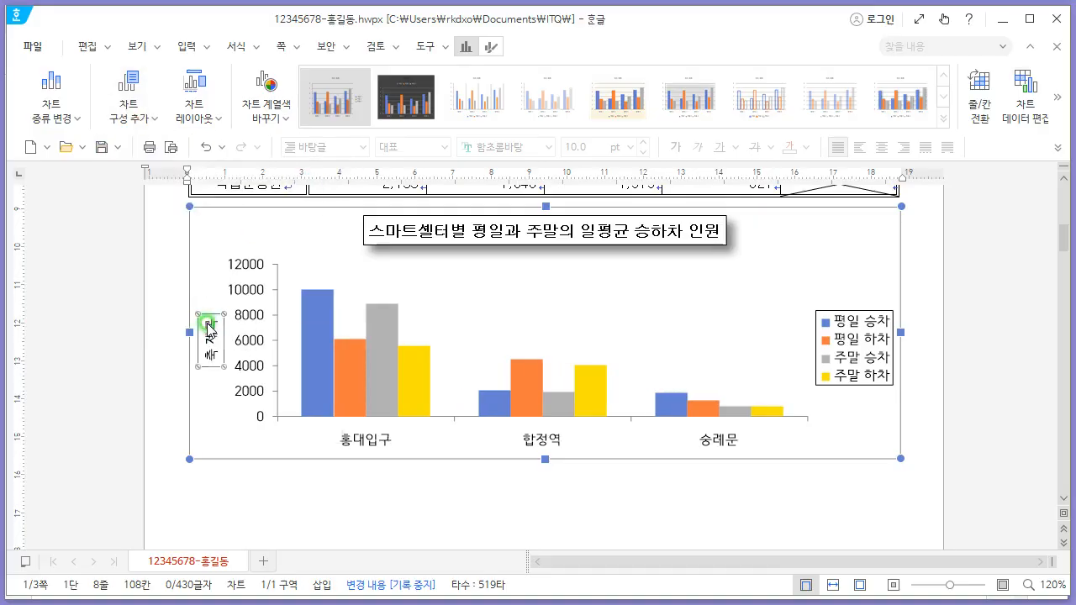
right_click(209, 328)
click(310, 375)
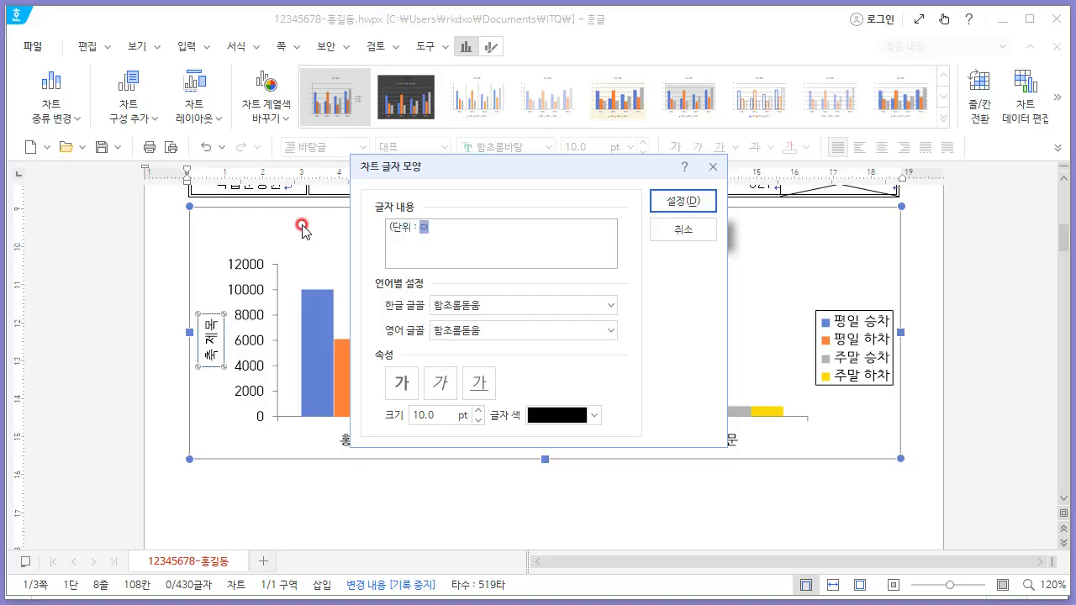
key(alt+Tab)
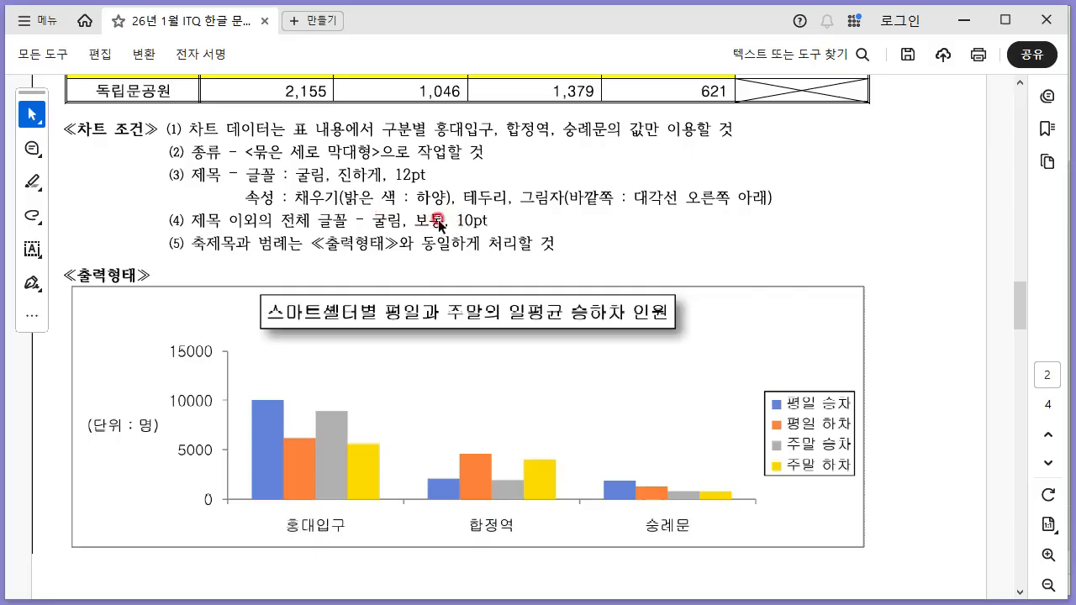
key(alt+Tab)
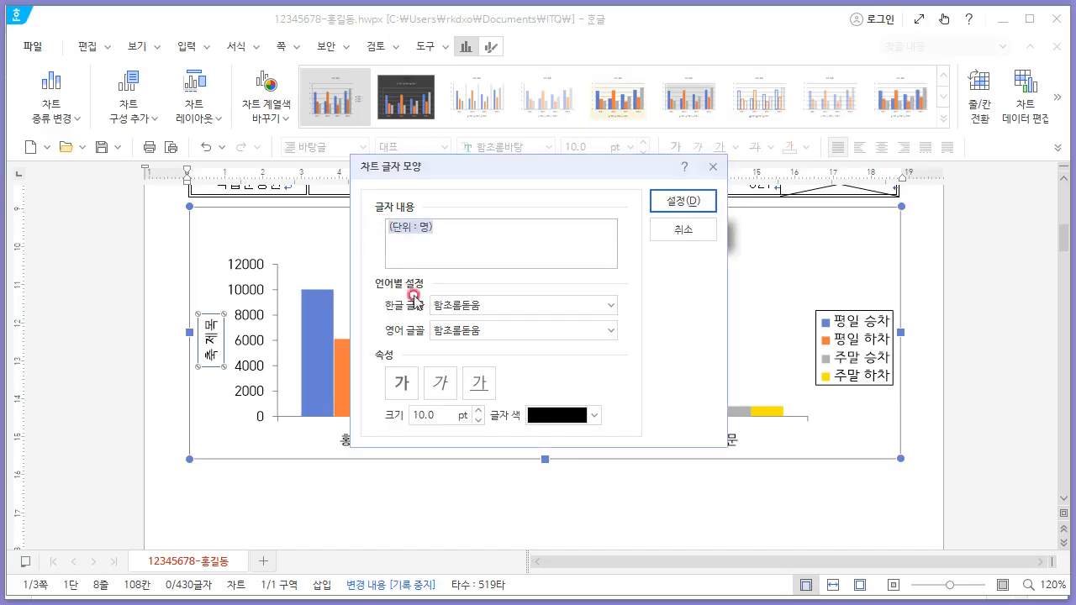
click(480, 300)
text(굴림)
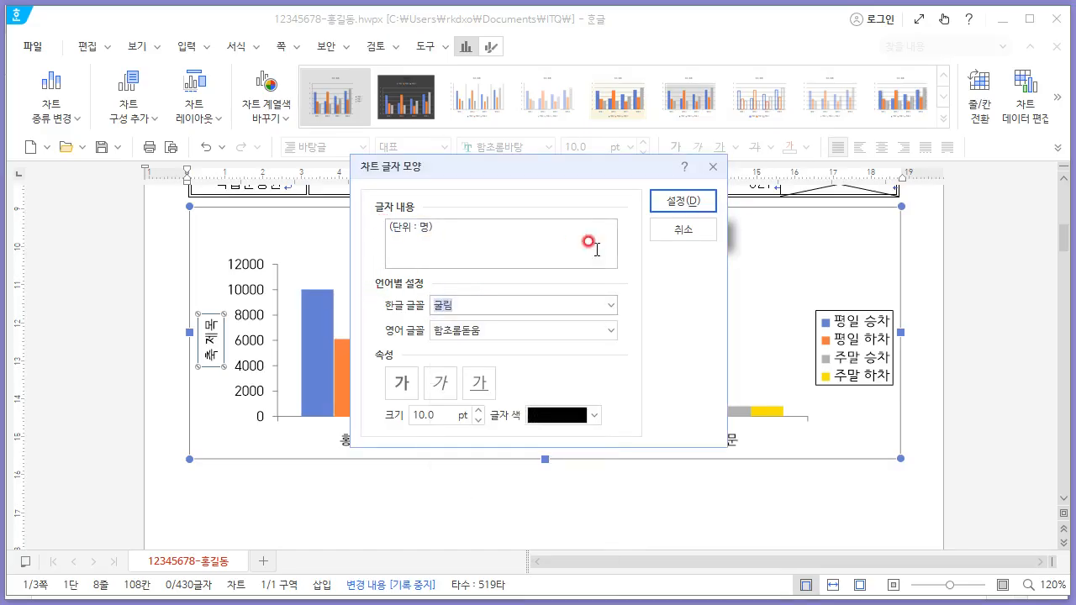
click(683, 201)
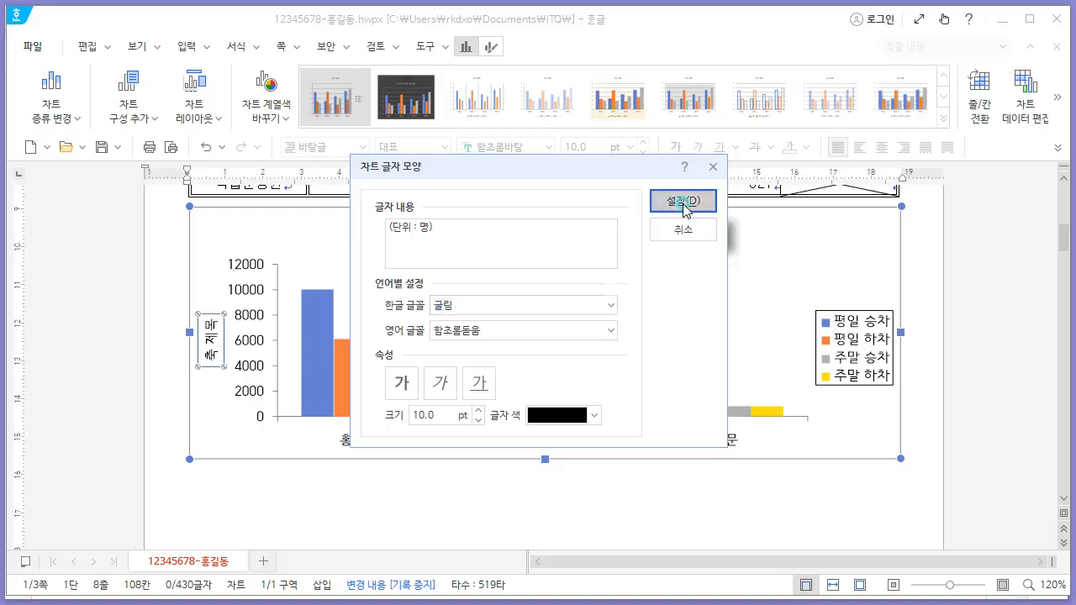
Set the value axis title's text direction to horizontal (가로).
right_click(215, 323)
click(240, 428)
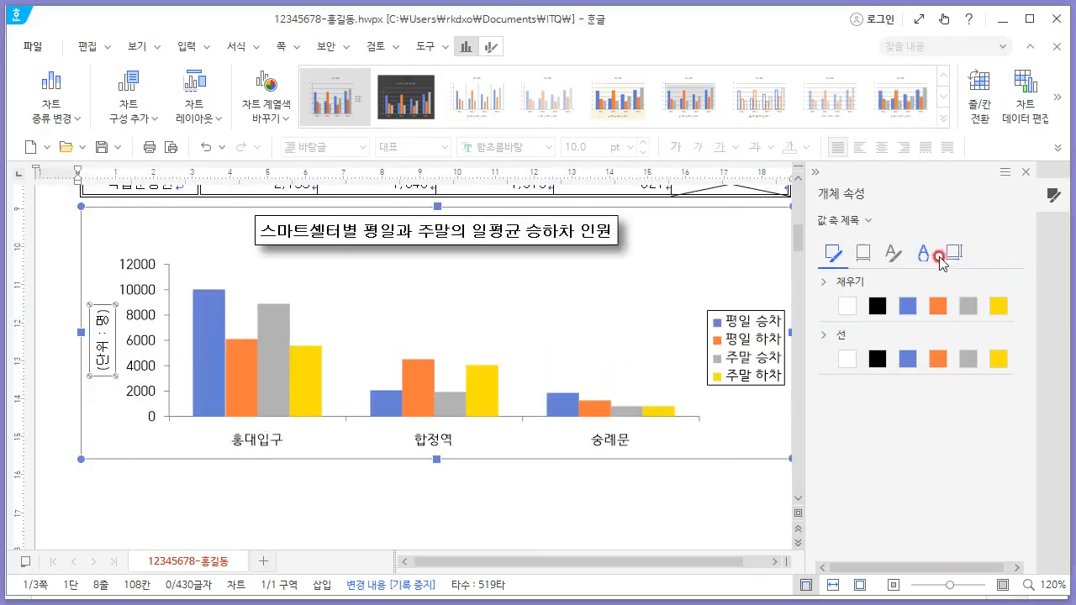
click(955, 253)
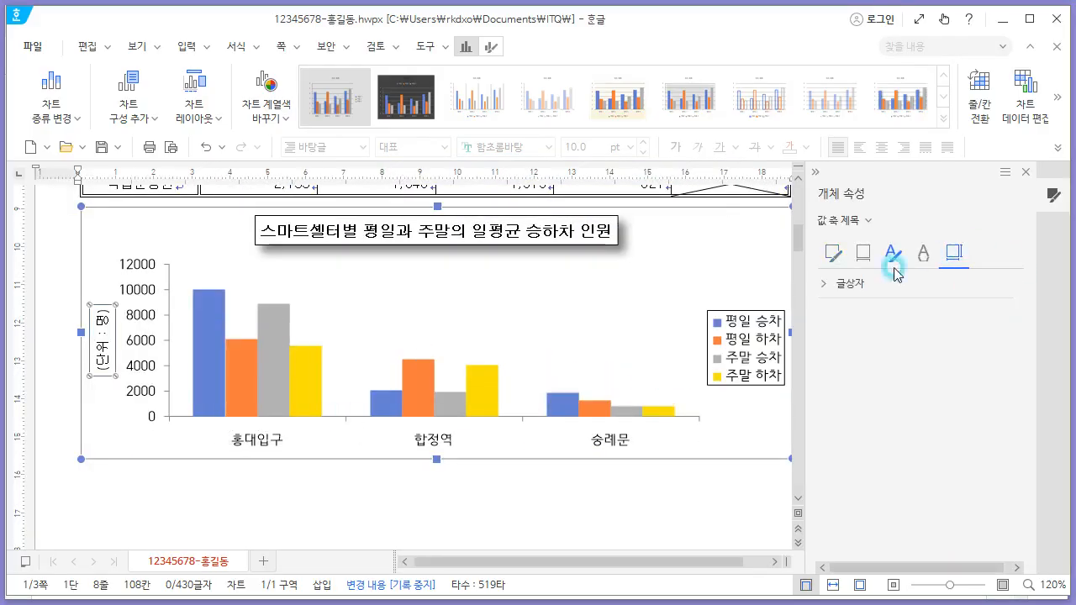
click(862, 283)
click(939, 315)
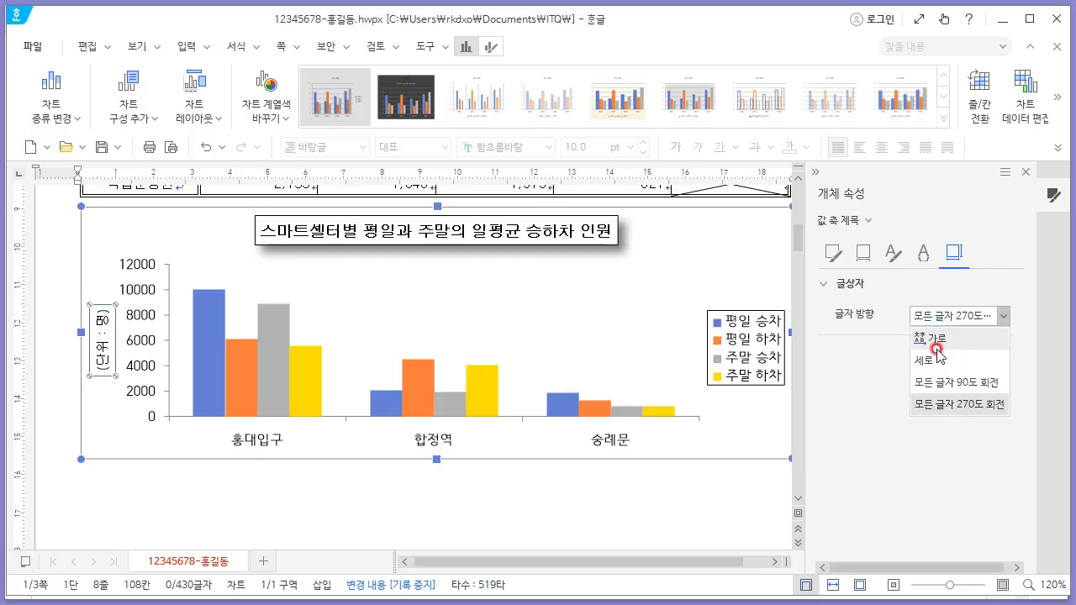
click(935, 345)
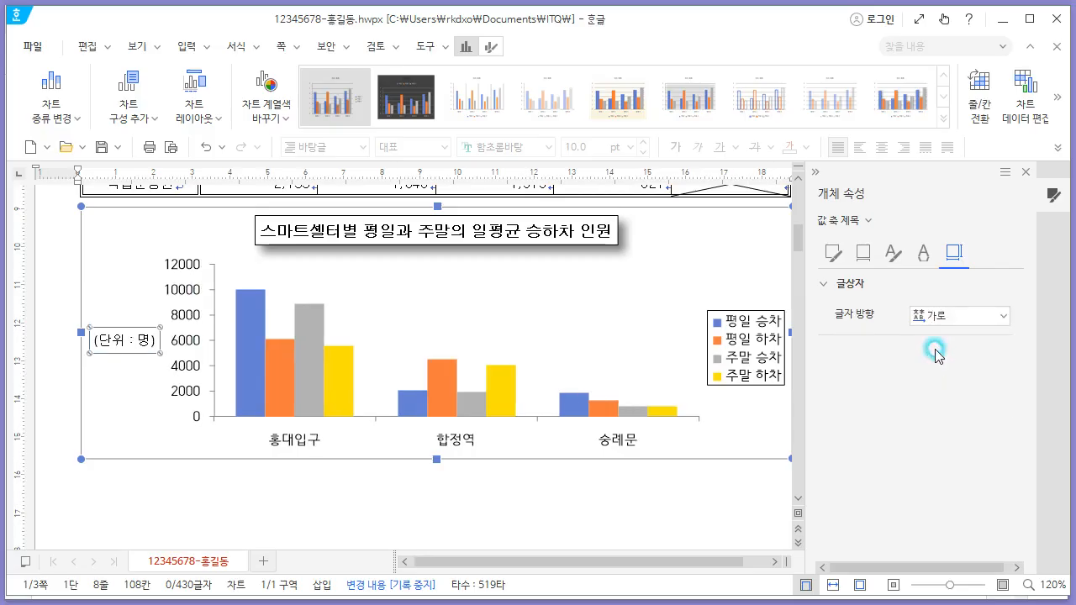
click(1025, 172)
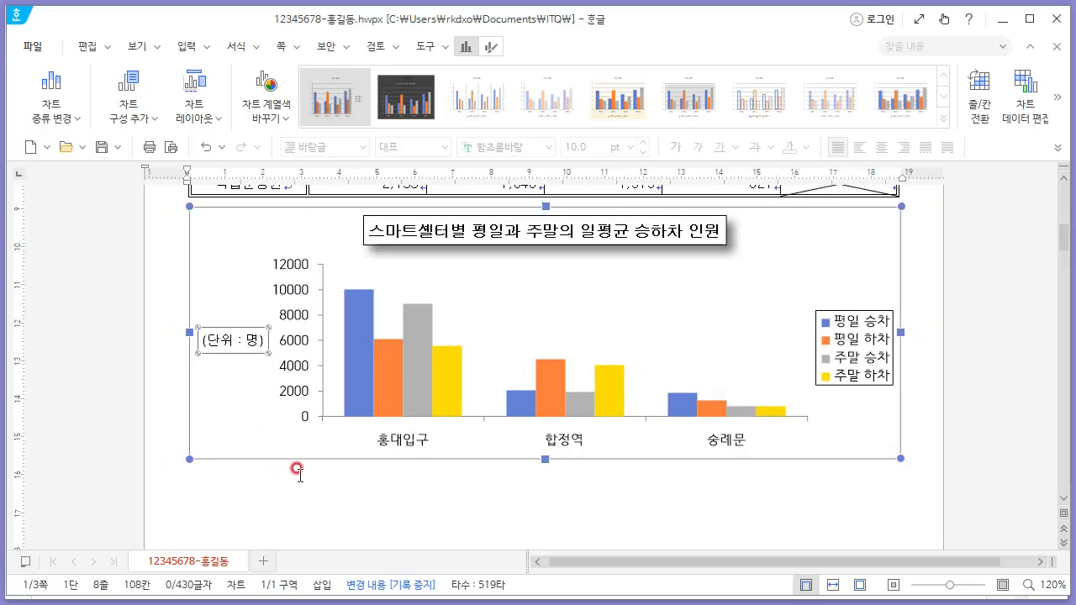
click(165, 219)
Set the value axis labels' Korean font to 굴림, following the chart conditions in the exam PDF.
scroll(285, 342, down, 3)
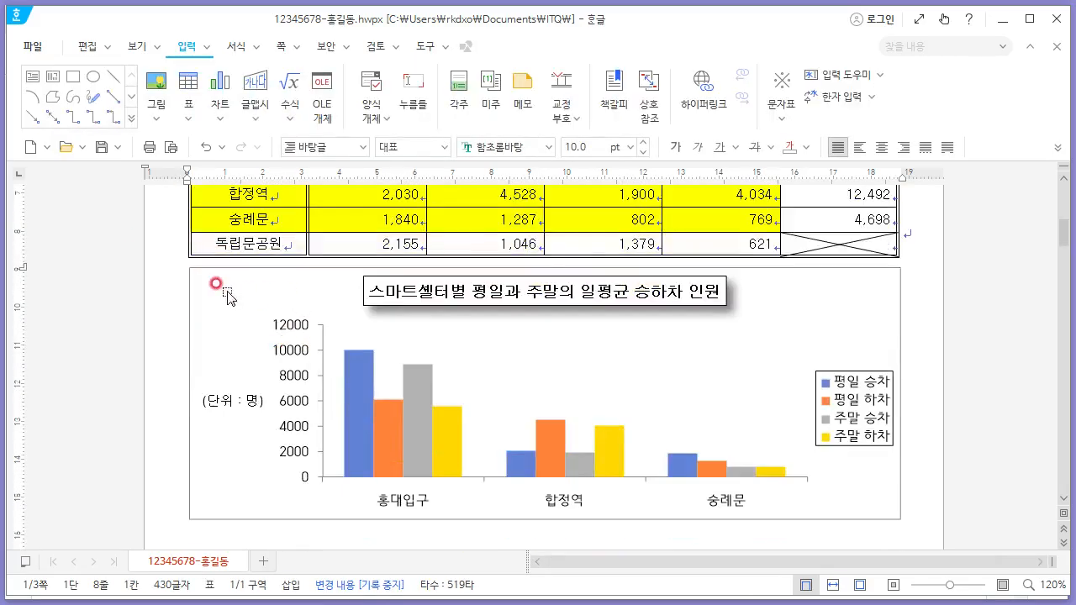
click(237, 284)
key(alt+Tab)
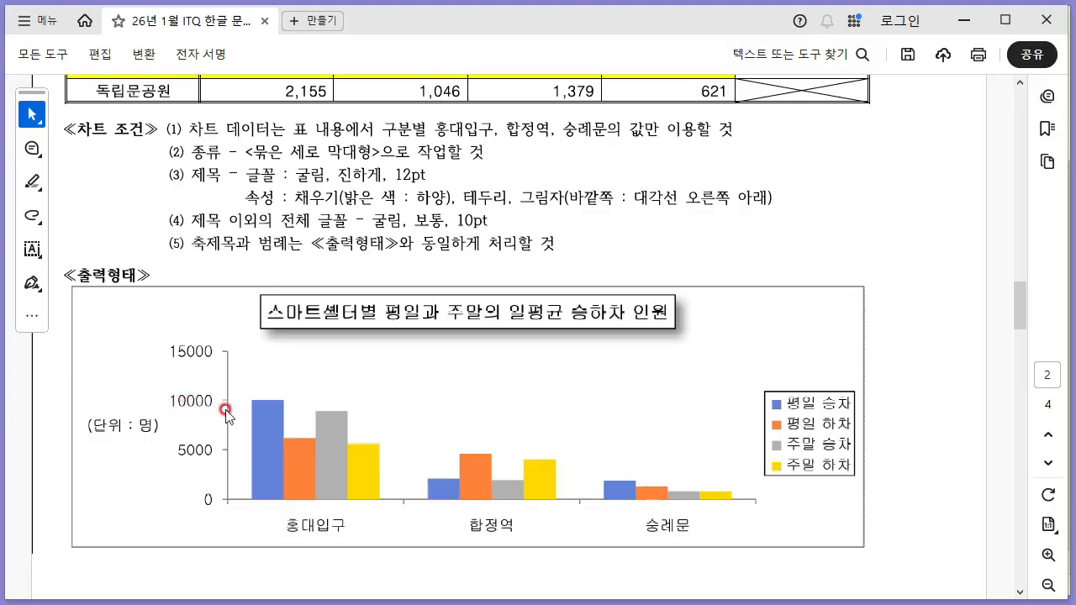
key(alt+Tab)
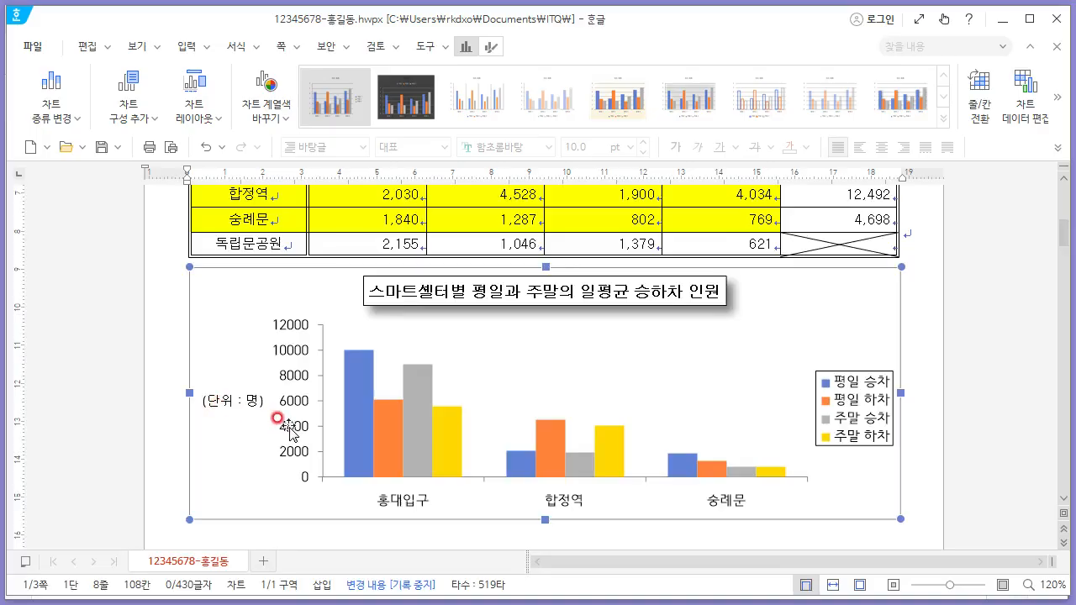
key(alt+Tab)
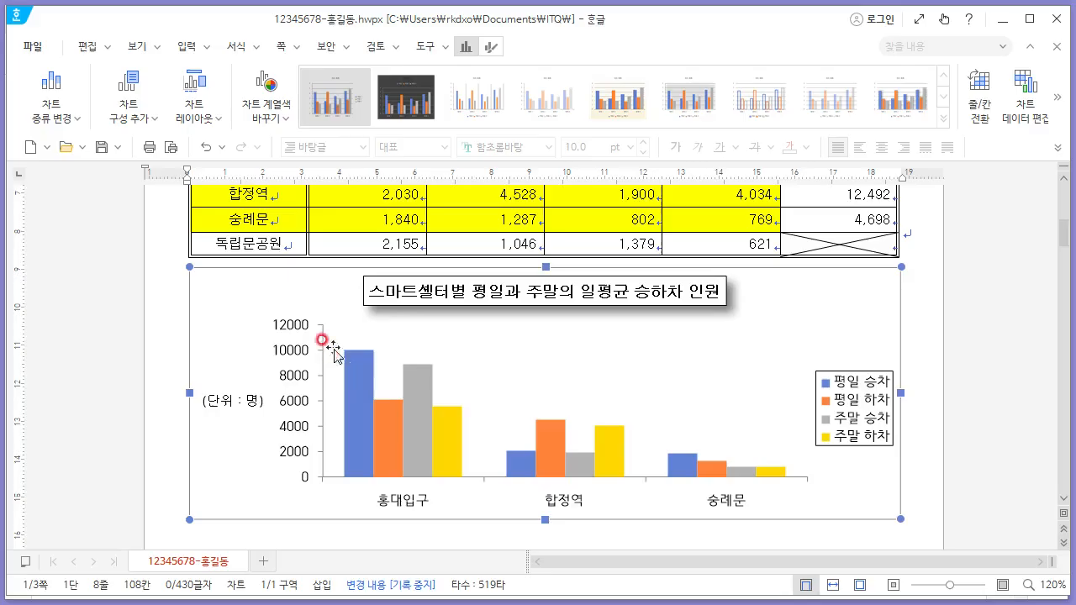
right_click(301, 330)
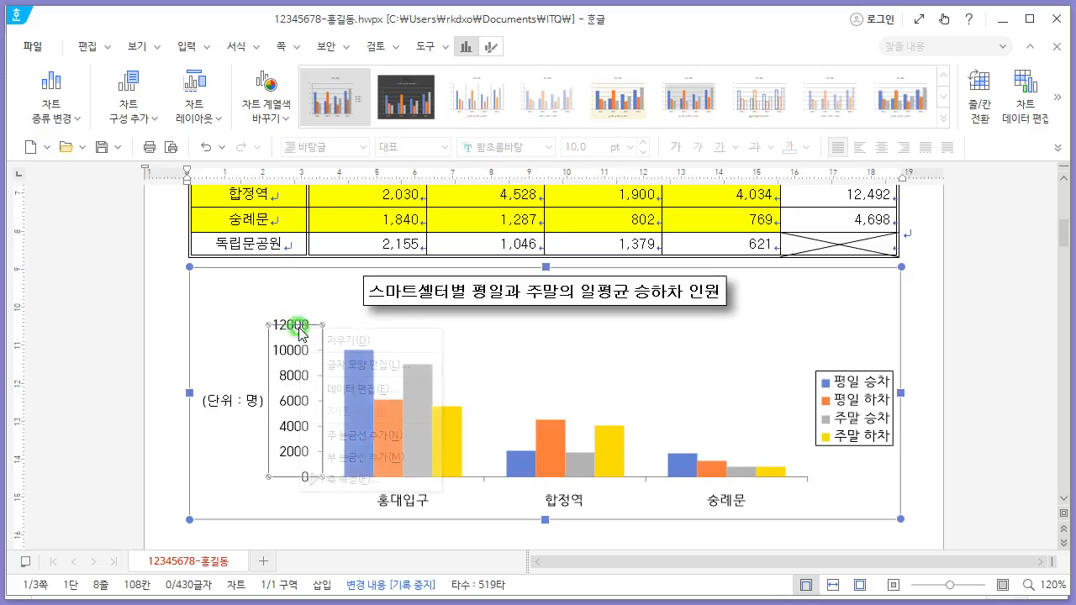
click(382, 363)
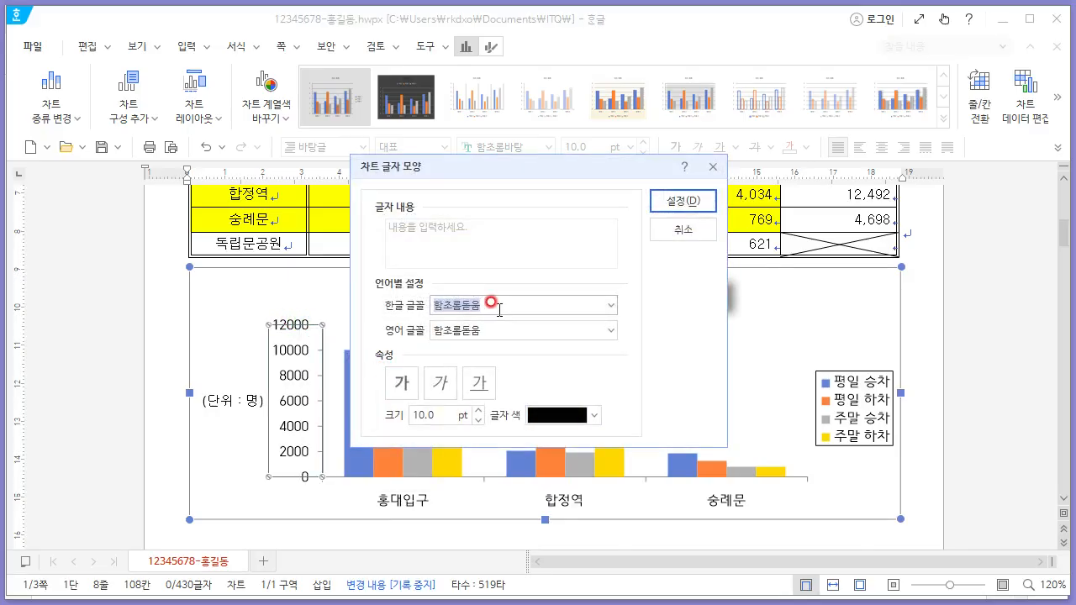
key(alt+Tab)
key(alt+Tab)
text(굴림)
key(Return)
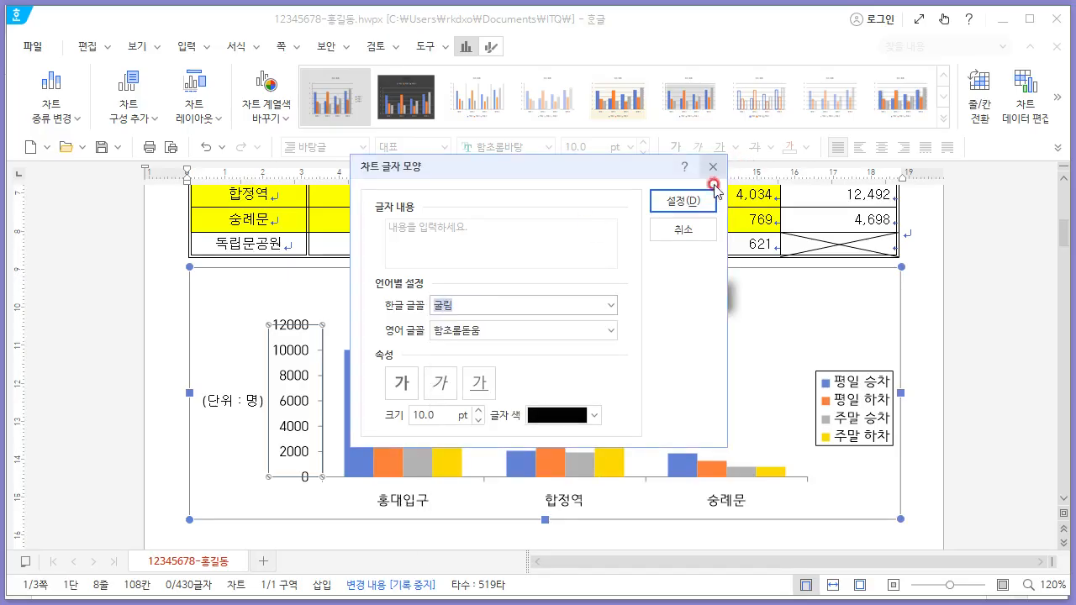
click(682, 201)
Set the value axis labels' English font to 굴림 as well.
right_click(303, 351)
click(370, 388)
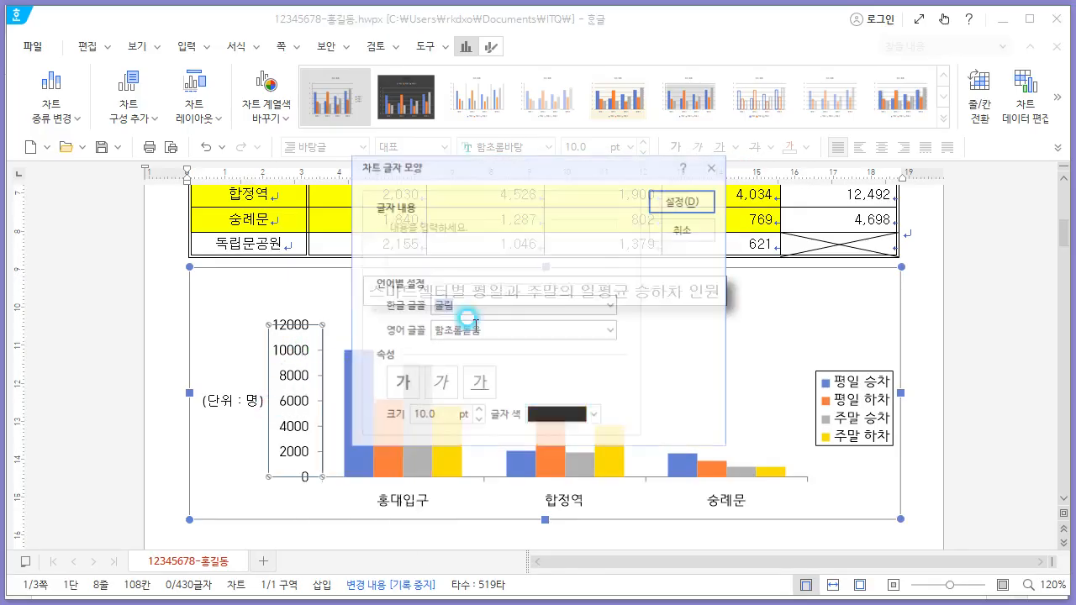
key(Tab)
text(ㄱㄹ림)
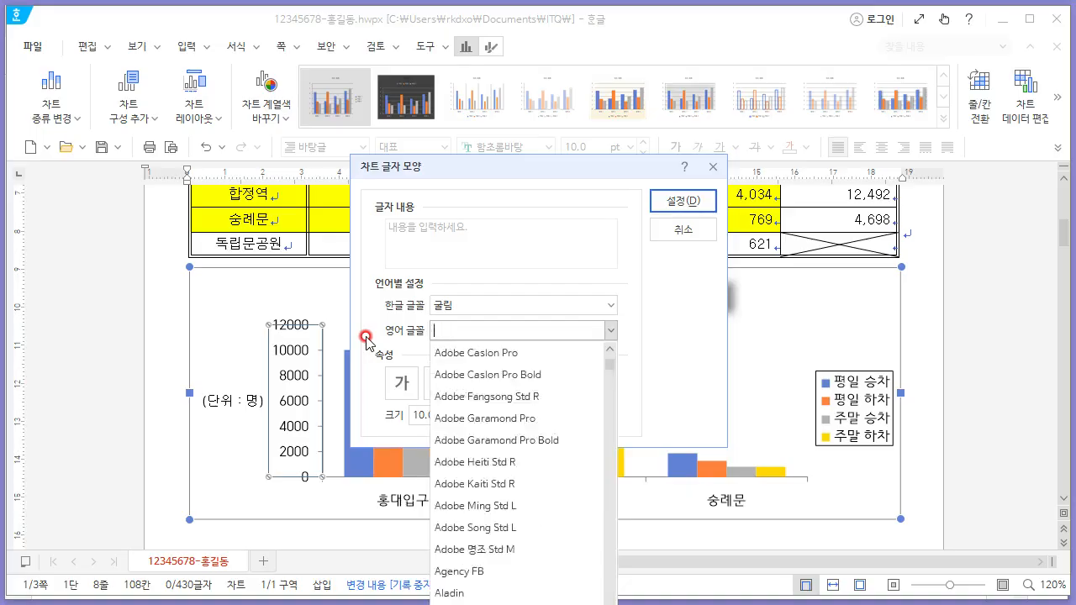
key(Return)
click(683, 201)
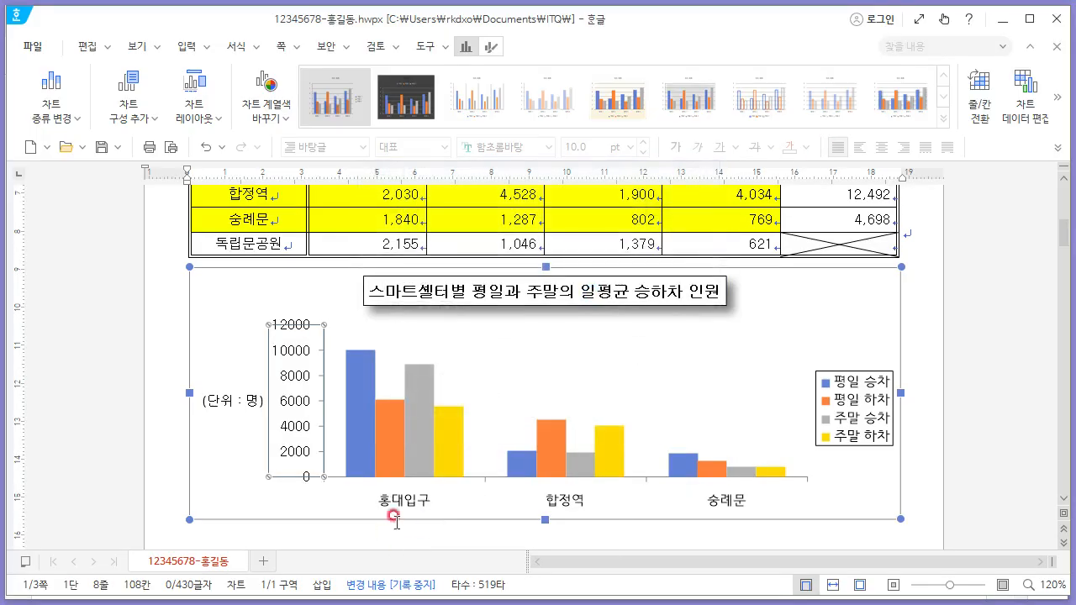
Set the category axis labels' Korean font to 굴림.
click(416, 501)
right_click(416, 502)
click(485, 539)
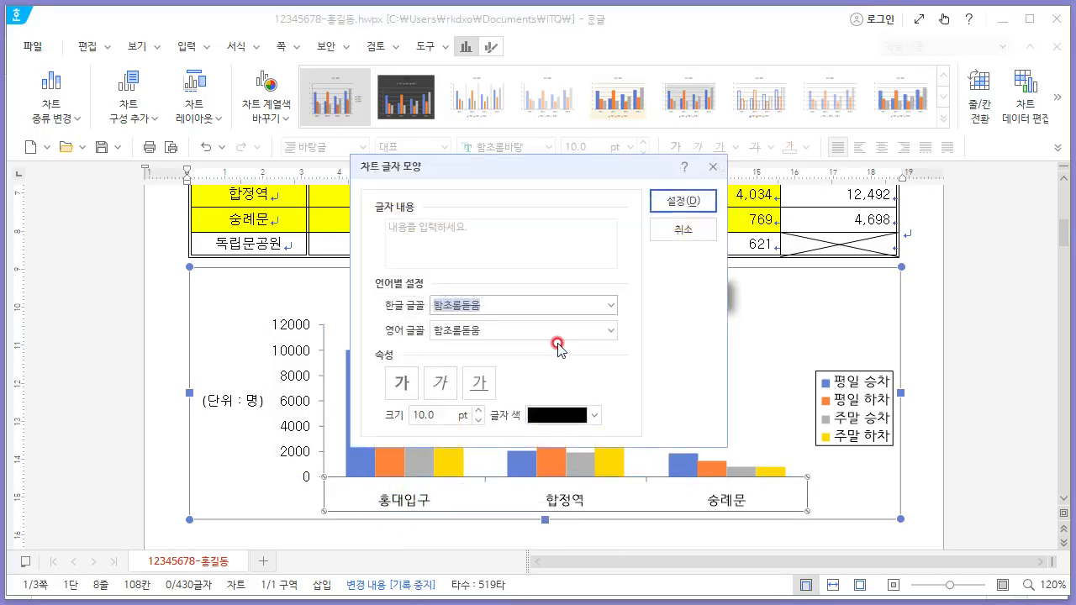
text(굴림)
key(Return)
key(Return)
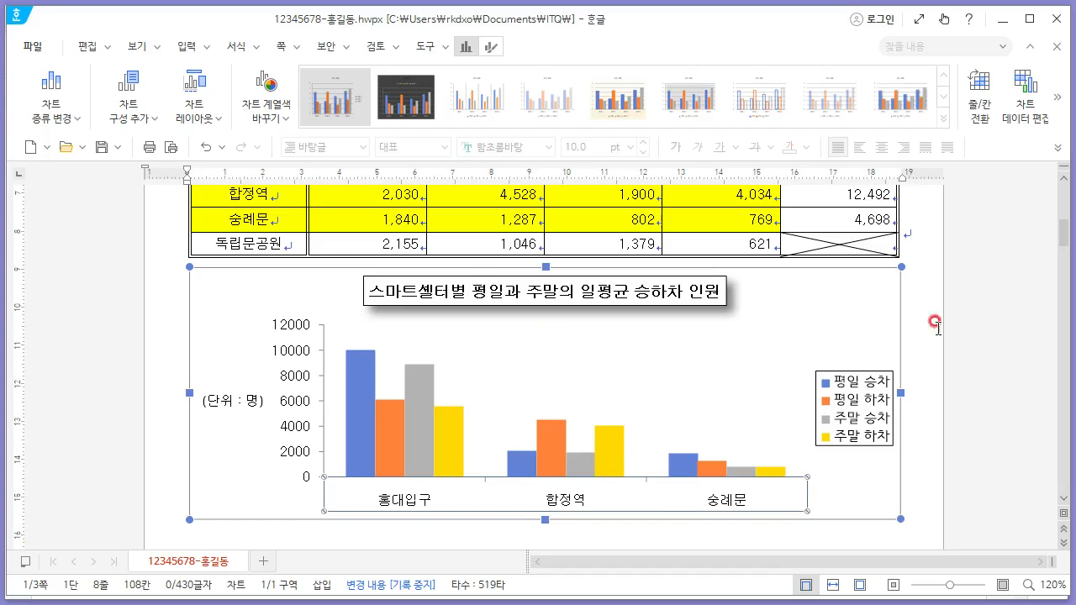
Set the chart legend's Korean font to 굴림.
click(855, 387)
right_click(853, 380)
click(904, 419)
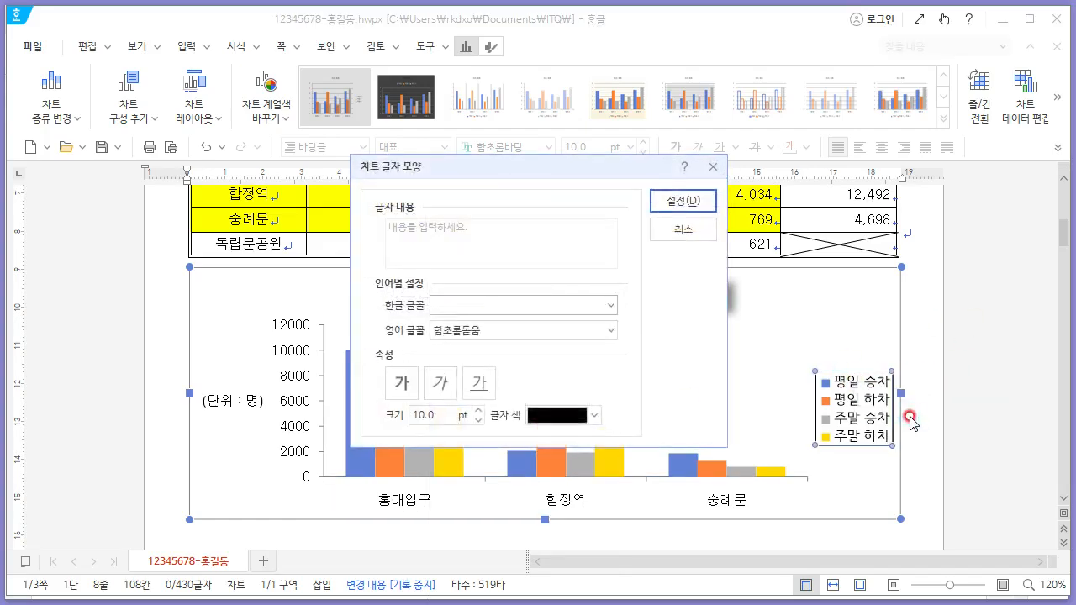
text(굴)
key(Return)
key(Return)
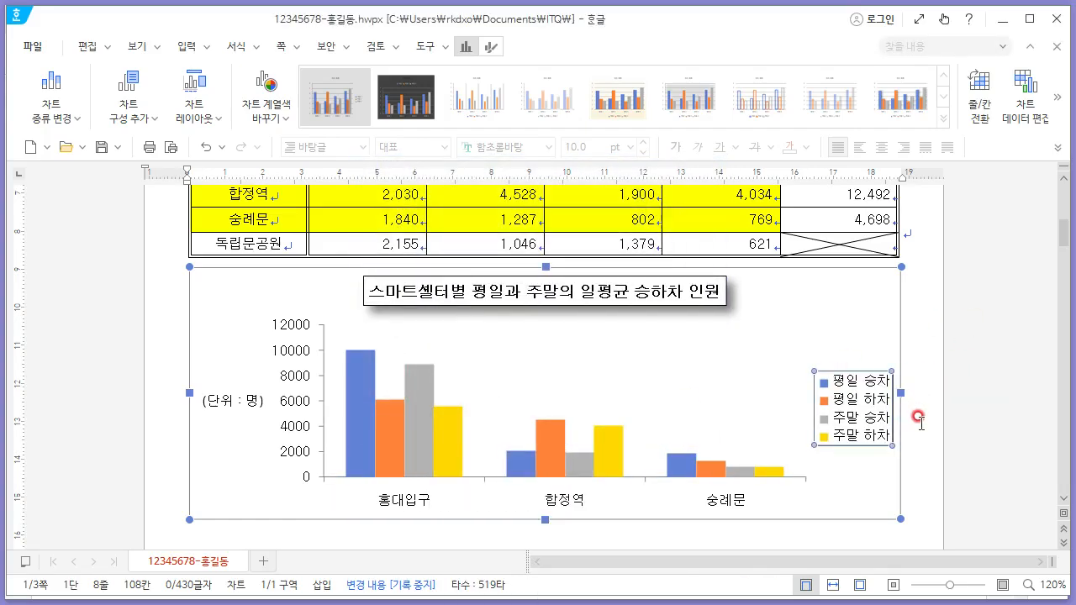
Reduce the chart's height slightly so the value axis runs from 0 to 15000 in steps of 5000, matching the exam PDF.
key(alt+Tab)
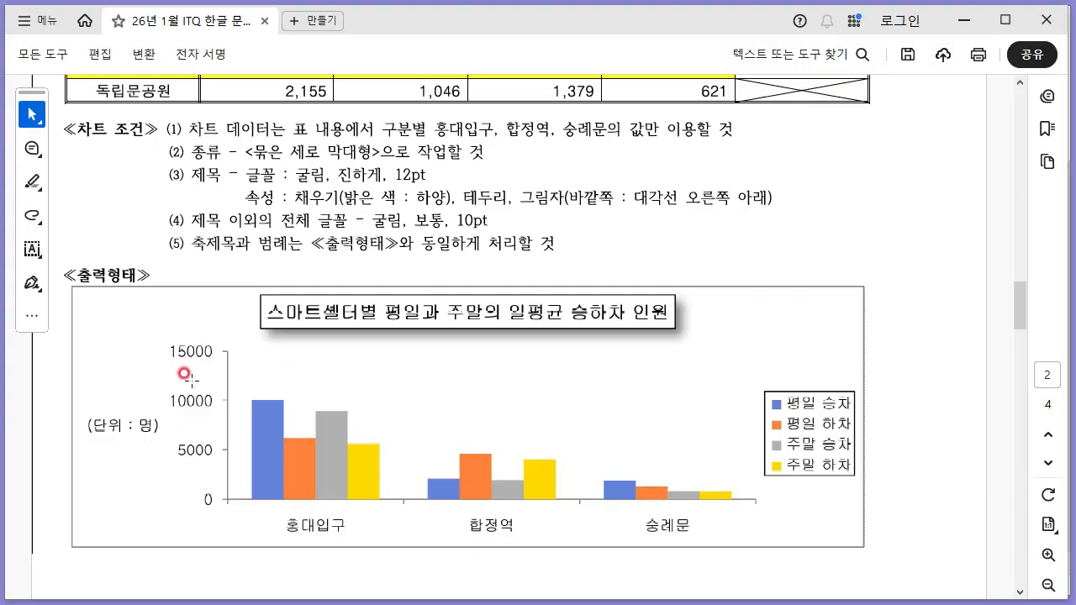
key(alt+Tab)
drag(545, 518, 546, 511)
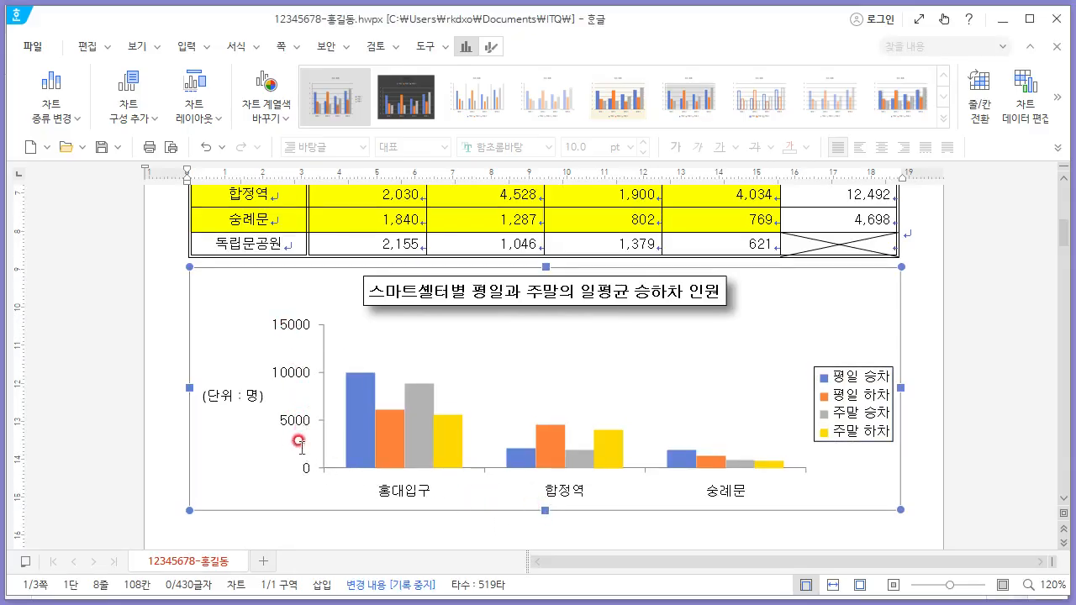
key(alt+Tab)
key(alt+Tab)
scroll(888, 355, down, 1)
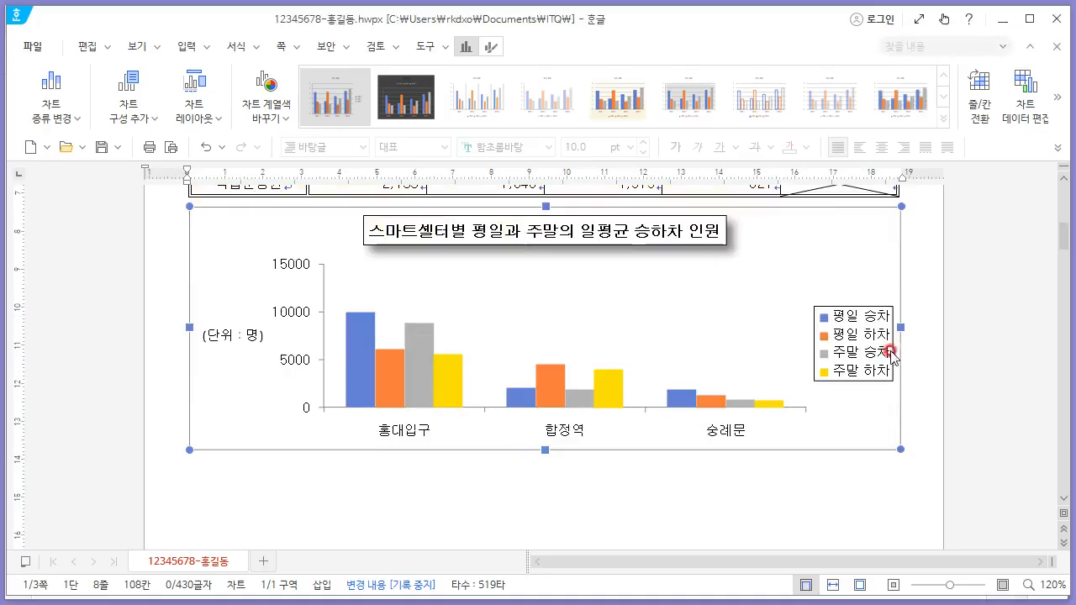
scroll(913, 365, up, 6)
Switch to the exam PDF and review question 2's table and chart conditions and question 3's two equations.
key(alt+Tab)
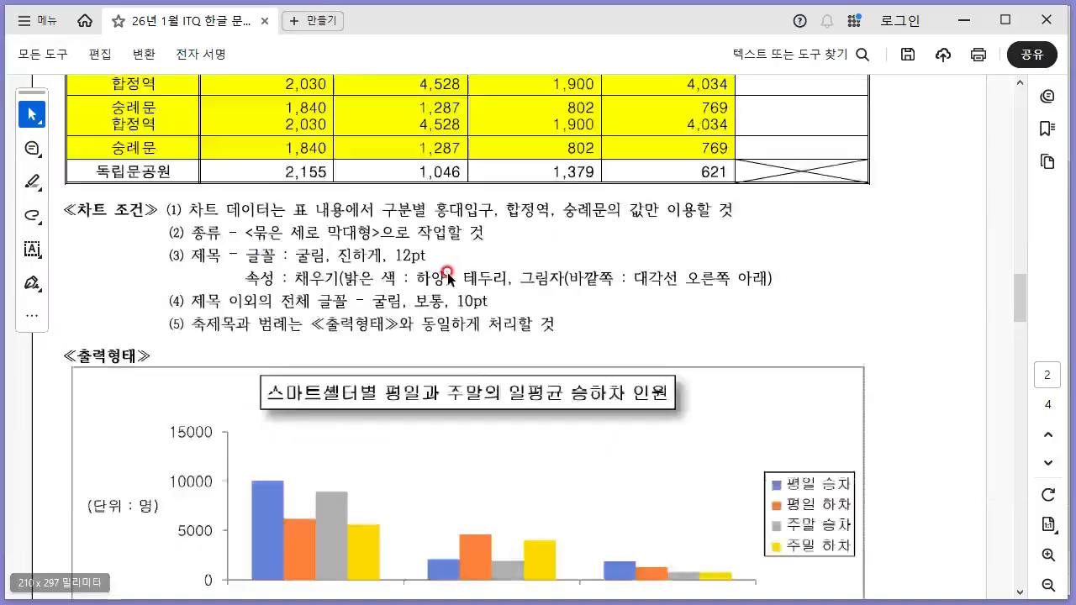
scroll(432, 312, up, 10)
scroll(301, 261, down, 1)
scroll(320, 227, down, 15)
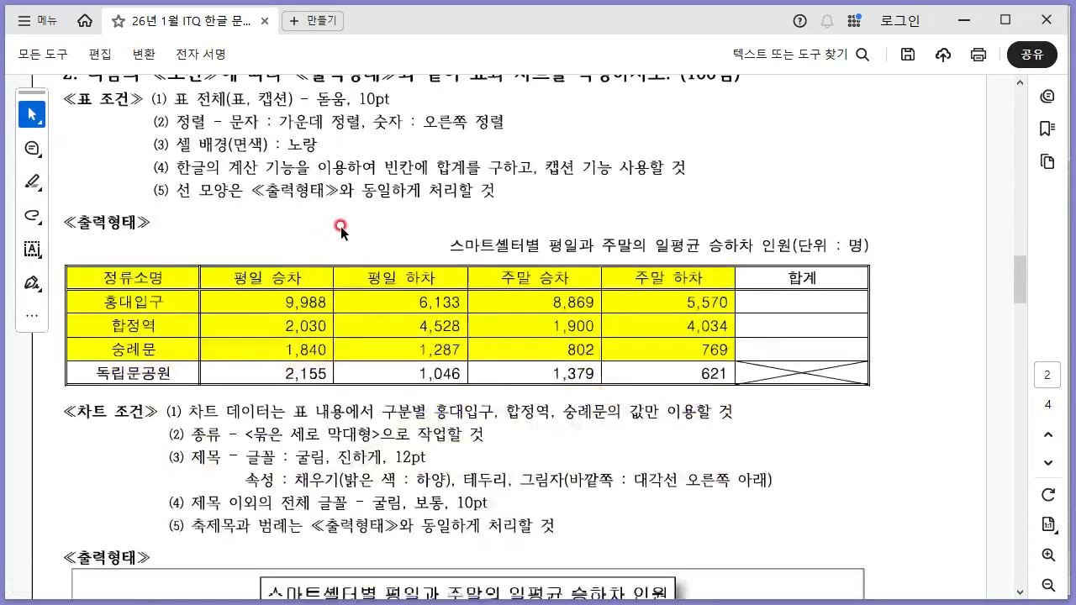
scroll(342, 210, up, 1)
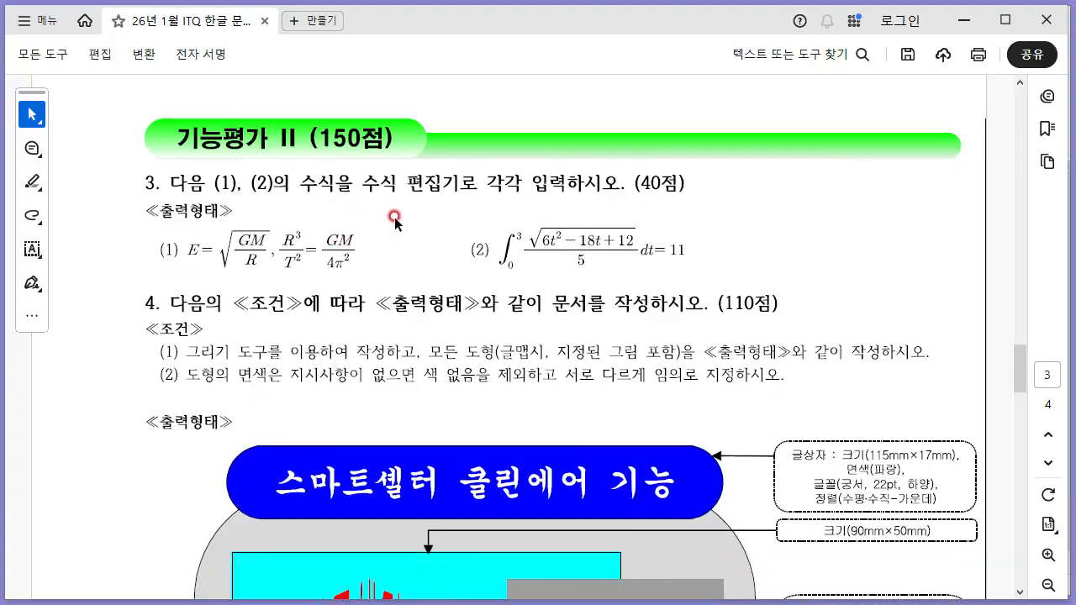
scroll(394, 220, down, 1)
scroll(541, 281, down, 2)
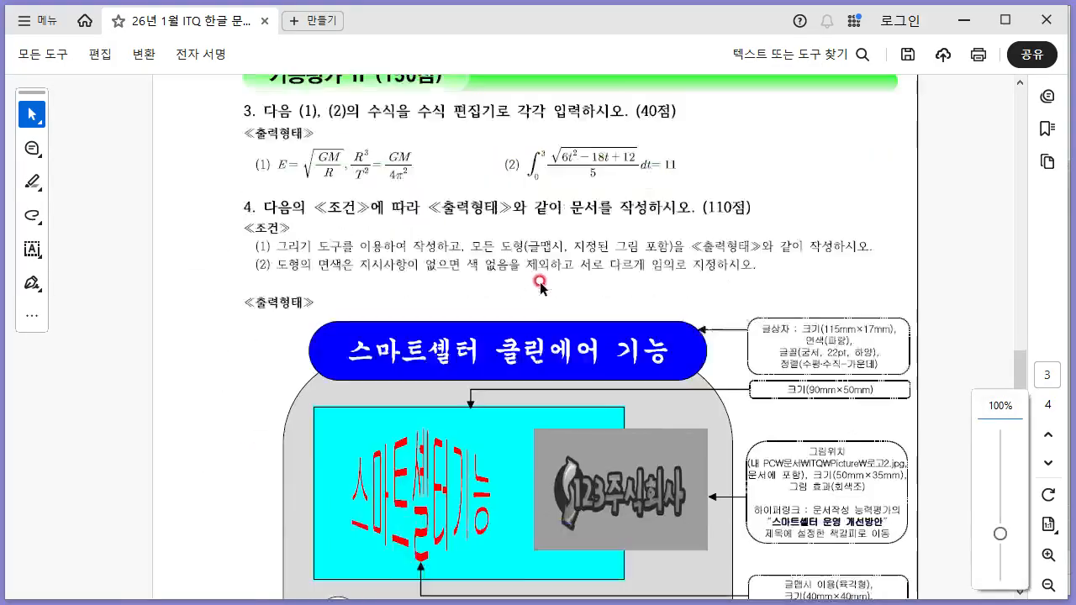
scroll(542, 286, up, 1)
scroll(542, 287, up, 1)
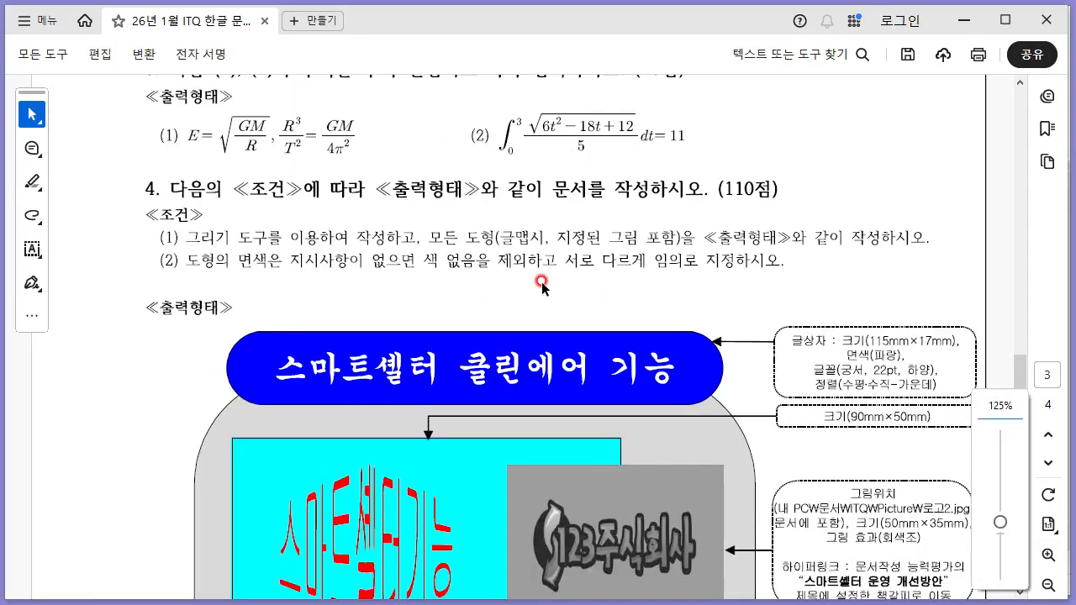
scroll(435, 288, up, 3)
scroll(334, 250, down, 1)
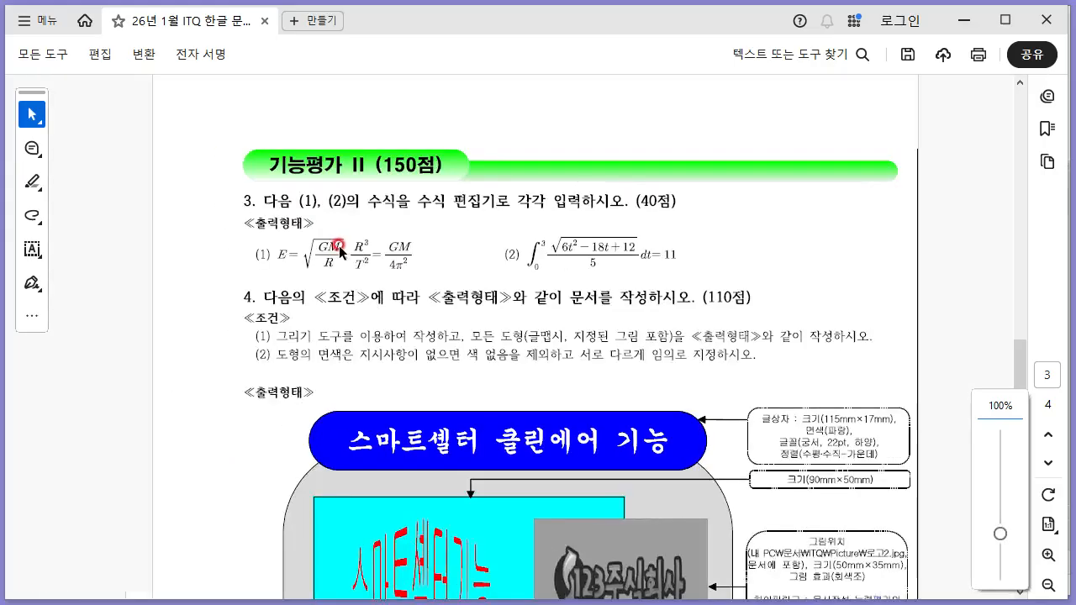
Return to the Hangul document and enter the label "(1)" under item 3 on page 2.
key(alt+Tab)
scroll(387, 345, down, 15)
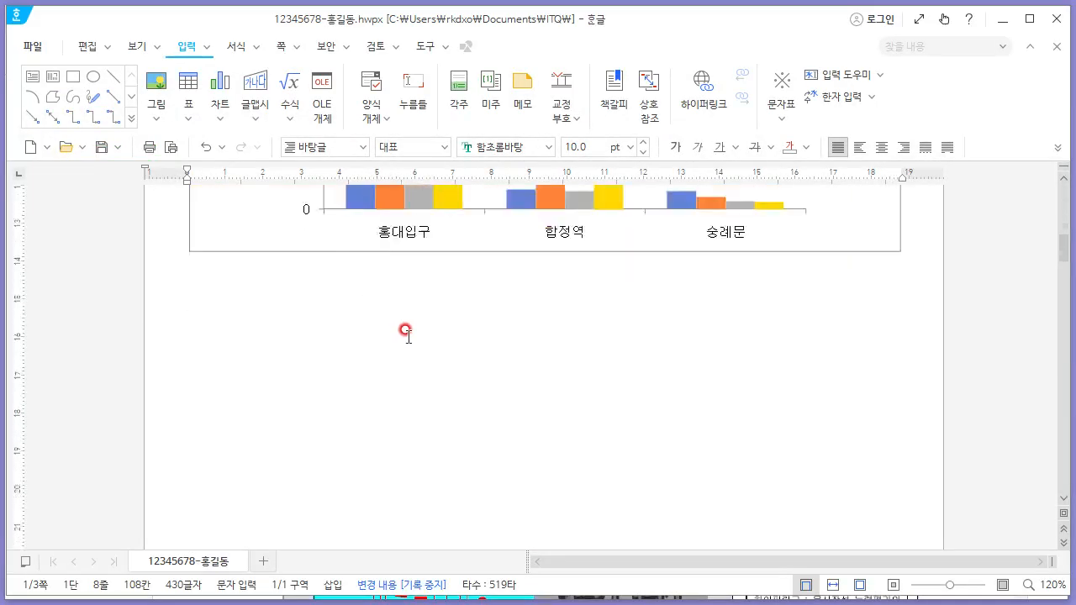
click(286, 242)
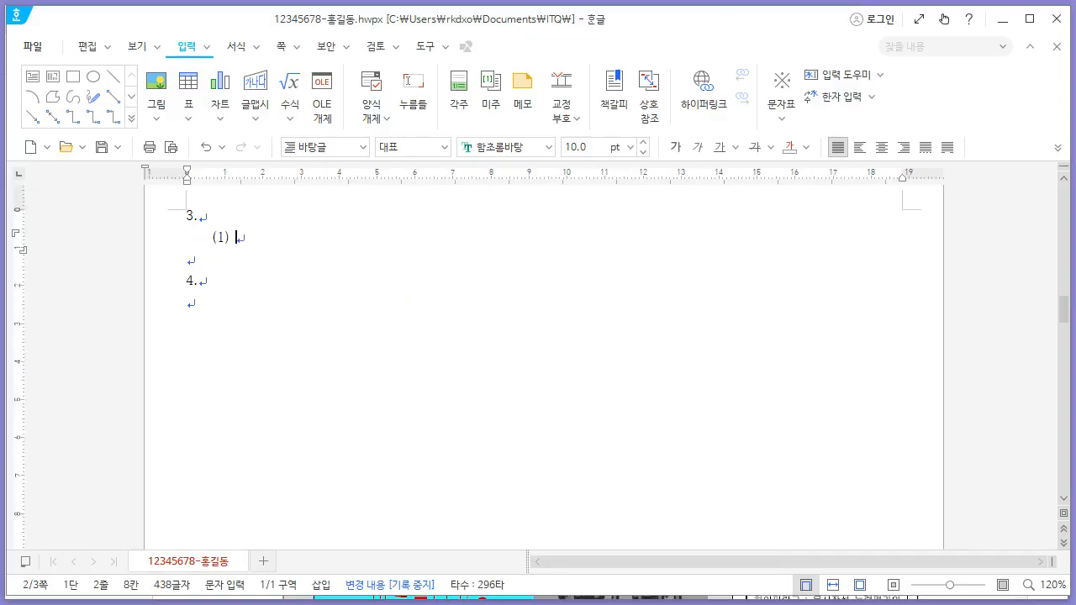
text((1))
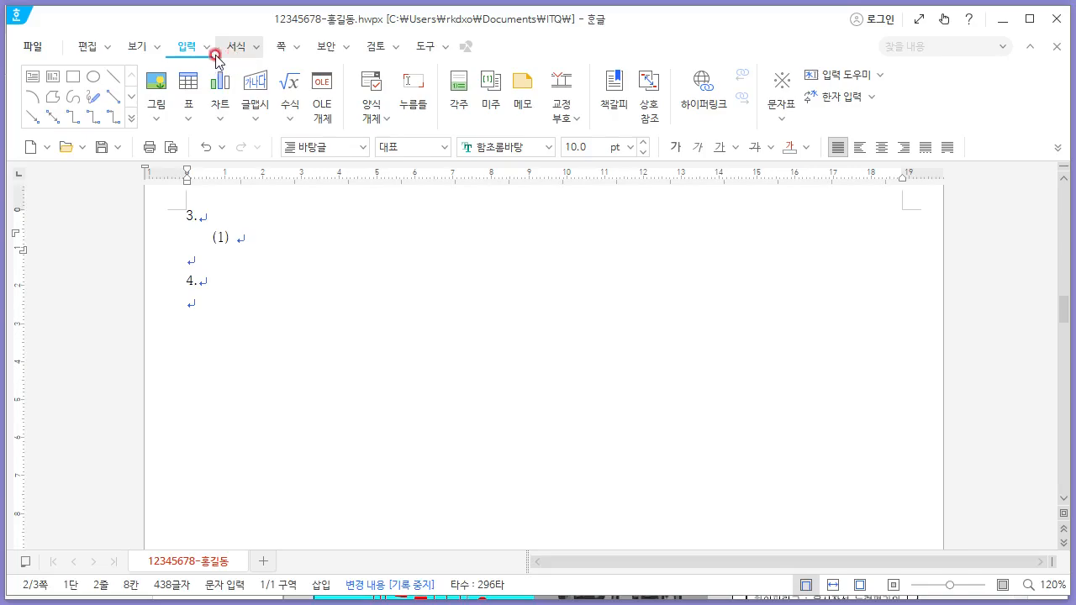
Start a new equation after the "(1)" label with "E=" followed by a square root, following the exam PDF.
click(290, 122)
click(360, 254)
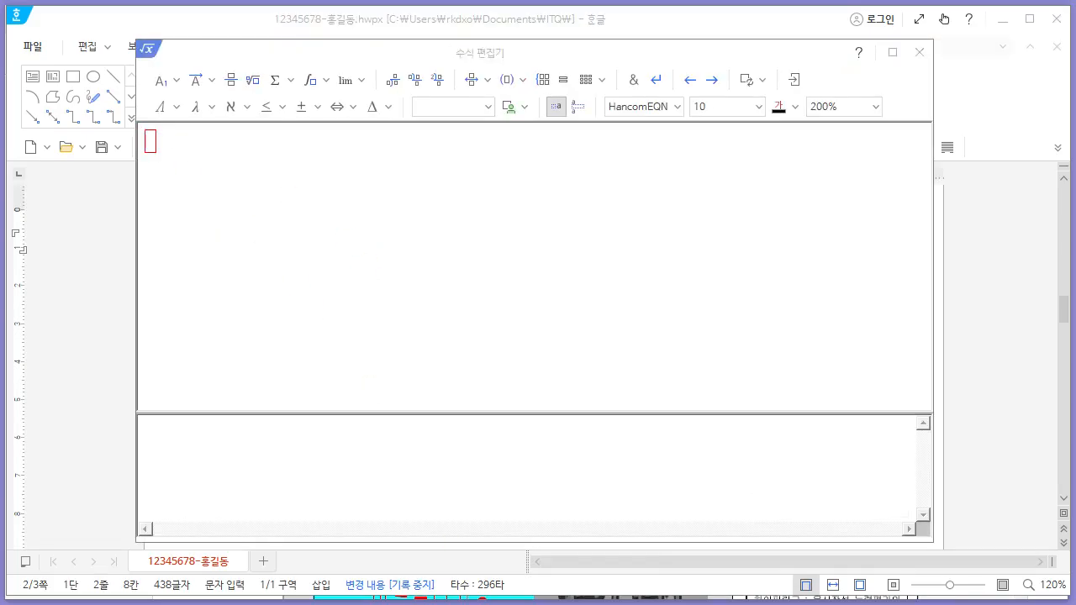
key(alt+Tab)
key(alt+Tab)
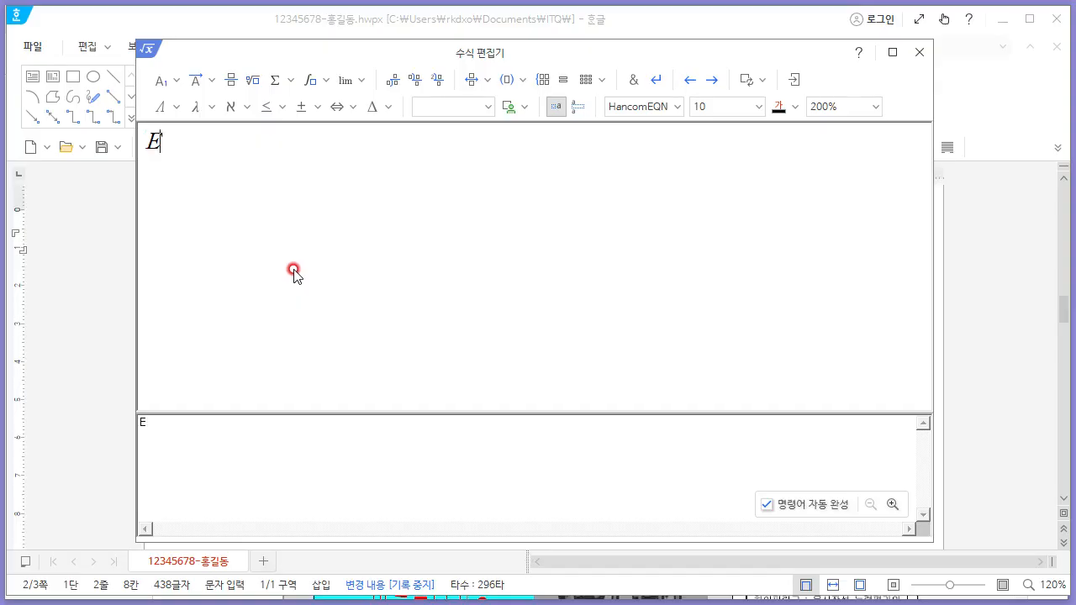
key(alt+Tab)
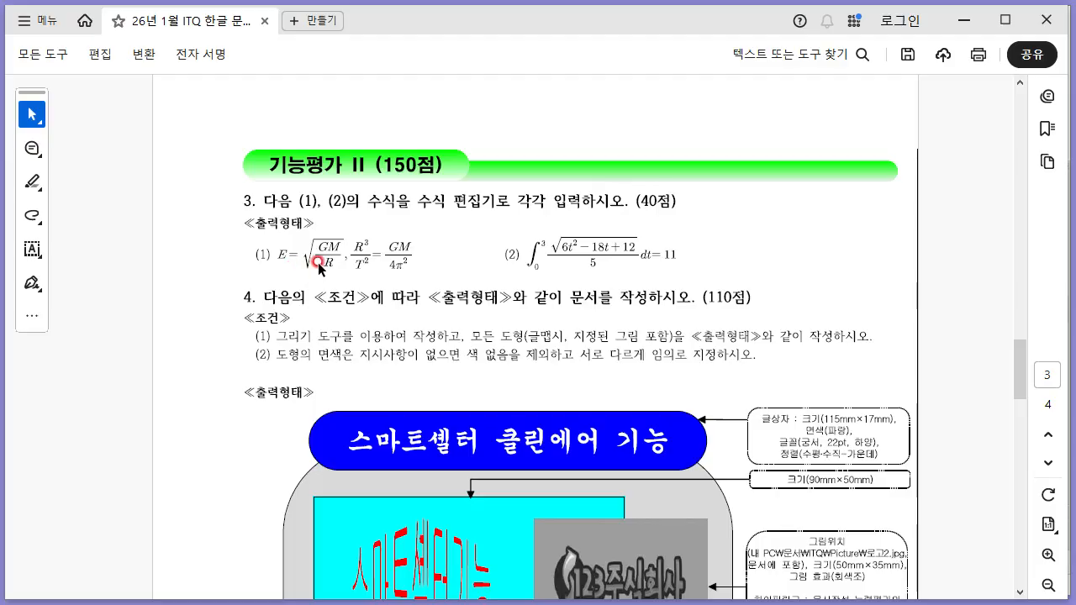
key(alt+Tab)
click(251, 80)
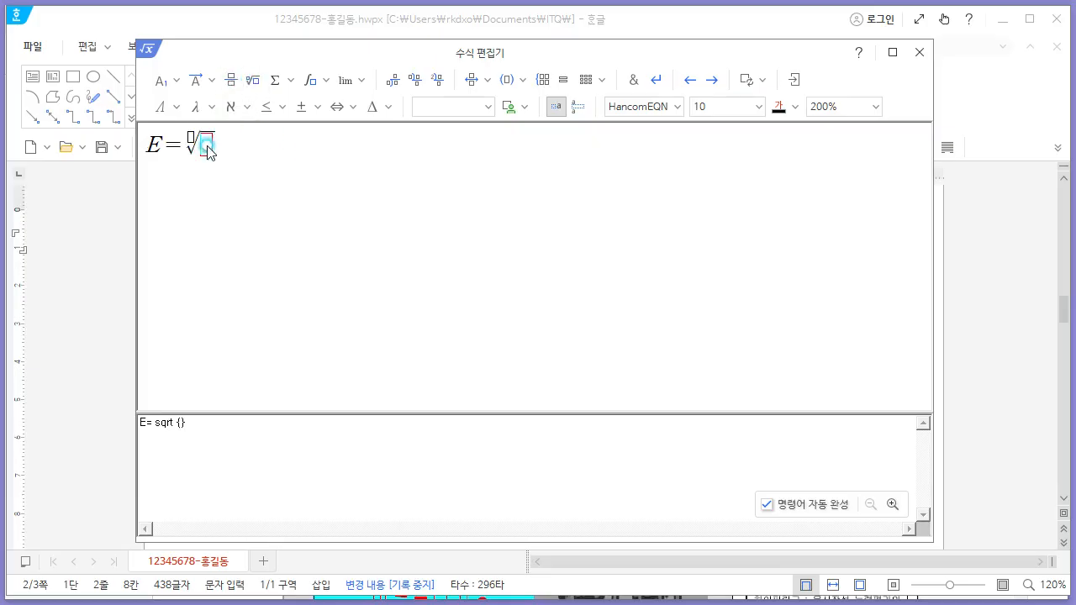
Insert the fraction GM over R inside the square root and add a comma after the root.
click(198, 81)
key(alt+Tab)
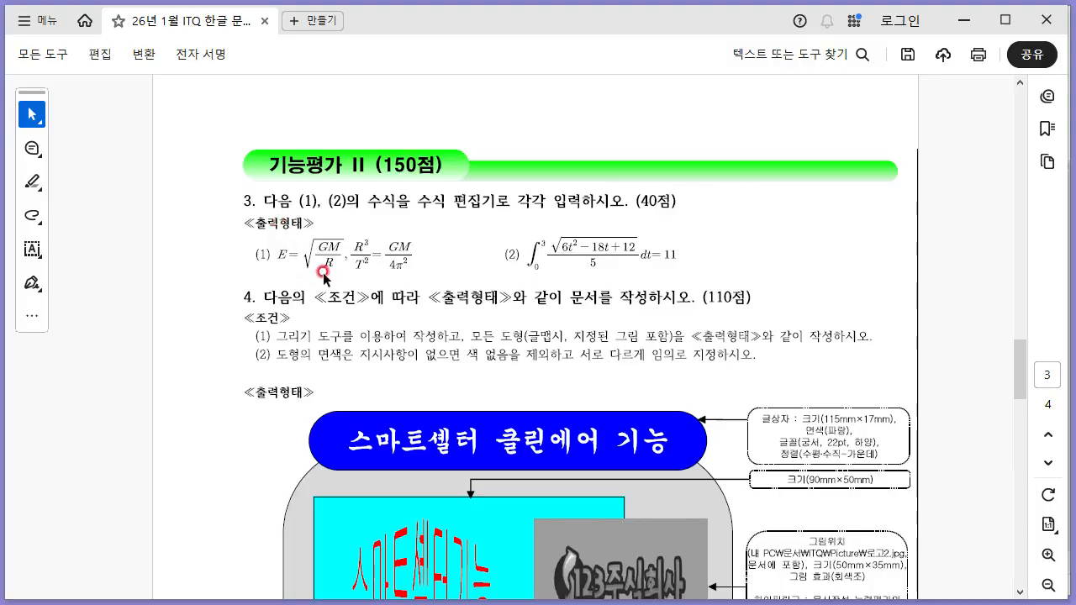
key(alt+Tab)
click(212, 173)
text(R)
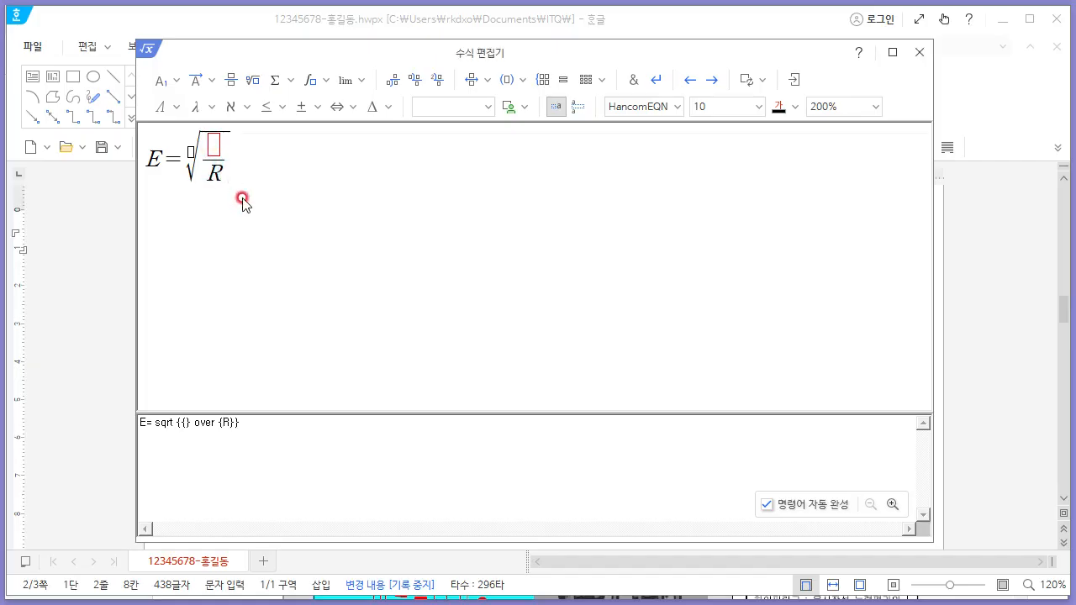
key(Up)
text(GM)
key(alt+Tab)
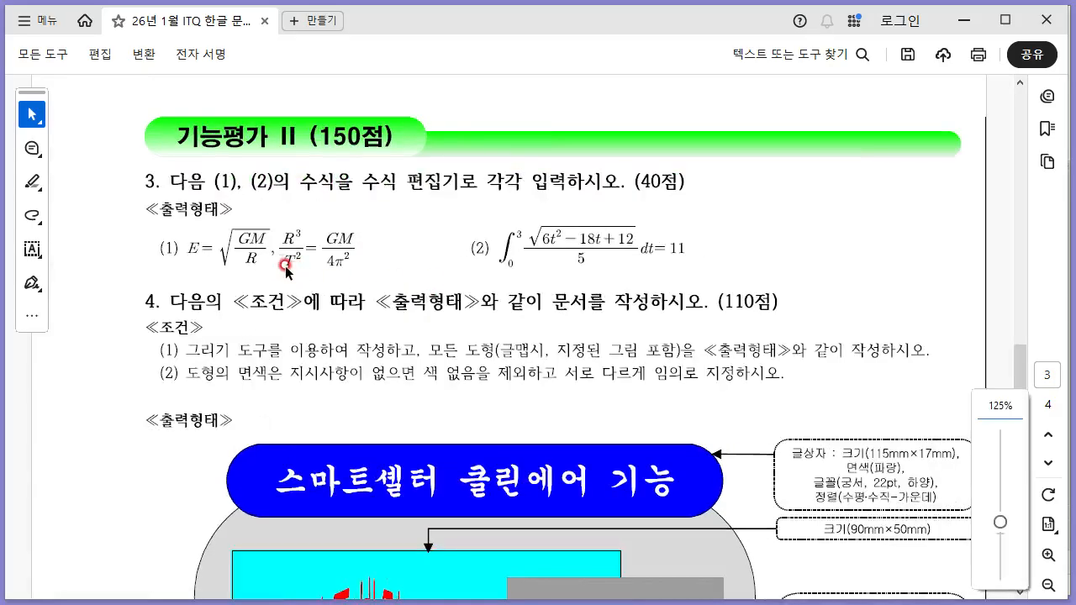
key(alt+Tab)
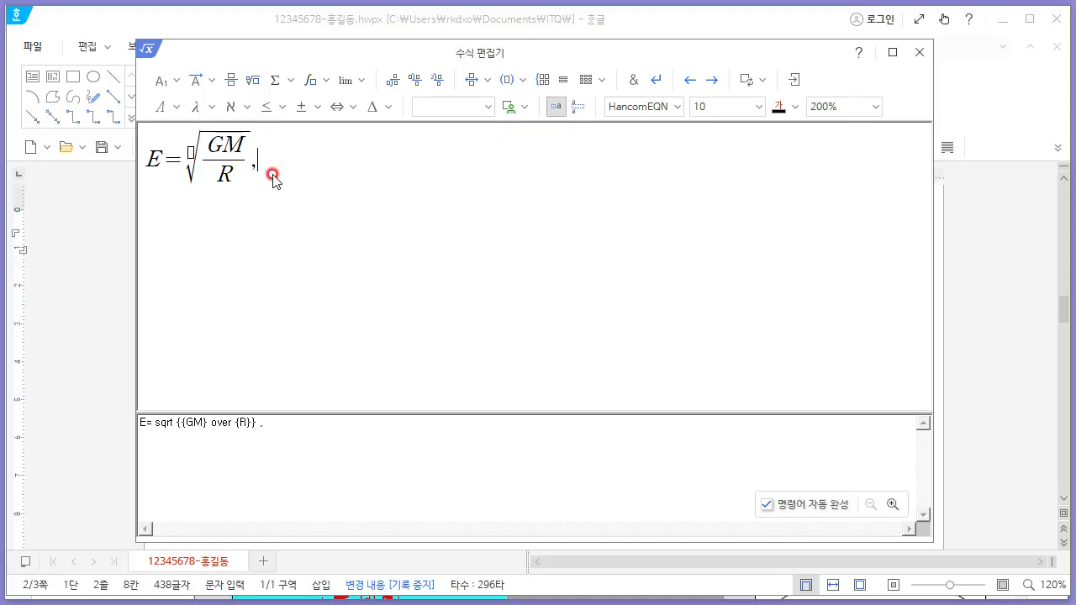
Add a second fraction after the comma with T² as its denominator.
key(alt+Tab)
key(alt+Tab)
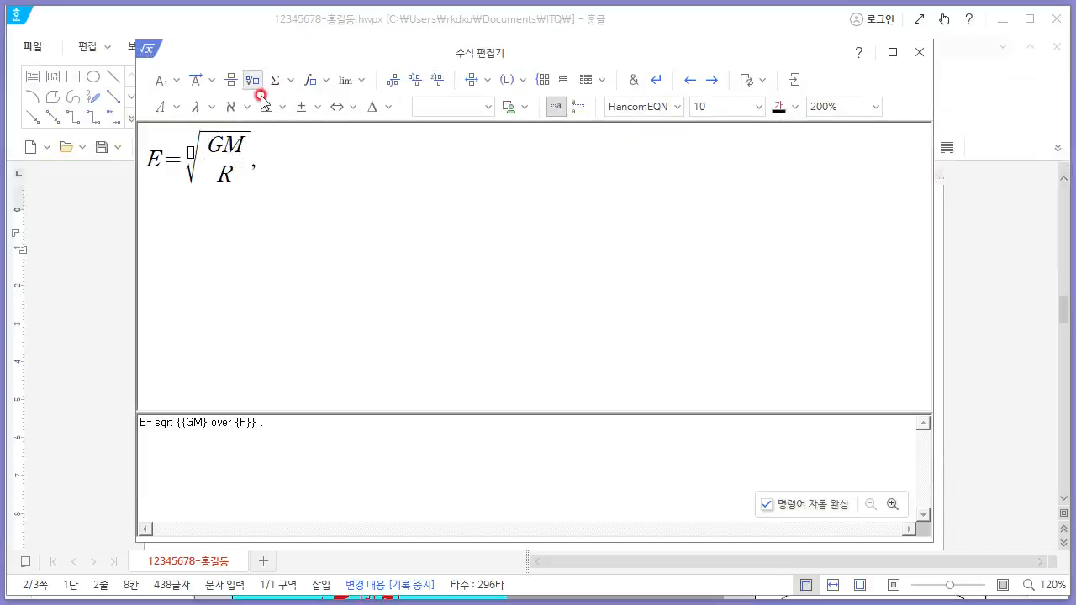
click(227, 80)
key(alt+Tab)
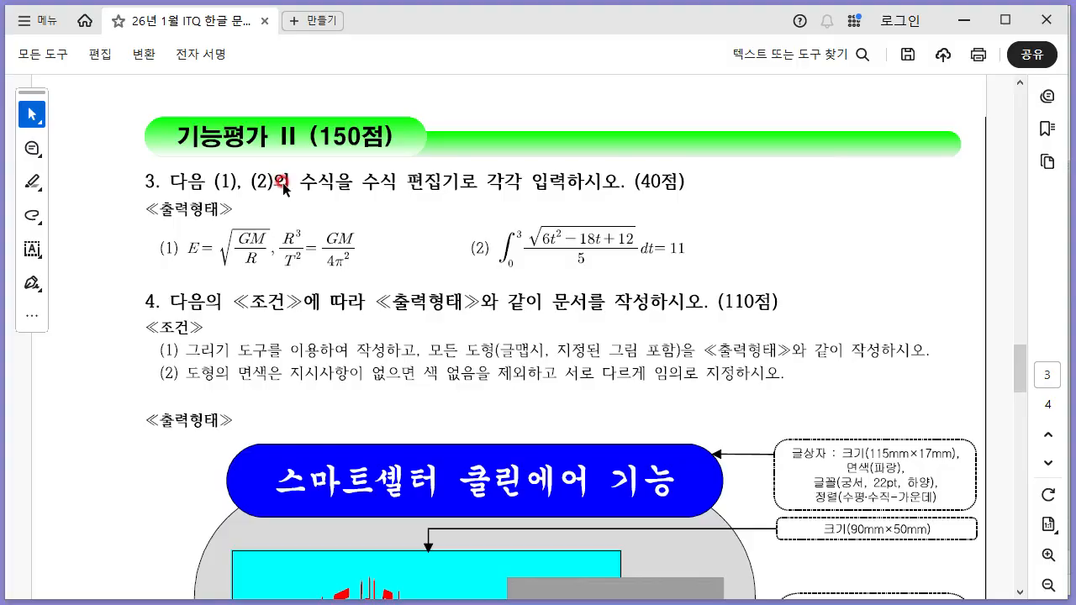
key(alt+Tab)
click(276, 185)
text(T)
click(173, 82)
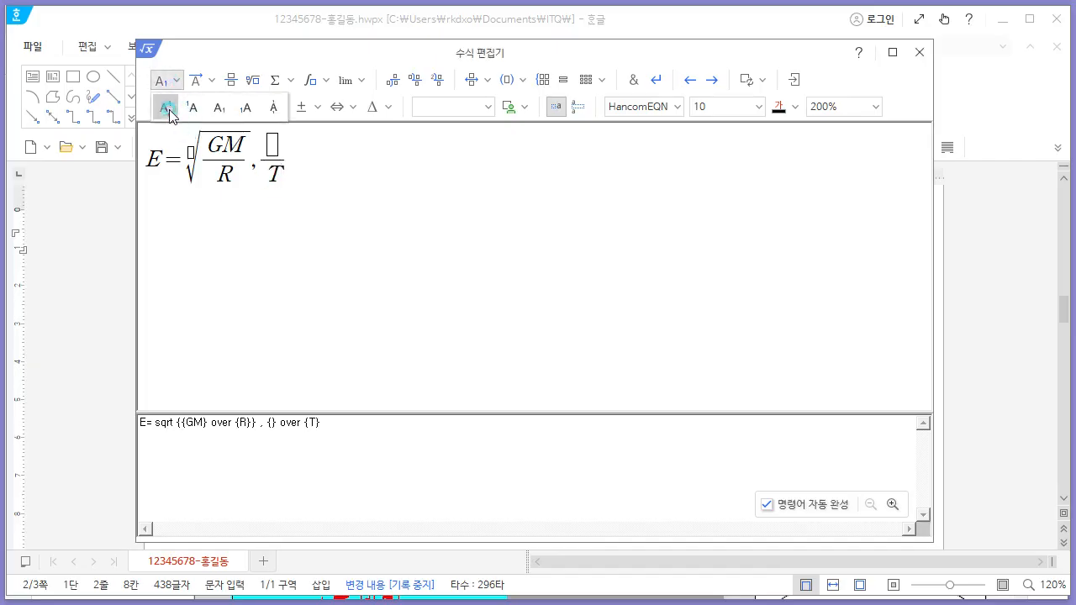
click(165, 106)
text(2)
Enter R³ as the numerator above T², checking it against the exam PDF.
key(alt+Tab)
key(alt+Tab)
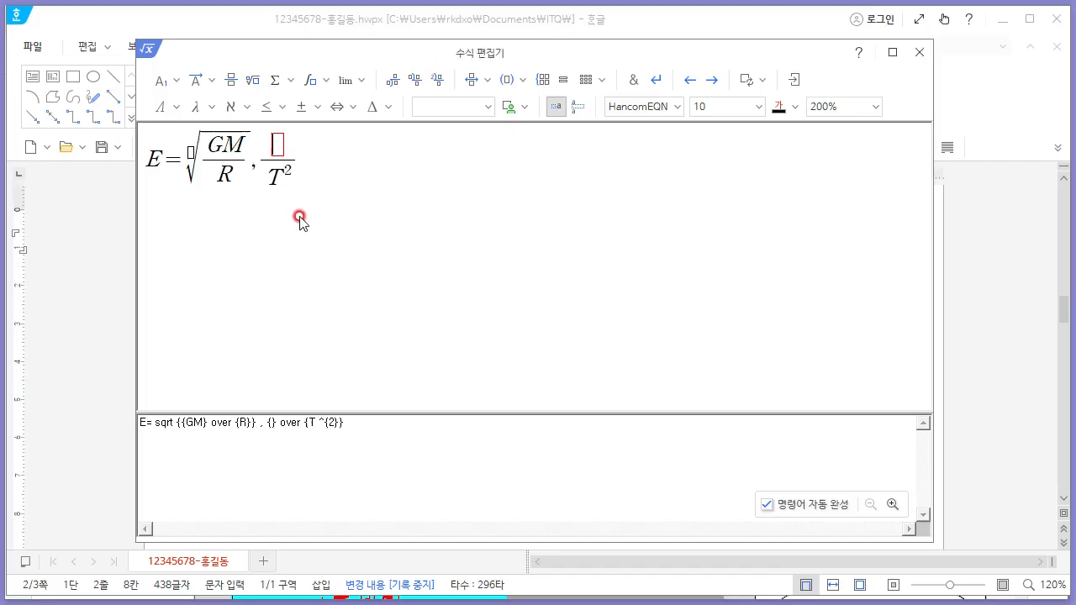
text(R)
click(175, 81)
click(166, 106)
text(3)
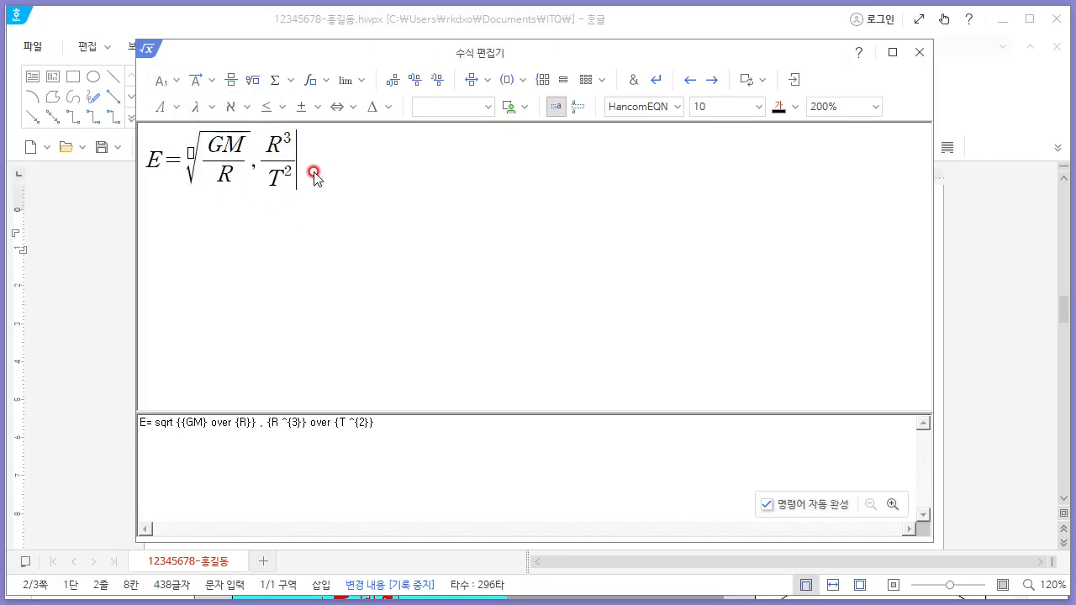
Add an equals sign and a third fraction, entering 4 in its denominator.
key(alt+Tab)
key(alt+Tab)
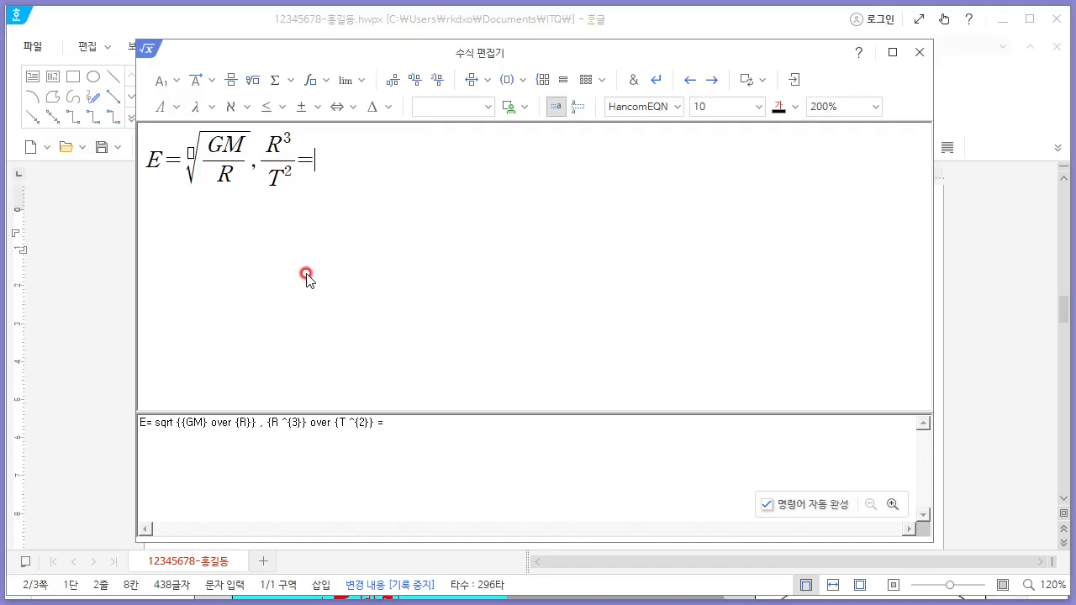
key(alt+Tab)
key(alt+Tab)
click(231, 80)
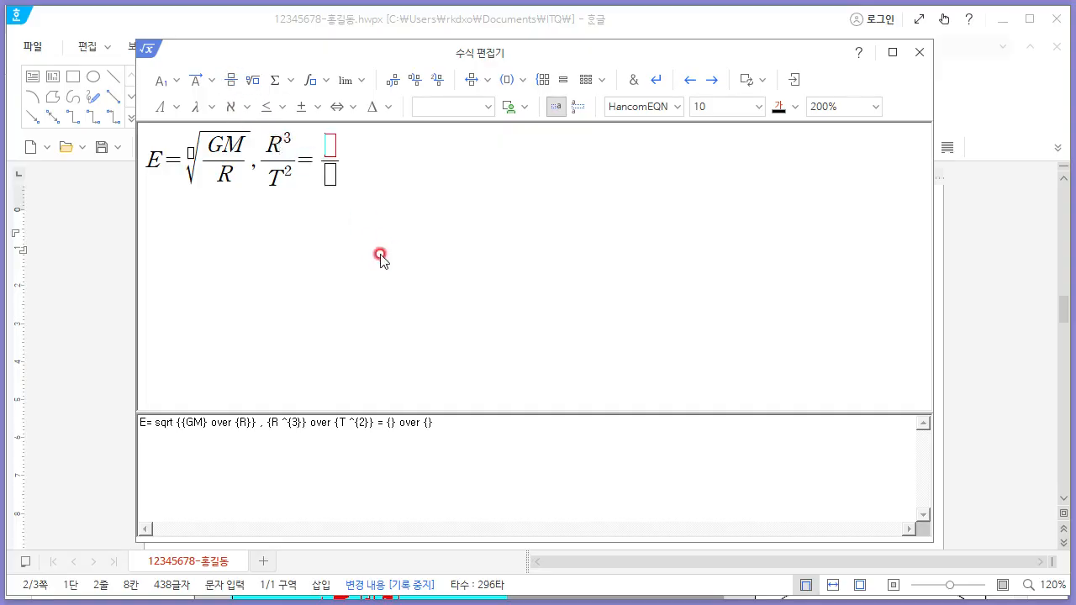
key(alt+Tab)
key(alt+Tab)
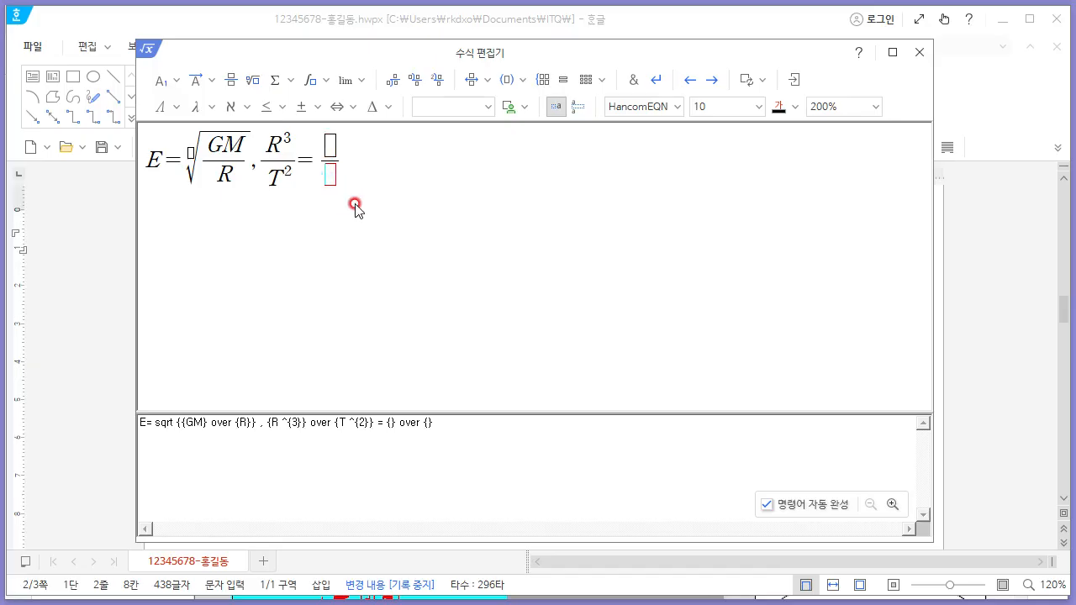
text(4)
Look through the equation editor's operator and Greek symbol sets for the π symbol.
click(283, 107)
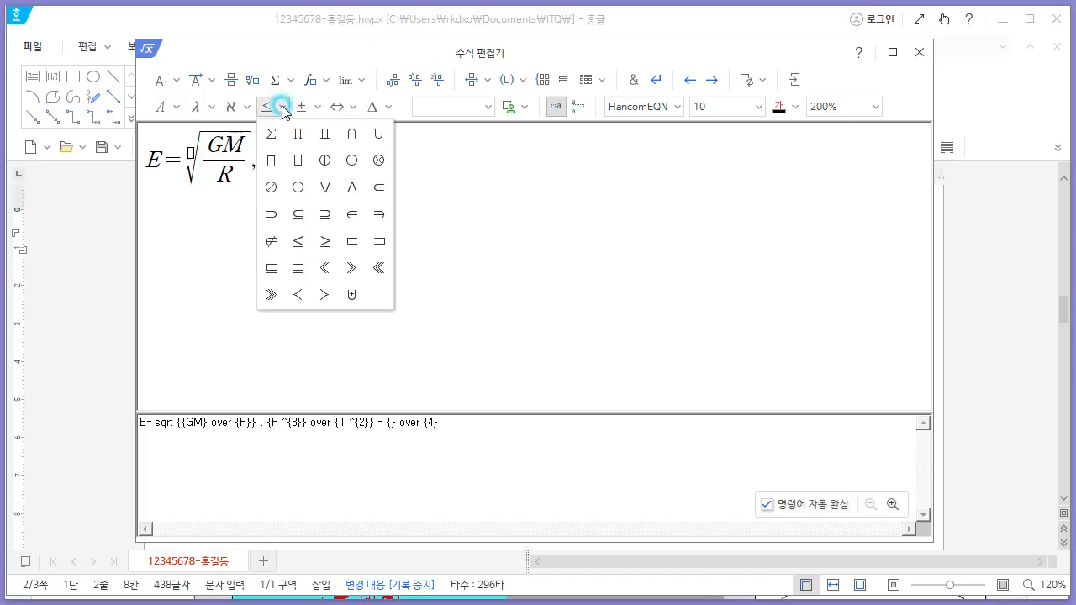
click(305, 106)
click(319, 107)
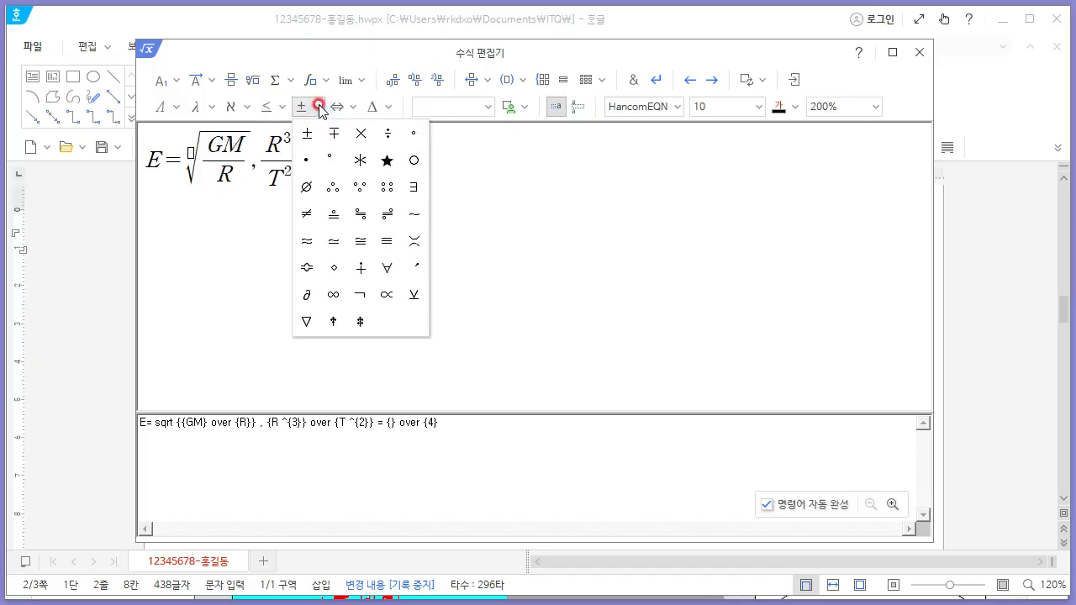
click(343, 107)
click(348, 107)
click(377, 107)
click(383, 107)
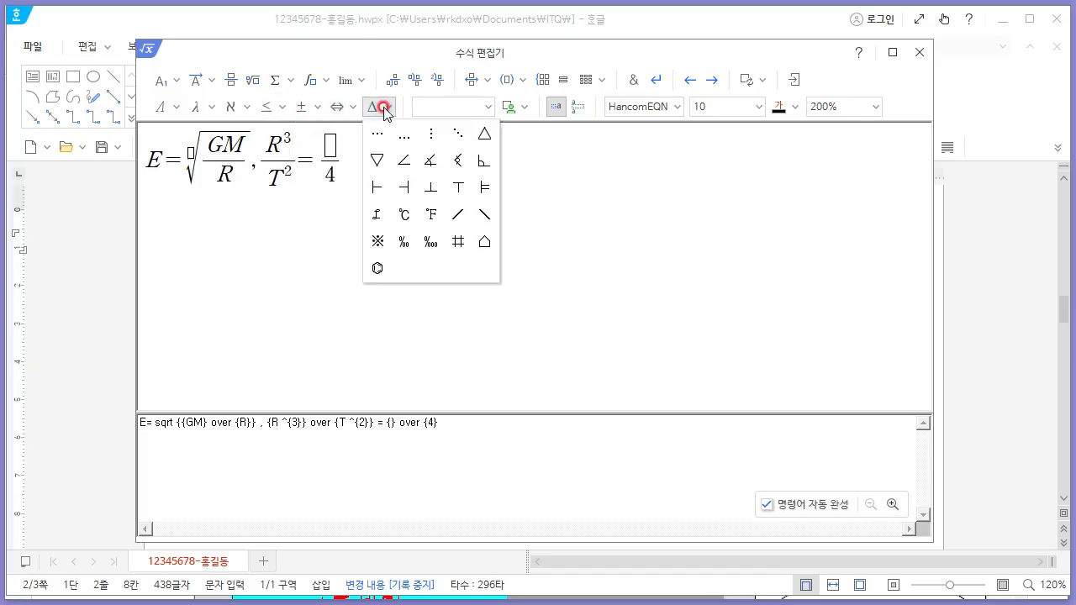
click(383, 107)
click(243, 107)
click(247, 108)
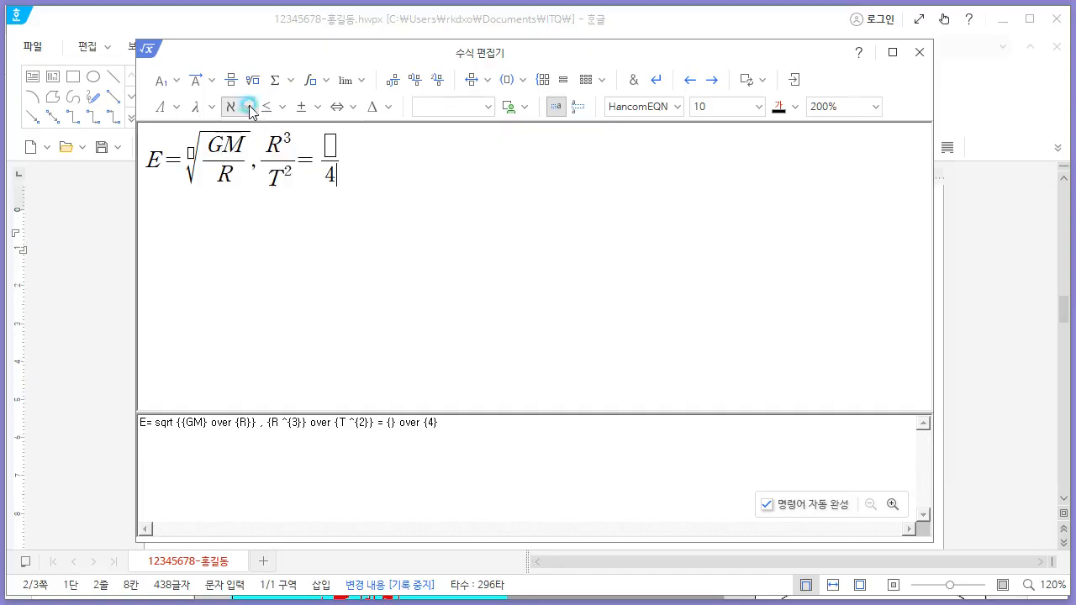
click(277, 108)
click(273, 107)
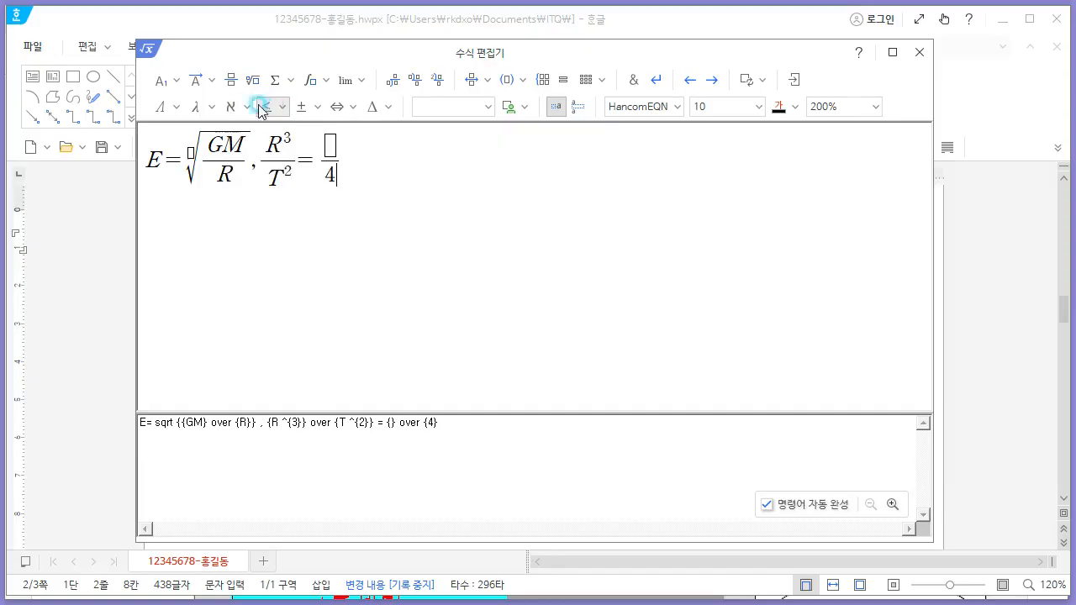
click(210, 106)
click(202, 107)
click(177, 108)
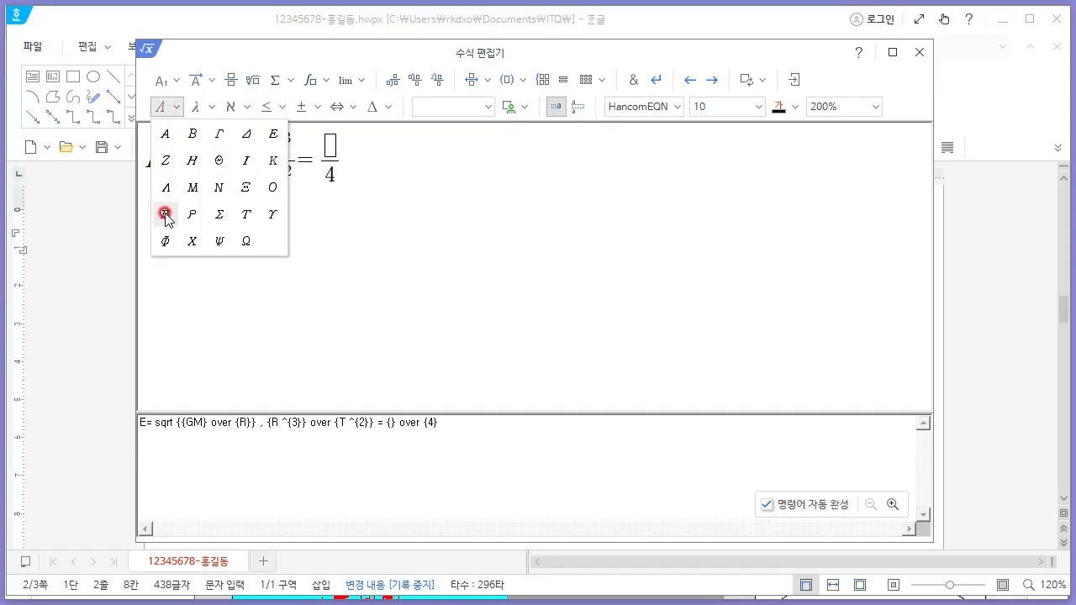
Complete the third fraction's denominator by adding π with a superscript 2 after the 4.
click(211, 107)
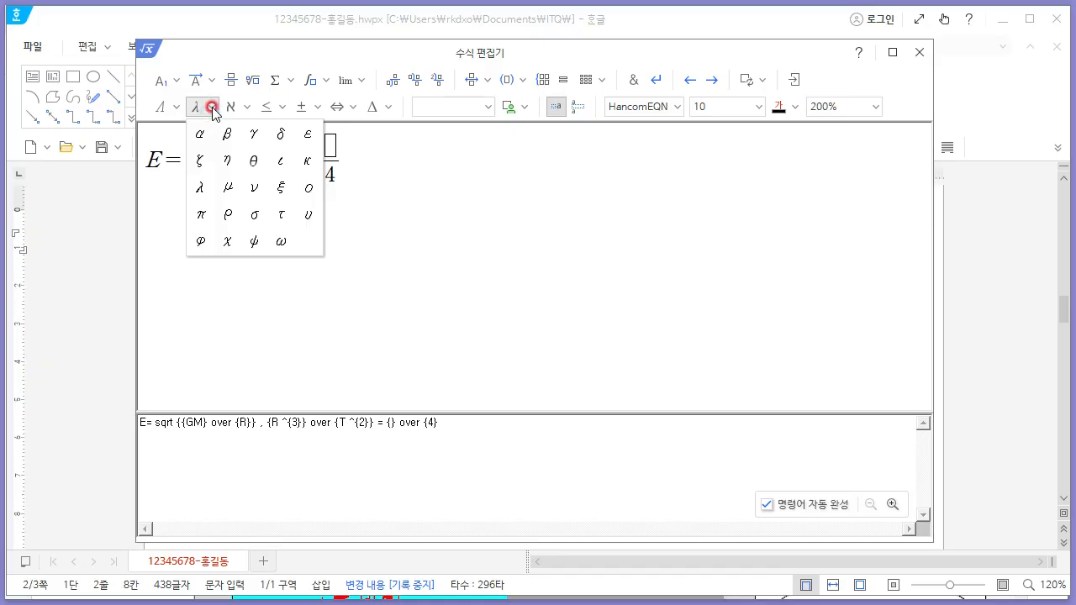
click(203, 215)
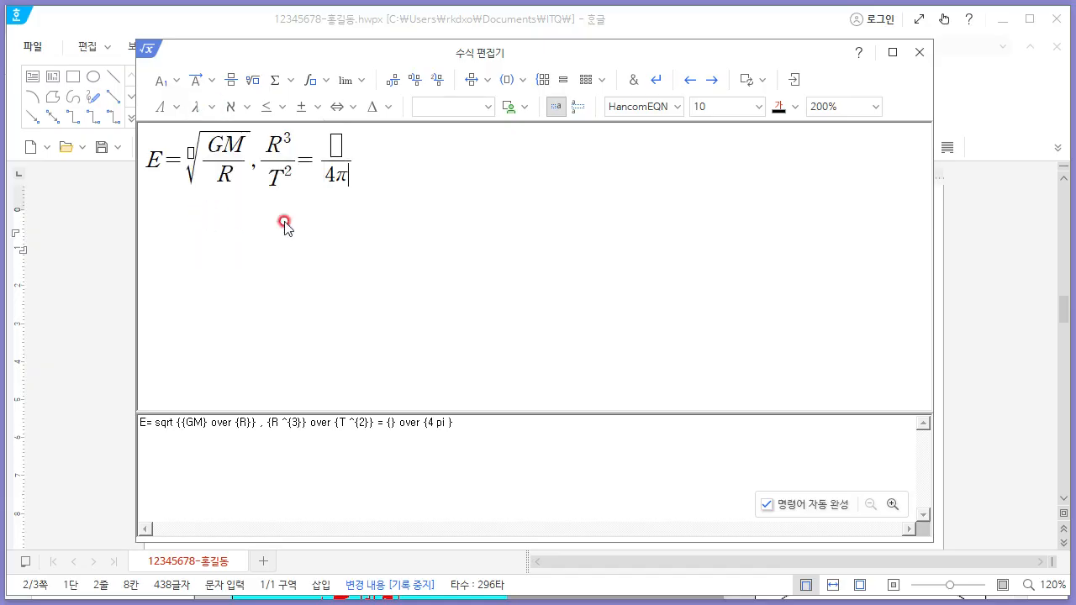
key(alt+Tab)
key(alt+Tab)
click(176, 80)
click(163, 108)
text(2)
Enter GM as the third fraction's numerator, checking it against the exam PDF, and insert the finished equation (1) into the document.
click(342, 147)
key(alt+Tab)
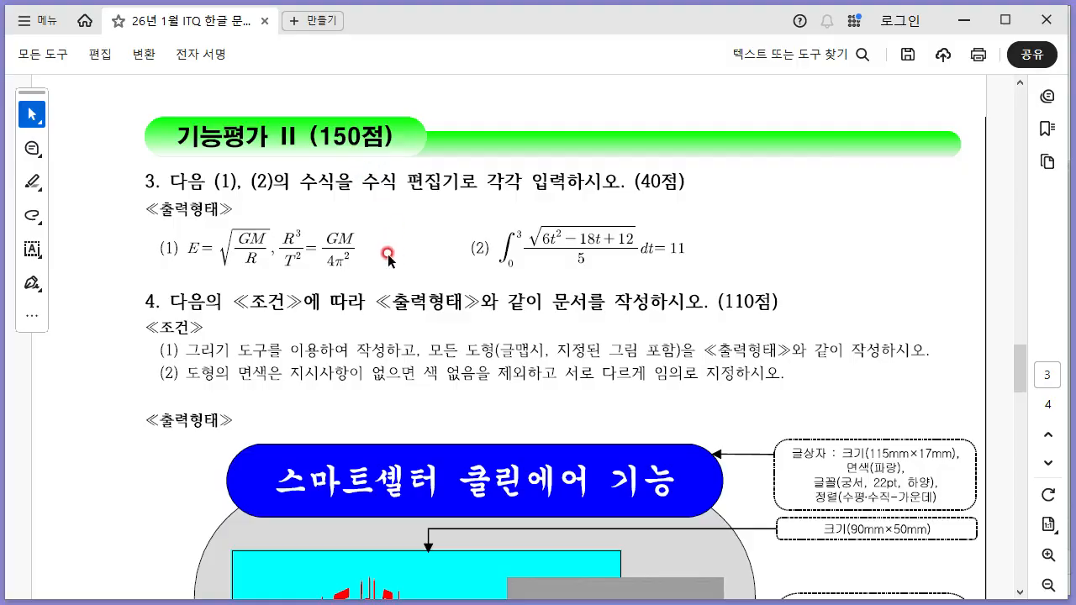
key(alt+Tab)
text(GM)
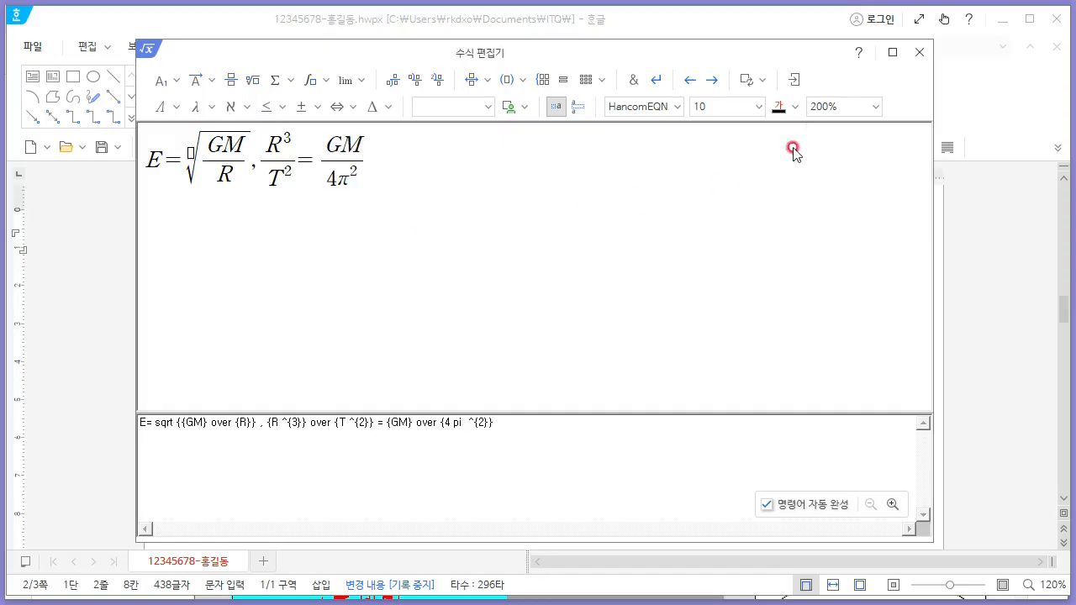
click(790, 80)
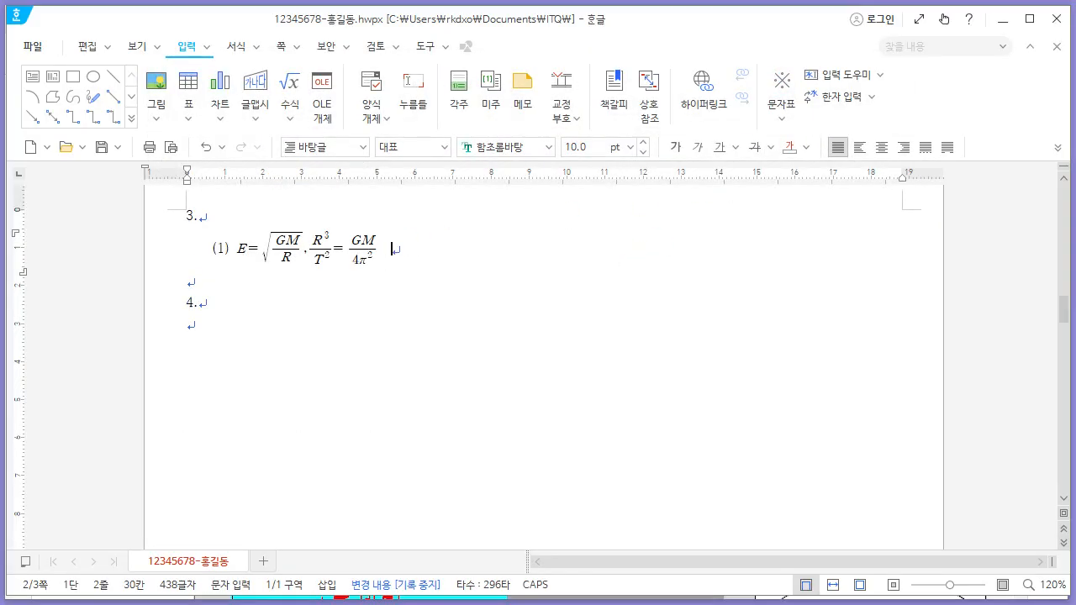
Add the label (2) after the first equation and open the equation editor for a new equation.
key(alt+Tab)
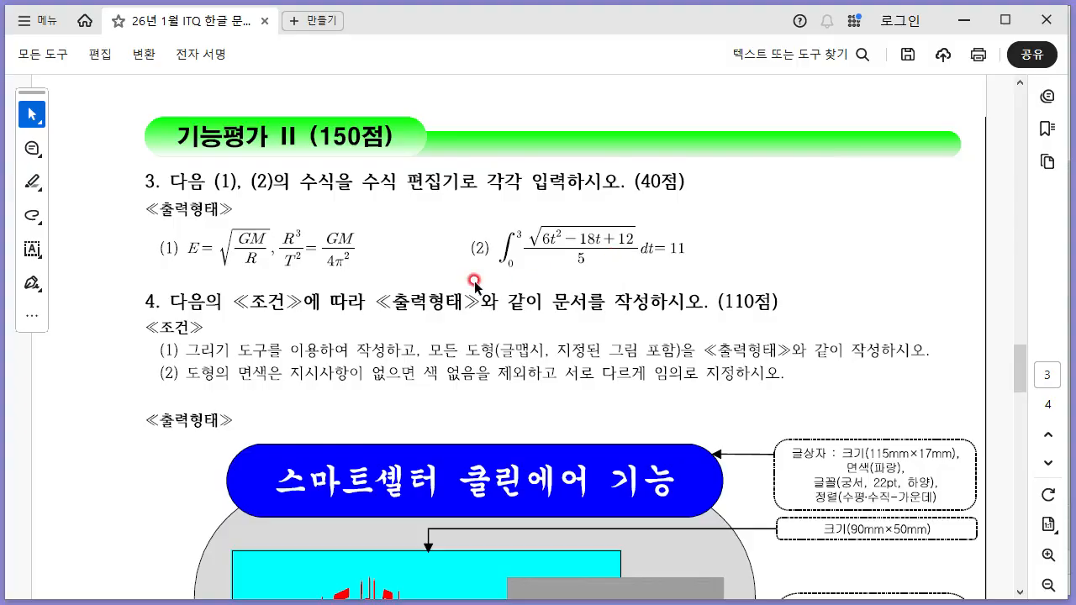
key(alt+Tab)
click(294, 127)
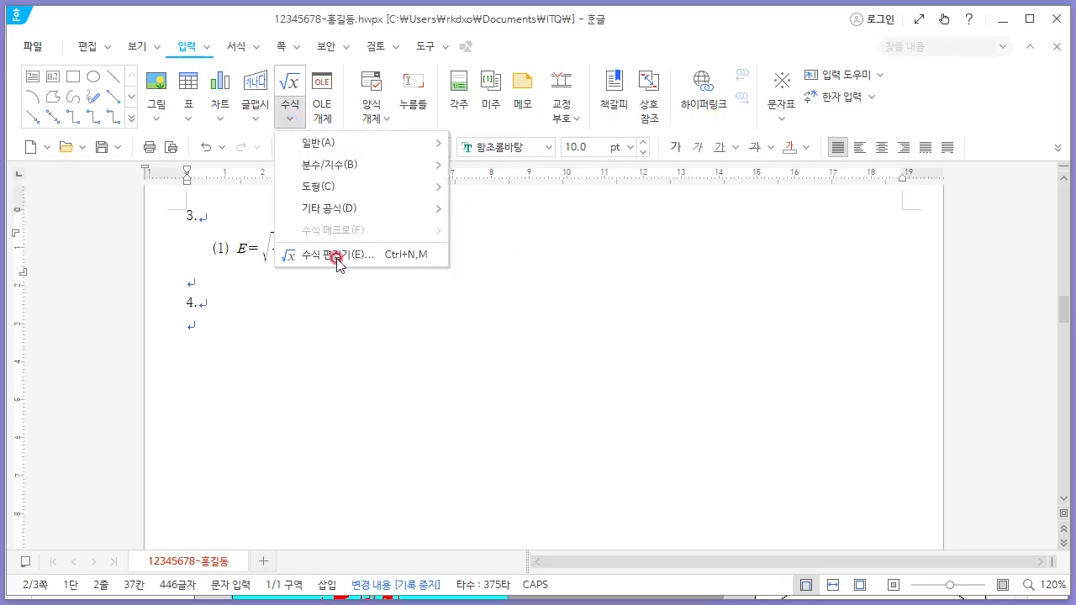
click(305, 250)
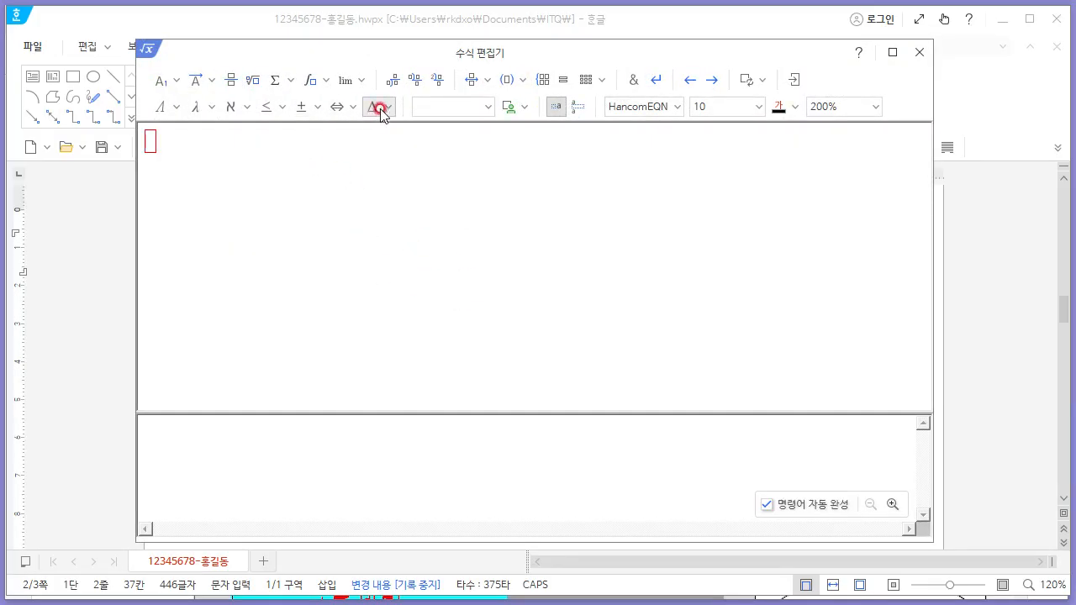
Insert a single integral with lower limit 0 and upper limit 3, following the exam PDF.
key(alt+Tab)
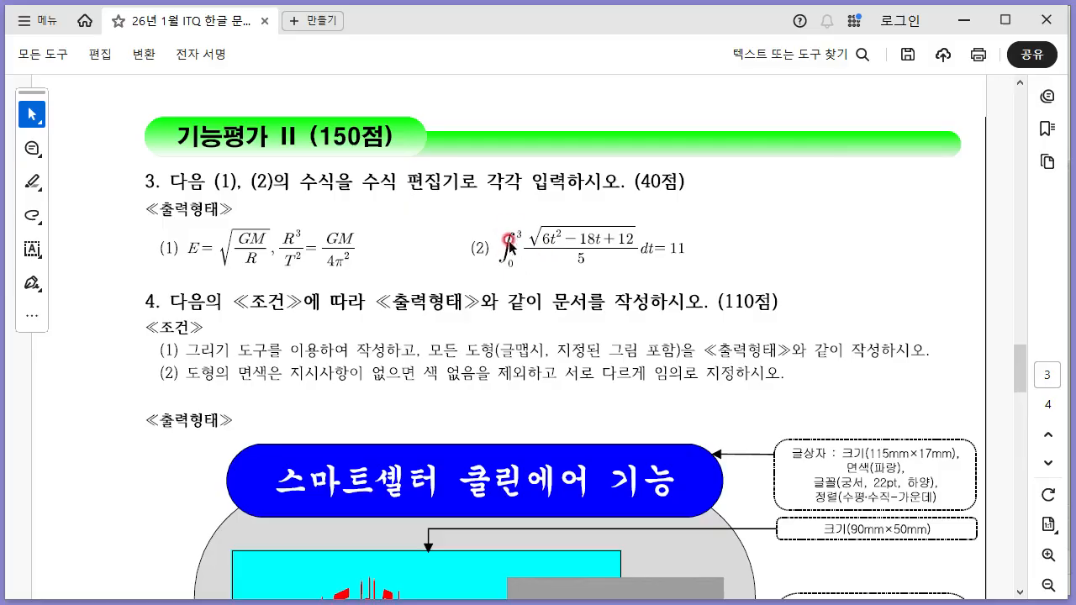
key(alt+Tab)
click(327, 82)
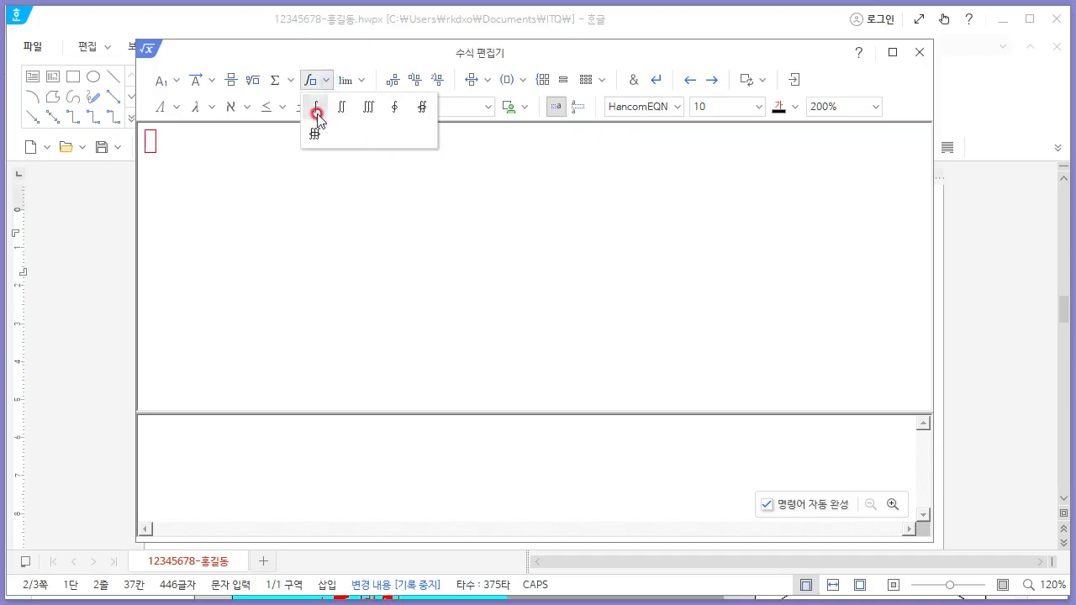
click(312, 110)
key(alt+Tab)
key(alt+Tab)
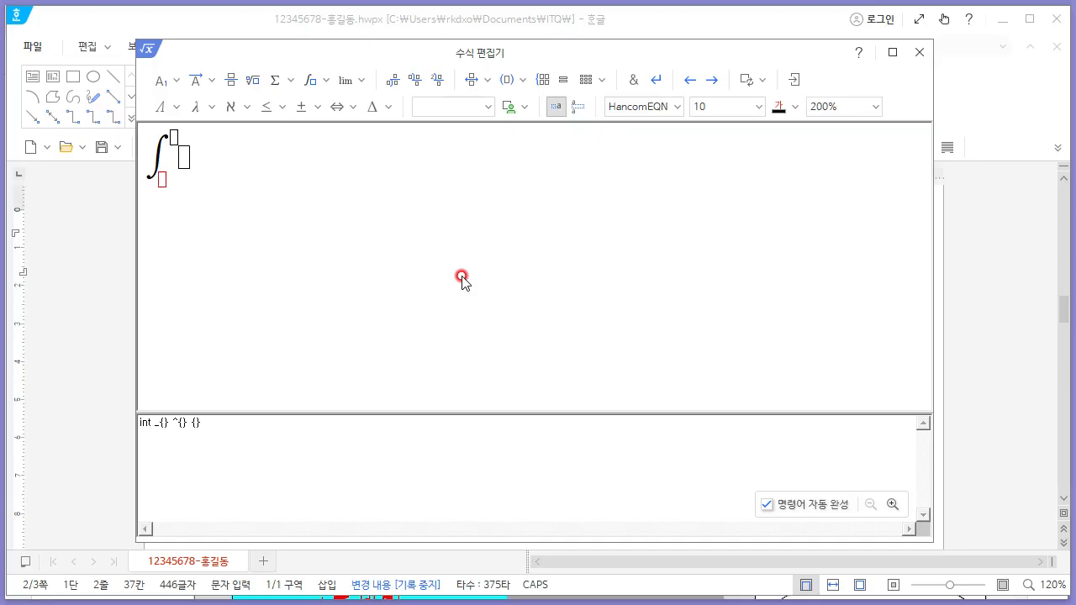
click(174, 137)
text(3)
click(185, 161)
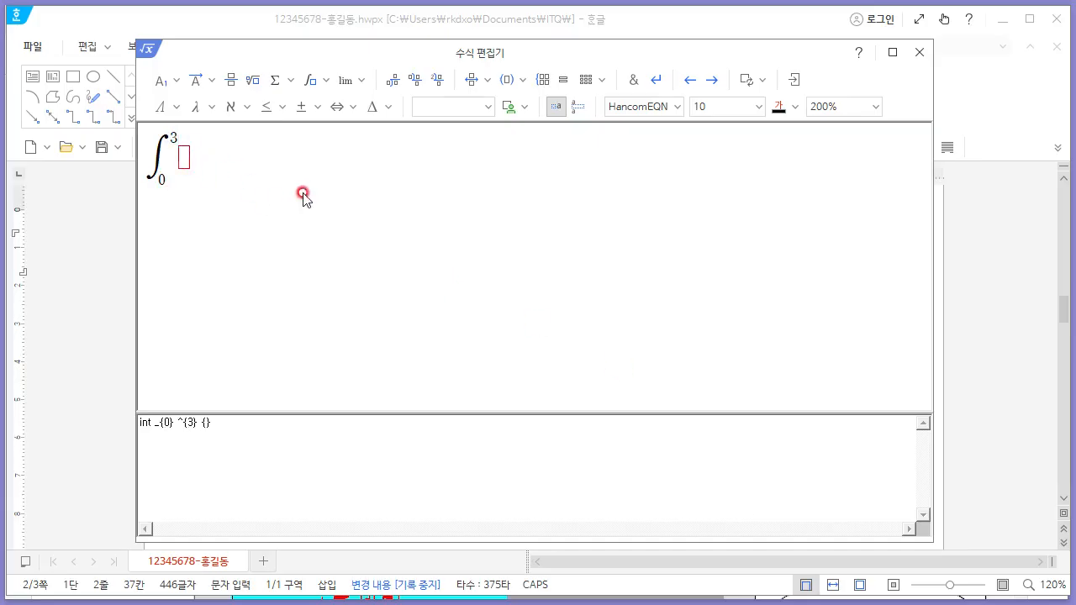
Add a fraction as the integrand and enter 5 in its denominator.
key(alt+Tab)
click(230, 80)
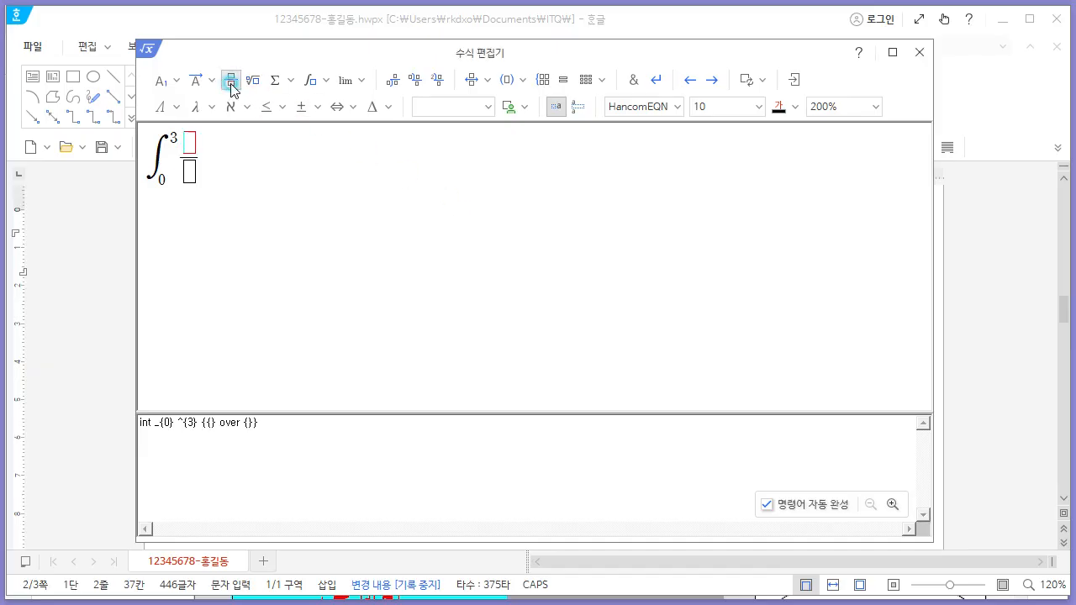
click(216, 148)
key(alt+Tab)
key(alt+Tab)
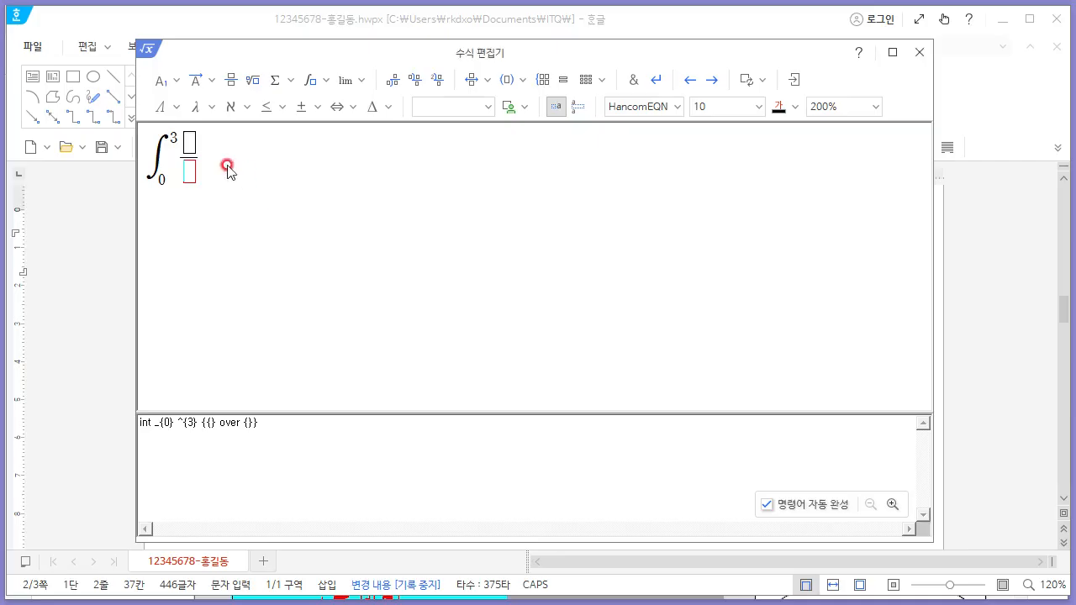
text(4)
Insert a square root in the fraction's numerator and enter 6t² inside it.
click(192, 142)
key(alt+Tab)
key(alt+Tab)
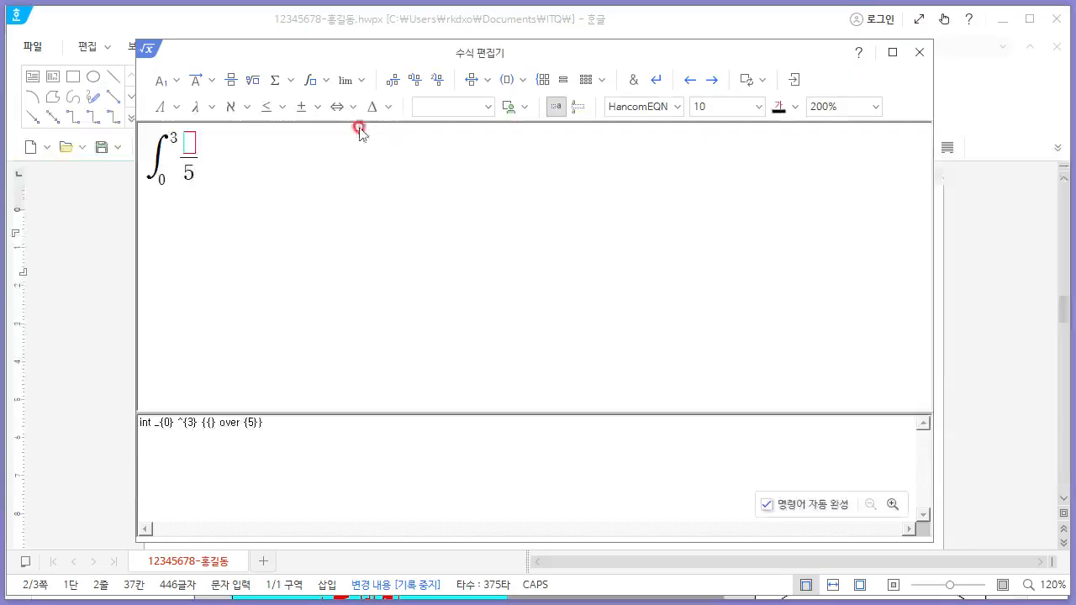
click(252, 80)
key(alt+Tab)
key(alt+Tab)
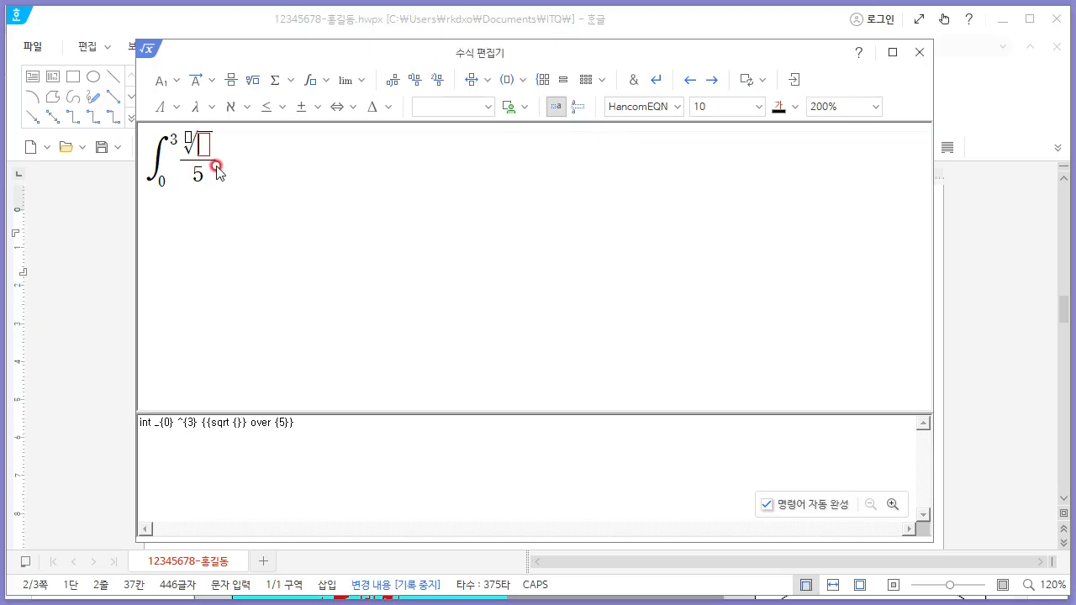
text(6t)
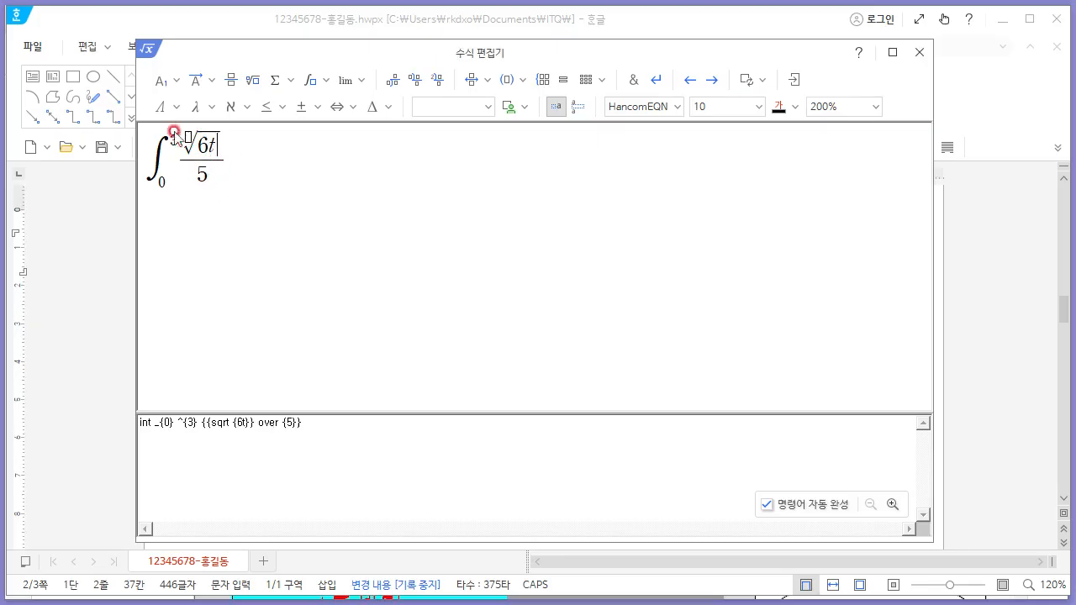
click(168, 80)
click(168, 107)
text(2)
Continue the expression under the root with −18t+12, checking each term against the exam PDF.
key(alt+Tab)
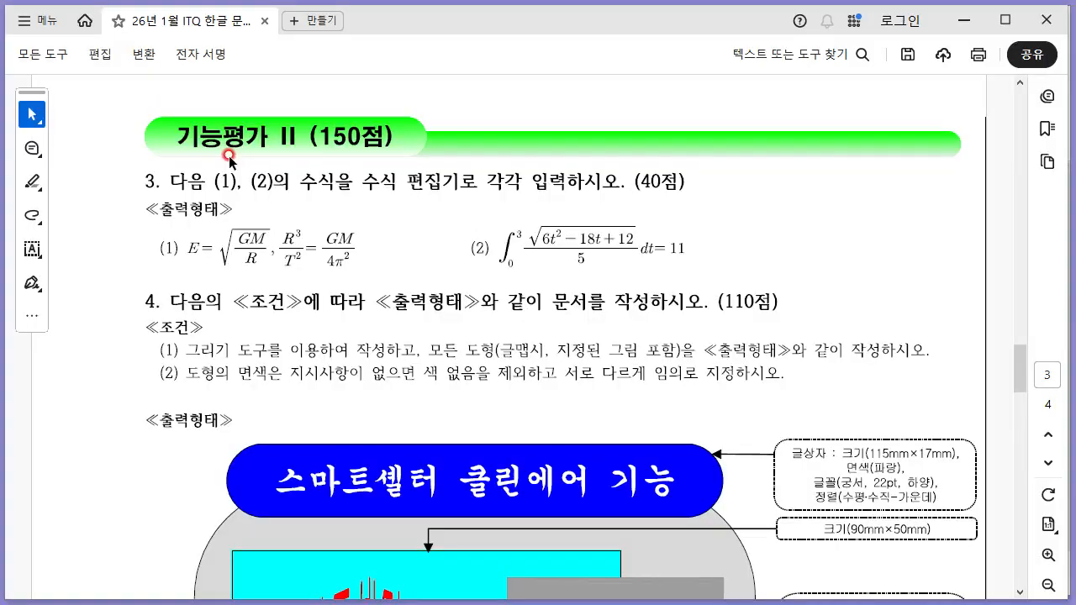
key(alt+Tab)
text(-)
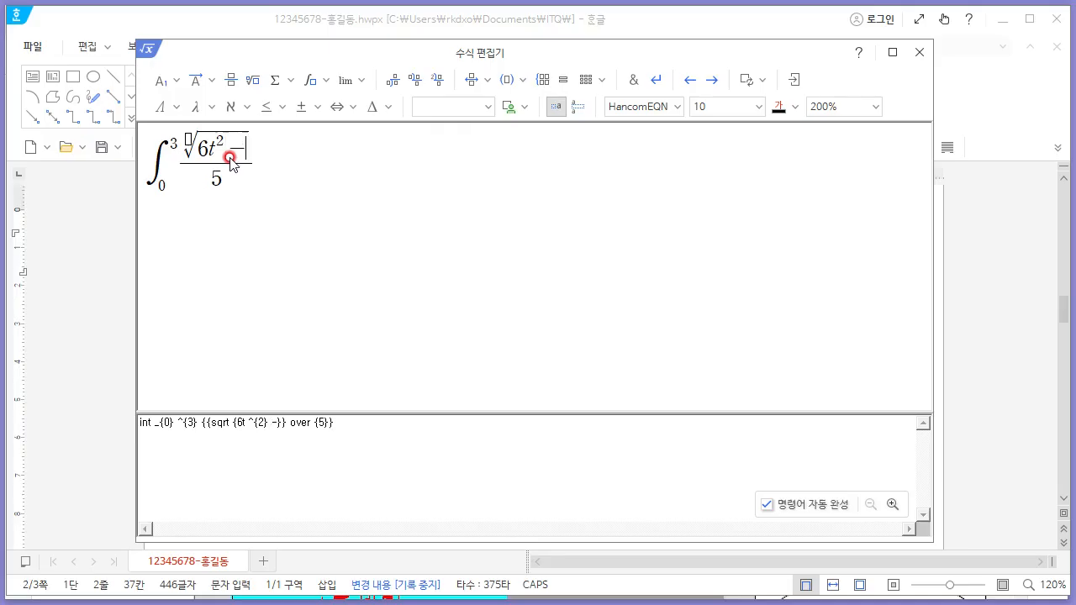
key(alt+Tab)
key(alt+Tab)
text(18t)
key(alt+Tab)
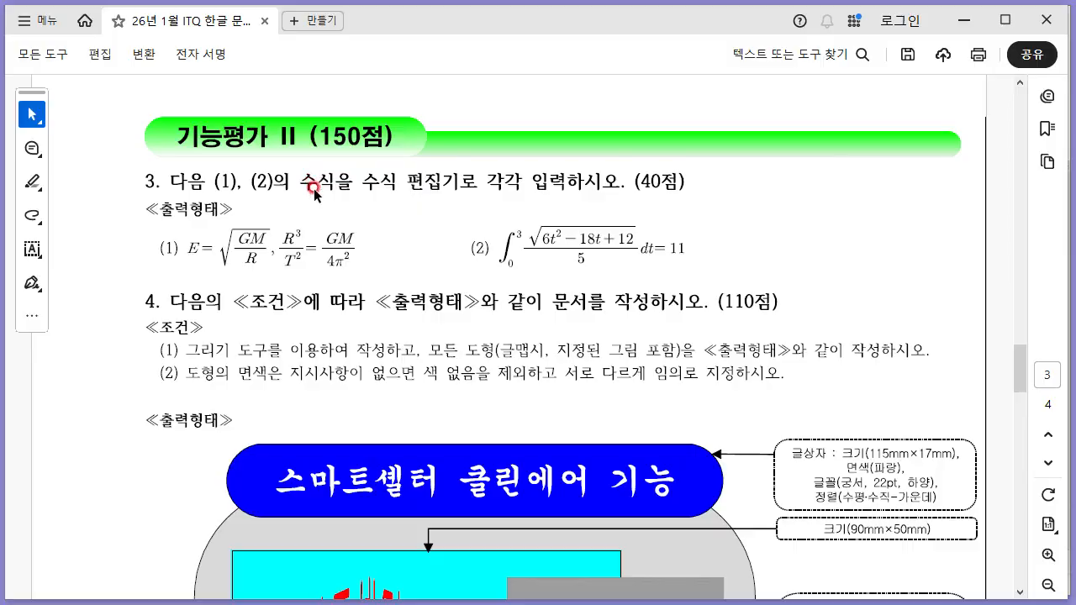
key(alt+Tab)
text(+12)
Add dt=11 after the fraction and insert the completed equation (2) into the document.
key(alt+Tab)
key(alt+Tab)
key(Down)
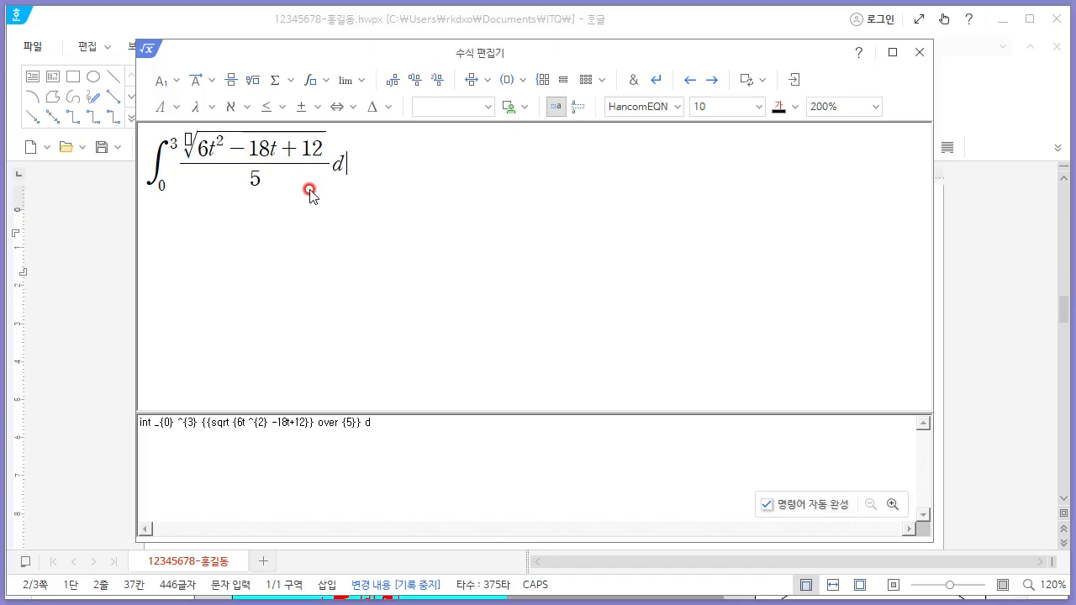
key(alt+Tab)
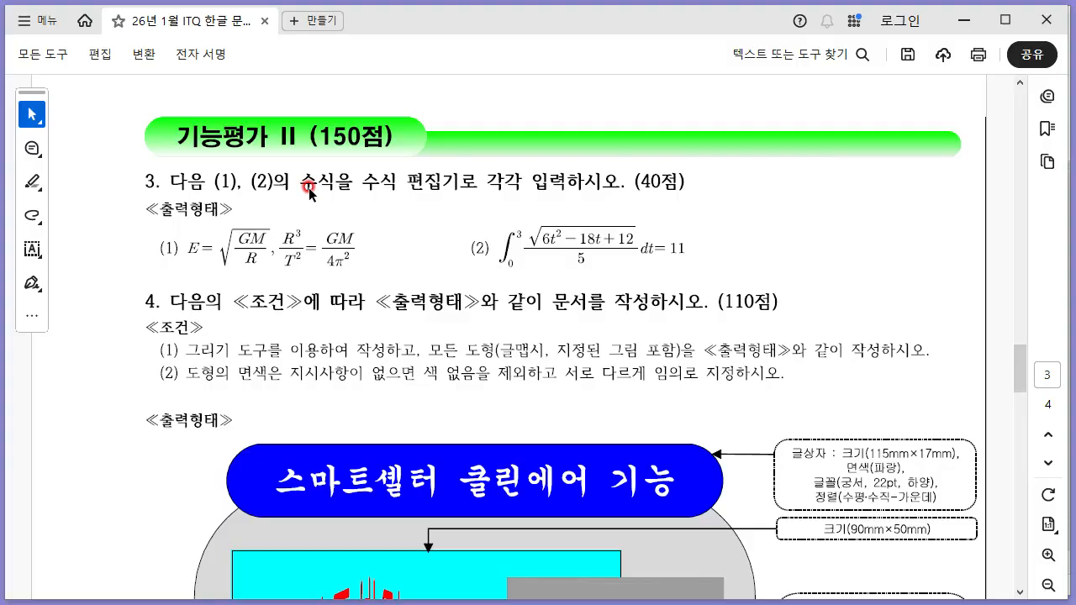
key(alt+Tab)
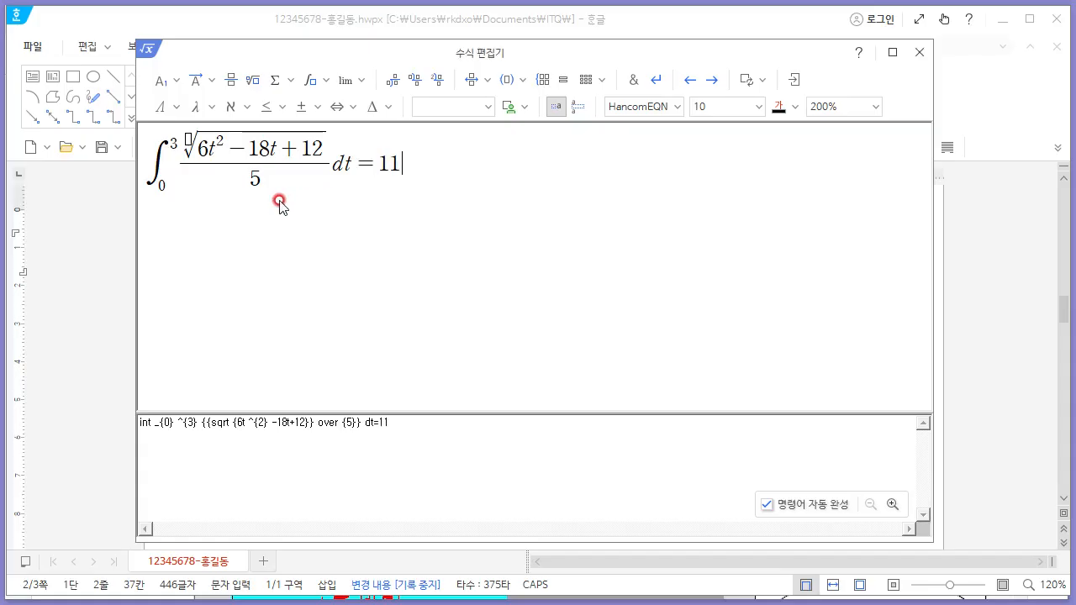
click(792, 81)
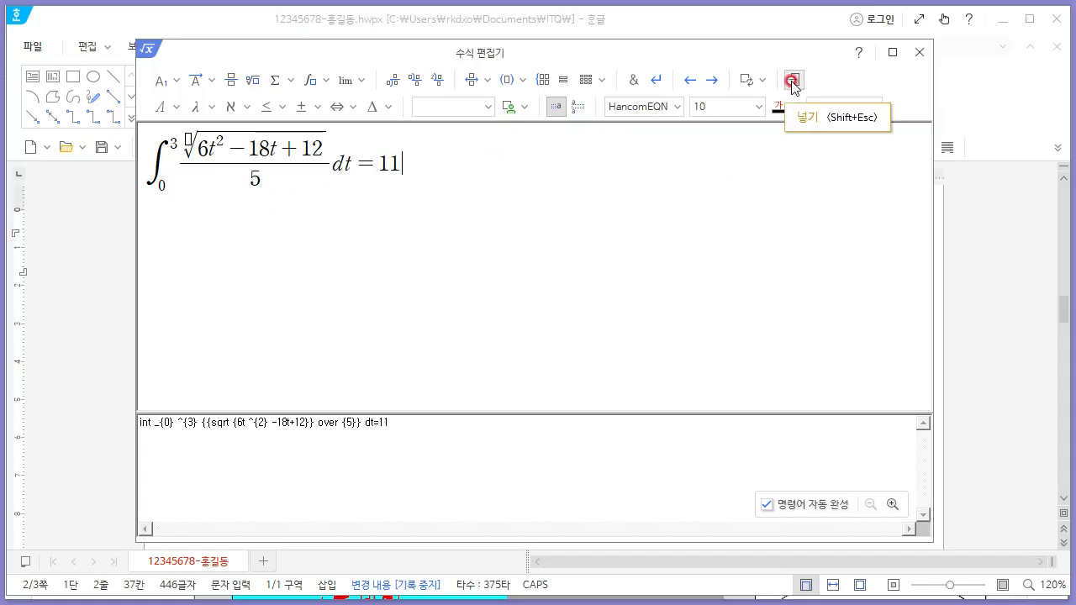
click(610, 316)
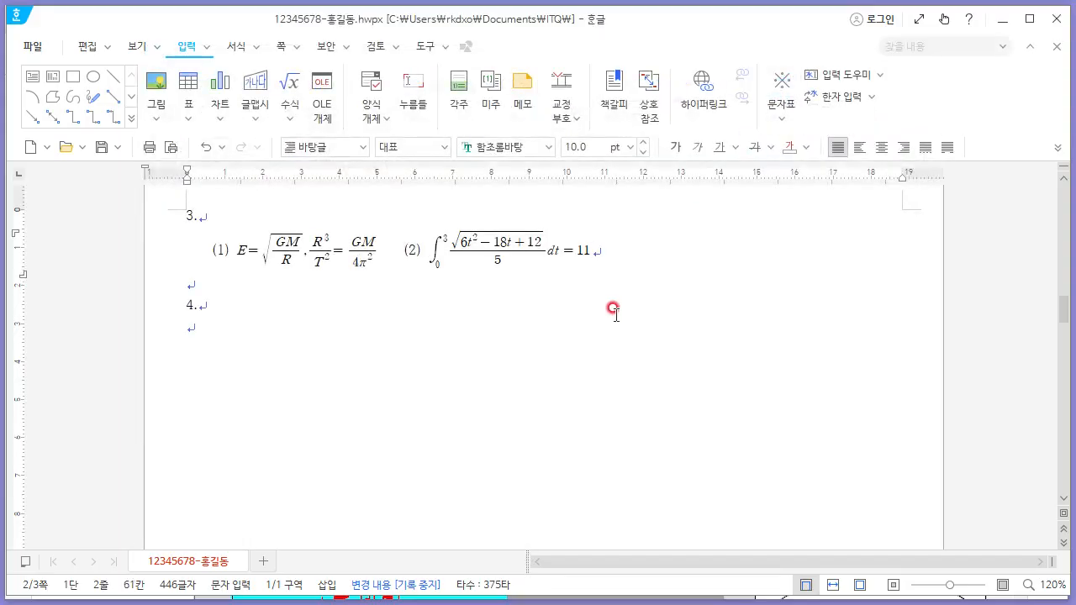
Review question 4's drawing in the exam PDF and draw a rectangle about 93 × 78 mm below item 4 in the Hangul document.
key(alt+Tab)
scroll(572, 277, down, 5)
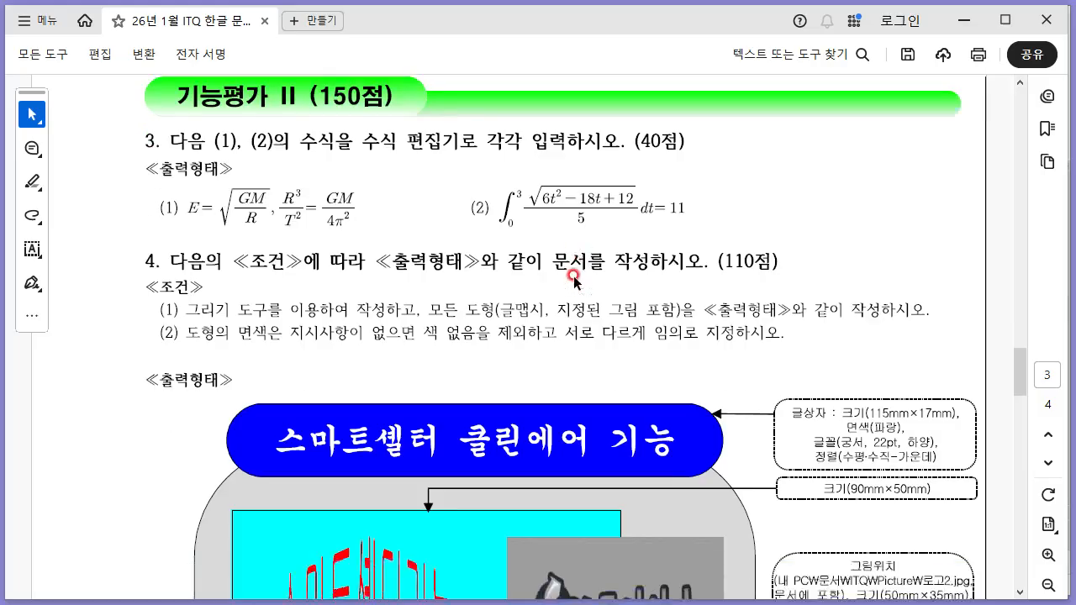
scroll(582, 290, down, 3)
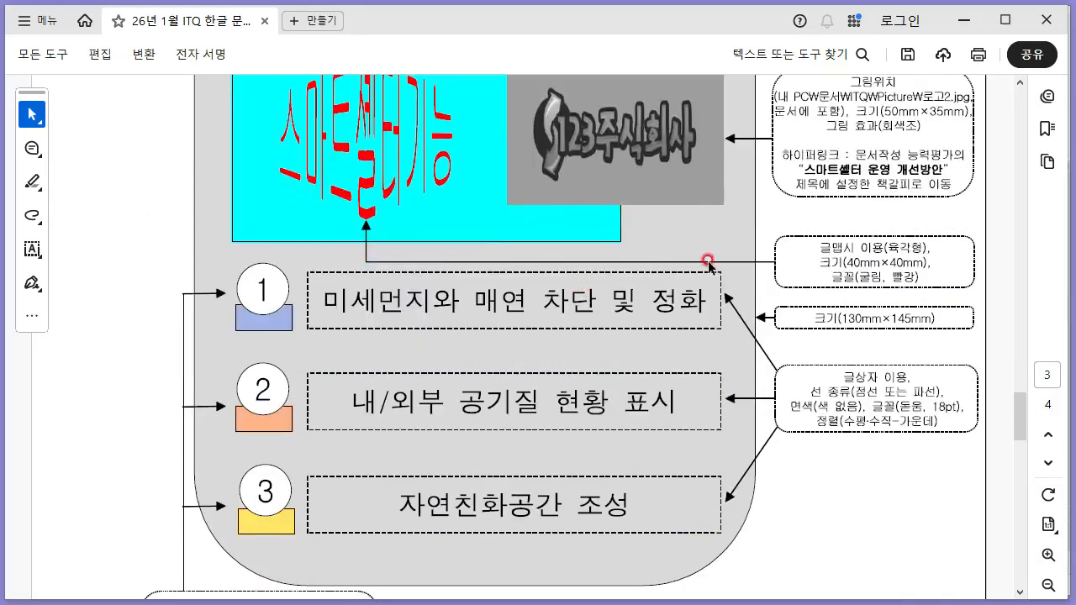
scroll(738, 295, up, 3)
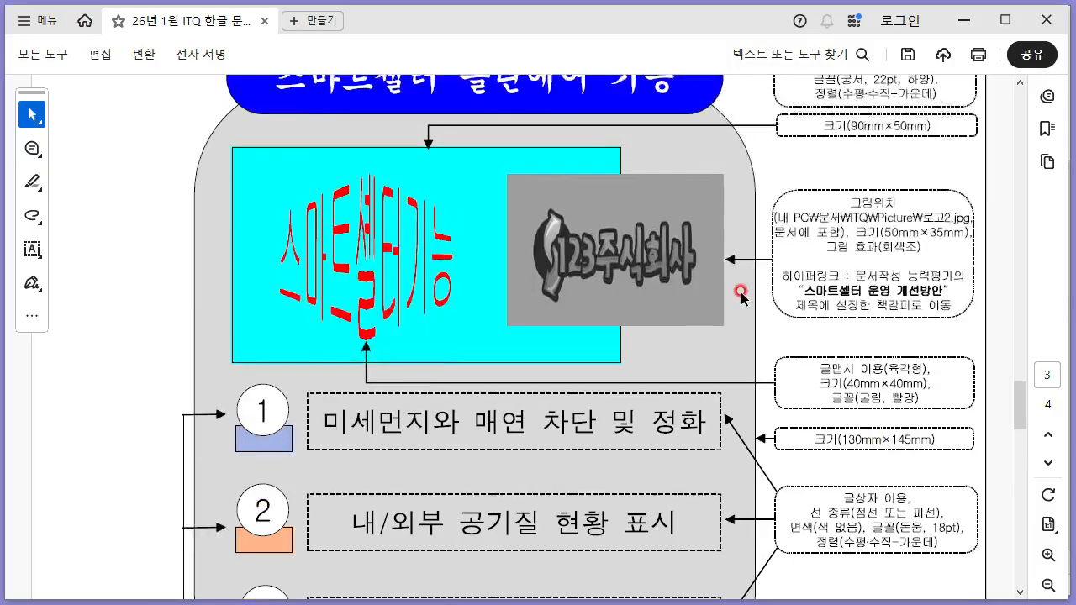
key(alt+Tab)
scroll(232, 330, down, 3)
click(73, 76)
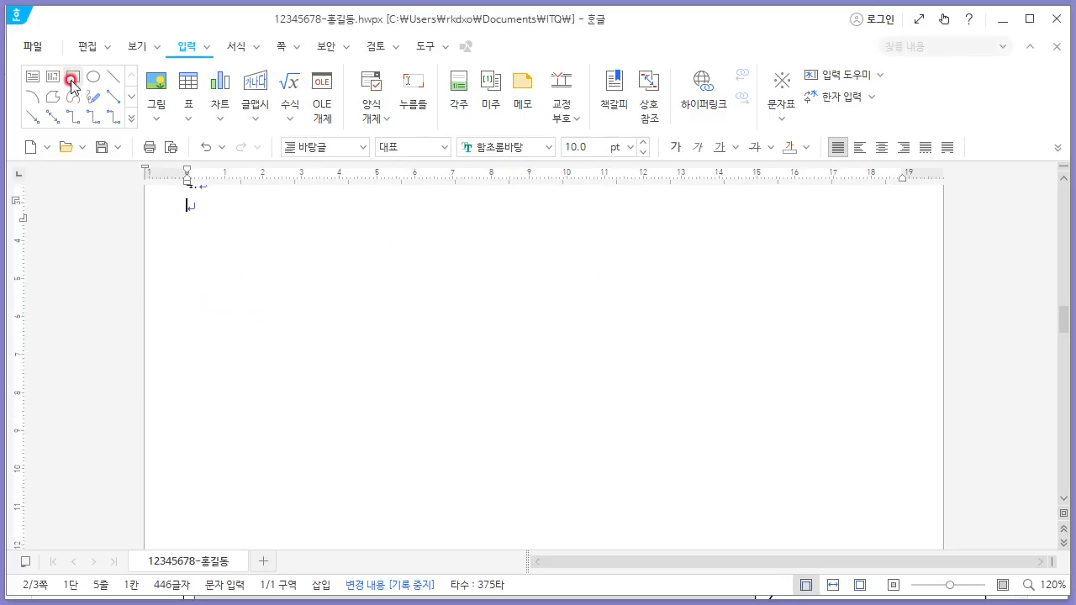
drag(254, 219, 609, 518)
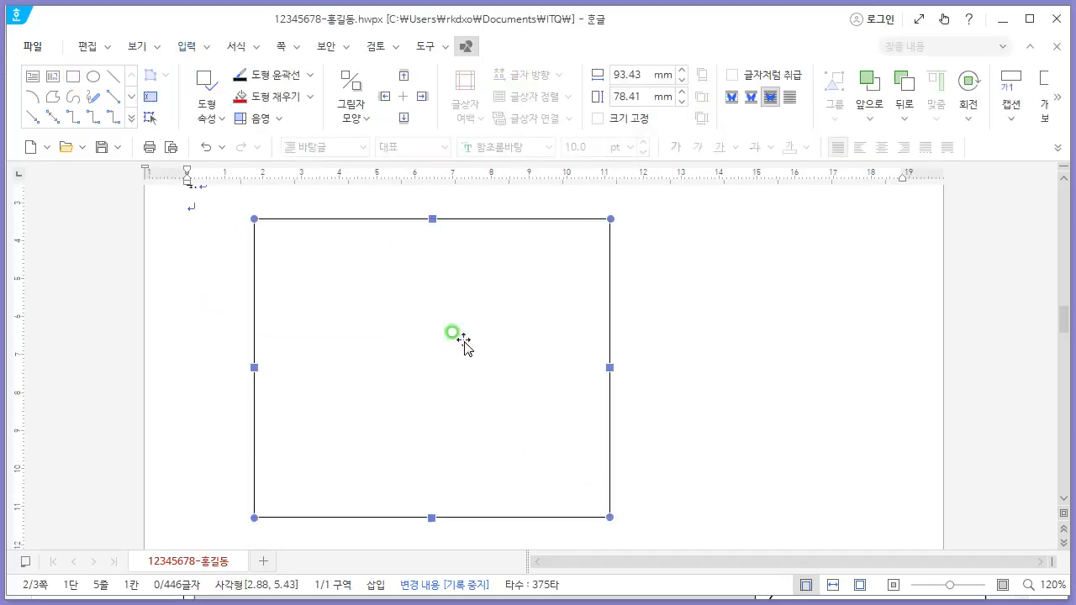
Set the rectangle's width to 130 mm and height to 145 mm as the exam PDF requires, and lock its size.
right_click(462, 341)
click(585, 209)
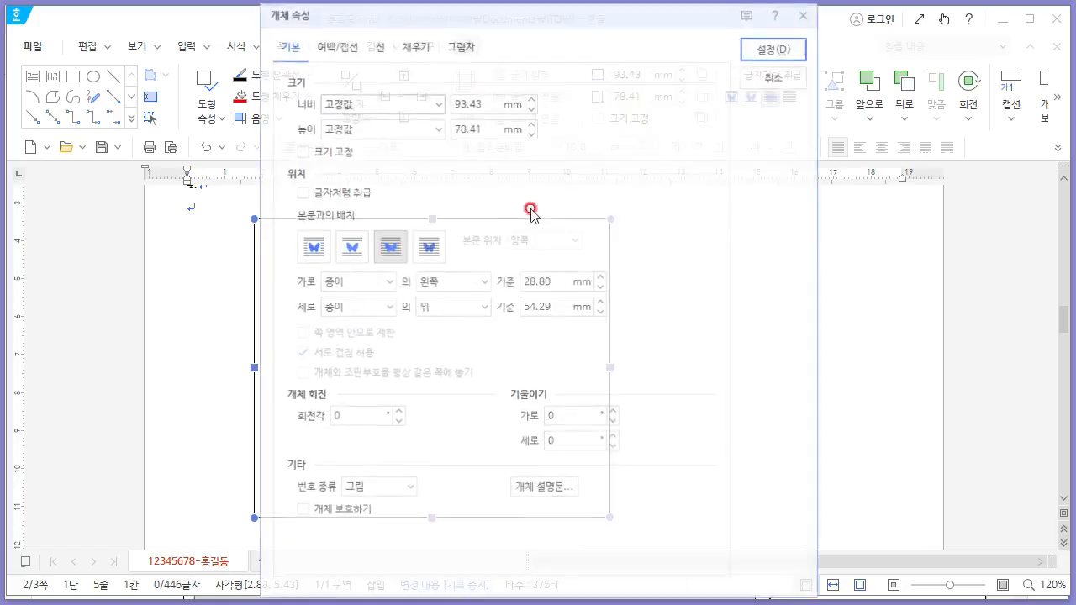
key(alt)
key(alt+Tab)
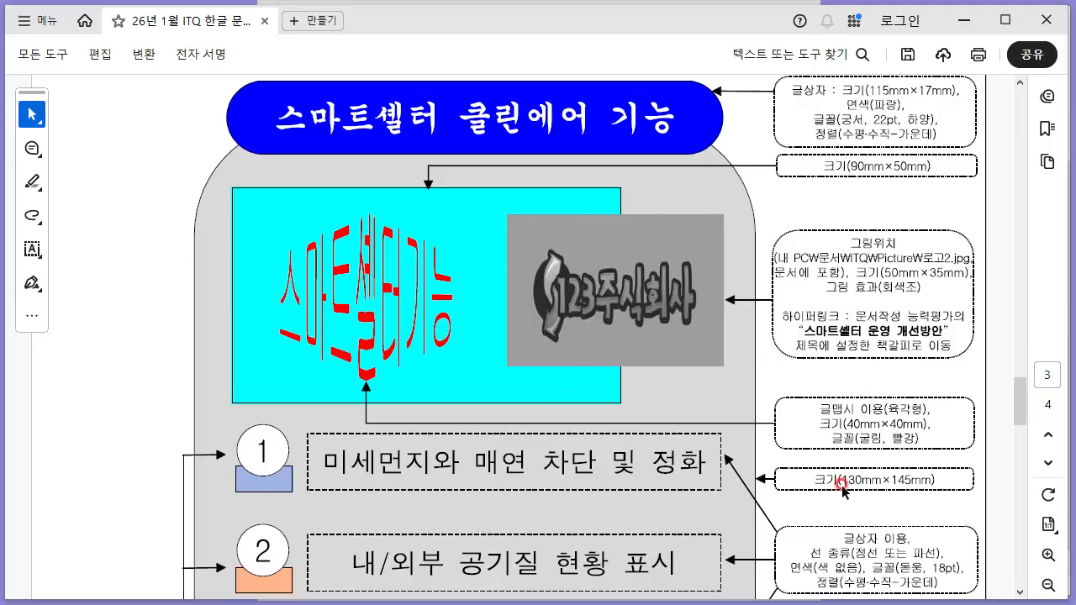
key(alt+Tab)
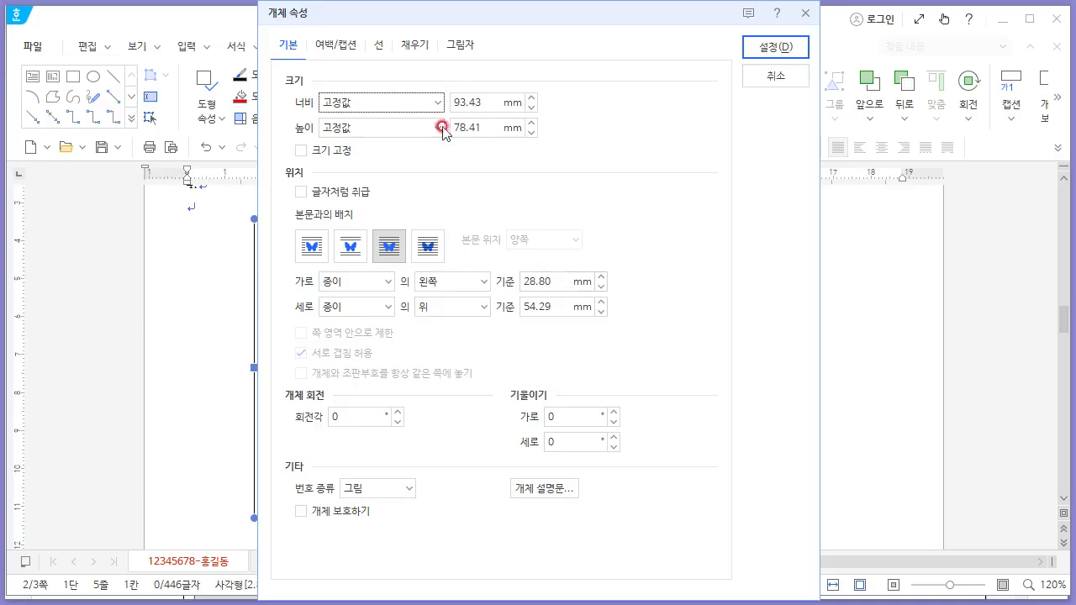
text(130)
key(Tab)
key(Tab)
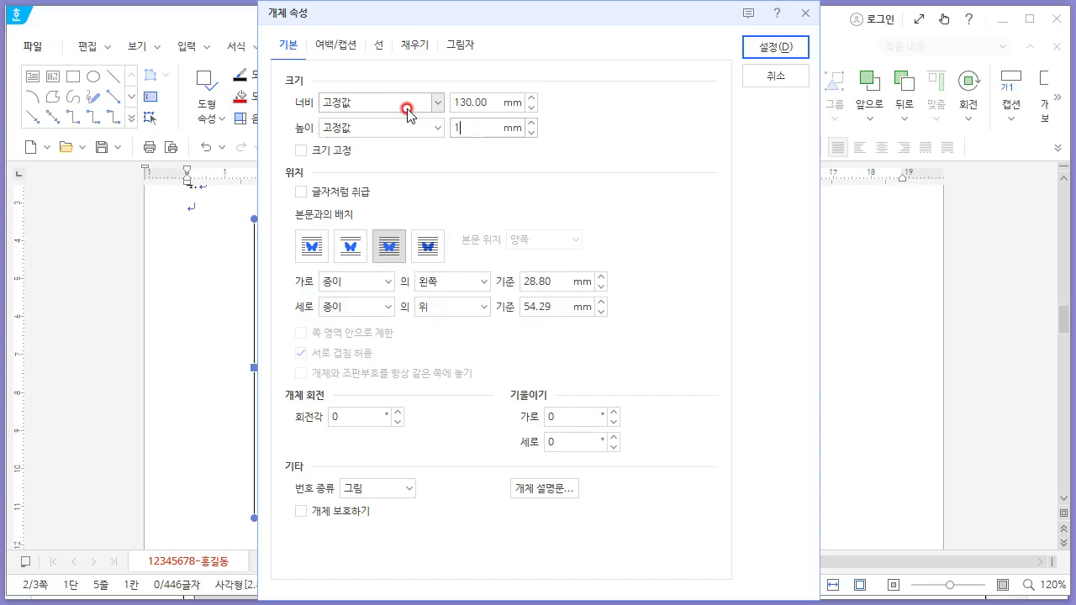
text(145)
key(Tab)
click(336, 160)
Give the rectangle rounded corners (둥근 모양).
click(328, 51)
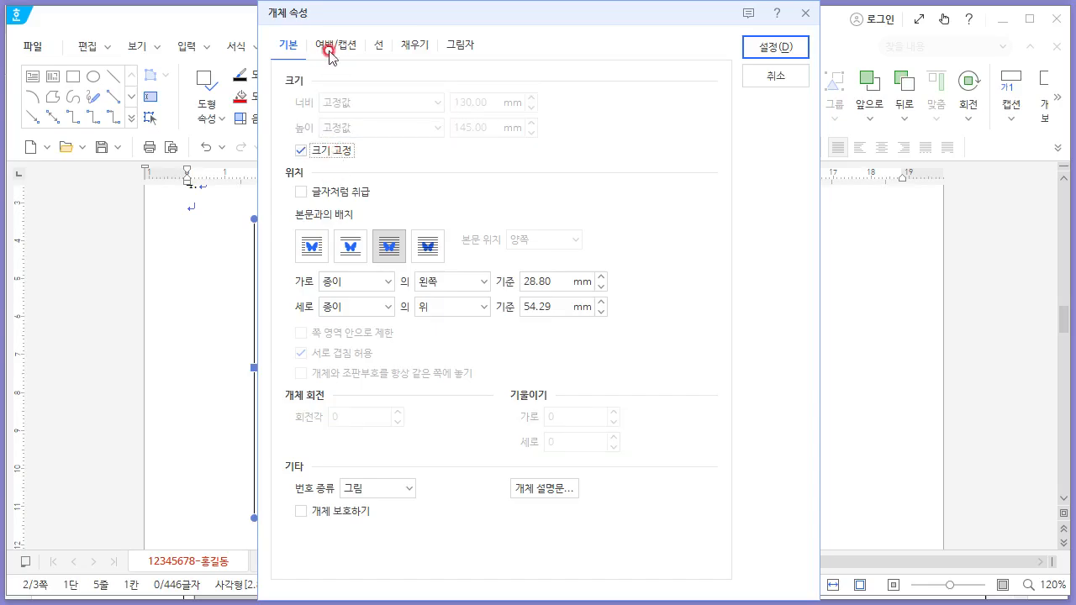
click(379, 48)
click(378, 260)
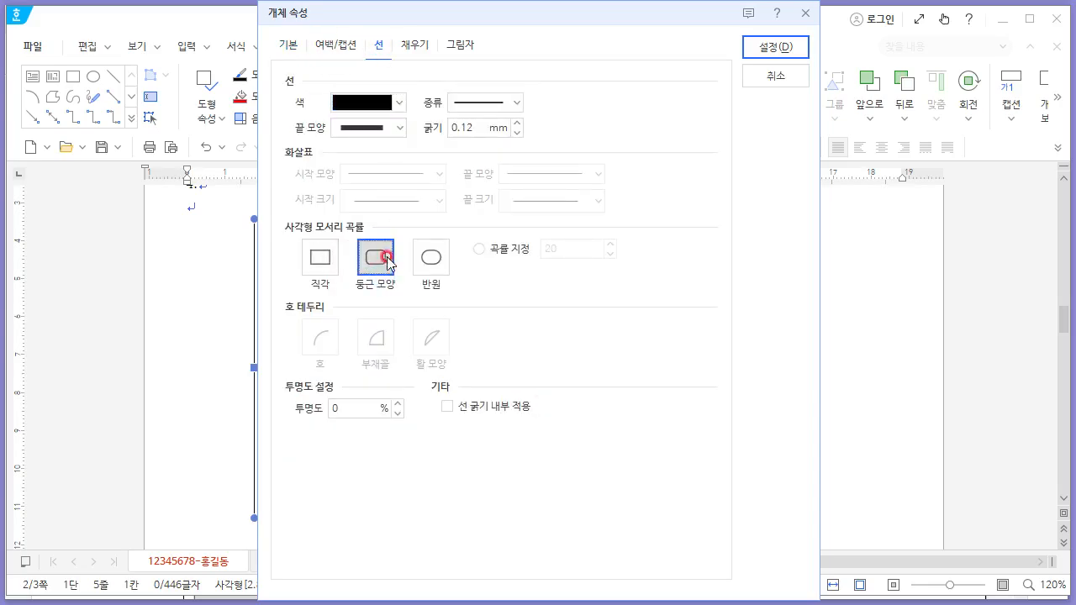
click(403, 103)
Fill the rectangle with a light grey colour and apply its object properties.
click(413, 44)
click(376, 139)
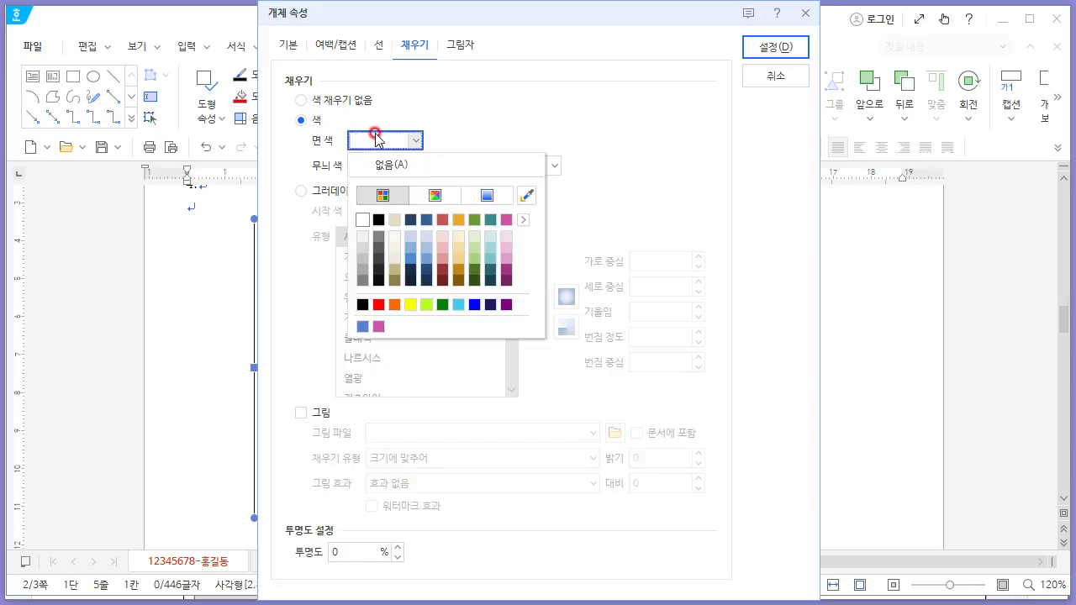
click(361, 261)
click(378, 141)
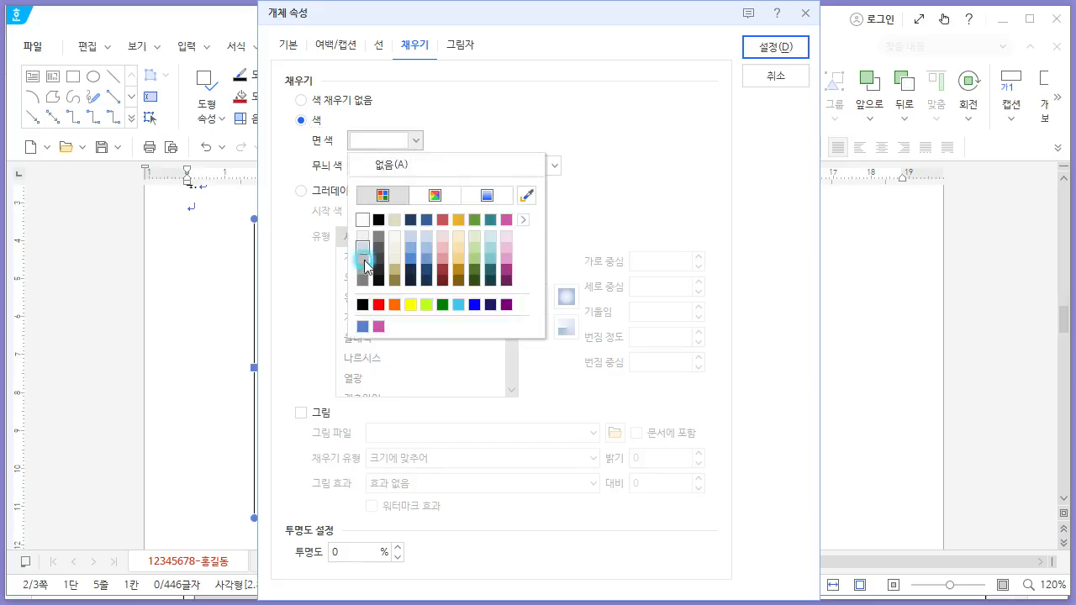
click(362, 261)
click(781, 52)
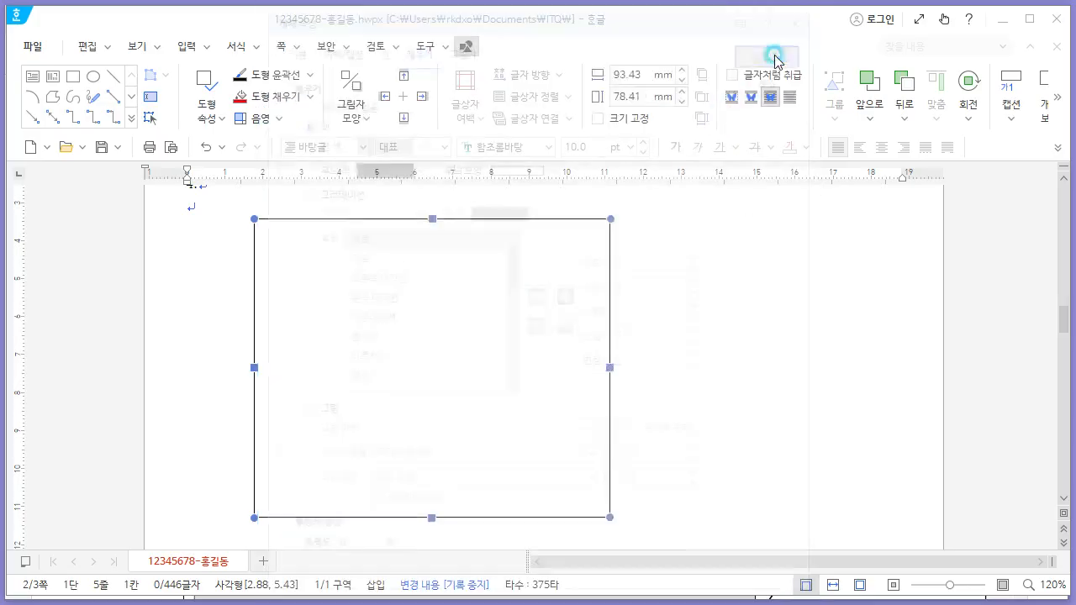
Draw a horizontal text box about 93 × 15 mm across the grey shape's upper edge, following the exam PDF's layout.
scroll(648, 227, down, 3)
scroll(663, 232, up, 4)
key(alt+Tab)
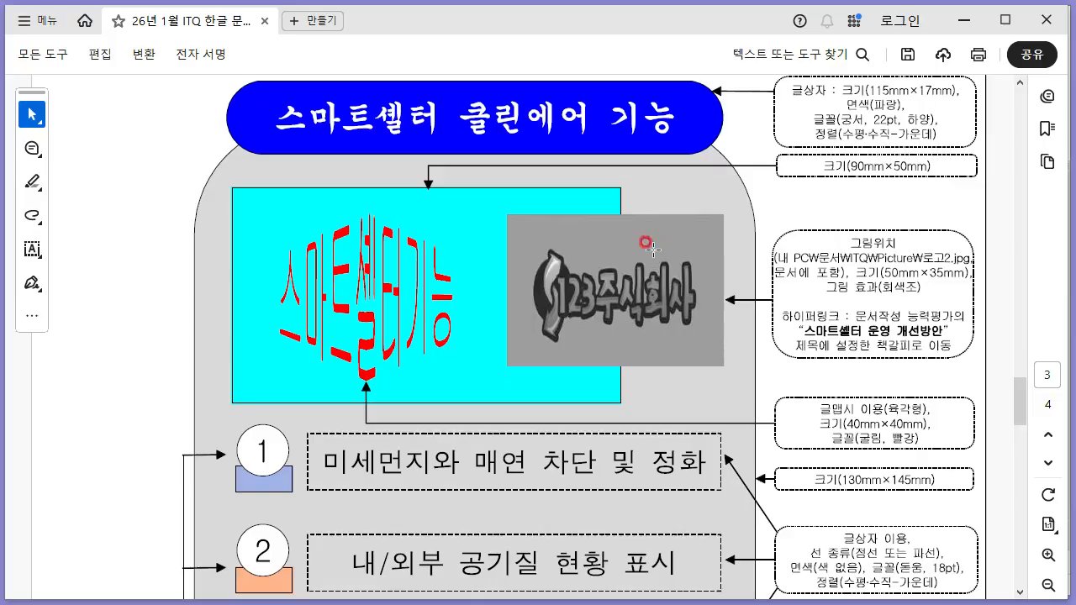
scroll(649, 242, up, 1)
key(alt+Tab)
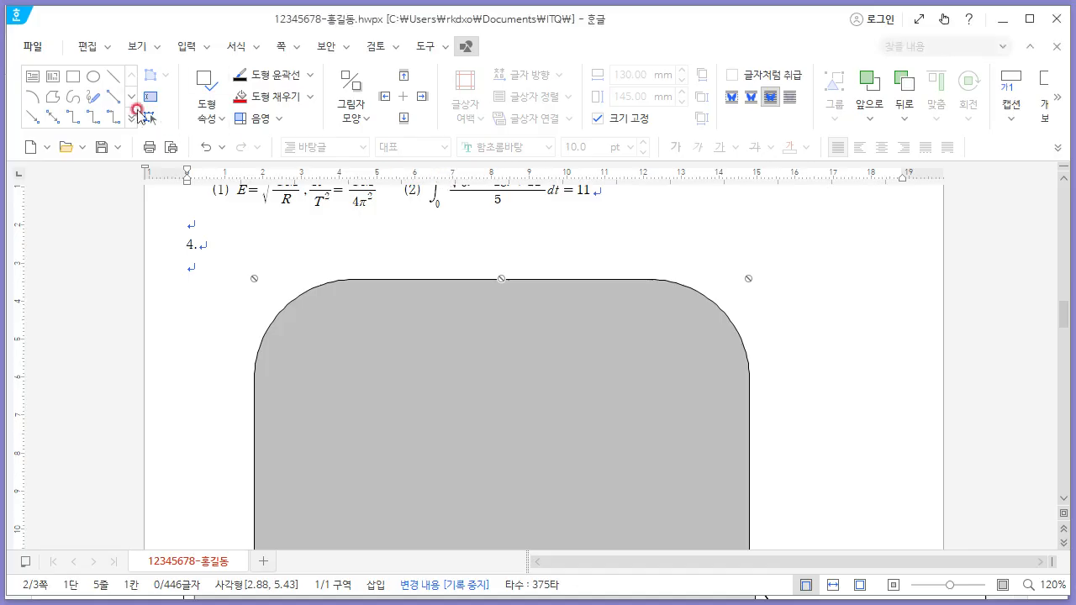
click(32, 76)
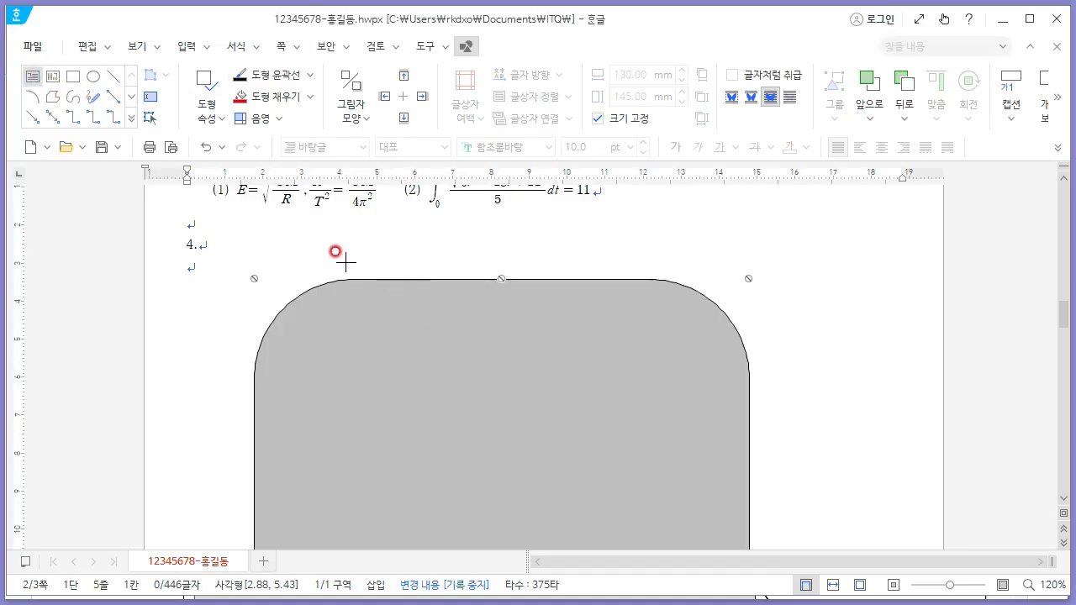
drag(341, 261, 689, 318)
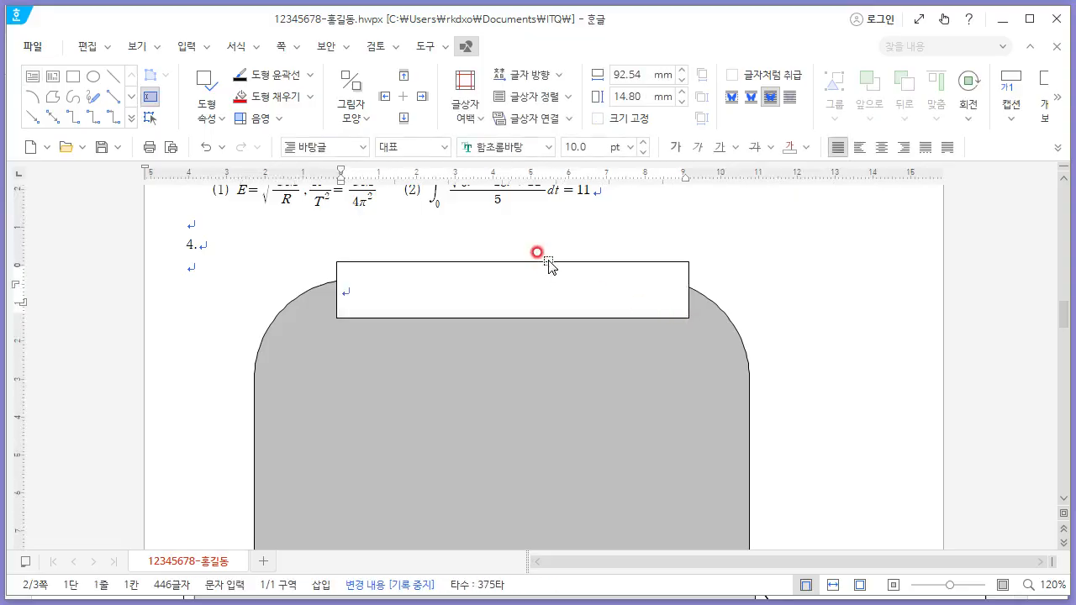
Set the text box's width to 115 mm and height to 17 mm, and lock its size.
click(548, 266)
right_click(548, 267)
click(627, 212)
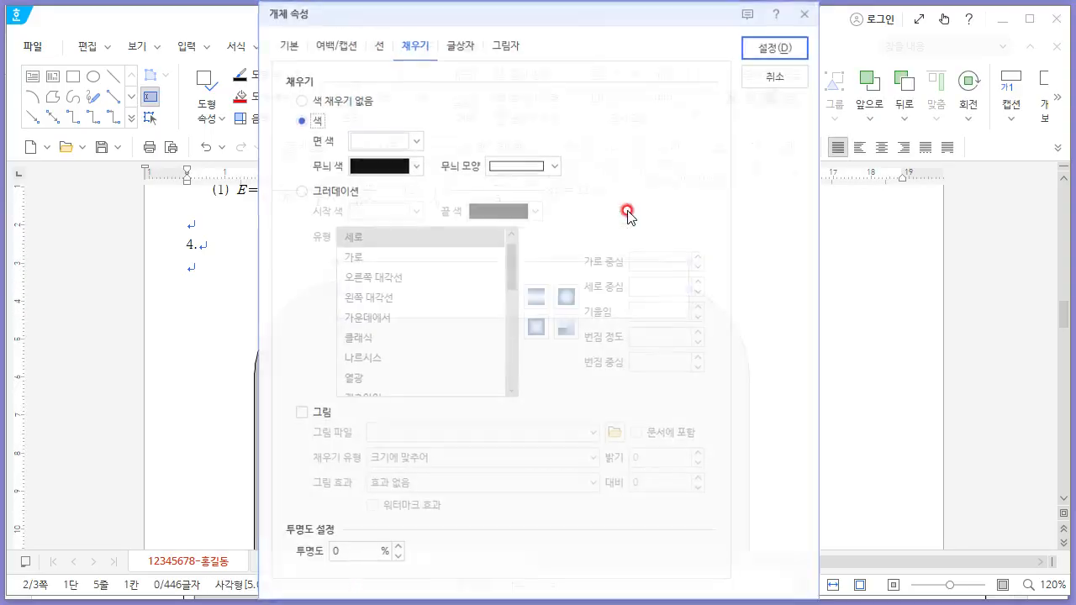
key(alt+Tab)
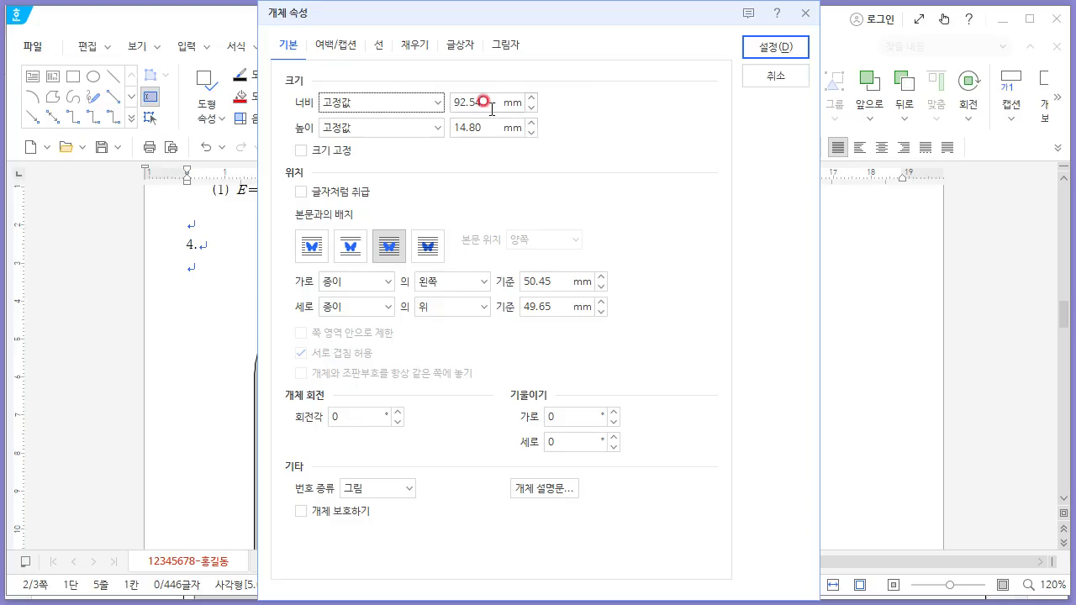
drag(483, 102, 356, 105)
text(115)
key(Tab)
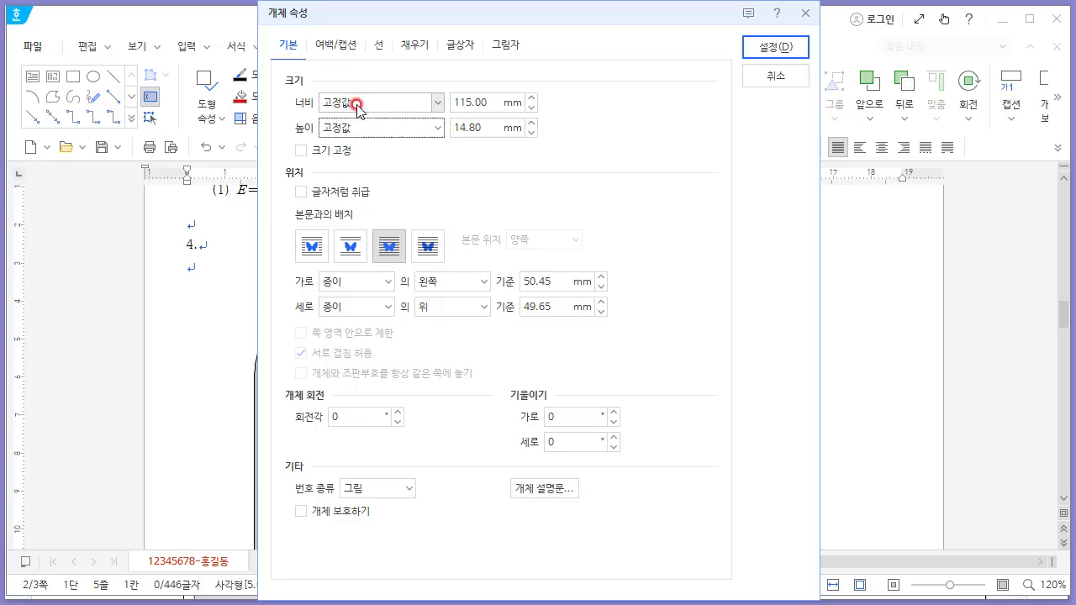
key(Tab)
text(17)
key(Tab)
key(space)
Check the title box's shape in the exam PDF and give the text box semicircular ends (반원).
key(alt+Tab)
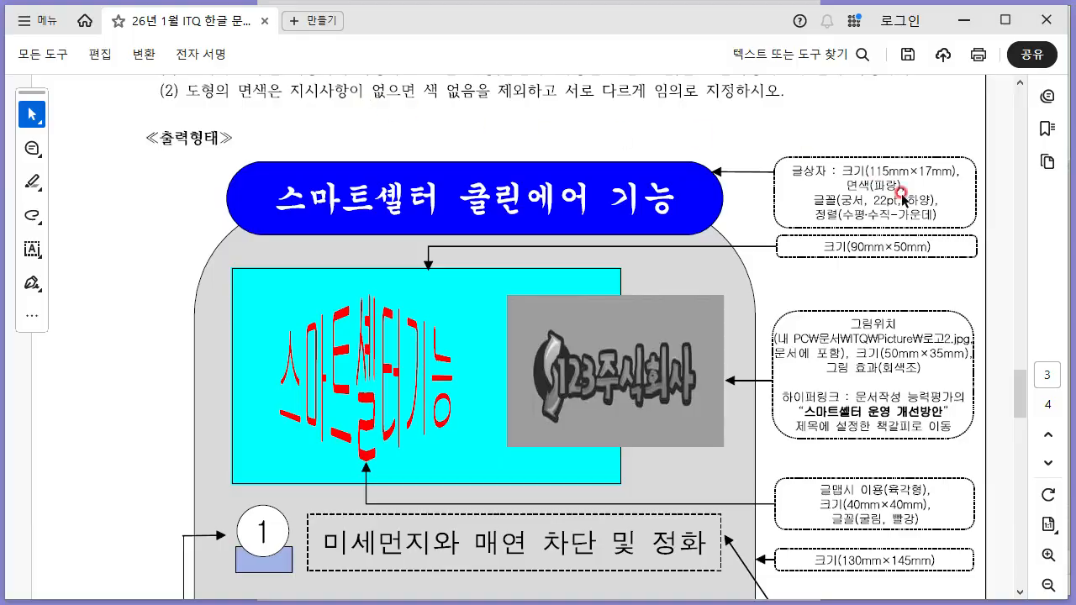
key(alt+Tab)
key(alt+Tab)
key(alt+Tab)
click(378, 45)
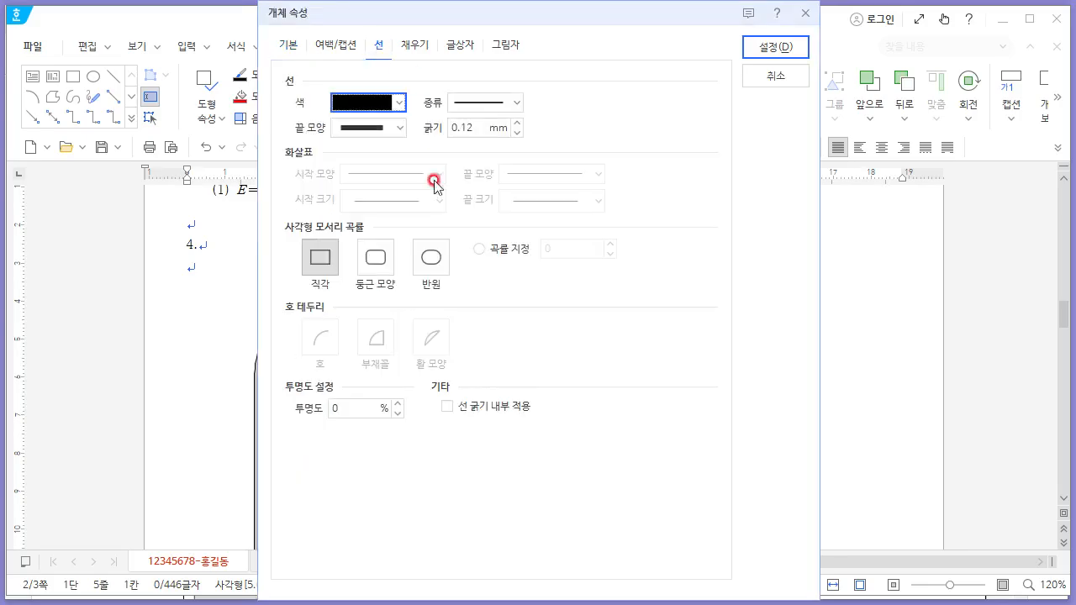
click(431, 256)
Fill the text box with blue, apply its properties and centre it horizontally over the grey shape's upper edge.
click(434, 44)
click(383, 141)
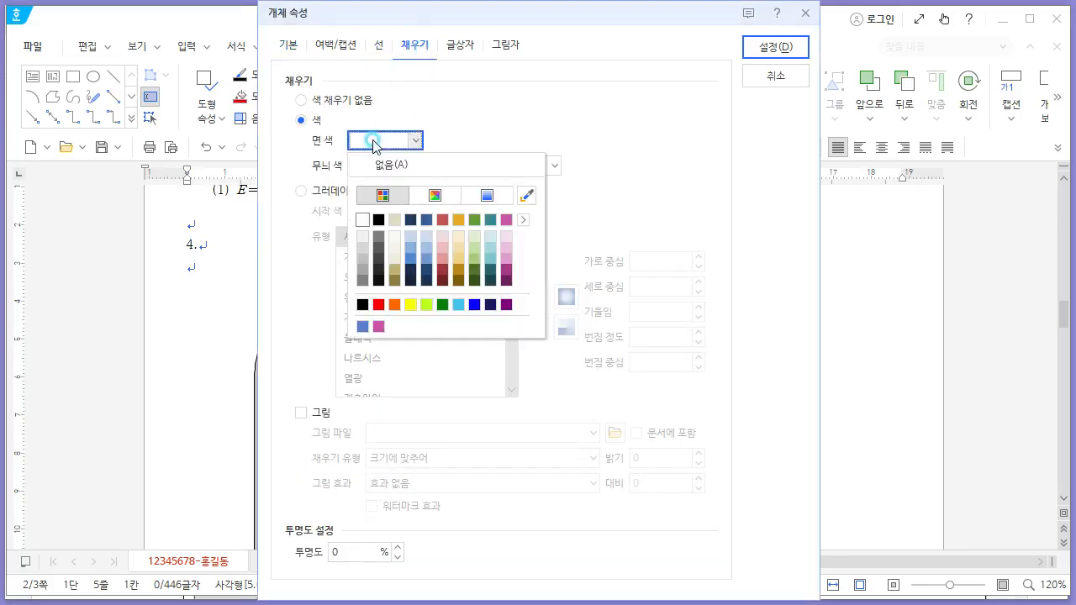
click(444, 313)
click(380, 141)
click(475, 304)
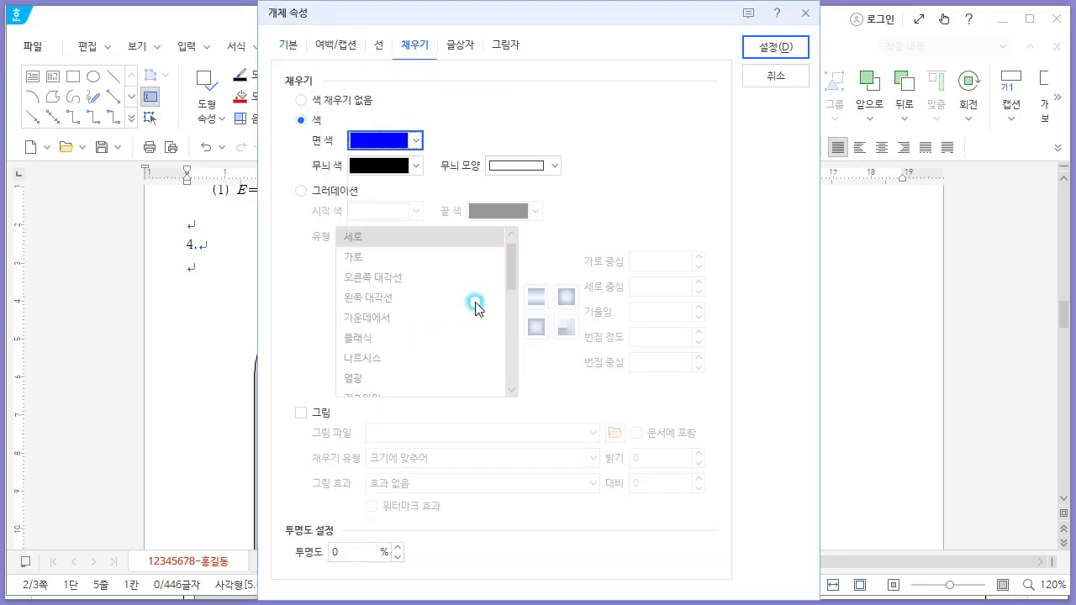
key(alt+Tab)
key(alt+Tab)
click(771, 45)
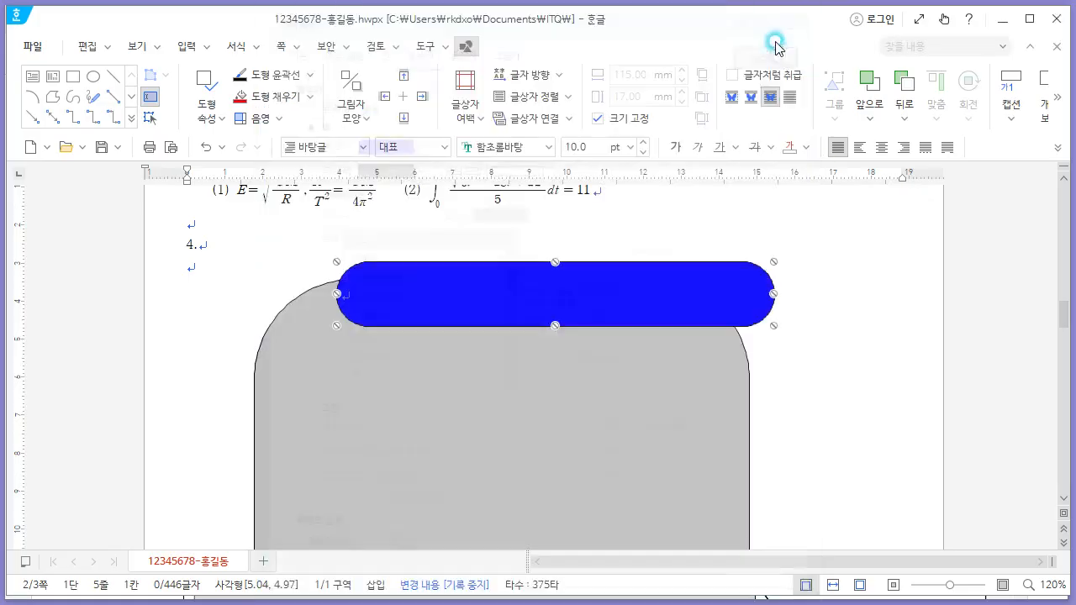
drag(555, 271, 508, 277)
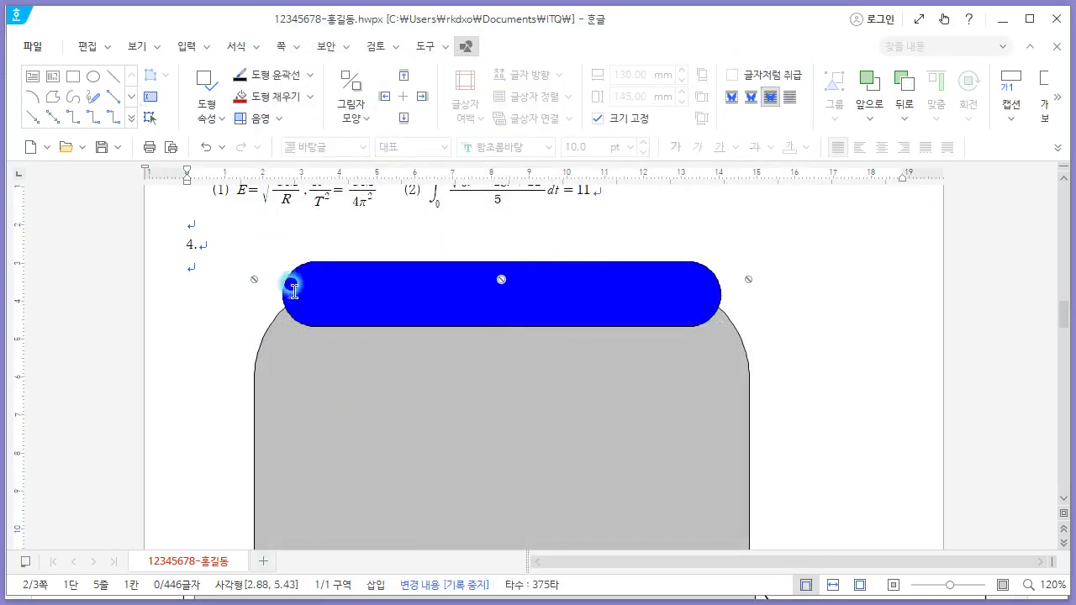
Enter the title "스마트셸터 클린에어 기능" in the blue text box, following the exam PDF.
key(alt+Tab)
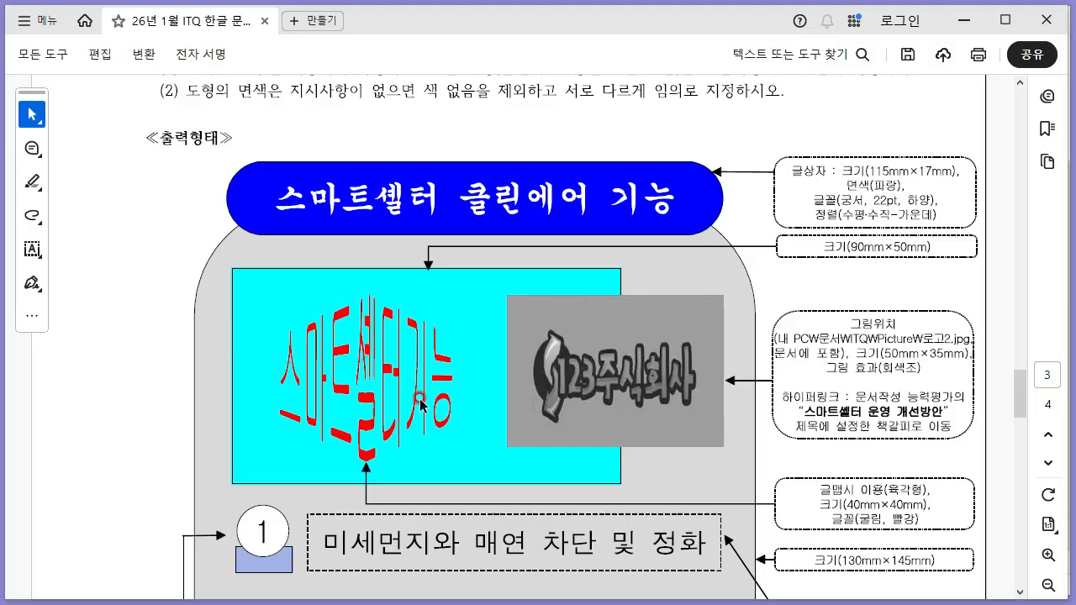
key(alt+Tab)
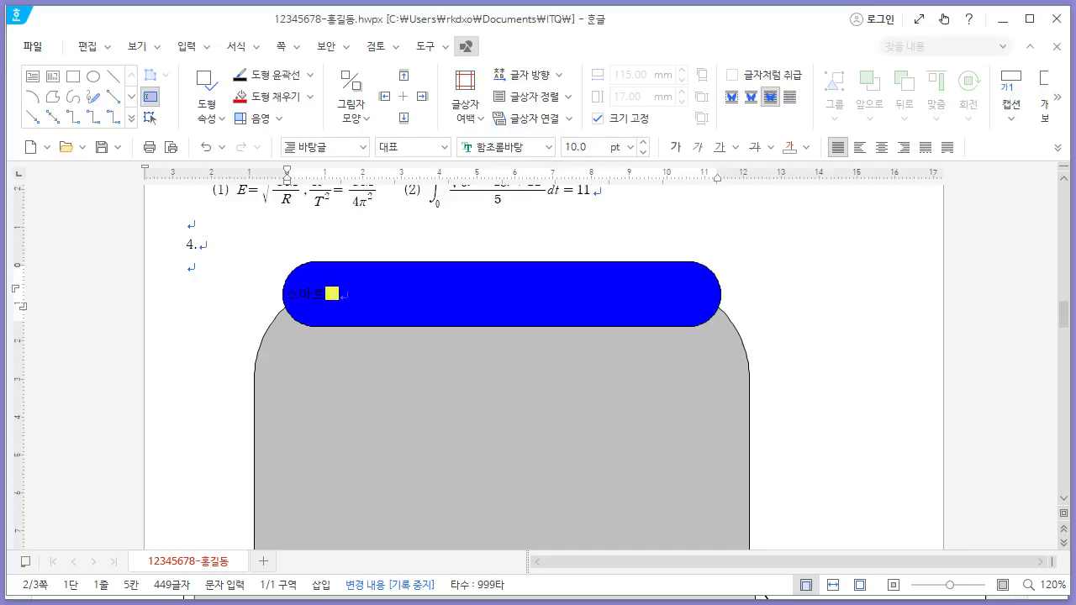
text(글)
text(린)
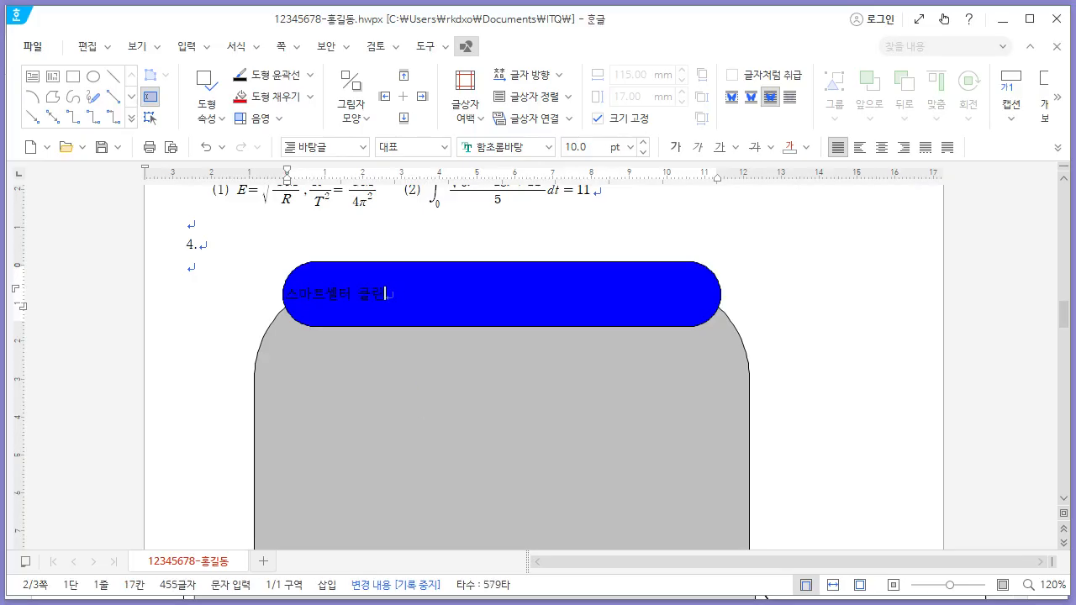
key(alt+Tab)
key(alt+Tab)
text(에어 기)
Select the title text in the blue box and check its required font and alignment in the exam PDF.
drag(432, 289, 264, 289)
key(alt+Tab)
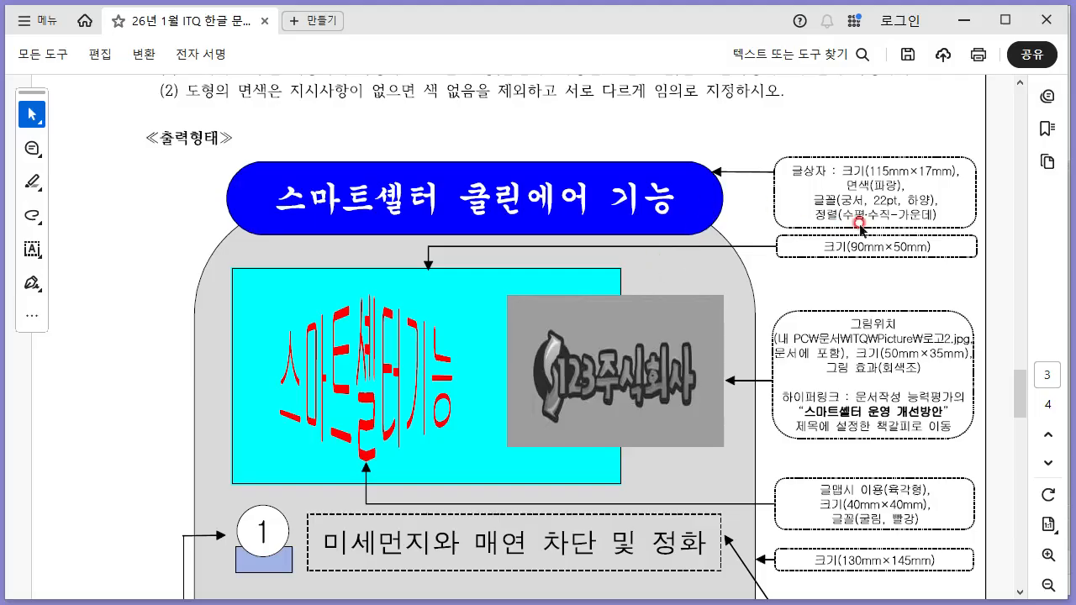
Format the blue title box text as centred, 궁서 font, 22 pt, in white.
key(alt+Tab)
click(881, 146)
key(alt+Tab)
key(alt+Tab)
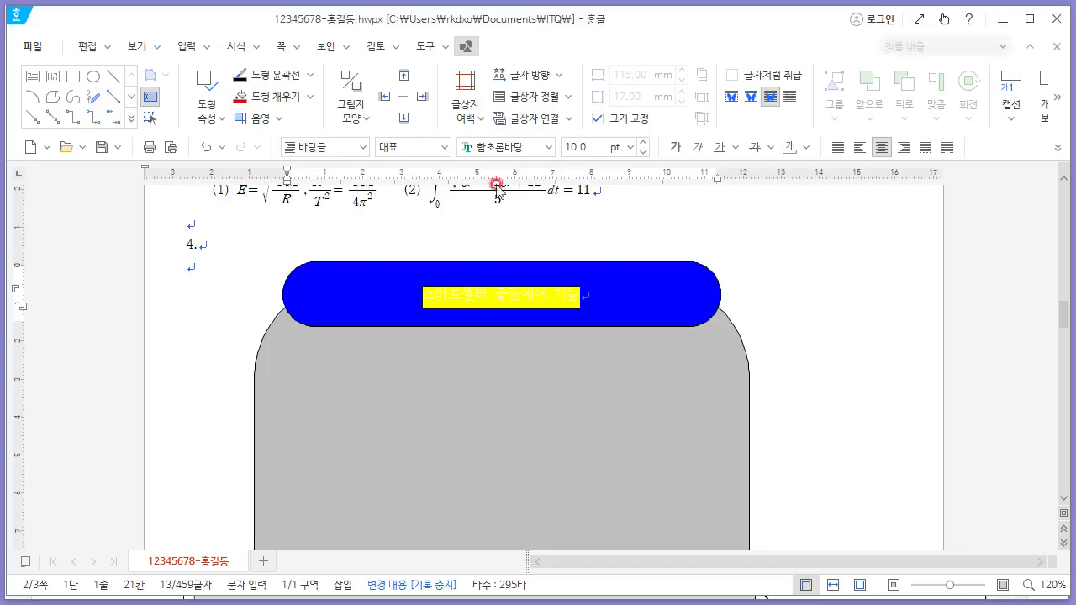
click(548, 147)
text(궁서)
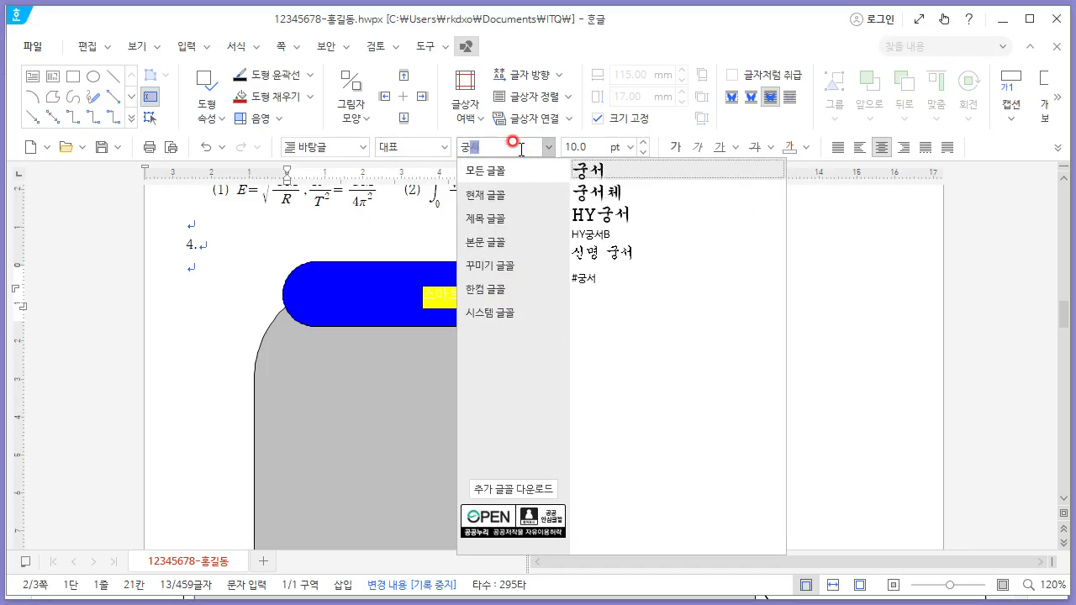
key(Tab)
text(22)
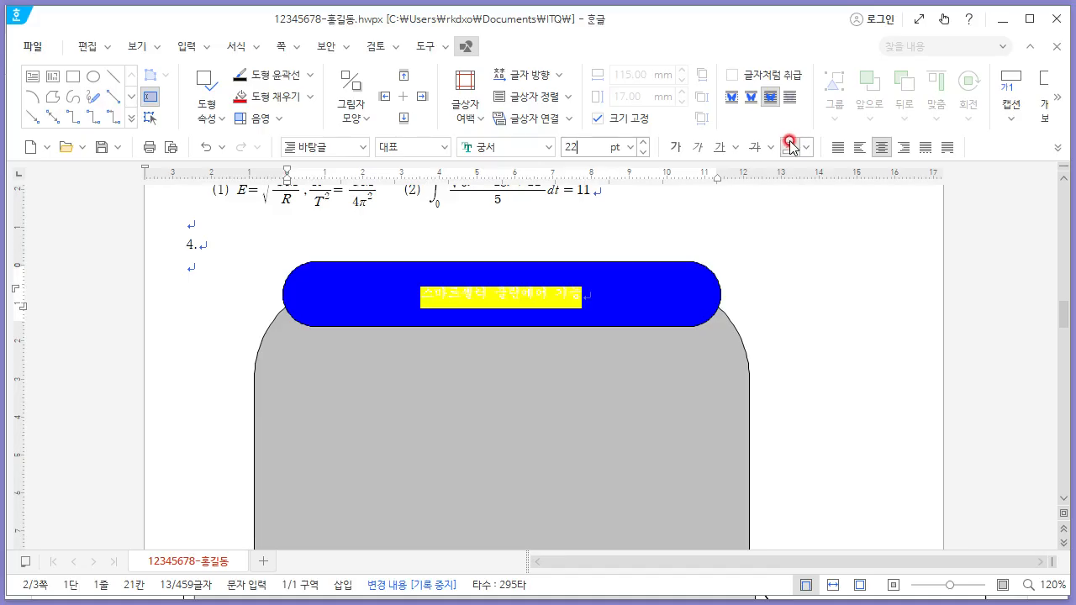
click(790, 147)
click(774, 367)
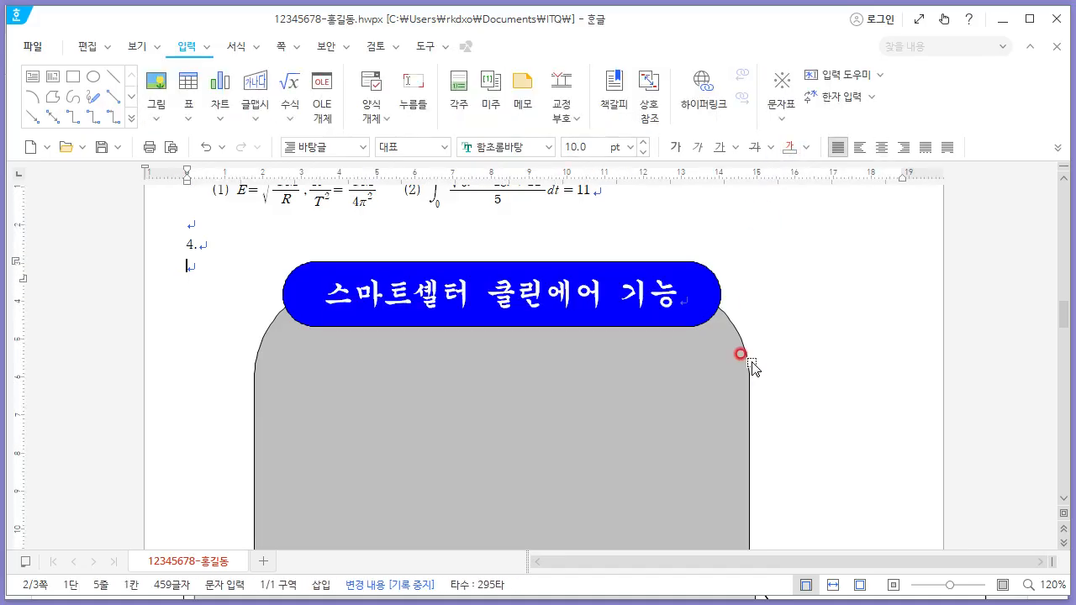
Draw a rectangle about 81 mm wide and 39 mm high on the gray shape, below the title box.
key(alt+Tab)
scroll(685, 291, down, 2)
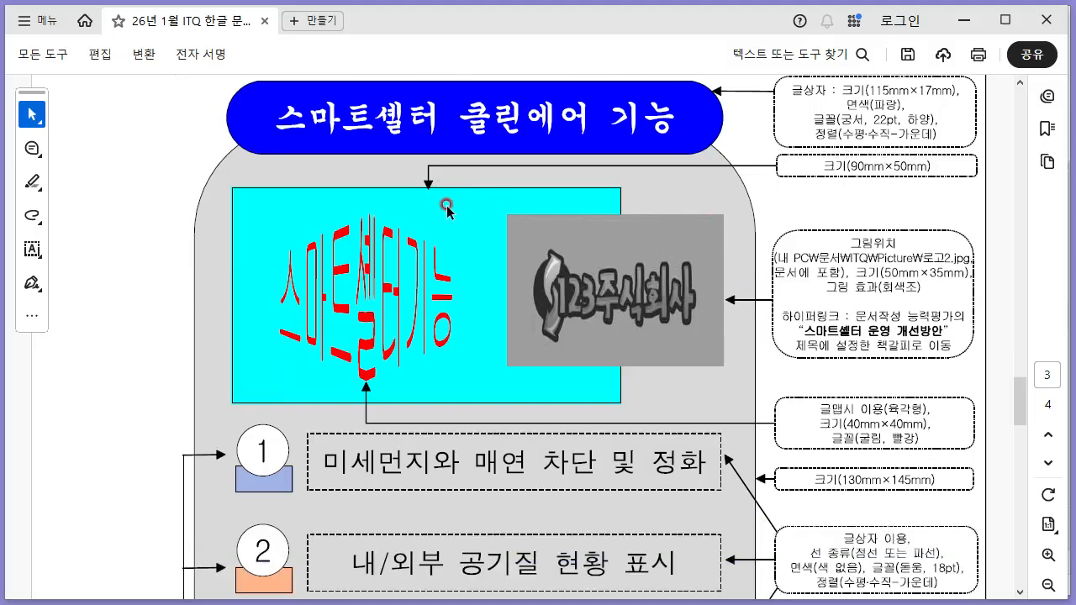
key(alt+Tab)
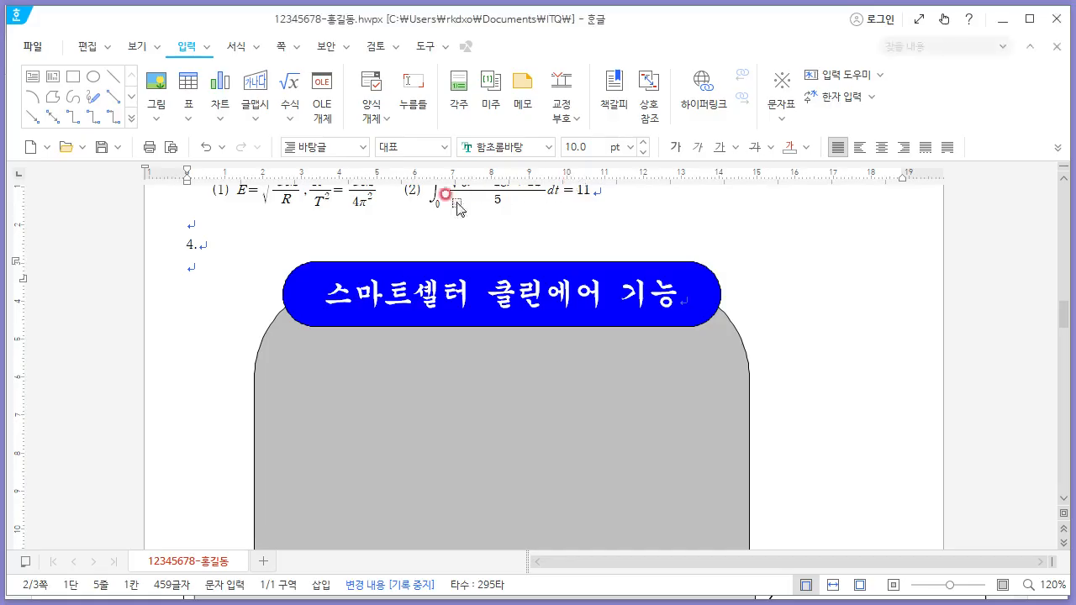
scroll(452, 203, down, 2)
click(73, 76)
mouse_move(282, 297)
mouse_down()
mouse_move(558, 463)
mouse_move(588, 446)
mouse_up()
Set the new rectangle's width to 90 mm and height to 50 mm, and lock its size.
right_click(424, 320)
click(512, 209)
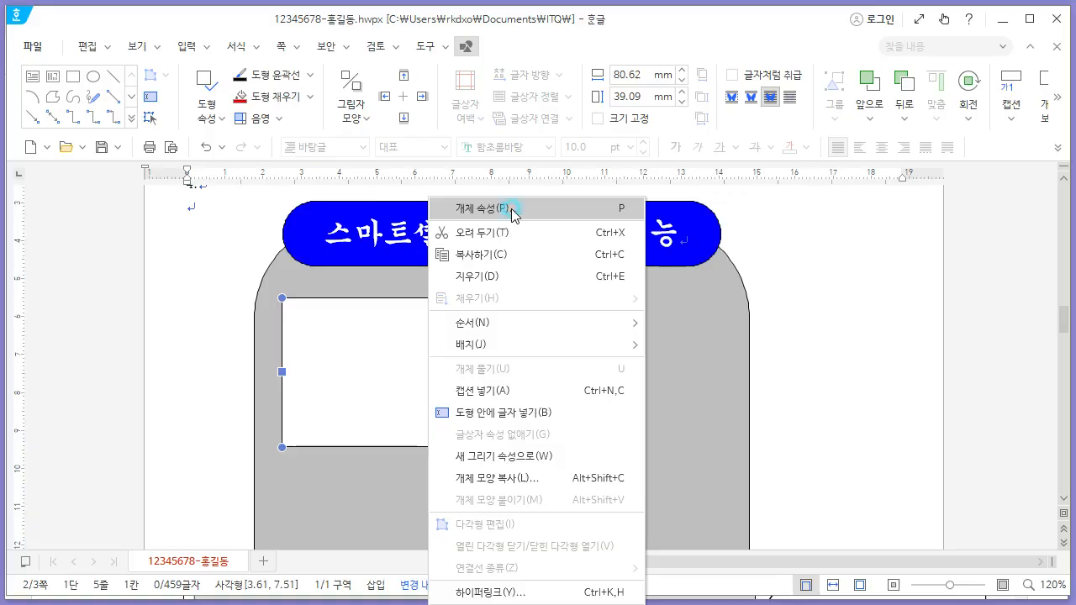
click(289, 45)
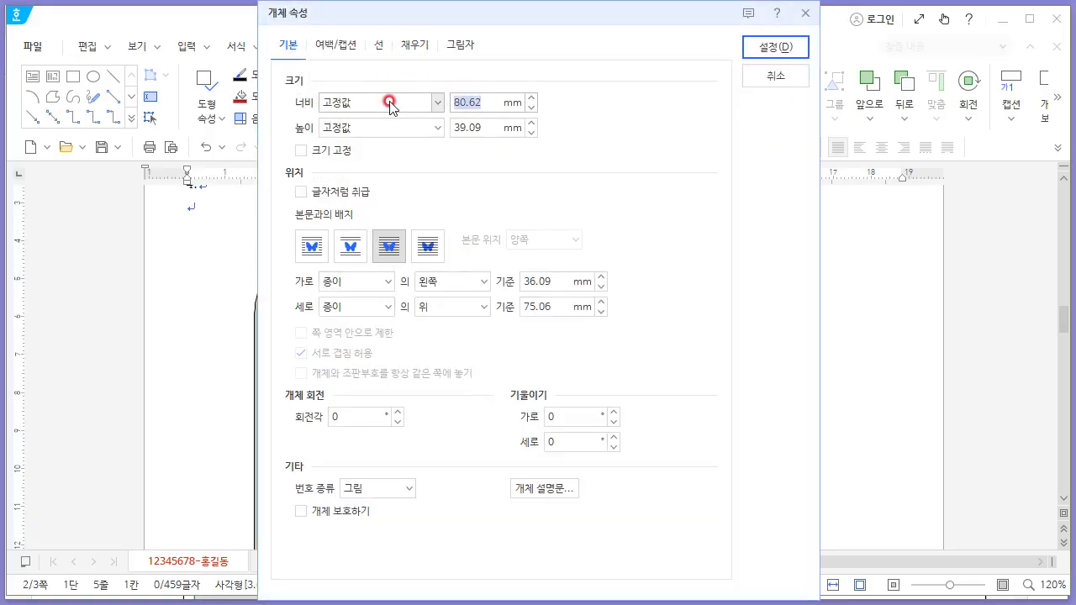
text(90)
key(Tab)
key(Tab)
text(50)
key(Tab)
key(space)
Fill the rectangle with sky blue and shift it slightly toward the gray shape's upper-left corner.
click(412, 46)
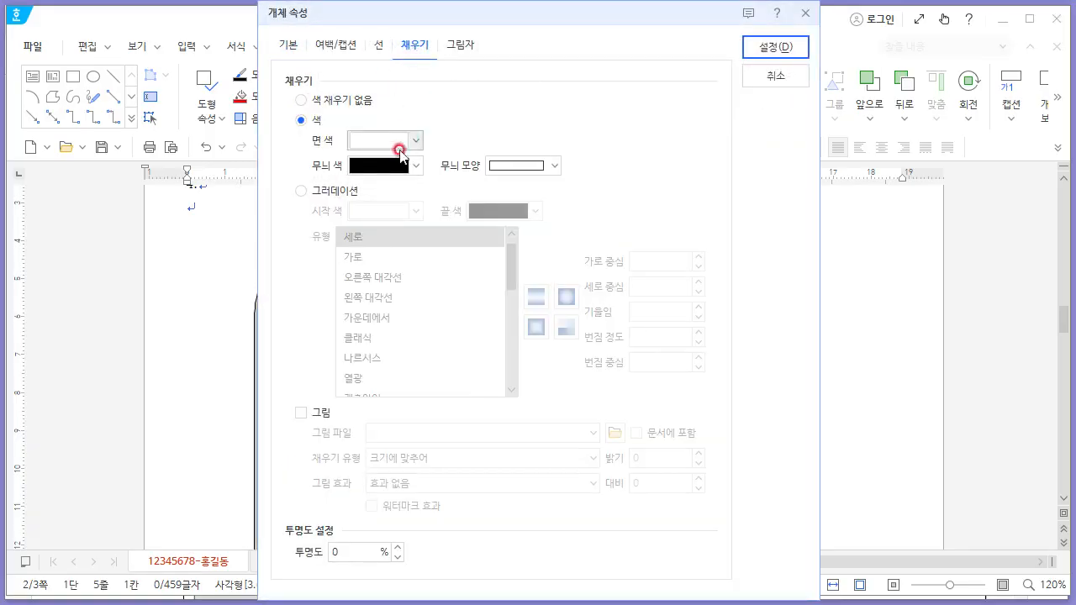
click(382, 142)
click(458, 306)
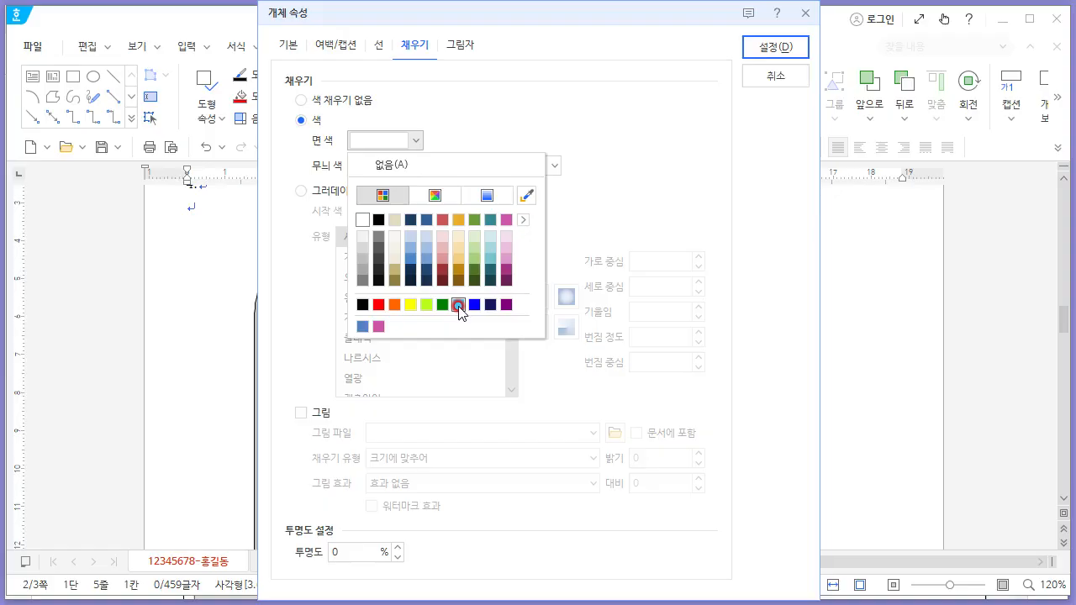
click(775, 50)
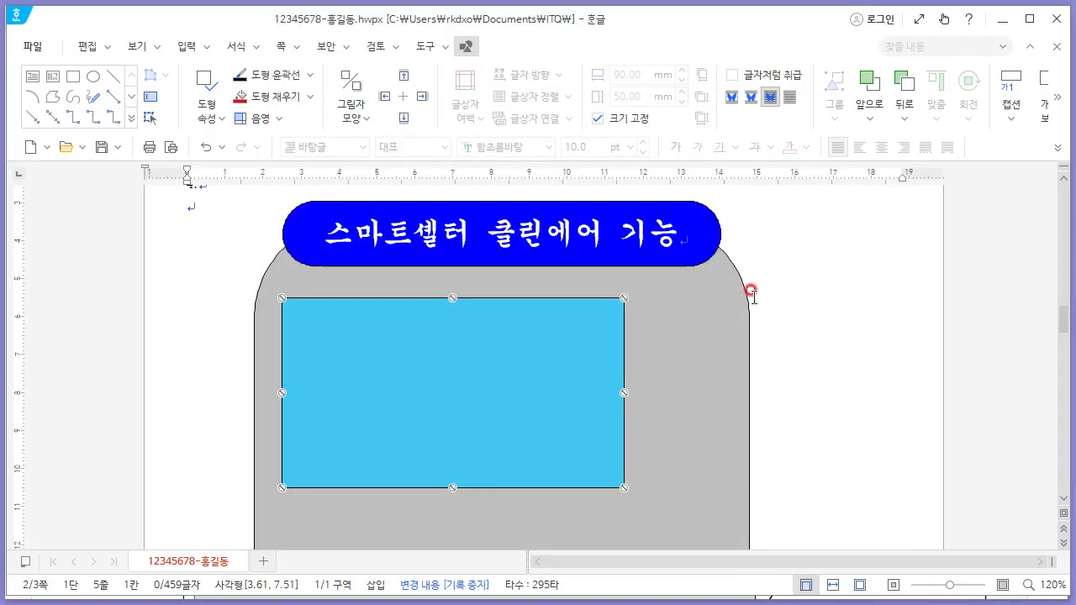
key(alt+Tab)
key(alt+Tab)
drag(427, 330, 422, 323)
Start a WordArt (글맵시) object in the dark-red hexagon style with the text 스마트셸터기능.
key(alt+Tab)
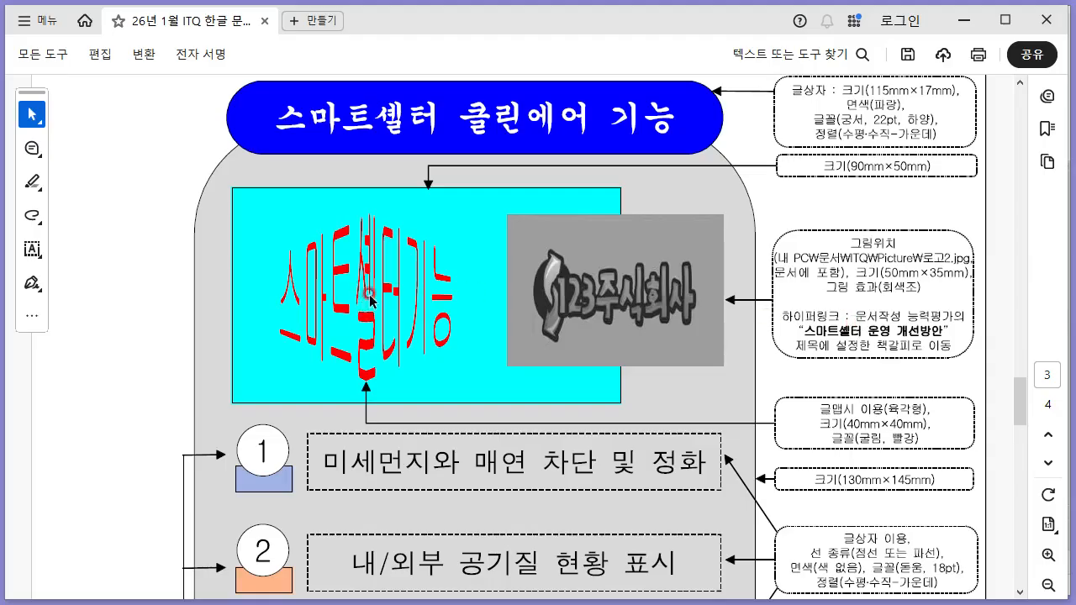
key(alt+Tab)
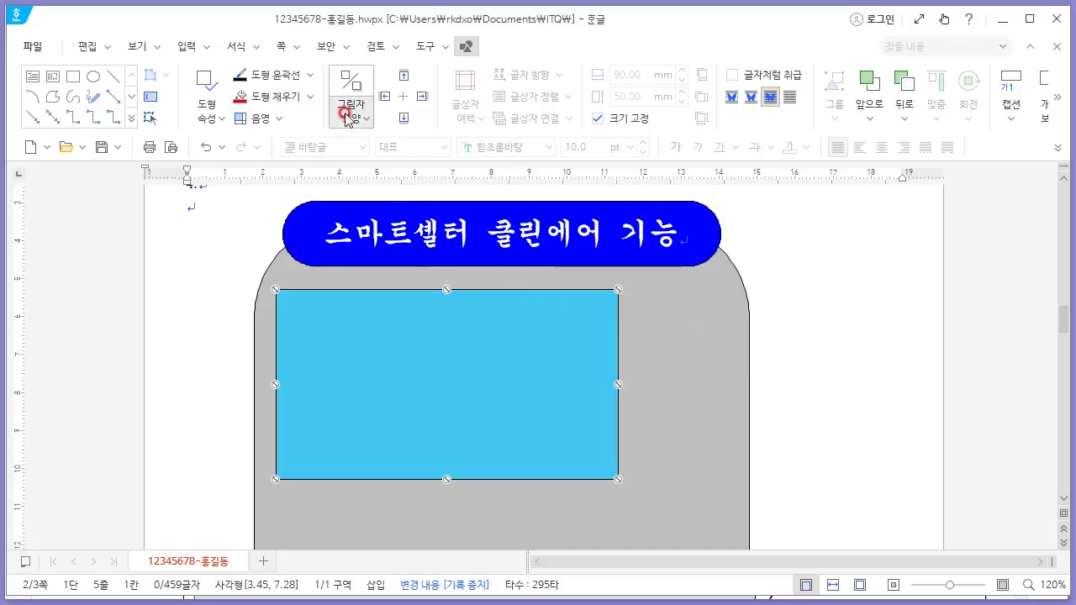
click(200, 55)
click(255, 105)
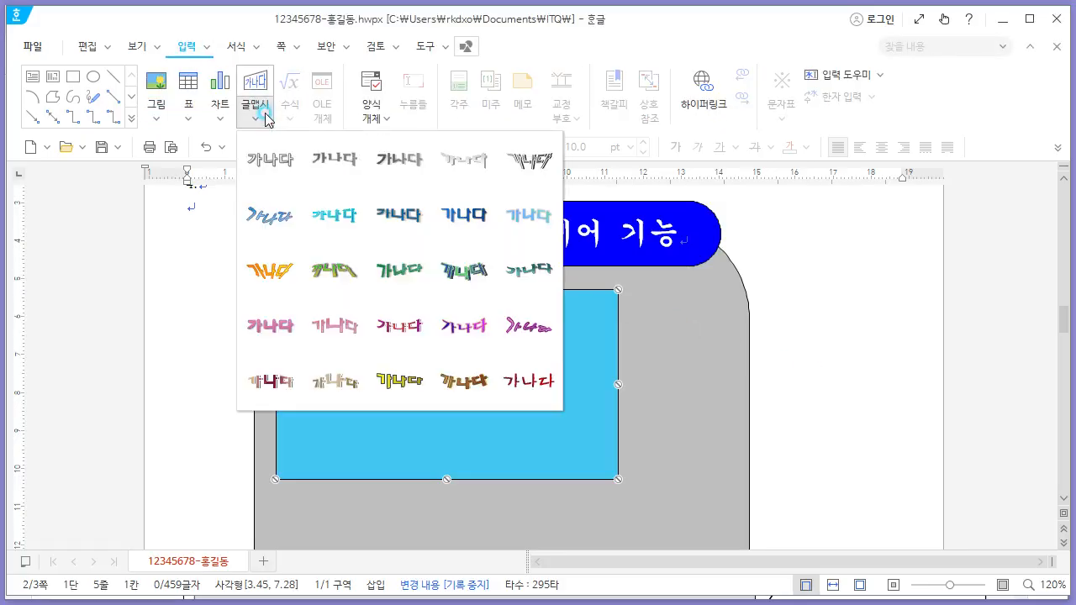
click(519, 388)
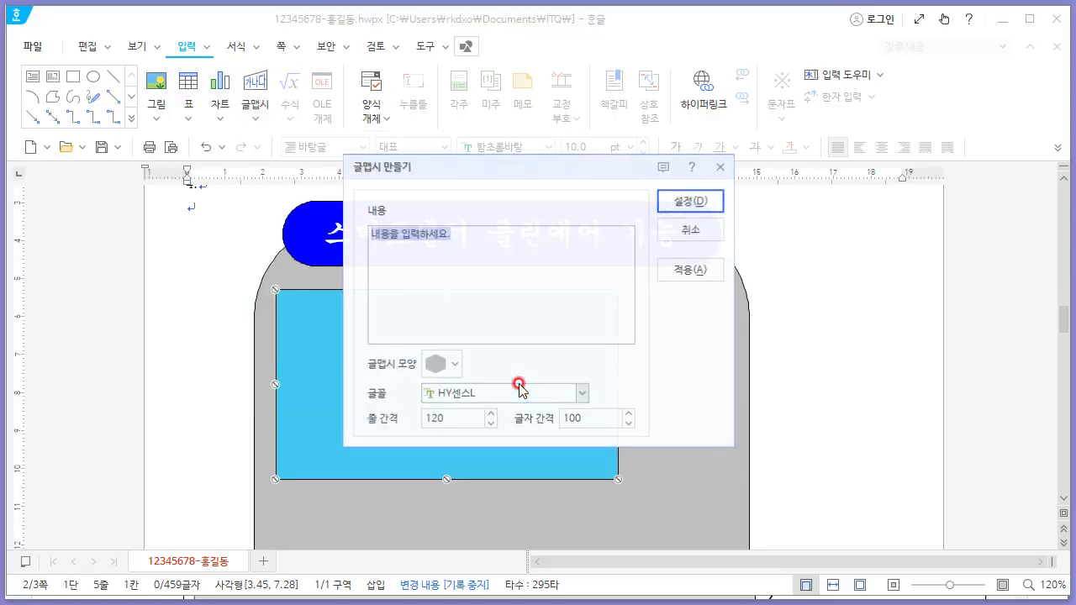
key(alt+Tab)
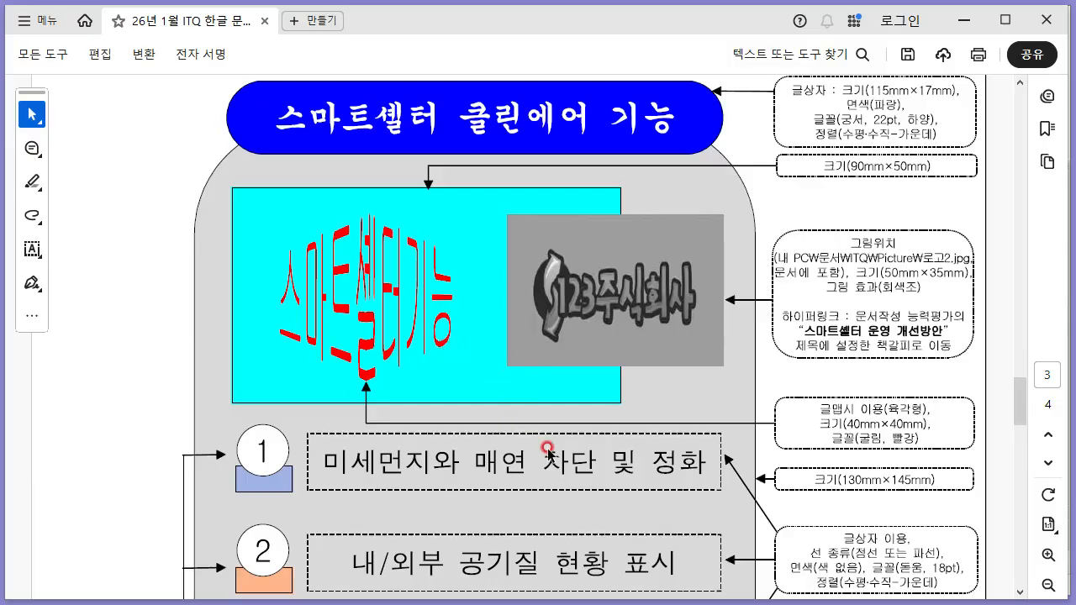
key(alt+Tab)
text(실)
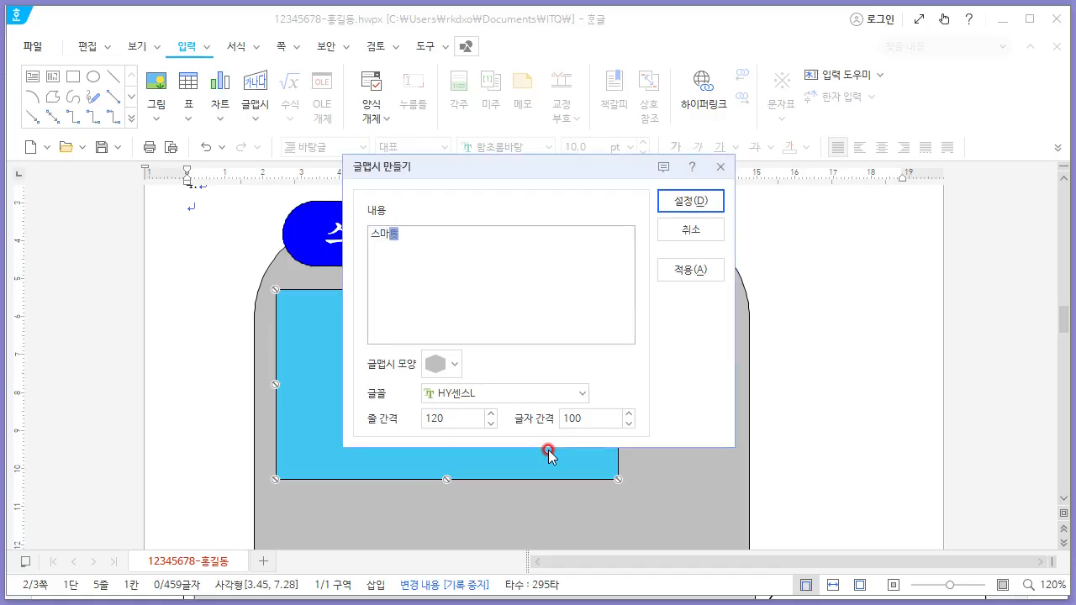
key(alt+Tab)
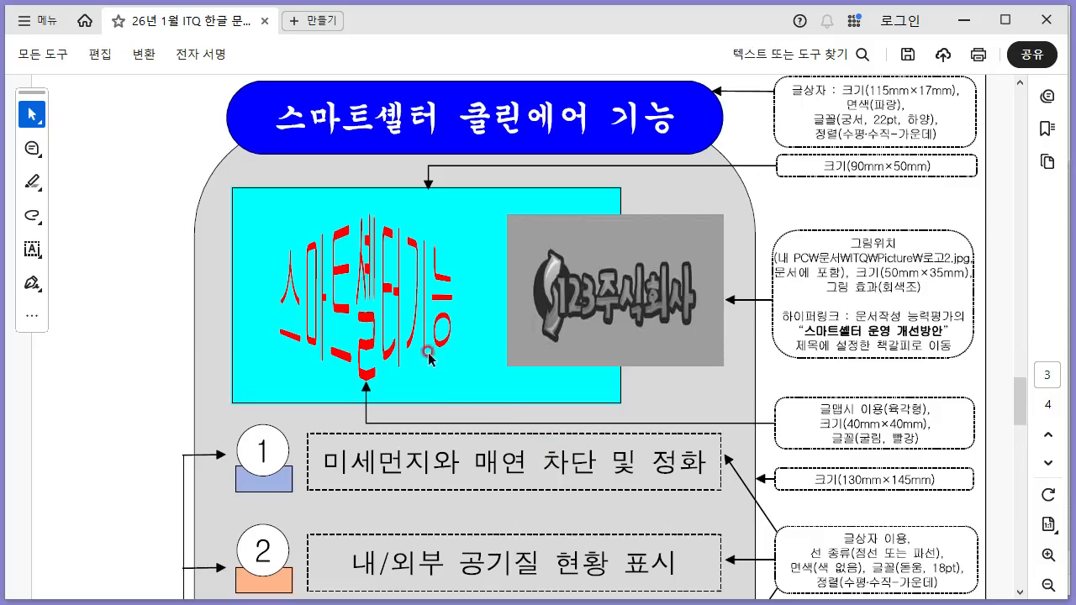
key(alt+Tab)
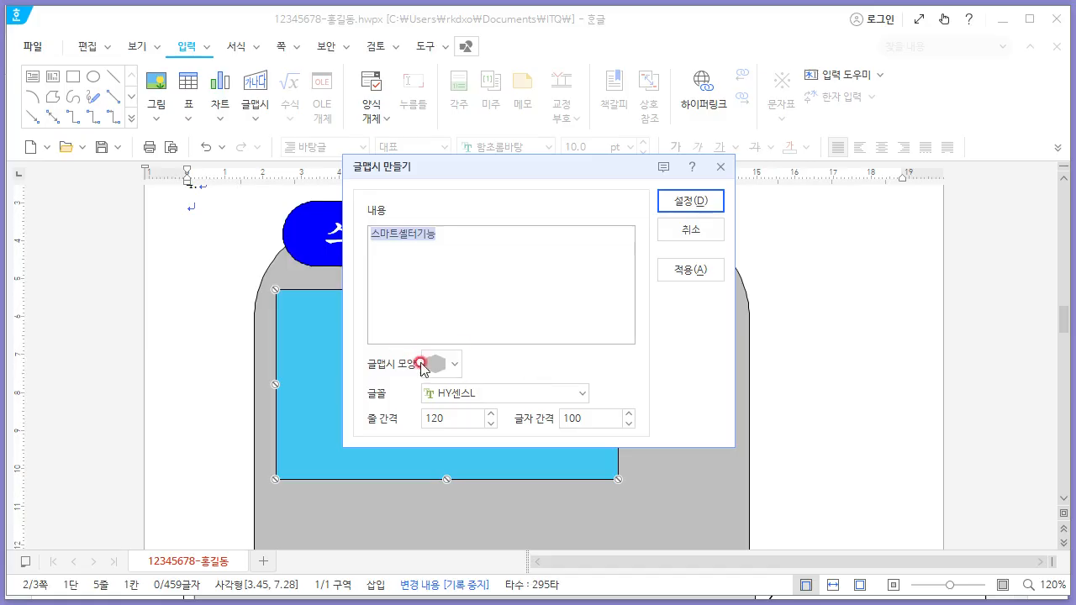
Set the WordArt font to 굴림 and insert the object into the document.
click(492, 395)
drag(580, 172, 569, 7)
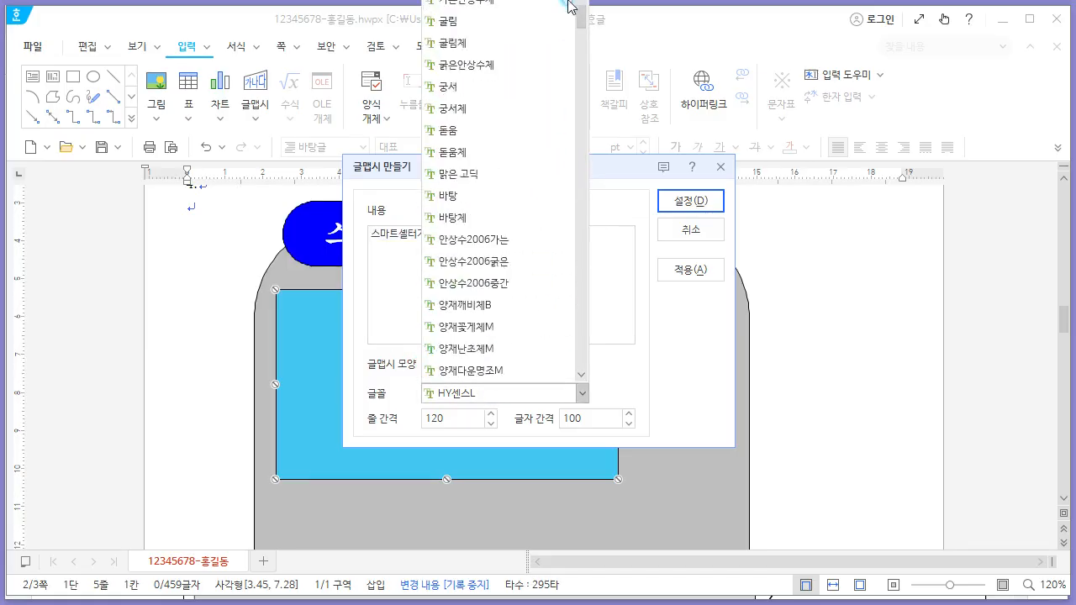
click(467, 30)
click(670, 201)
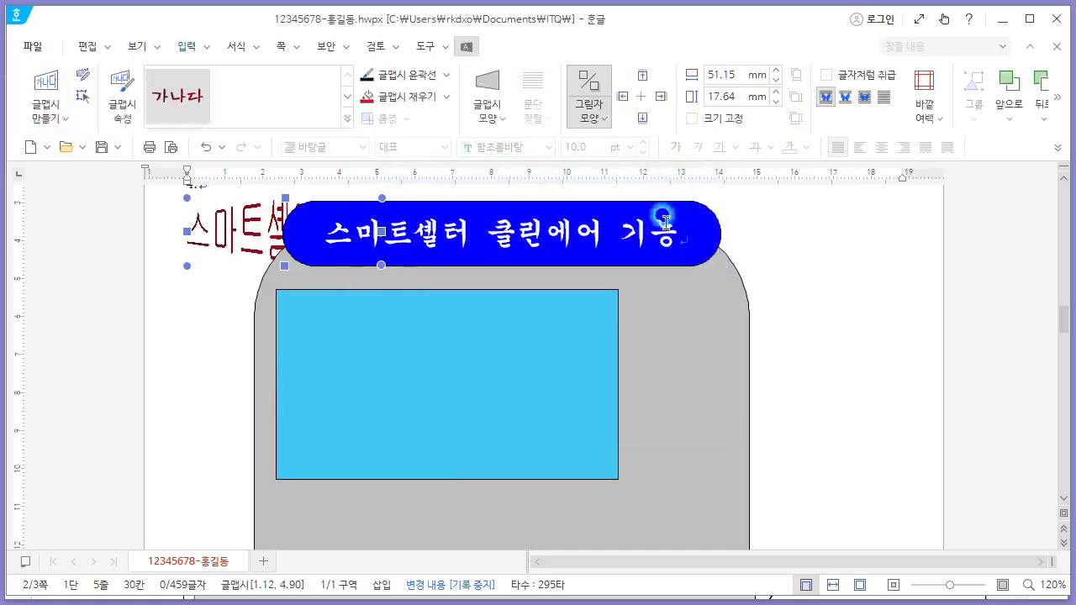
Arrange the WordArt in front of the text and move it onto the sky-blue rectangle.
right_click(238, 227)
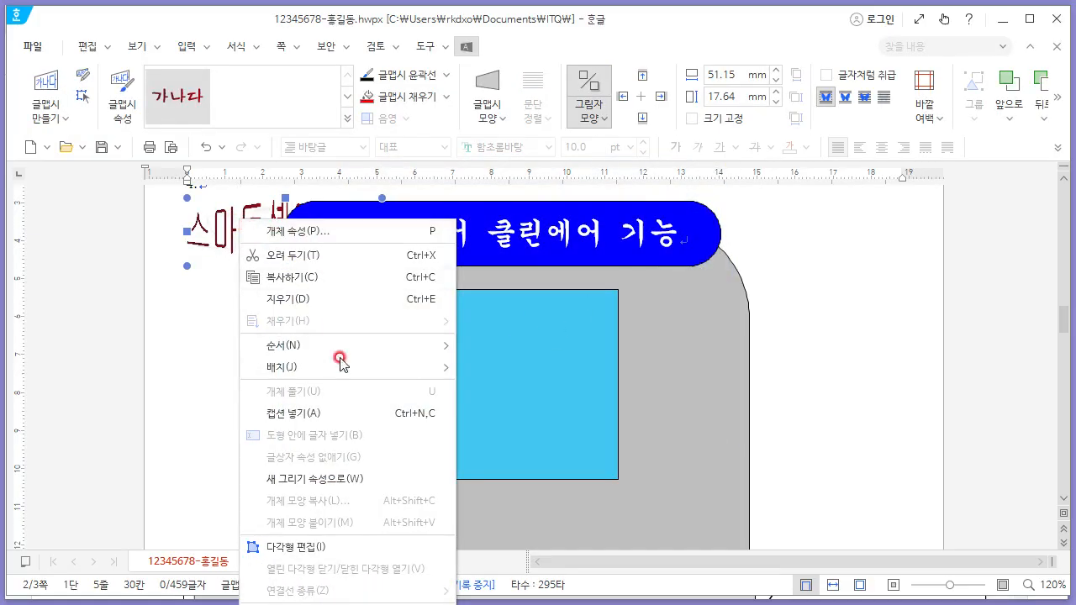
mouse_move(336, 353)
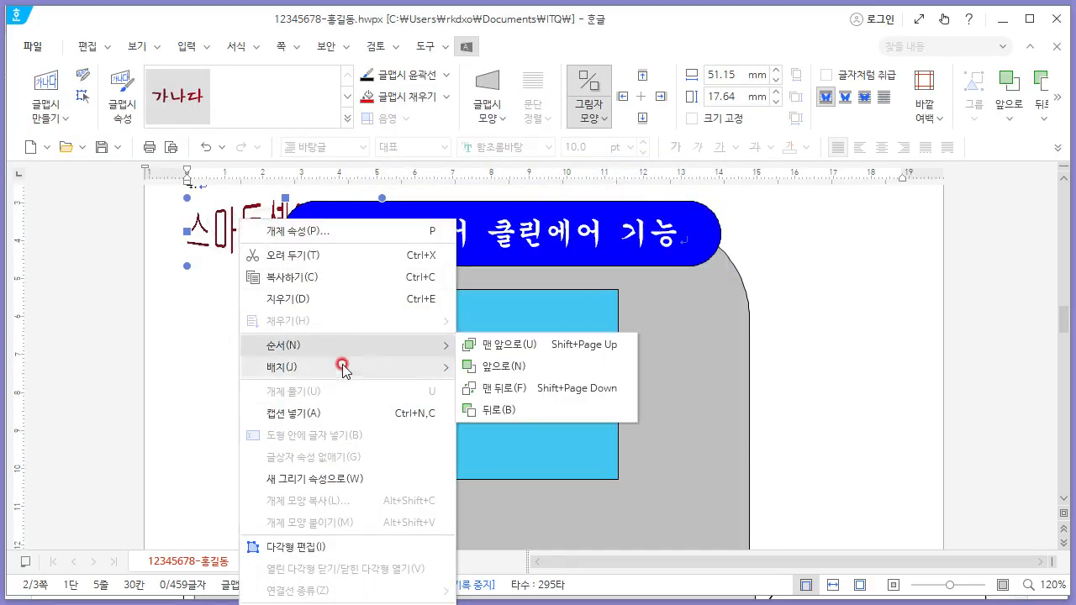
mouse_move(344, 373)
click(508, 430)
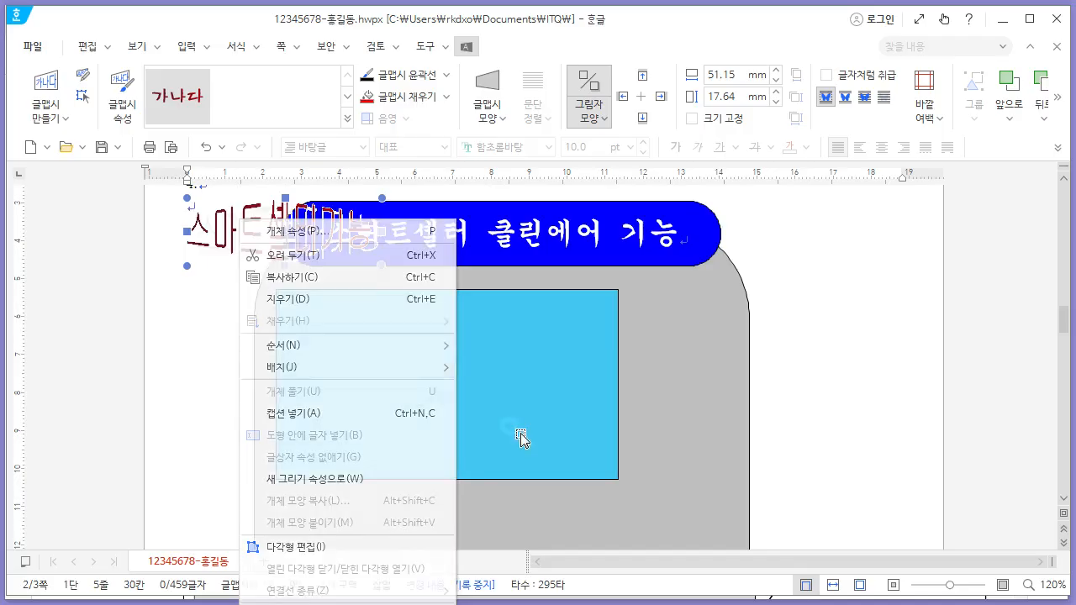
drag(283, 277, 360, 382)
Change the WordArt's gradient fill to solid red and remove its shadow.
right_click(360, 382)
click(446, 235)
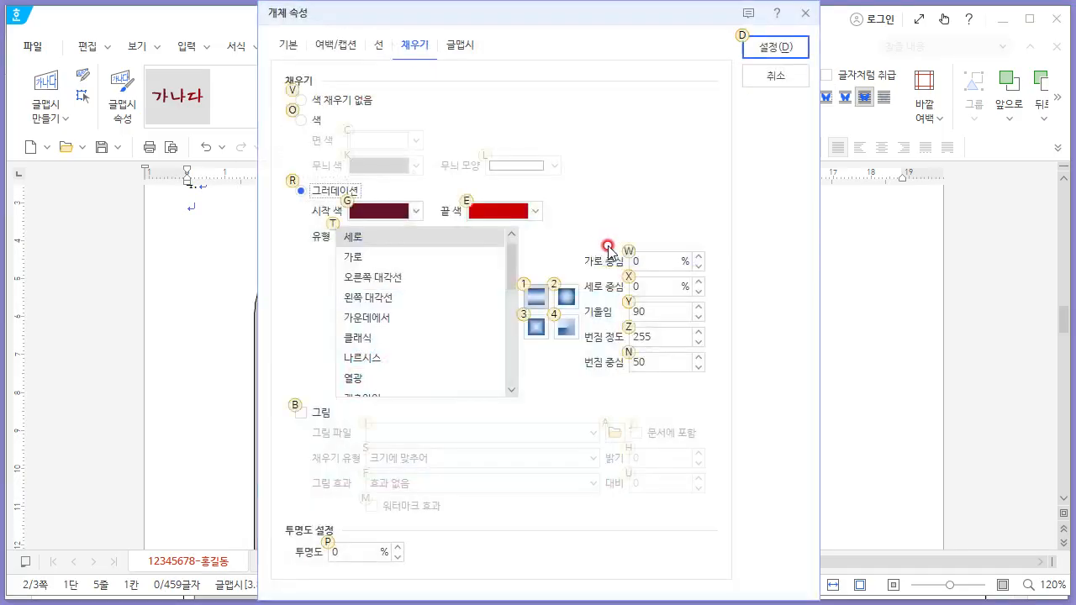
key(alt+Tab)
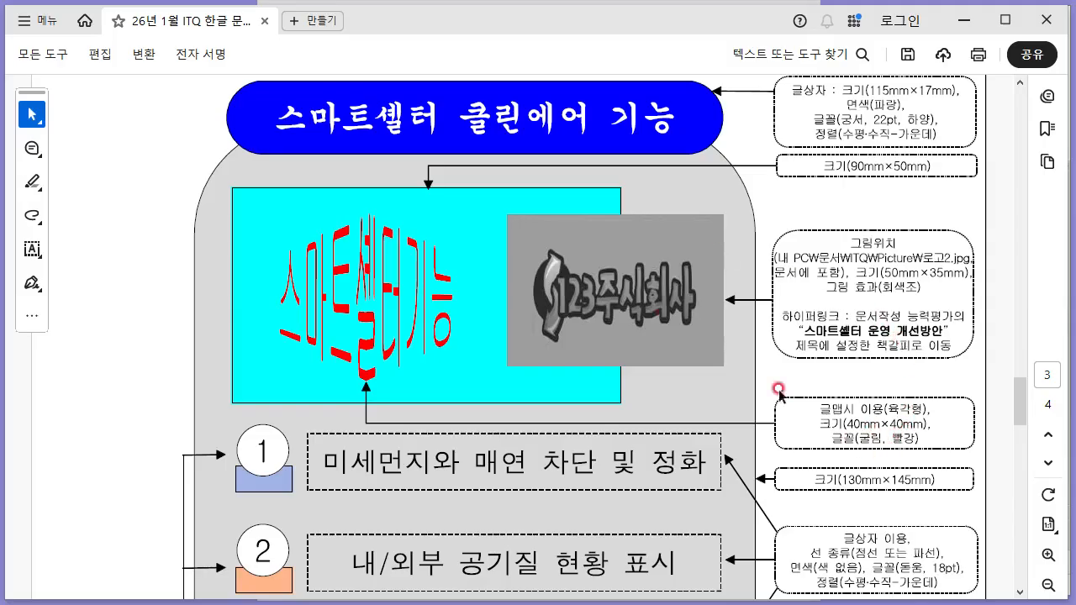
key(alt+Tab)
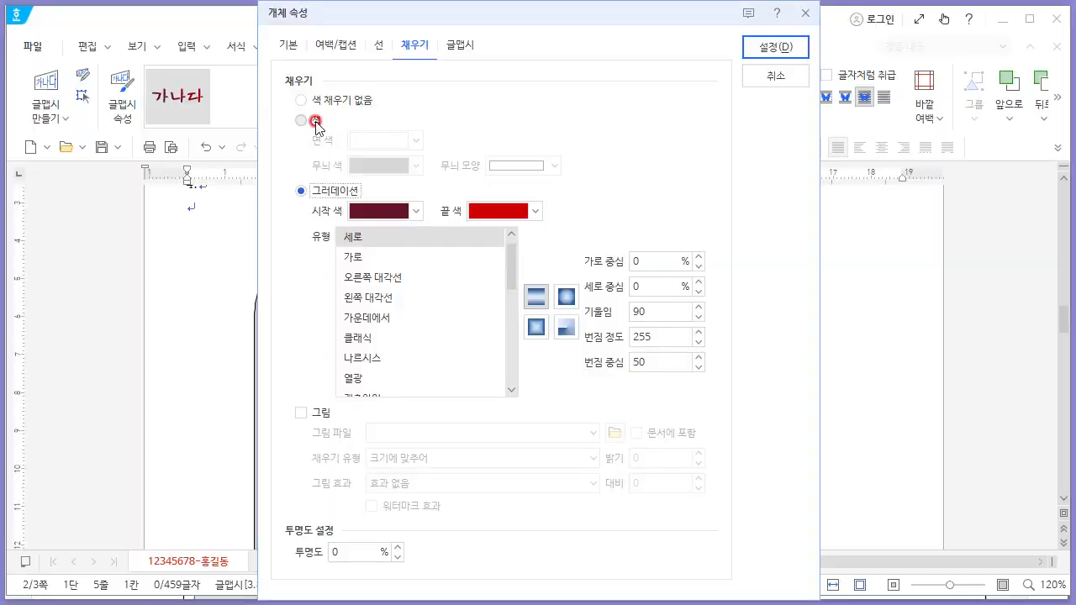
click(312, 120)
click(408, 140)
click(378, 304)
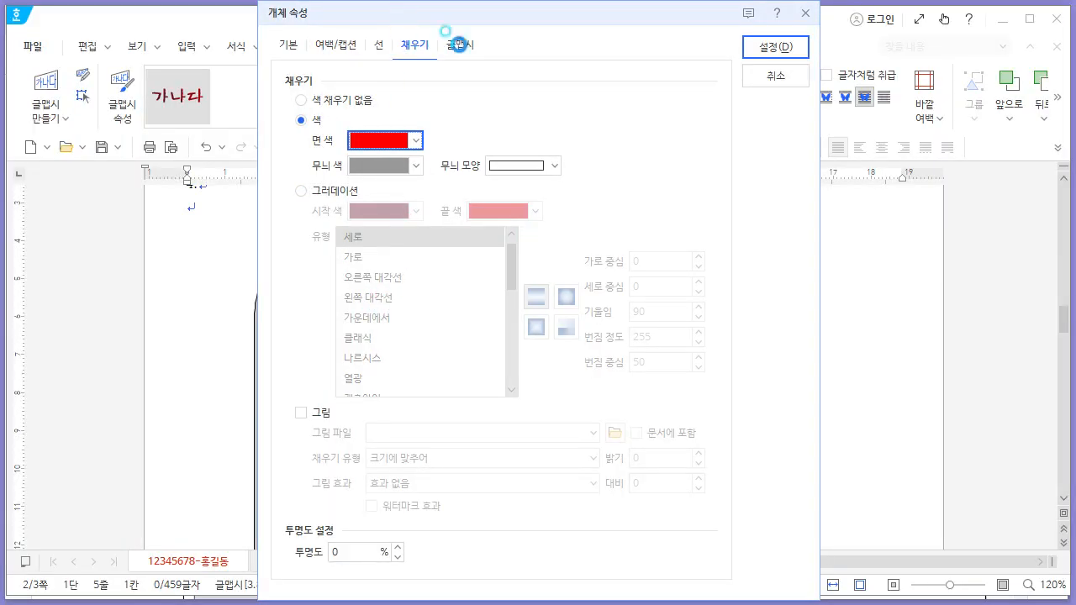
click(459, 44)
click(318, 471)
Set the WordArt size to 40 × 40 mm, lock it, and position the object fully inside the sky-blue rectangle's left half.
click(288, 45)
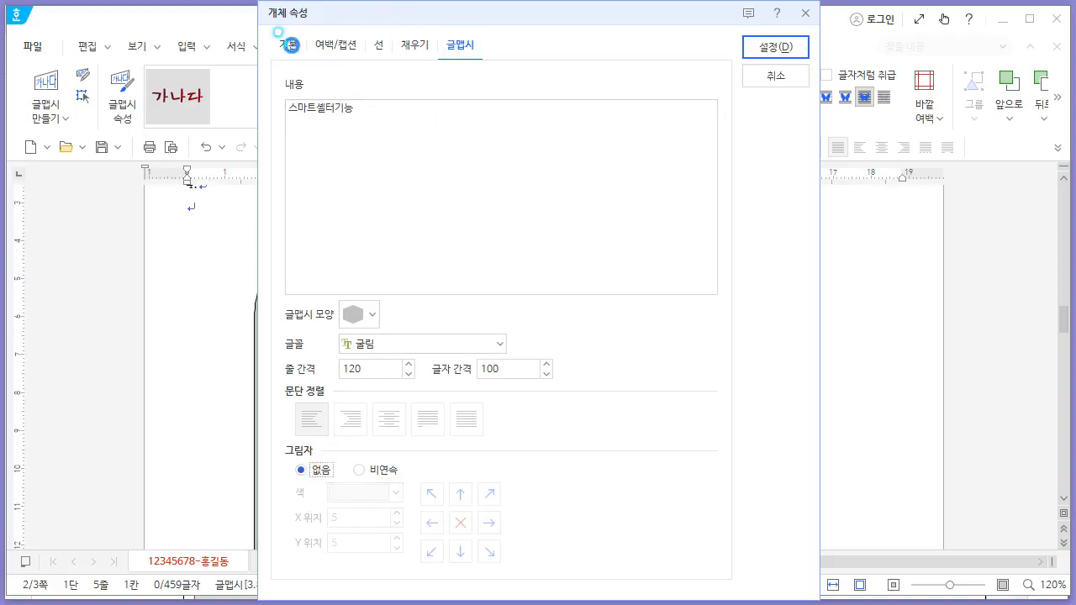
click(478, 102)
click(354, 106)
key(Tab)
key(Tab)
text(40)
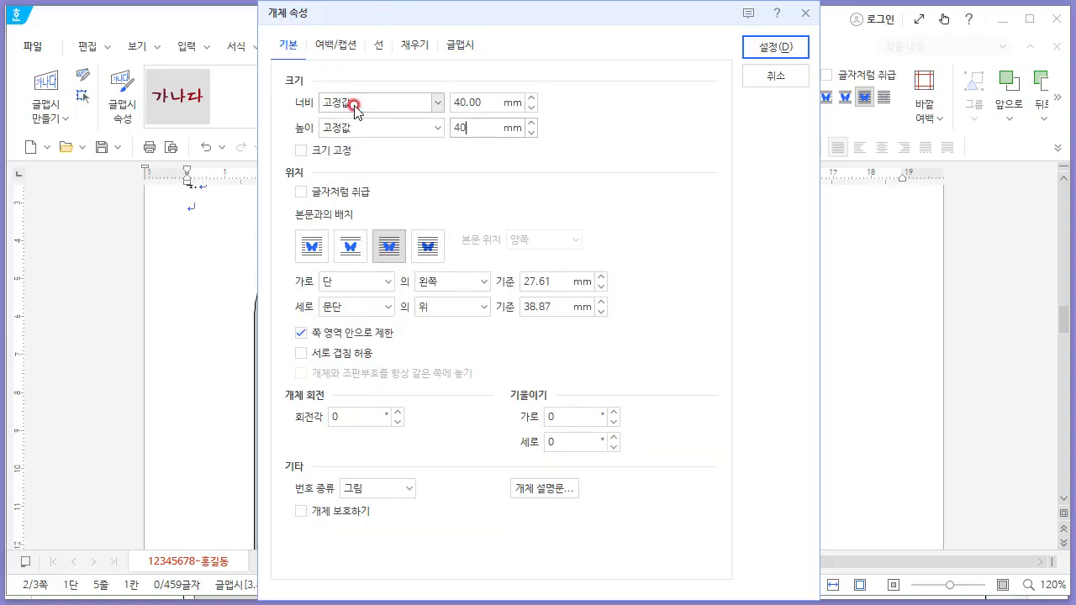
key(Tab)
key(space)
click(759, 48)
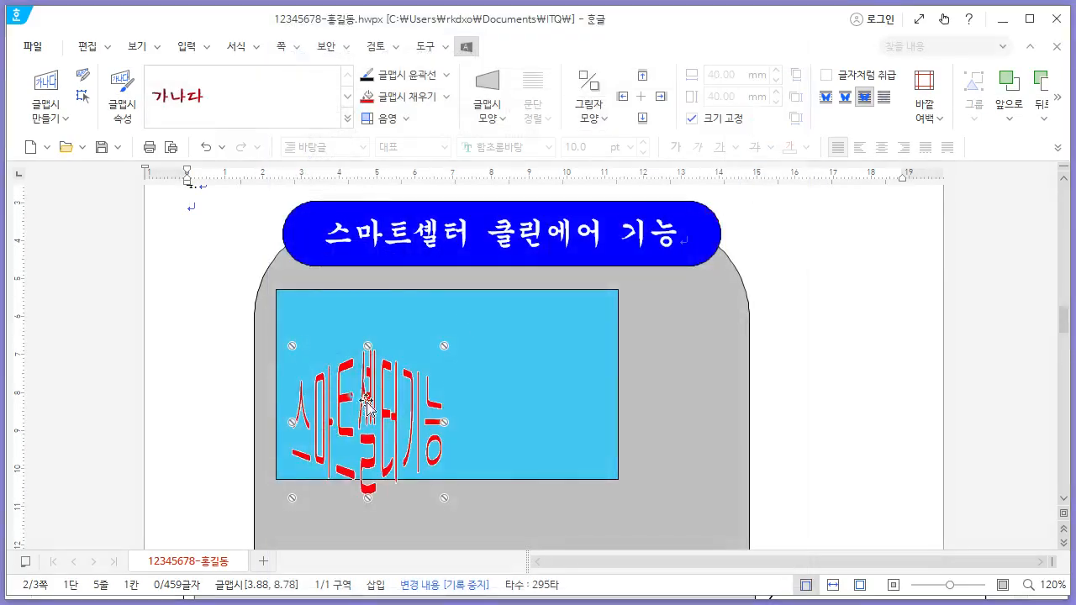
drag(367, 408, 373, 370)
Check the picture requirements in the PDF, then insert 로고2 from the ITQ Picture folder at about 61 × 22 mm beside the WordArt.
key(alt+Tab)
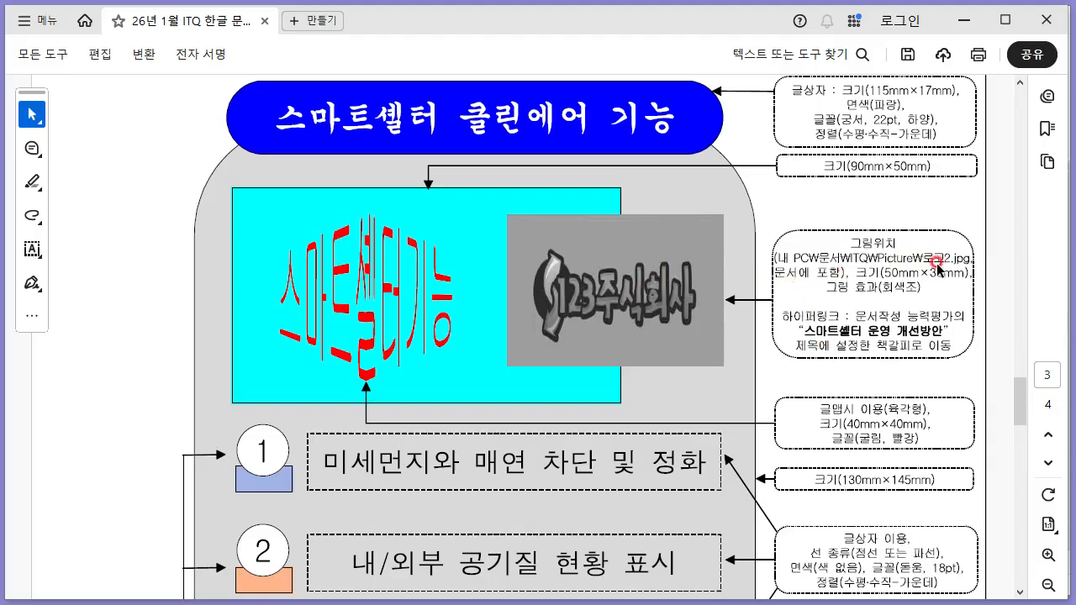
key(alt+Tab)
click(187, 46)
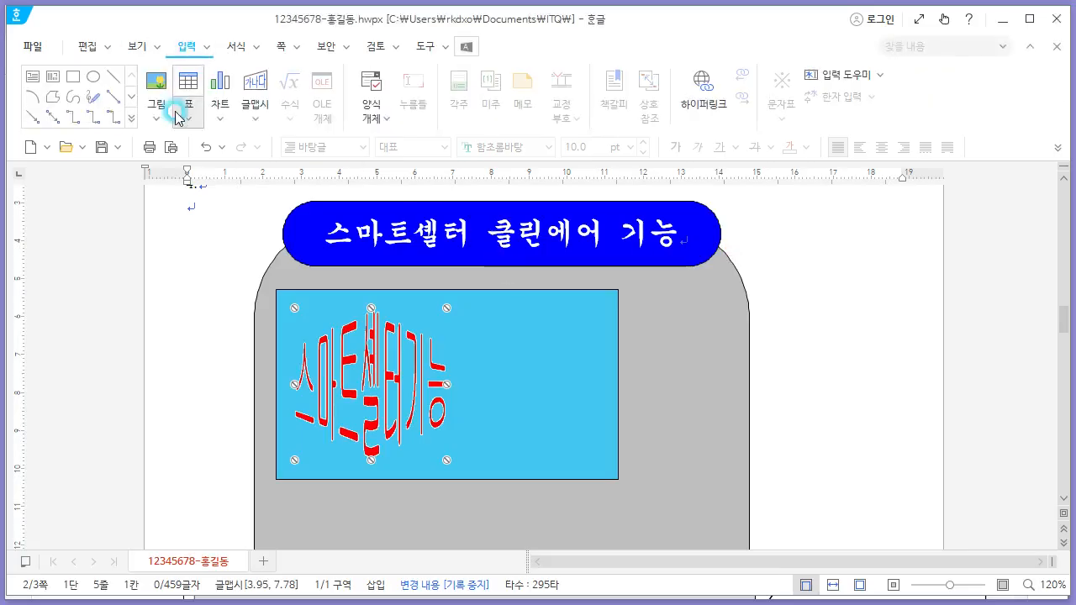
click(157, 114)
click(188, 143)
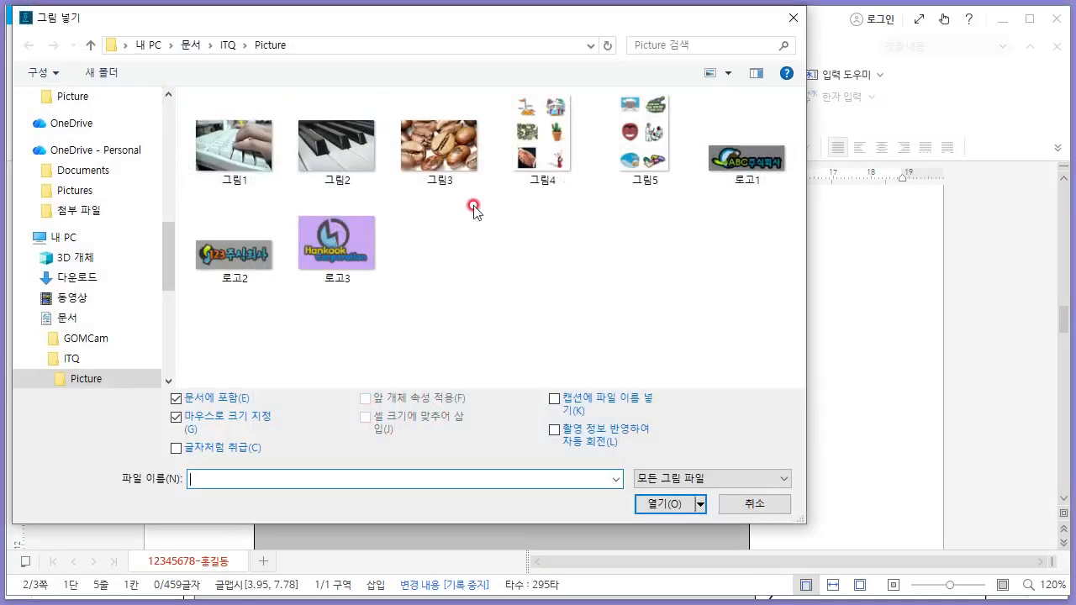
click(234, 273)
click(648, 503)
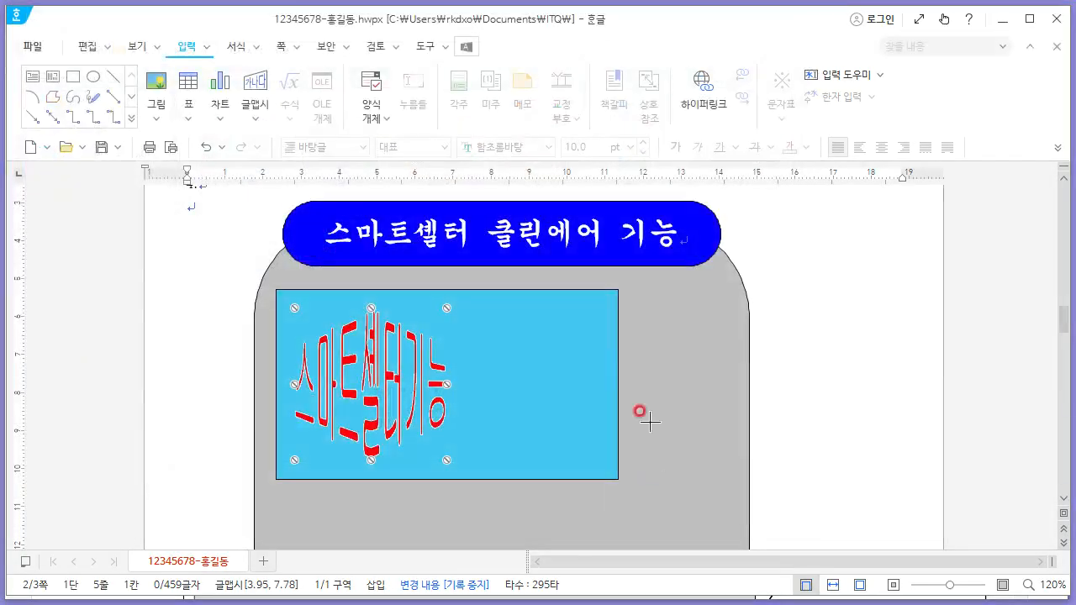
drag(579, 331, 810, 416)
Arrange the logo picture in front of the text and move it over the sky-blue rectangle's right edge.
right_click(772, 345)
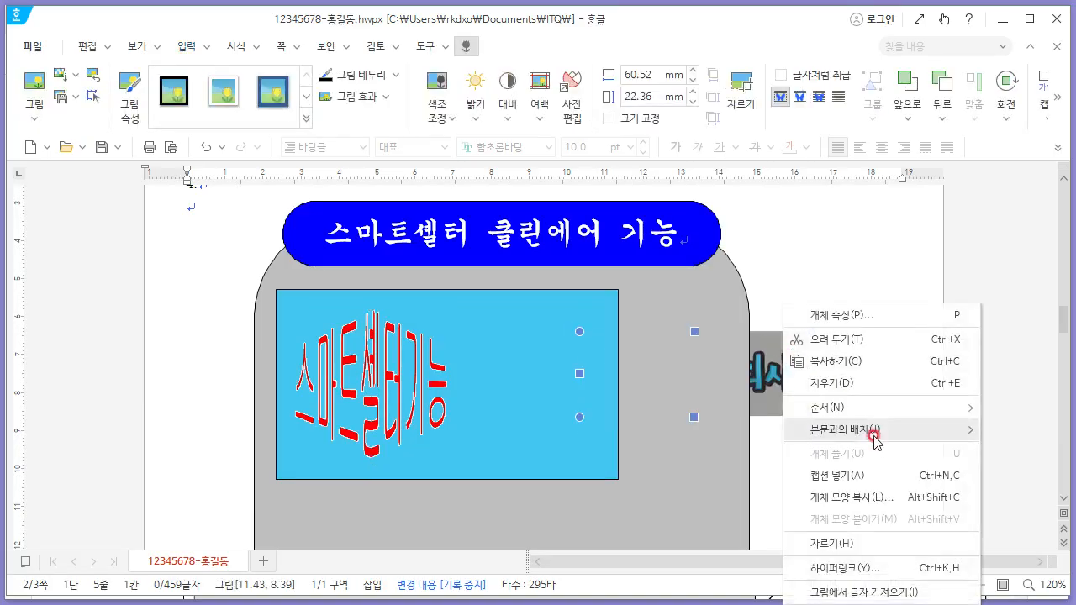
mouse_move(866, 430)
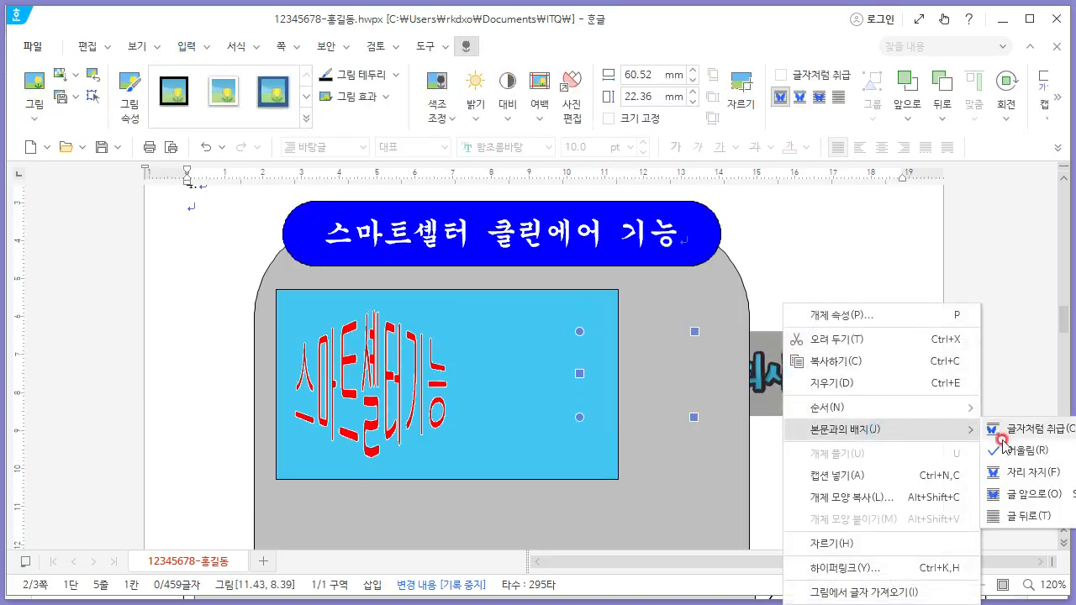
click(1012, 494)
drag(715, 395, 621, 406)
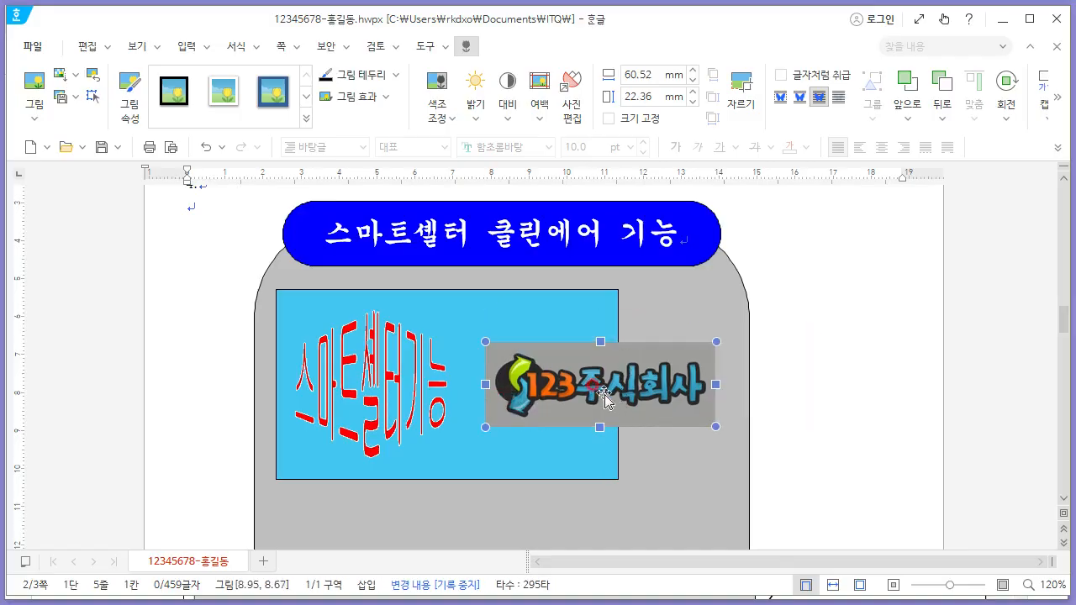
Set the logo picture's size to 50 × 35 mm as specified in the PDF and lock its size.
right_click(605, 388)
click(643, 317)
key(alt+Tab)
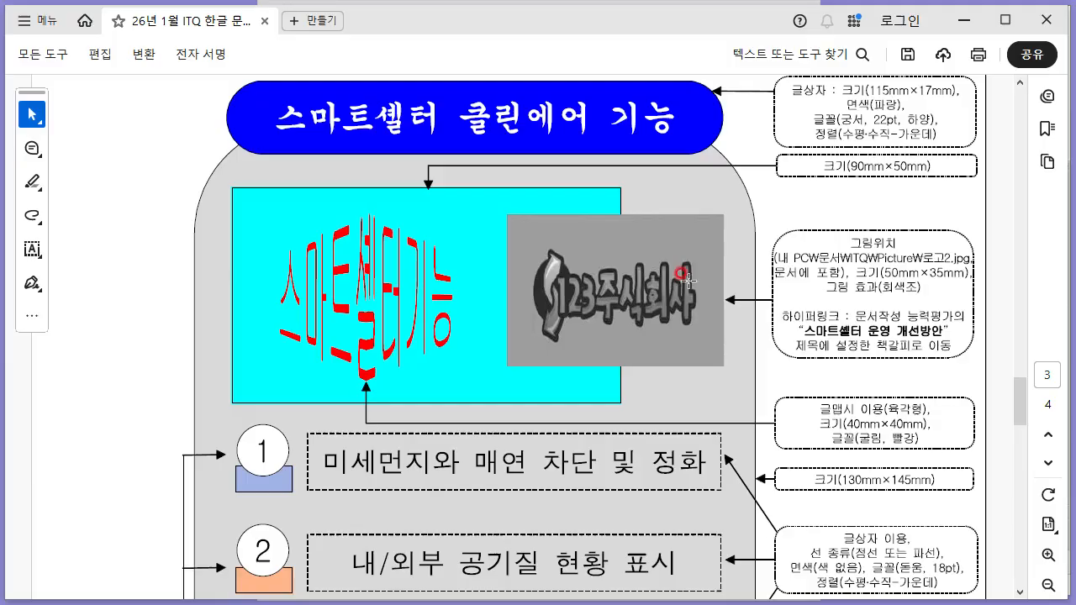
key(alt+Tab)
double_click(476, 99)
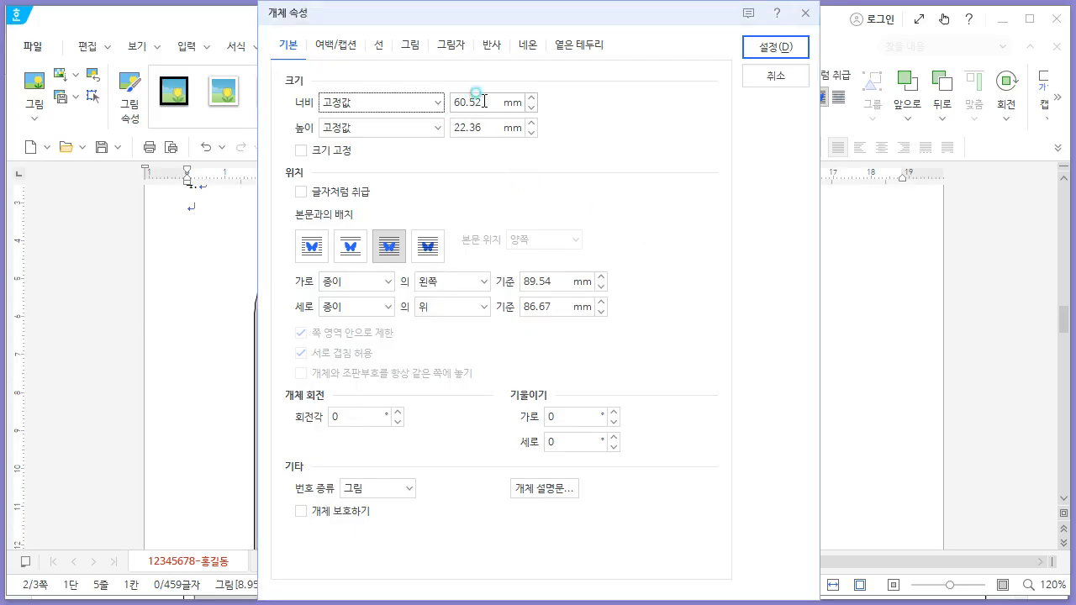
text(50)
key(Tab)
key(Tab)
key(space)
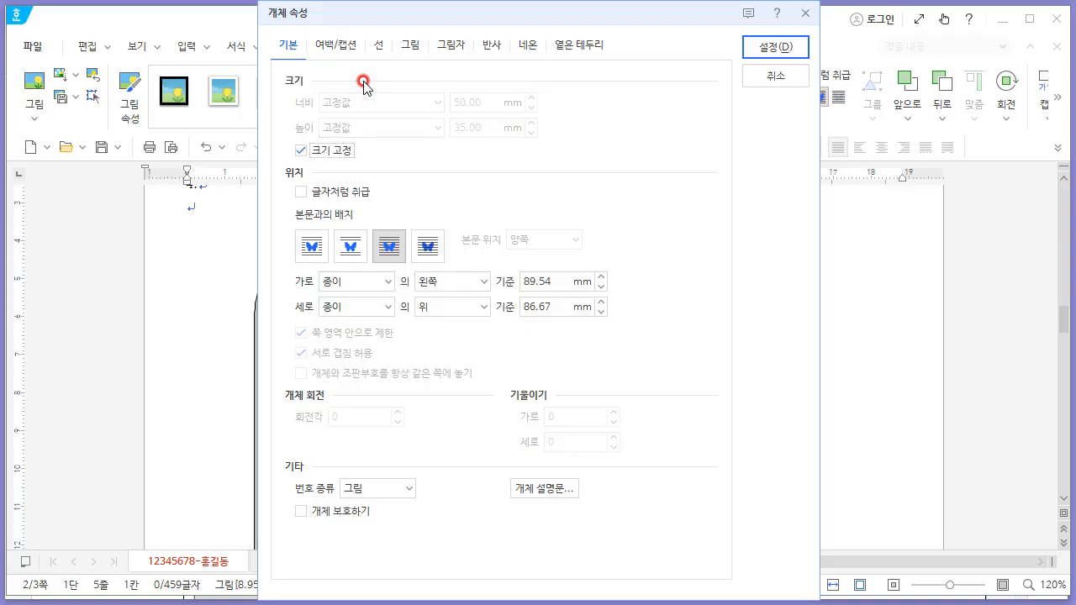
Apply the grayscale (회색조) effect to the logo picture and reposition it across the sky-blue rectangle's right edge.
click(410, 47)
click(311, 430)
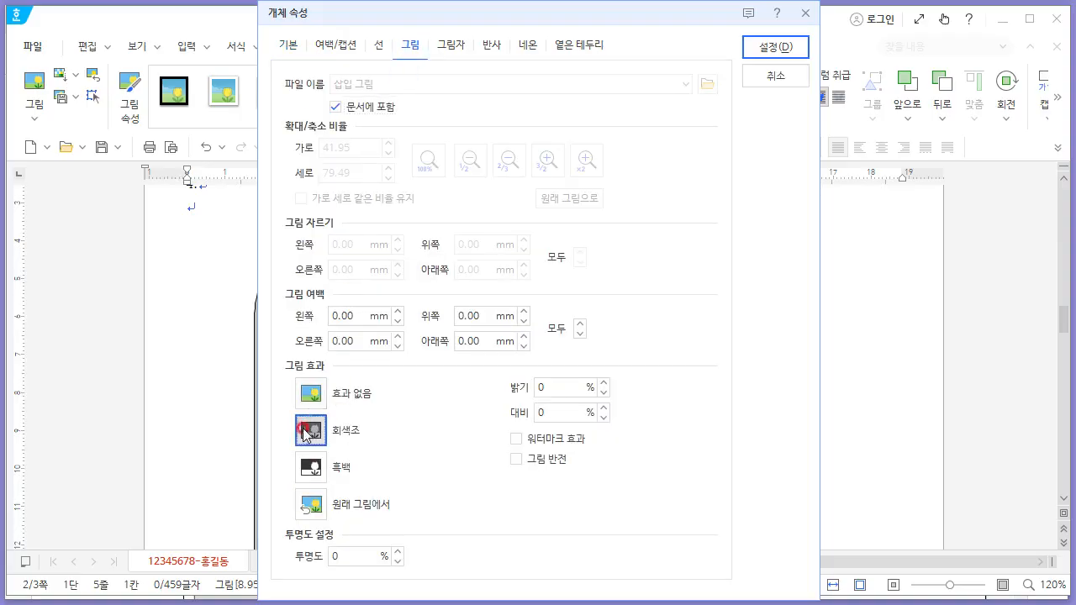
click(770, 48)
drag(601, 399, 634, 375)
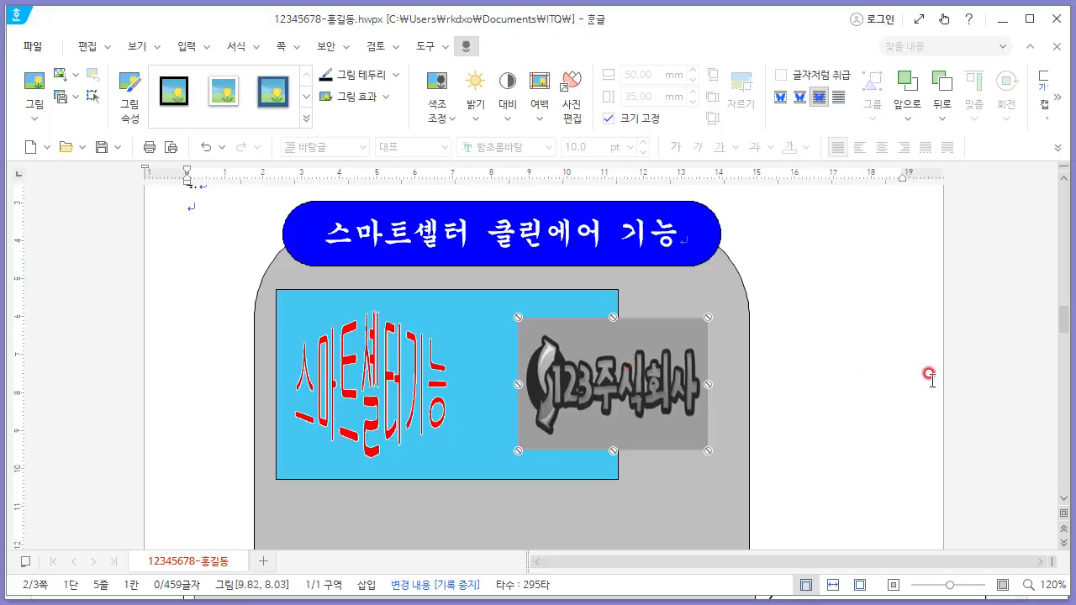
Look up the hyperlink and bookmark requirements in the PDF and enter the title "스마트셸터 운영 개선방안" on page 3.
key(alt+Tab)
key(alt+Tab)
right_click(675, 346)
key(alt+Tab)
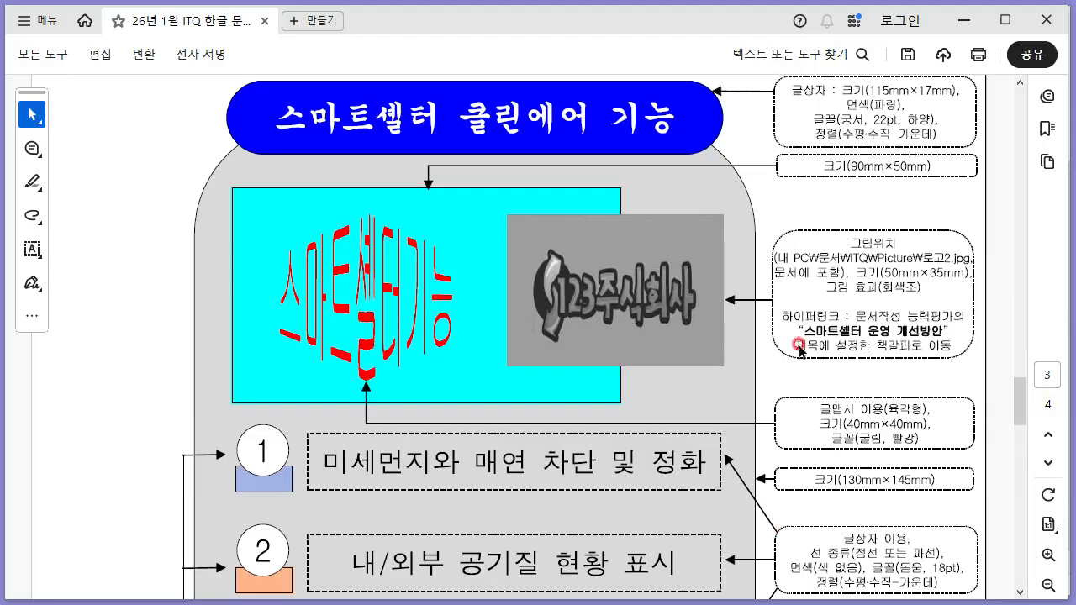
scroll(789, 332, down, 15)
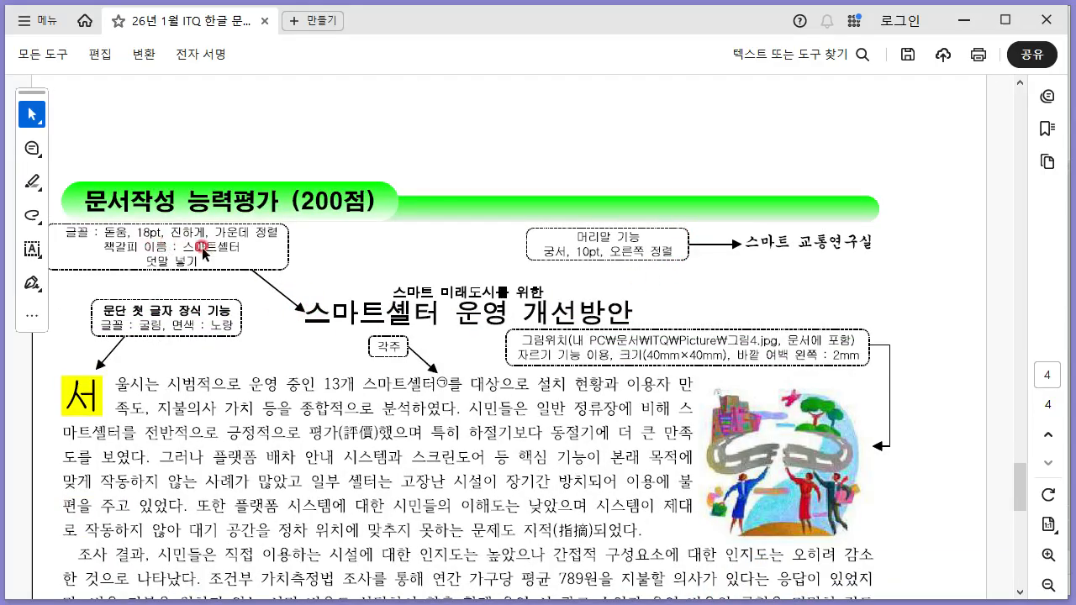
key(alt+Tab)
scroll(492, 344, down, 5)
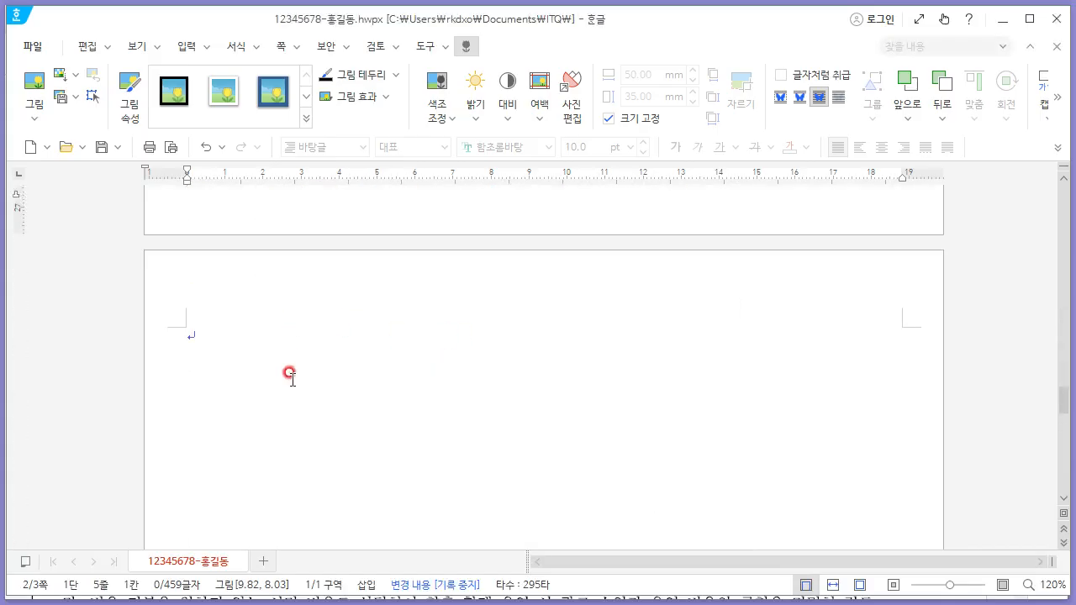
key(alt+Tab)
key(alt+Tab)
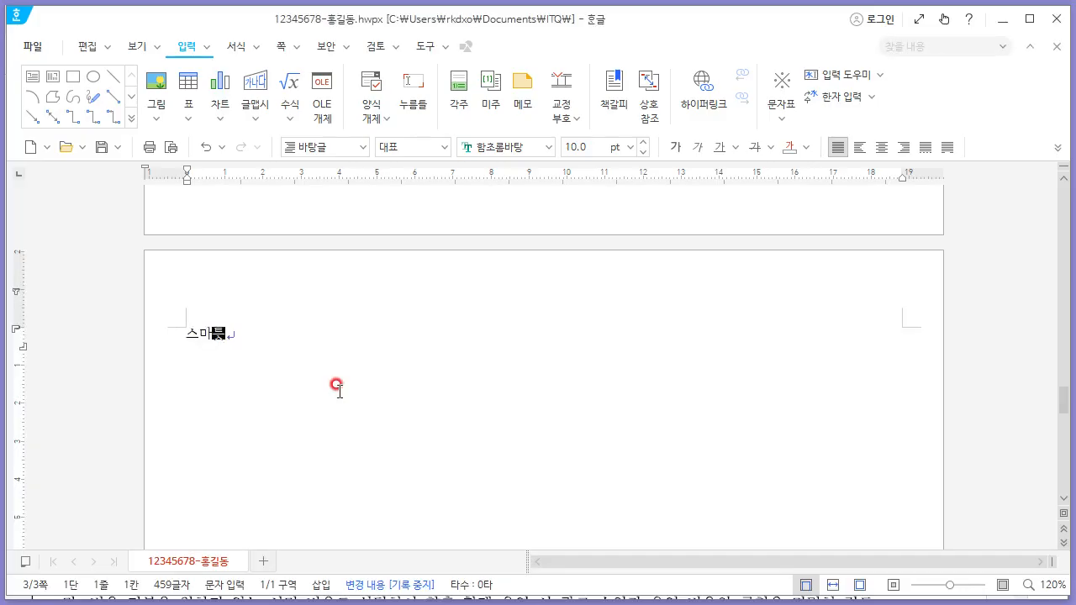
text(스마트셀터 우)
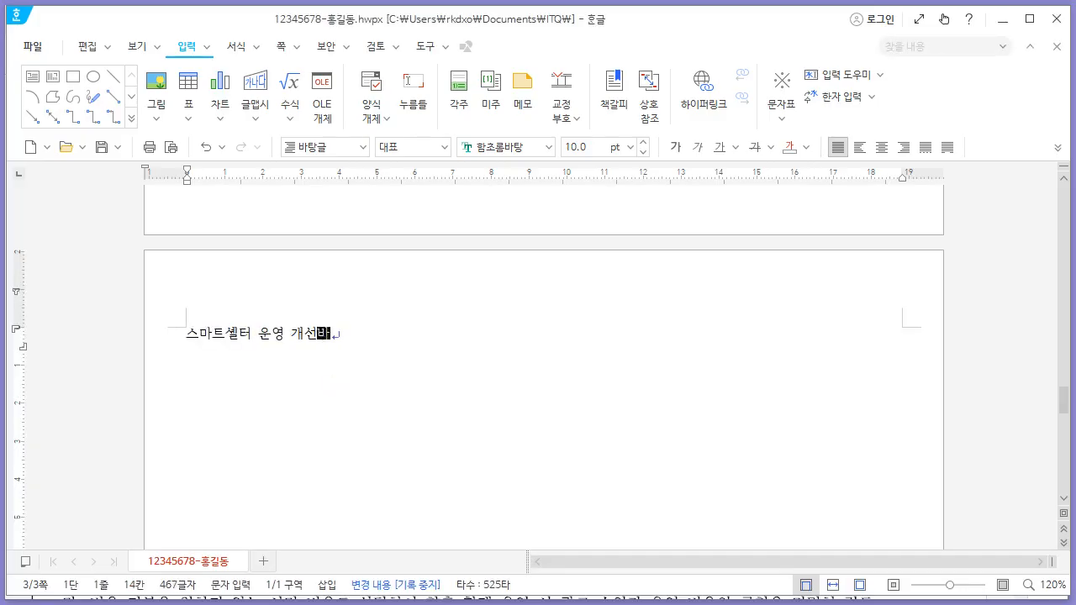
Add a bookmark named 스마트셸터 to the page 3 title.
drag(369, 337, 172, 328)
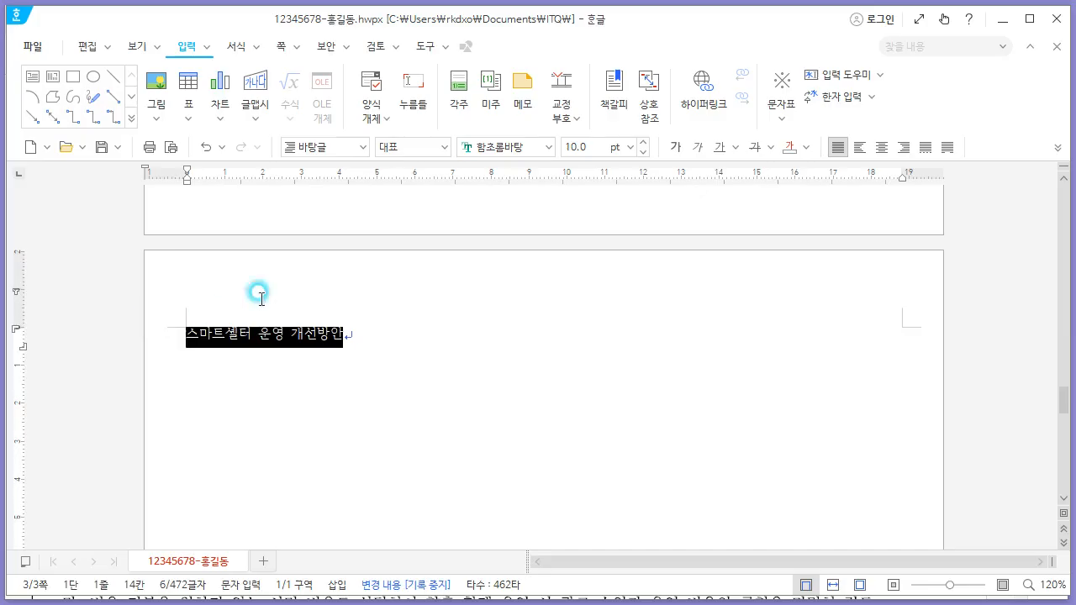
click(618, 107)
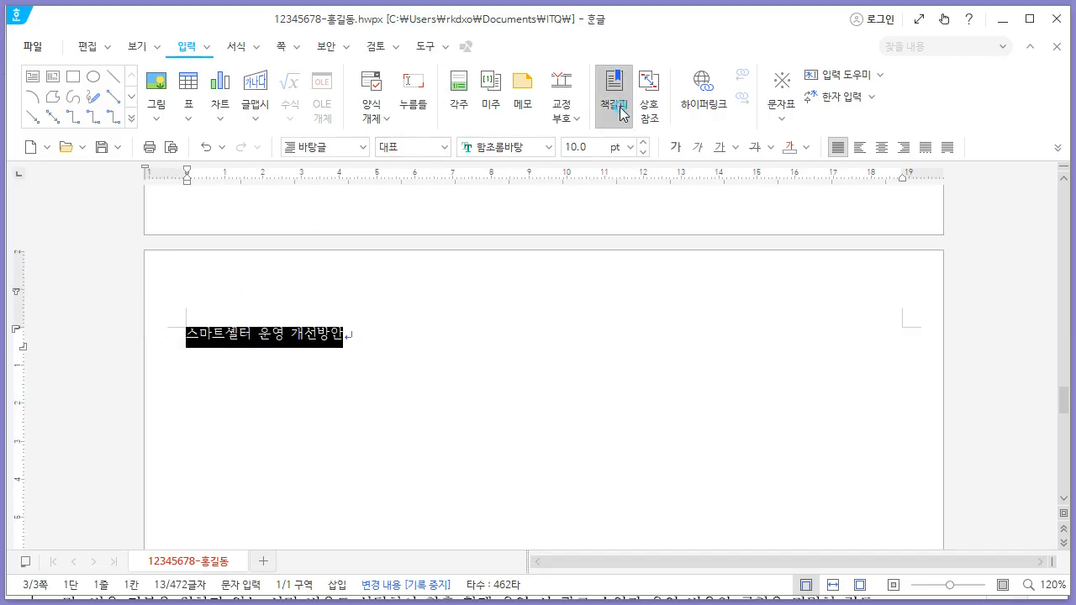
key(alt+Tab)
key(alt+Tab)
text(사)
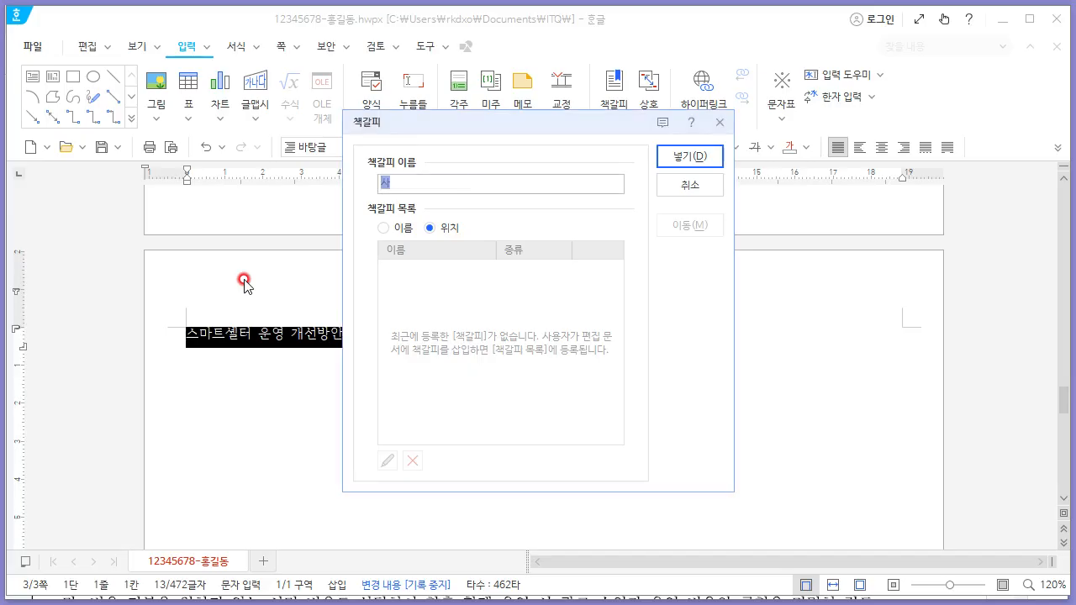
key(Return)
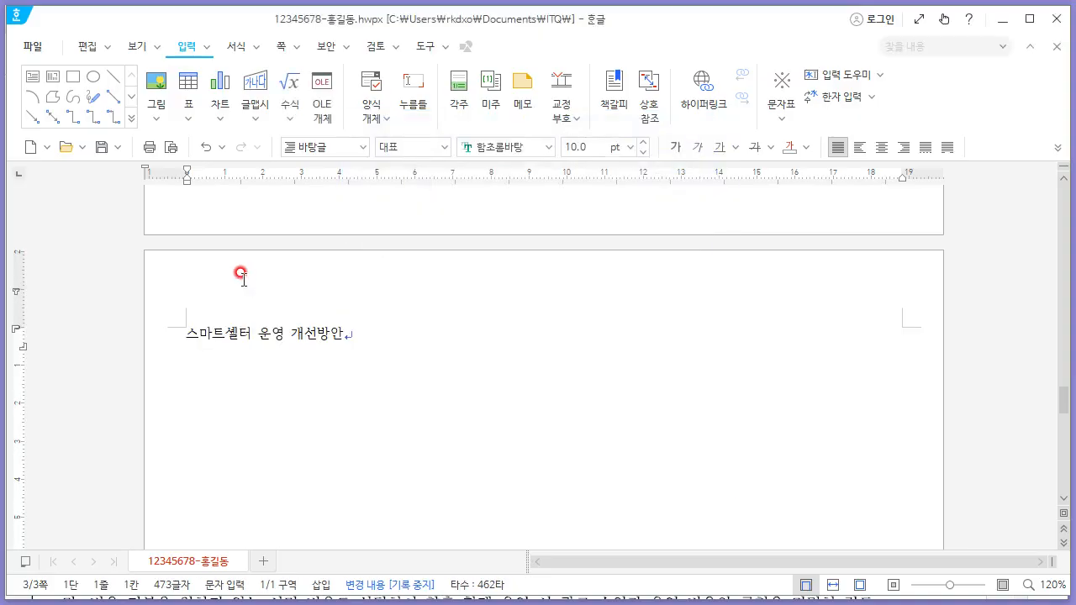
Hyperlink the grayscale logo picture to the 스마트셸터 bookmark in the current document.
scroll(605, 368, up, 16)
scroll(622, 349, down, 2)
scroll(645, 285, down, 2)
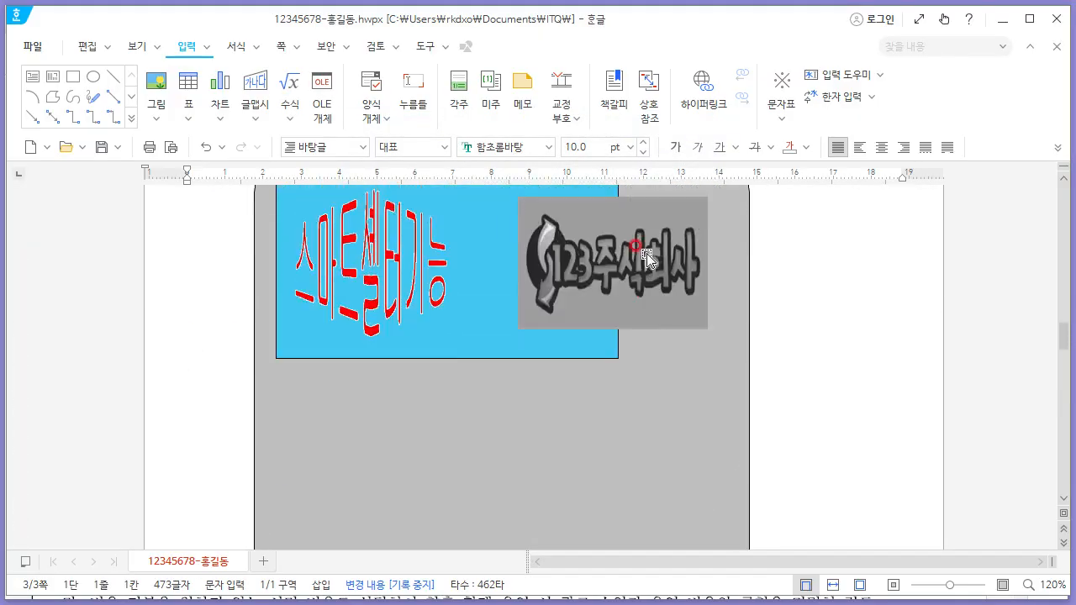
right_click(653, 234)
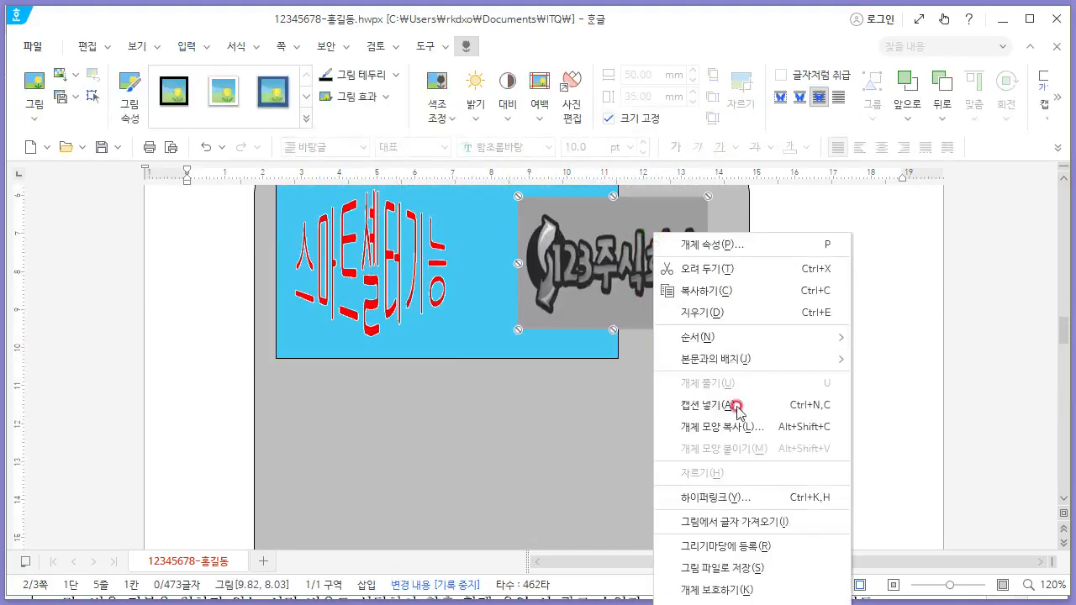
click(748, 501)
click(423, 187)
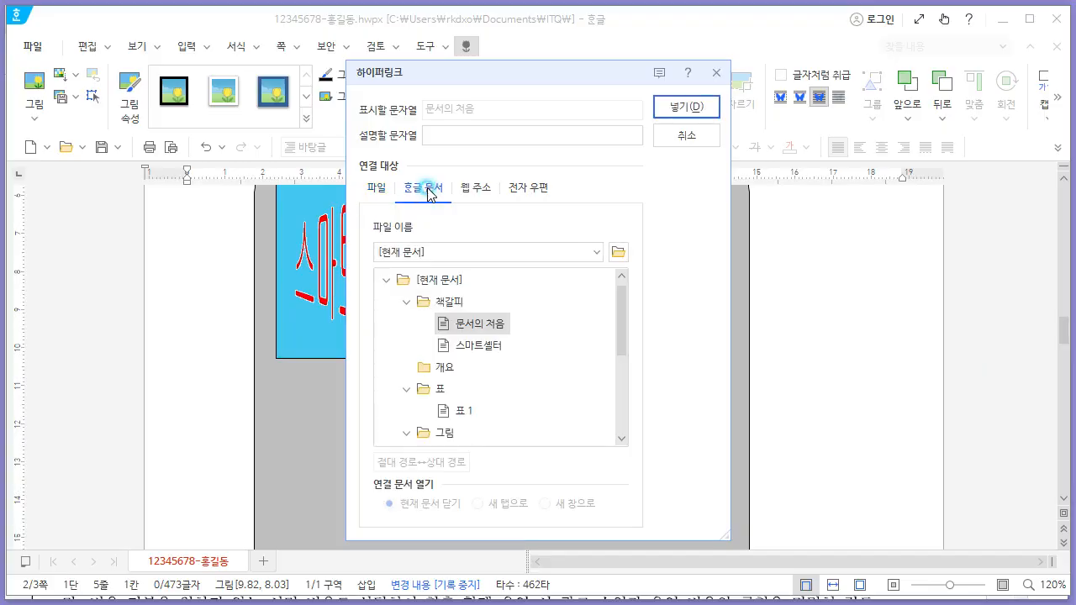
click(475, 345)
click(681, 107)
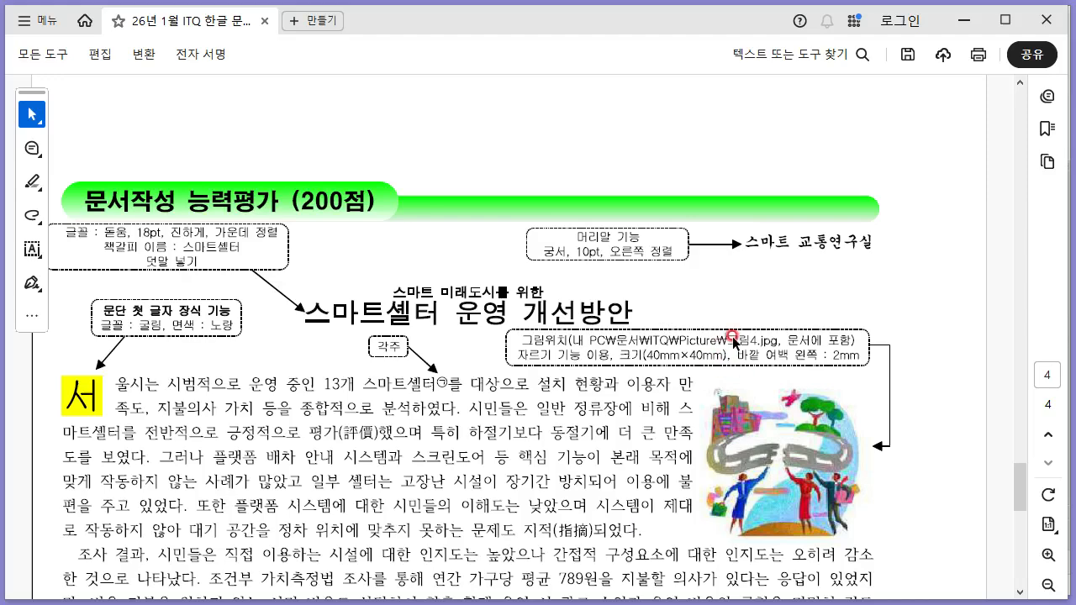
Review the numbered-item layout in the PDF and draw a small rectangle about 15 × 5 mm below the sky-blue rectangle's left side.
scroll(685, 367, up, 10)
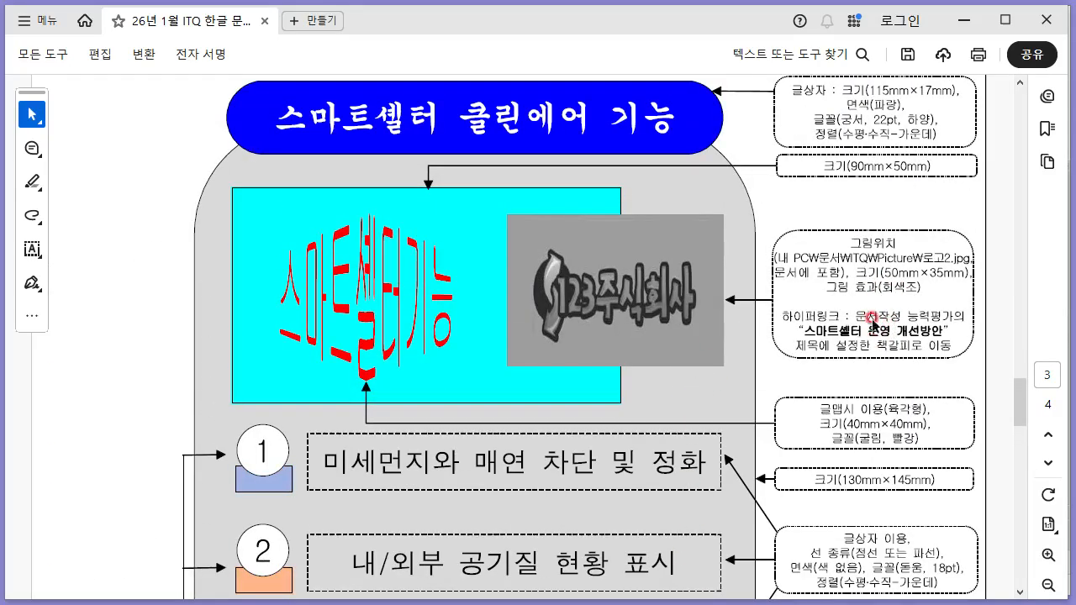
scroll(820, 315, down, 5)
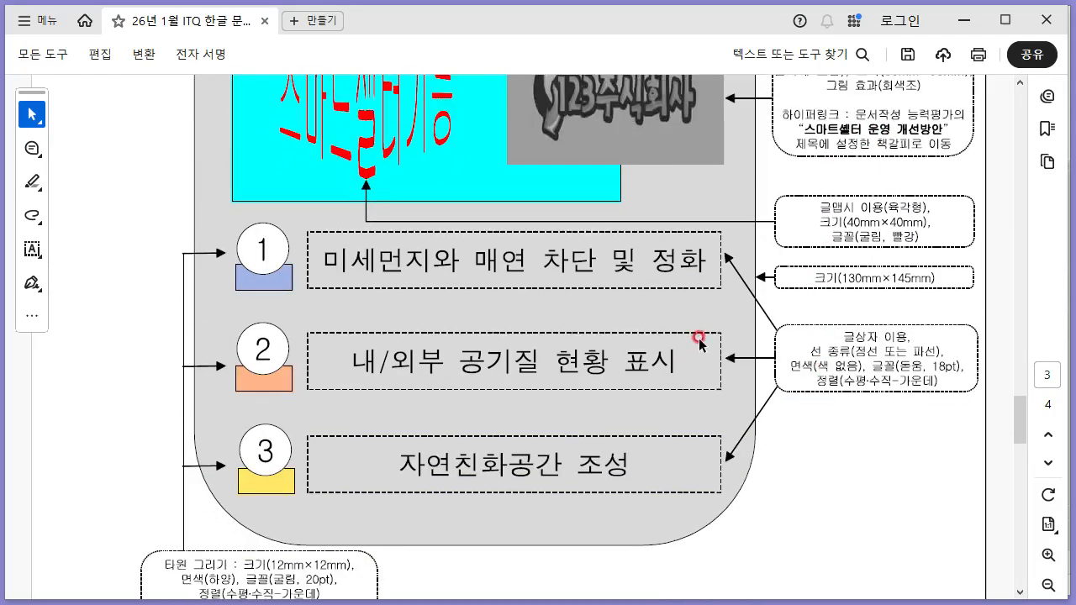
scroll(702, 340, down, 2)
key(alt+Tab)
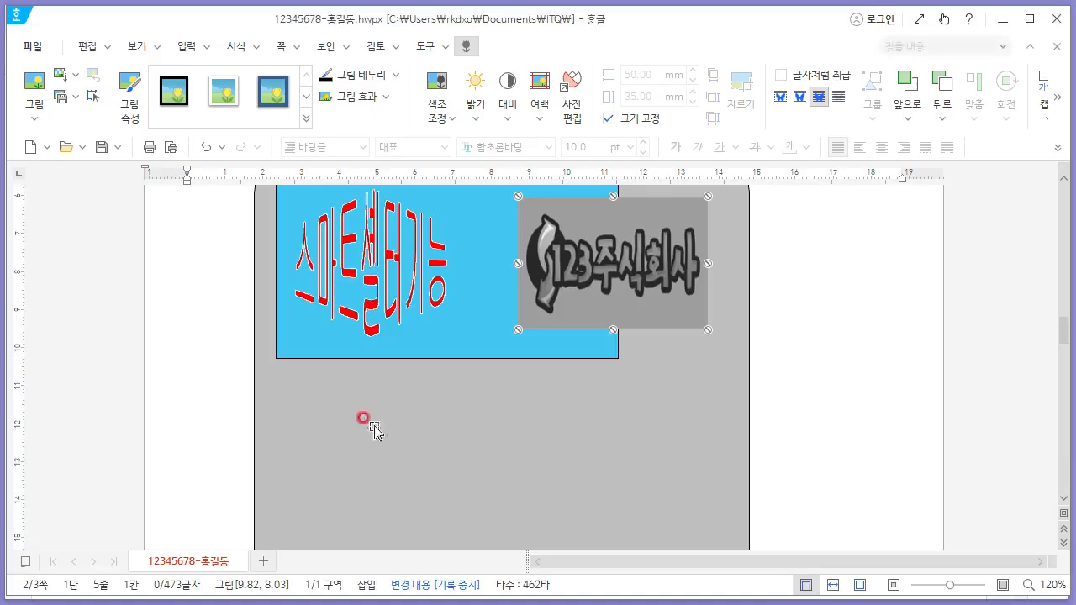
scroll(368, 423, down, 3)
scroll(357, 405, up, 1)
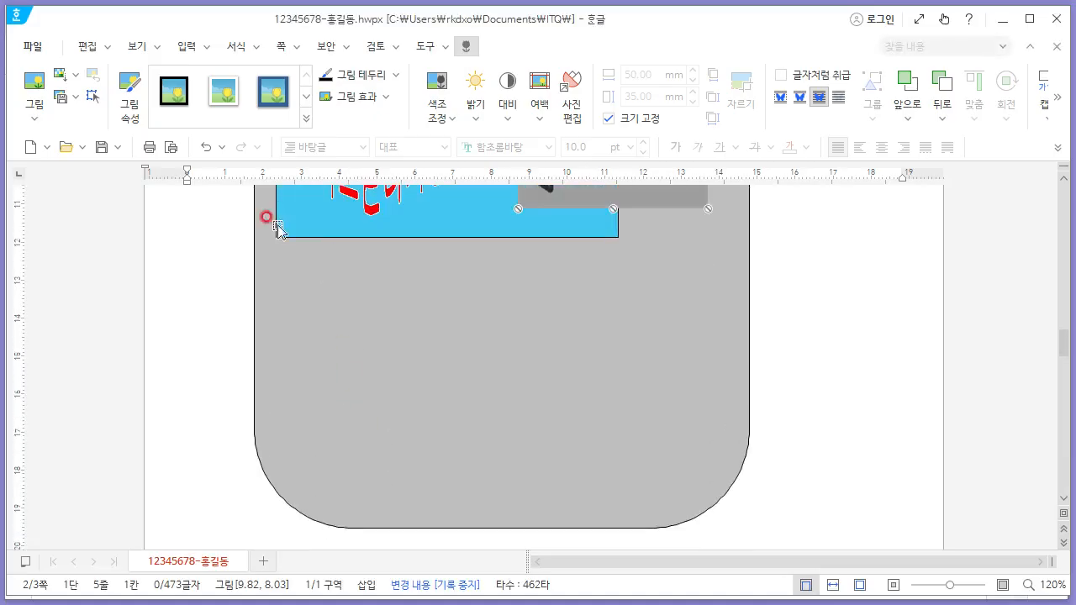
click(207, 46)
click(186, 46)
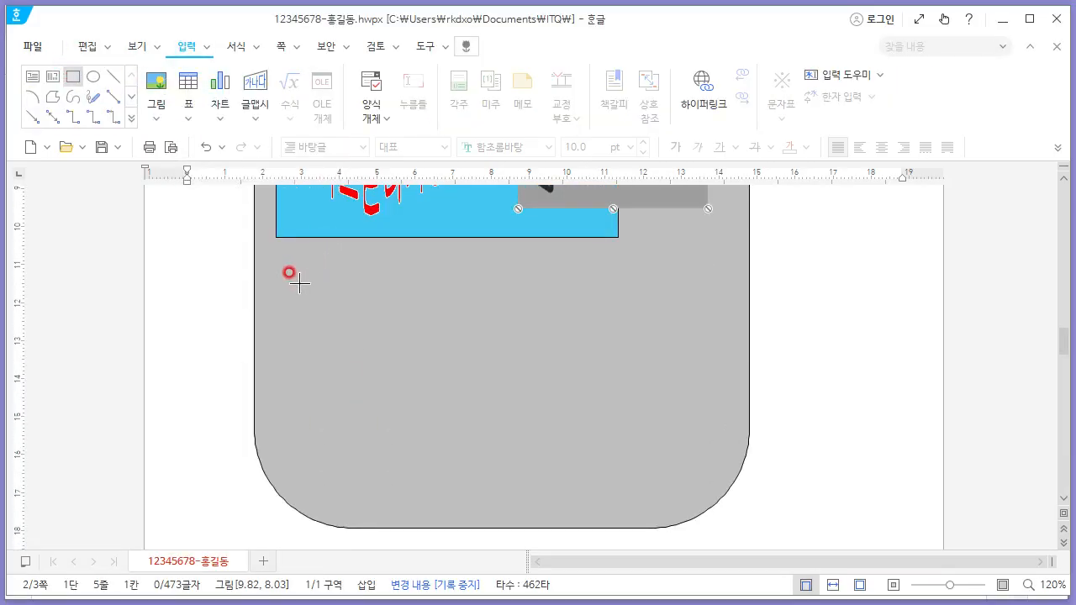
drag(340, 293, 354, 295)
Set the small rectangle's size to 13 × 6 mm as specified in the PDF and lock its size.
right_click(331, 284)
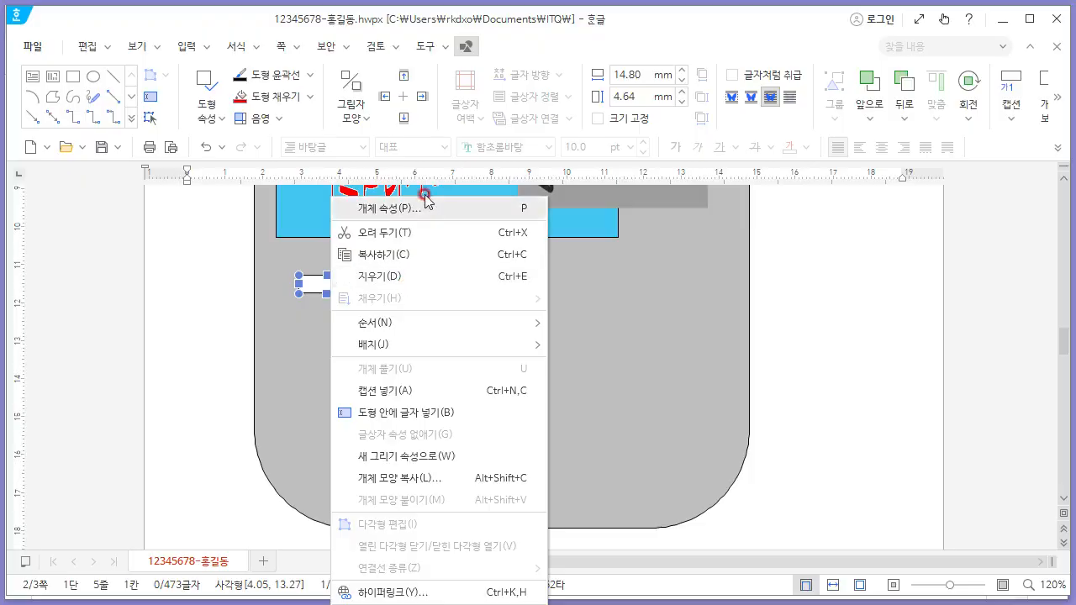
click(424, 208)
key(alt+Tab)
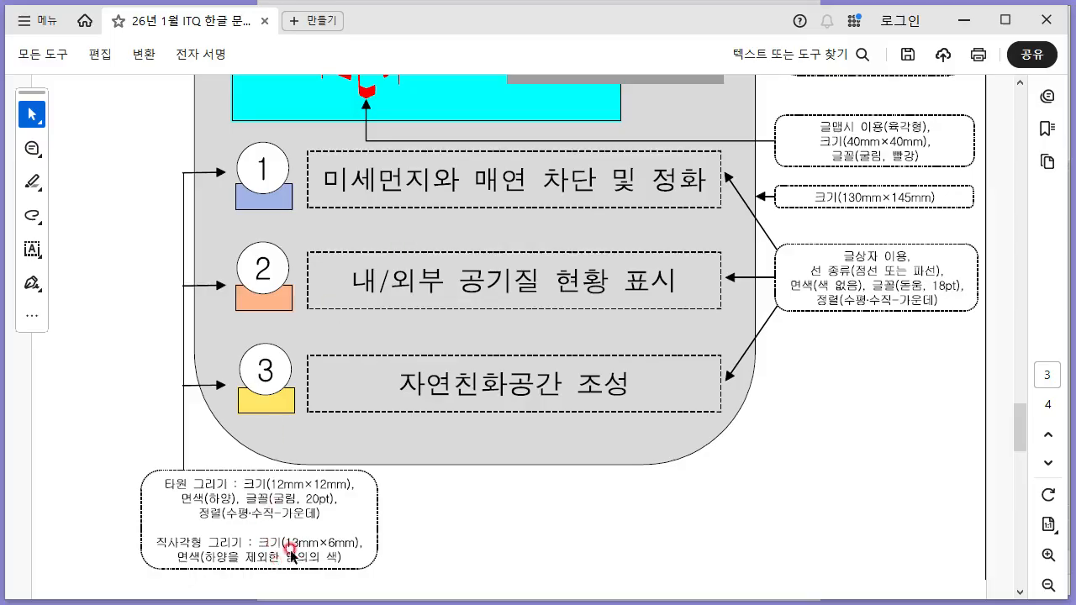
key(alt+Tab)
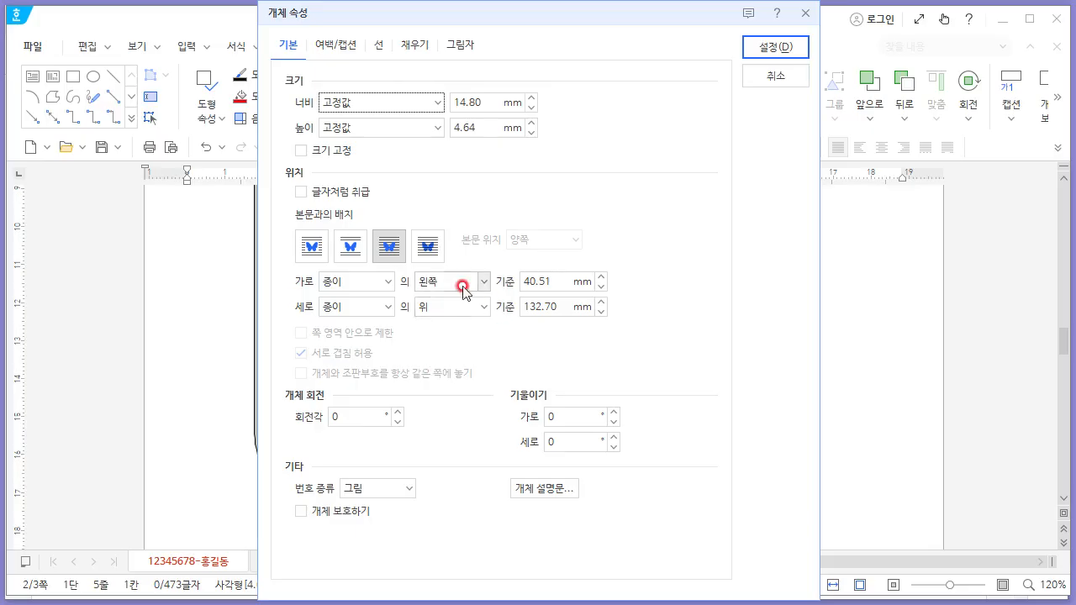
drag(491, 103, 330, 109)
key(Tab)
text(6)
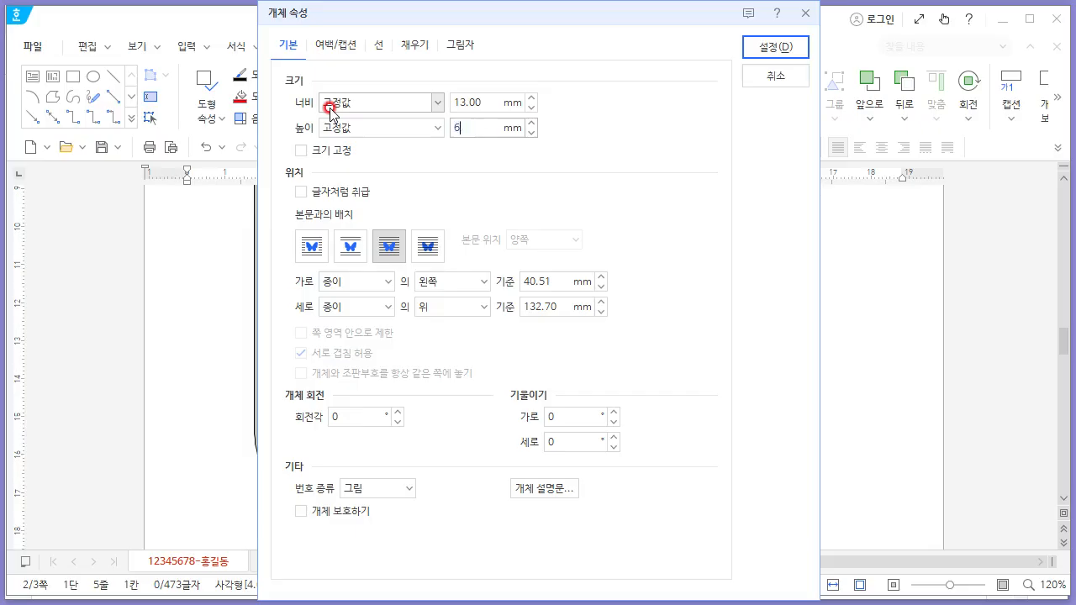
key(Tab)
key(space)
Fill the small rectangle with light blue and apply its properties.
click(411, 49)
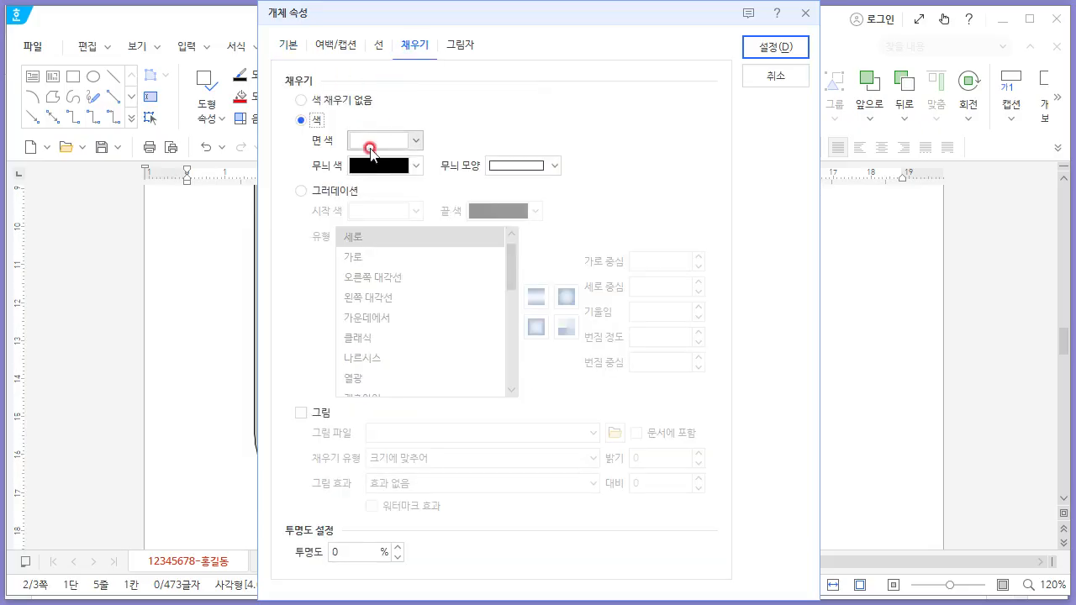
drag(370, 143, 461, 322)
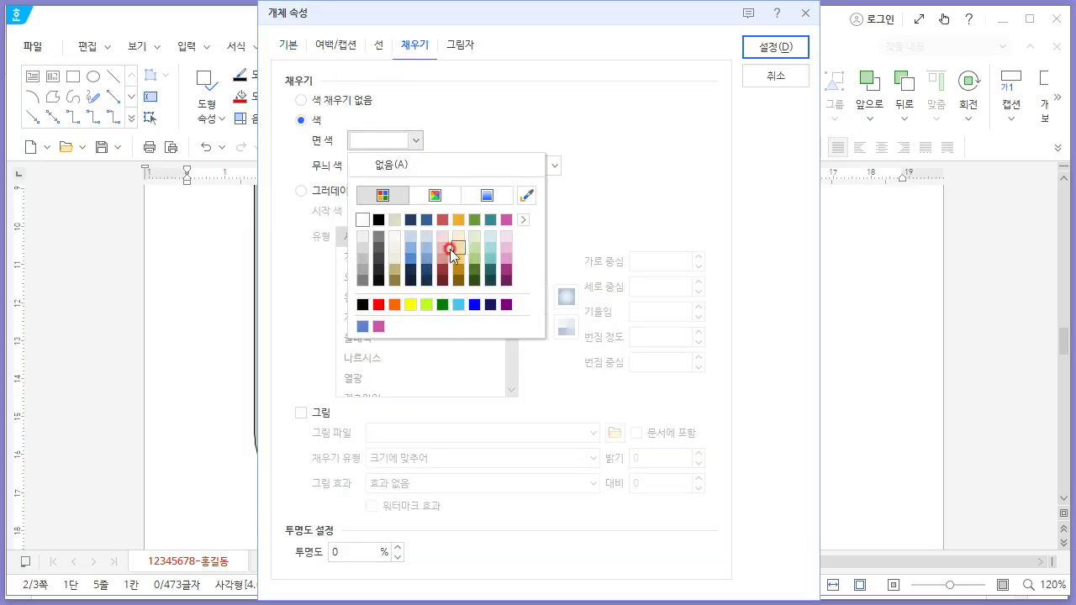
drag(430, 248, 431, 248)
click(777, 48)
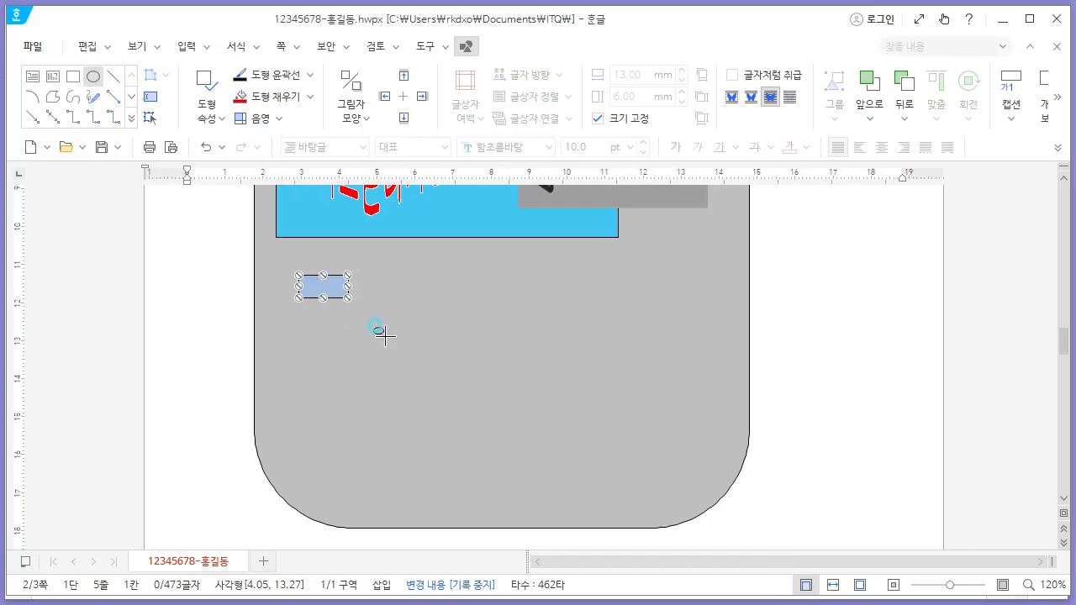
Draw an ellipse about 16 × 12 mm beside the small rectangle, then set its size to 12 × 12 mm and lock it.
drag(375, 327, 436, 373)
right_click(408, 352)
click(485, 212)
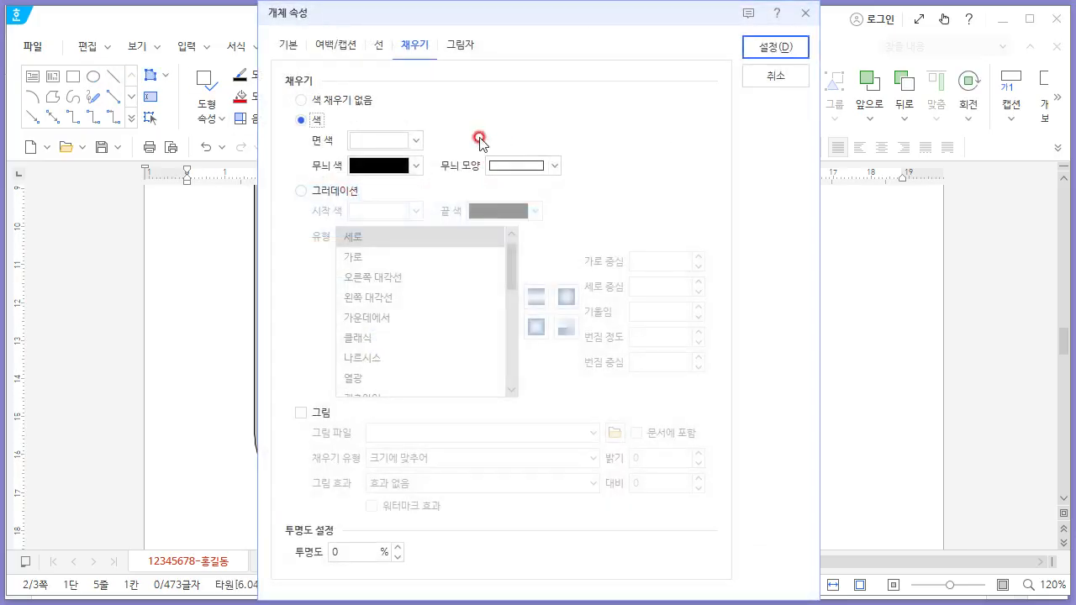
click(300, 48)
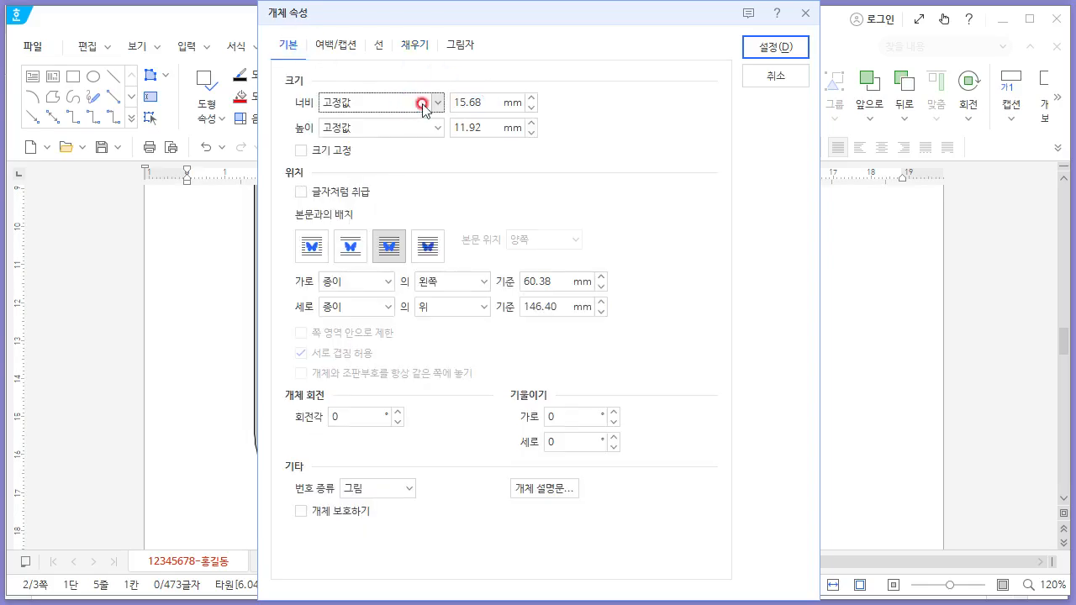
key(Tab)
text(12)
key(Tab)
key(Tab)
text(12)
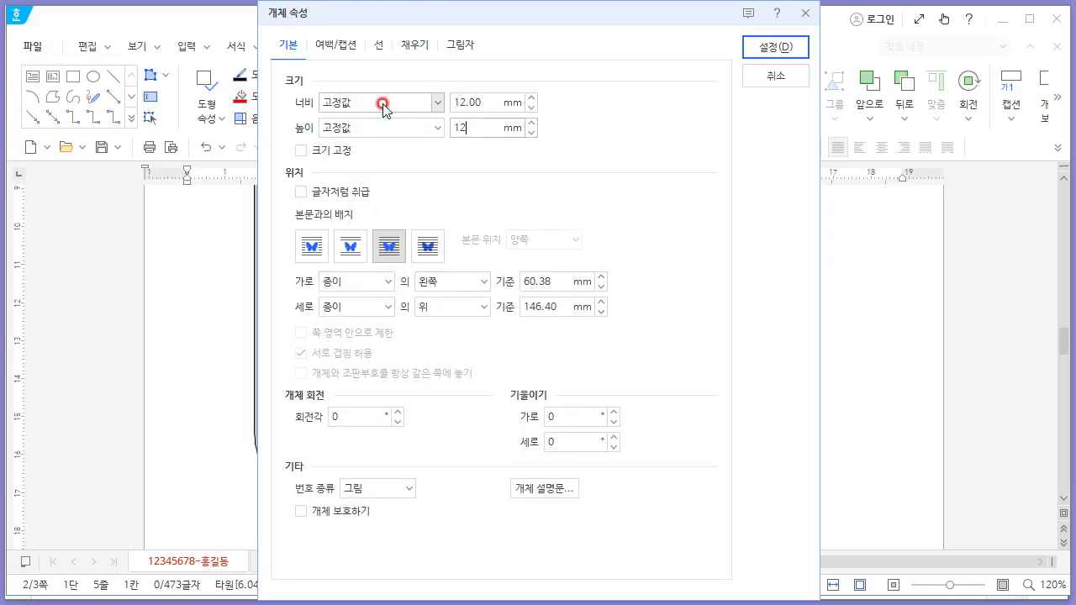
key(Tab)
key(space)
Check the ellipse's fill requirement in the PDF and apply its properties with a white fill.
key(alt+Tab)
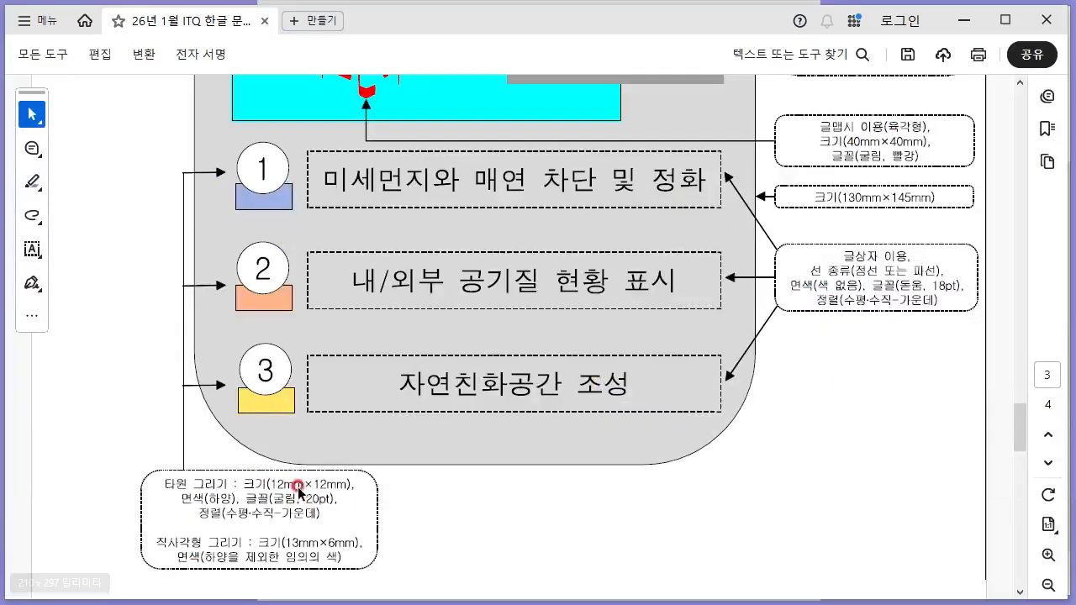
key(alt+Tab)
click(418, 45)
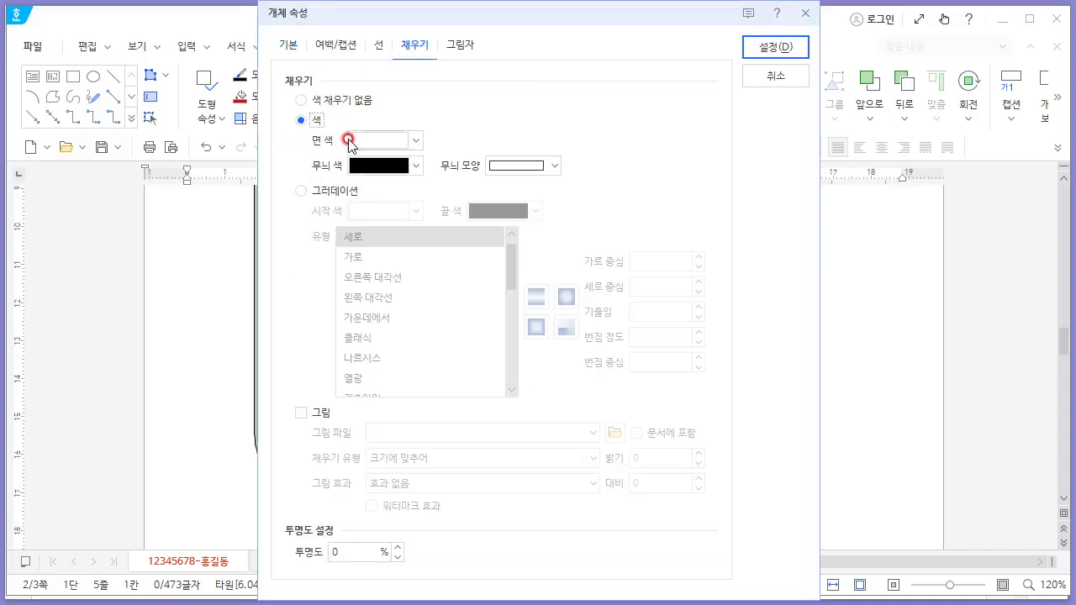
click(772, 46)
Check the arrangement in the PDF and place the white circle overlapping the upper edge of the light blue rectangle.
click(399, 358)
key(alt+Tab)
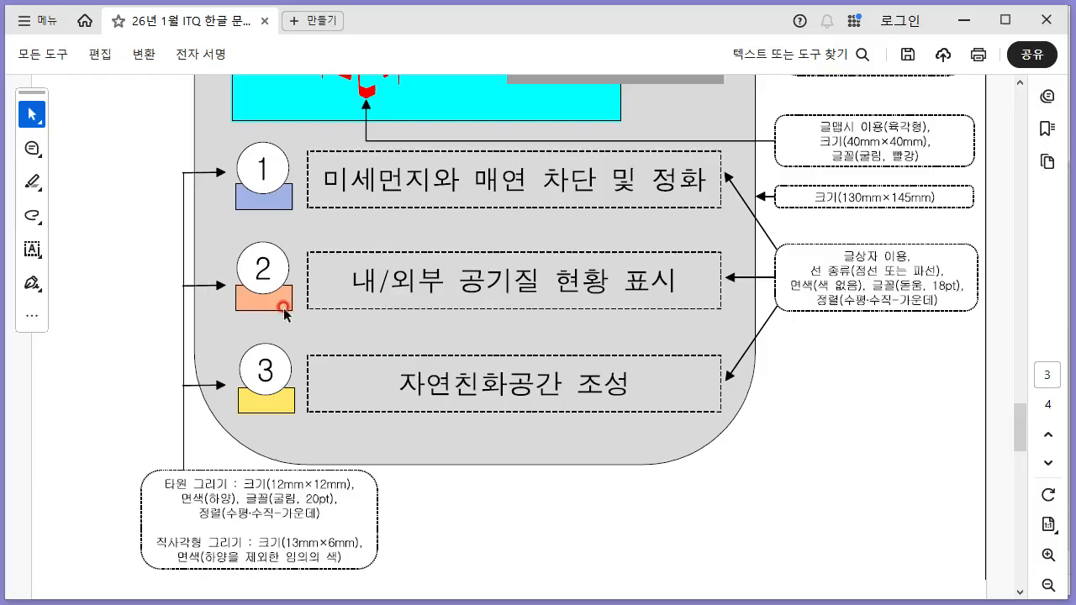
key(alt+Tab)
drag(409, 361, 302, 280)
Put a centred number 1 inside the circle and format it in 굴림 at 20 pt as specified in the PDF.
right_click(300, 277)
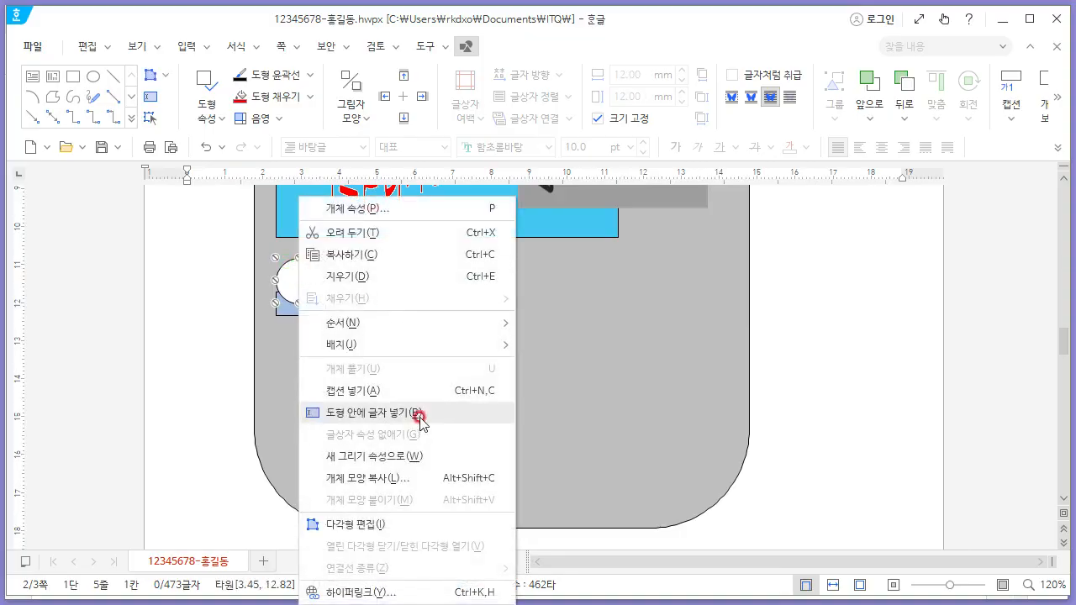
click(405, 410)
key(alt+Tab)
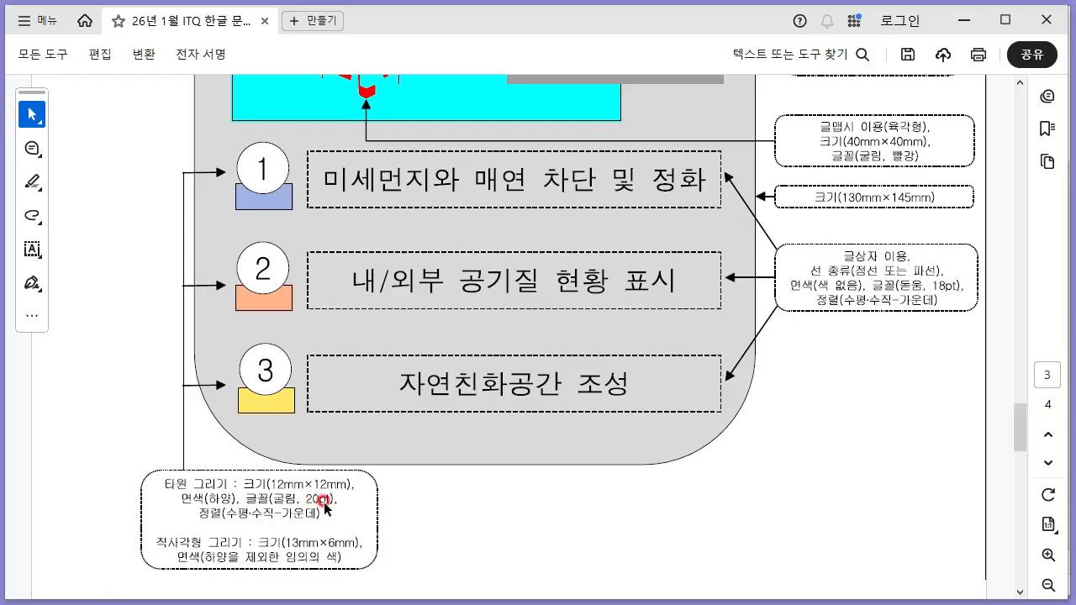
key(alt+Tab)
click(514, 147)
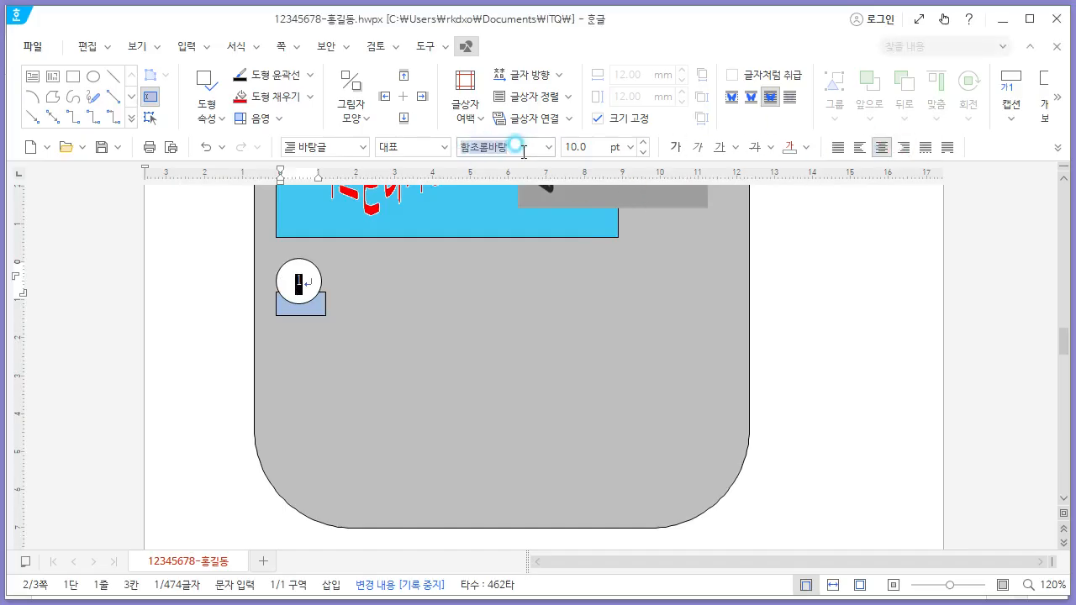
text(굴림)
key(Tab)
text(20)
key(Return)
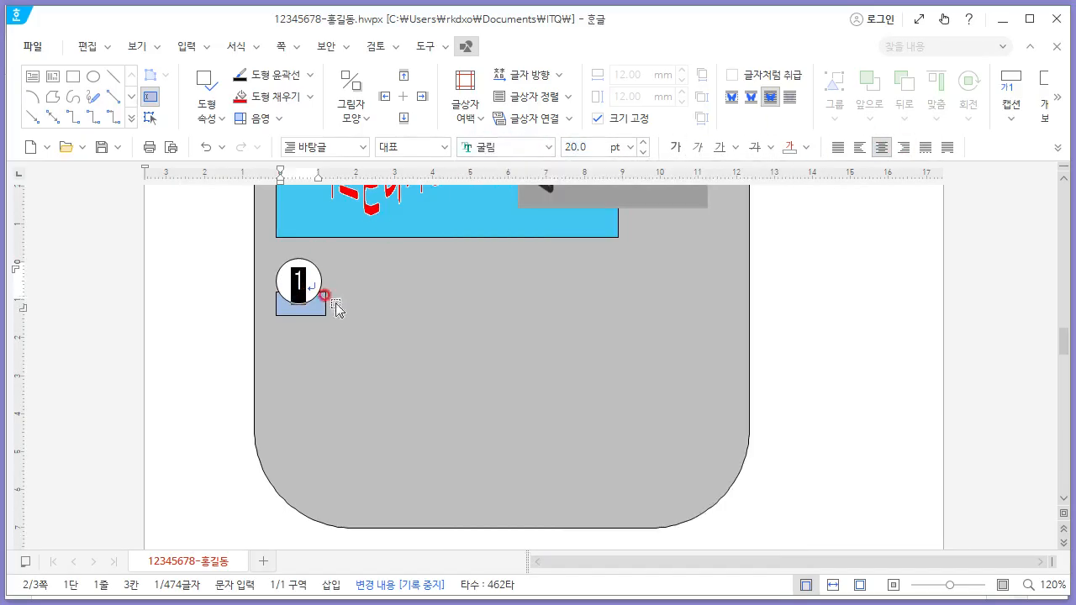
Copy the numbered circle together with its rectangle and place two copies evenly spaced below the original.
click(368, 327)
shift+click(309, 284)
shift+click(307, 308)
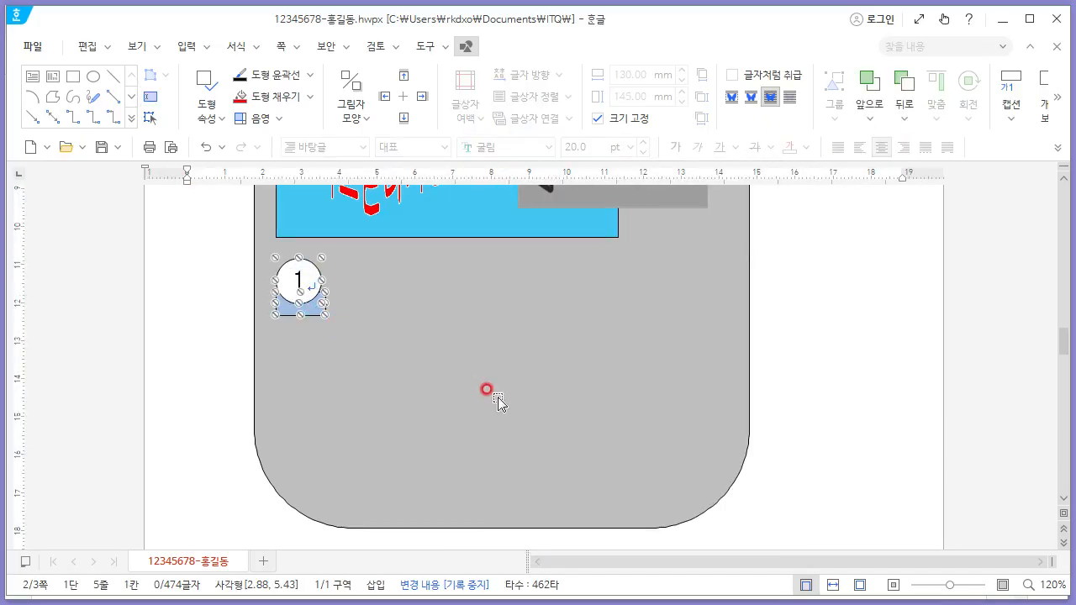
key(ctrl+c)
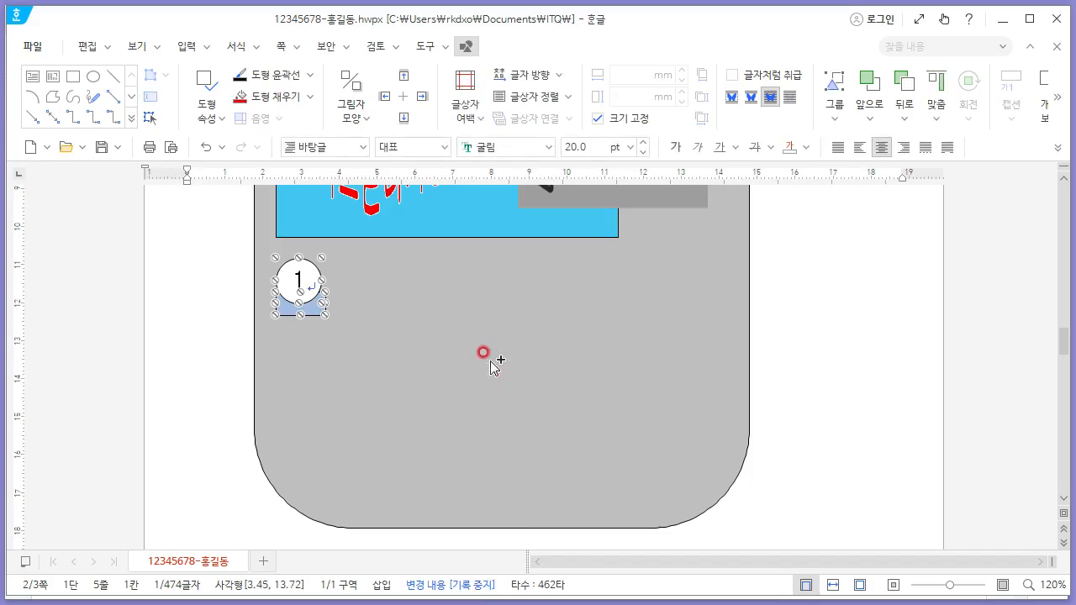
key(ctrl+v)
drag(332, 303, 333, 358)
key(ctrl+v)
drag(320, 301, 316, 420)
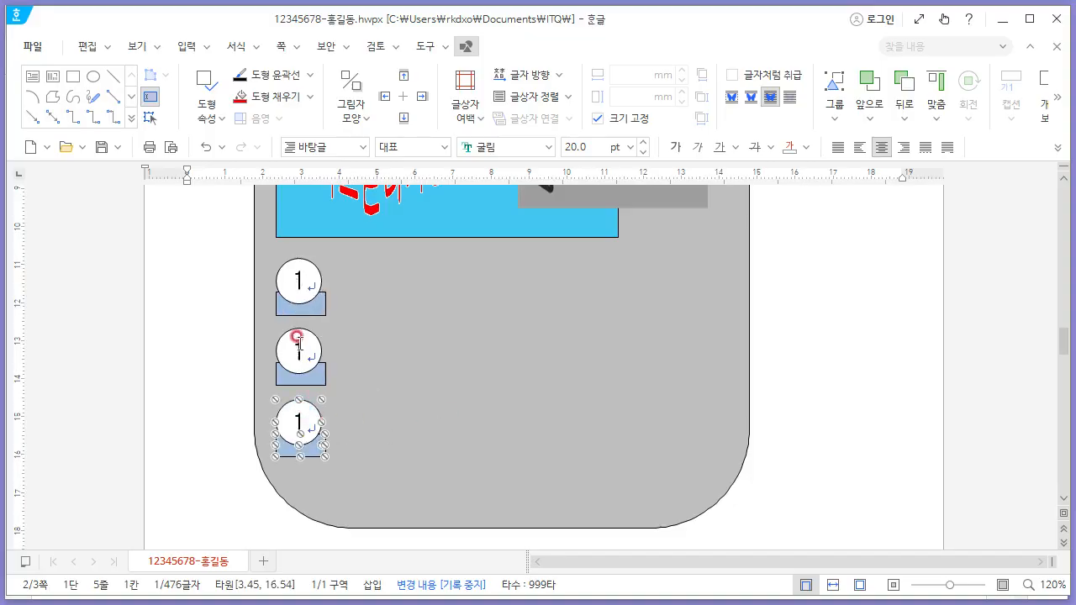
Change the number in the middle circle to 2 and in the lowest circle to 3.
double_click(298, 352)
text(2)
double_click(298, 423)
text(3)
click(468, 392)
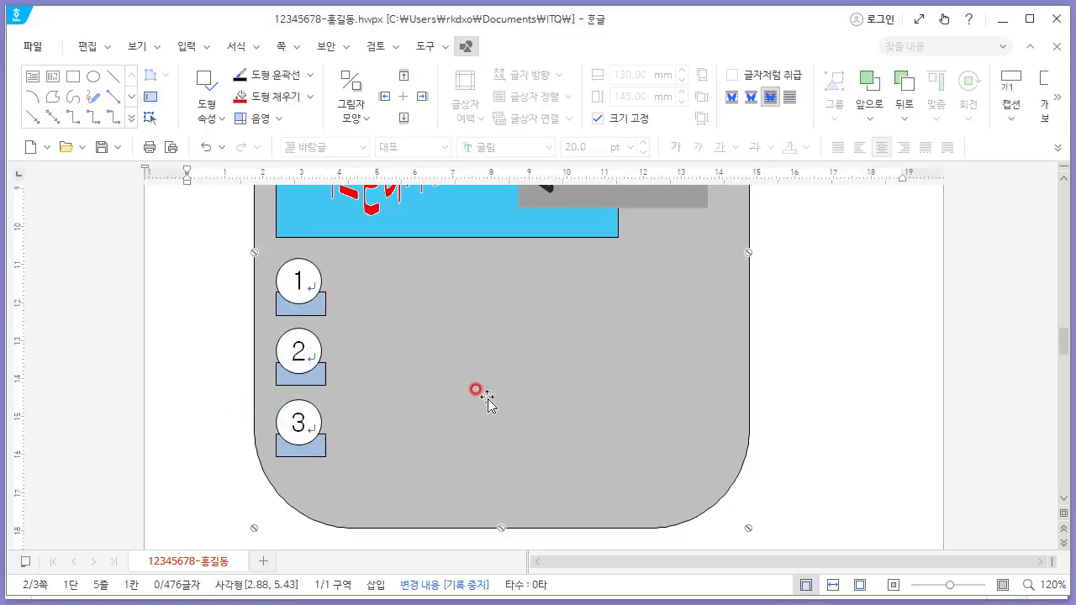
Change the fill of the rectangle behind circle 2 to light pink.
click(308, 368)
right_click(313, 377)
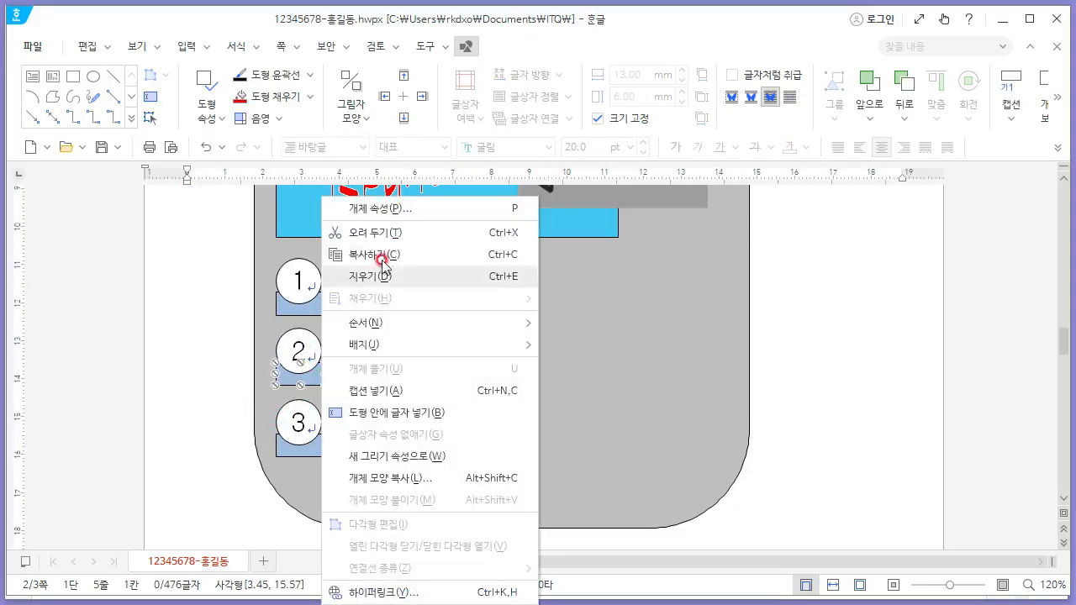
click(395, 210)
click(408, 141)
click(431, 257)
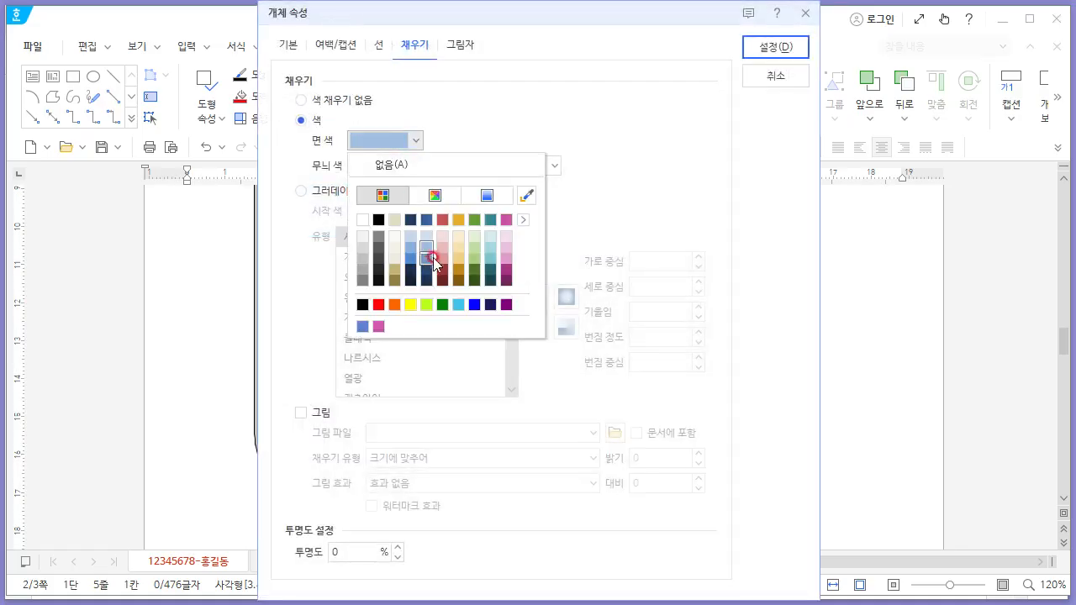
click(443, 248)
click(775, 47)
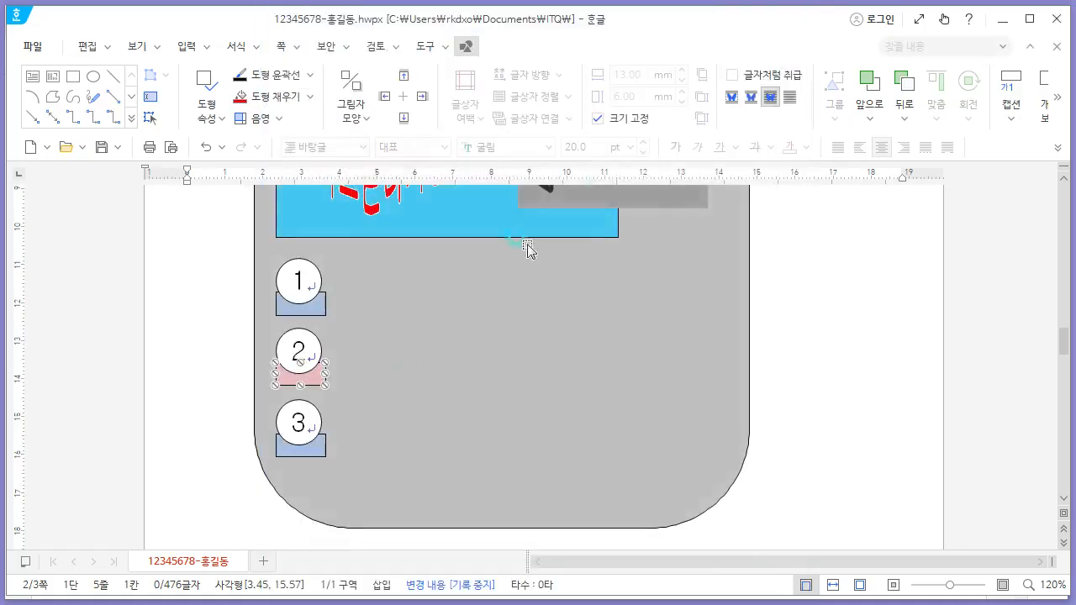
Change the fill of the rectangle behind circle 3 to light yellow.
click(306, 440)
right_click(319, 451)
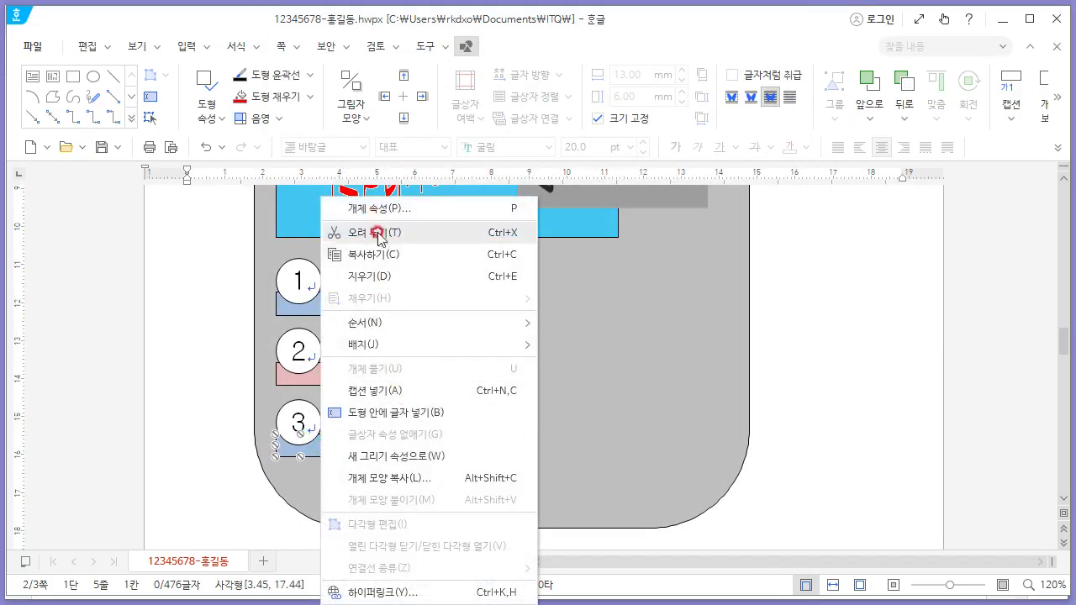
click(393, 209)
click(415, 141)
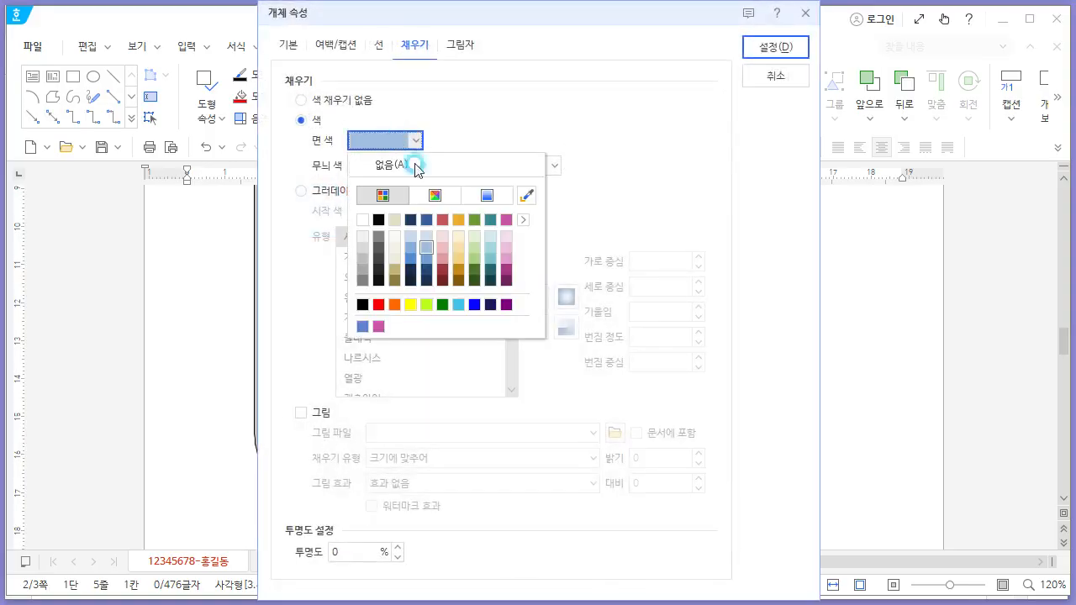
click(459, 247)
click(786, 51)
click(638, 265)
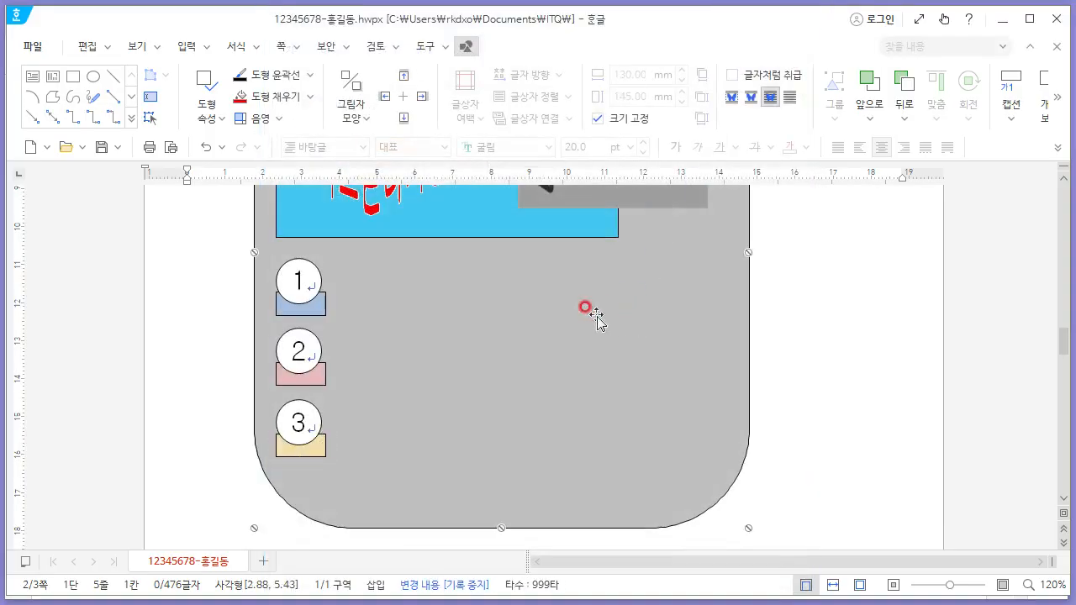
Check the text box layout in the PDF and draw a text box about 96 × 13 mm beside circle 1.
key(alt+Tab)
key(alt+Tab)
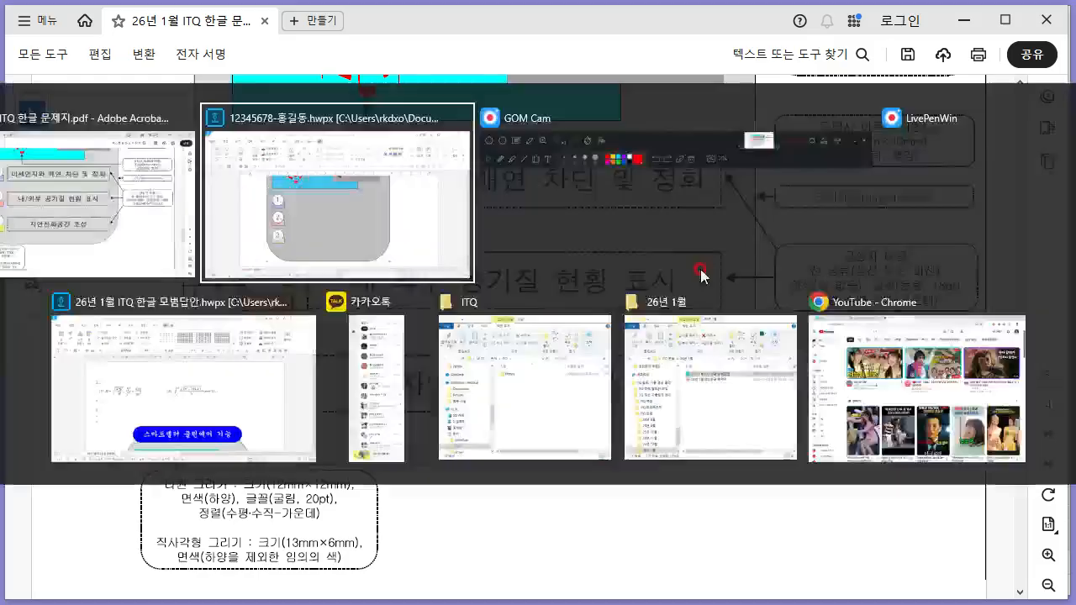
click(49, 84)
mouse_move(333, 259)
mouse_down()
mouse_move(550, 313)
mouse_move(712, 315)
mouse_up()
Give the text box no fill and a dashed outline, checking the line requirement in the PDF.
right_click(512, 264)
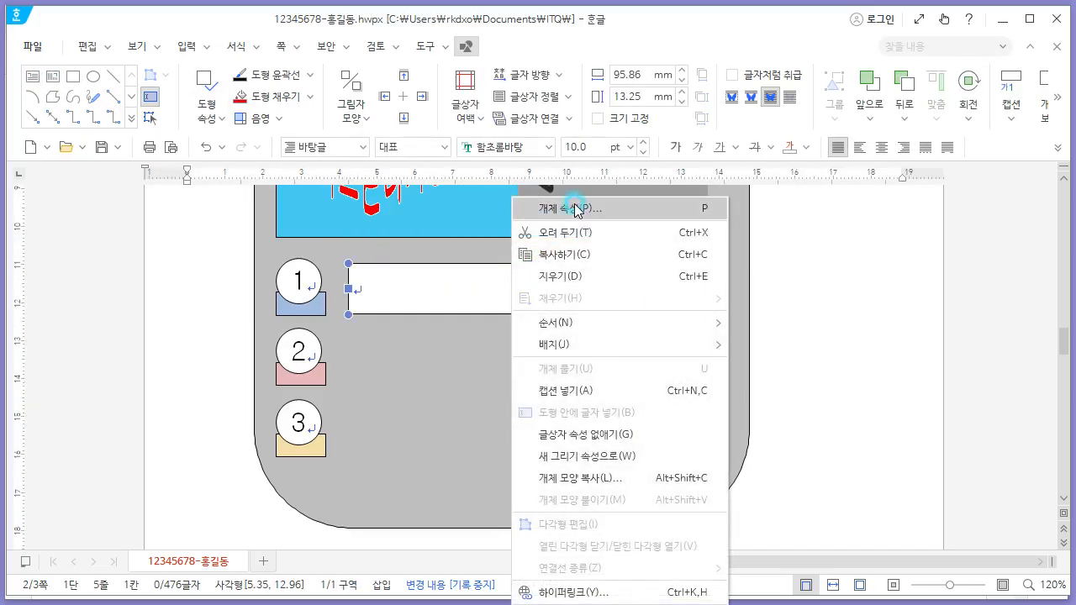
click(578, 210)
click(336, 100)
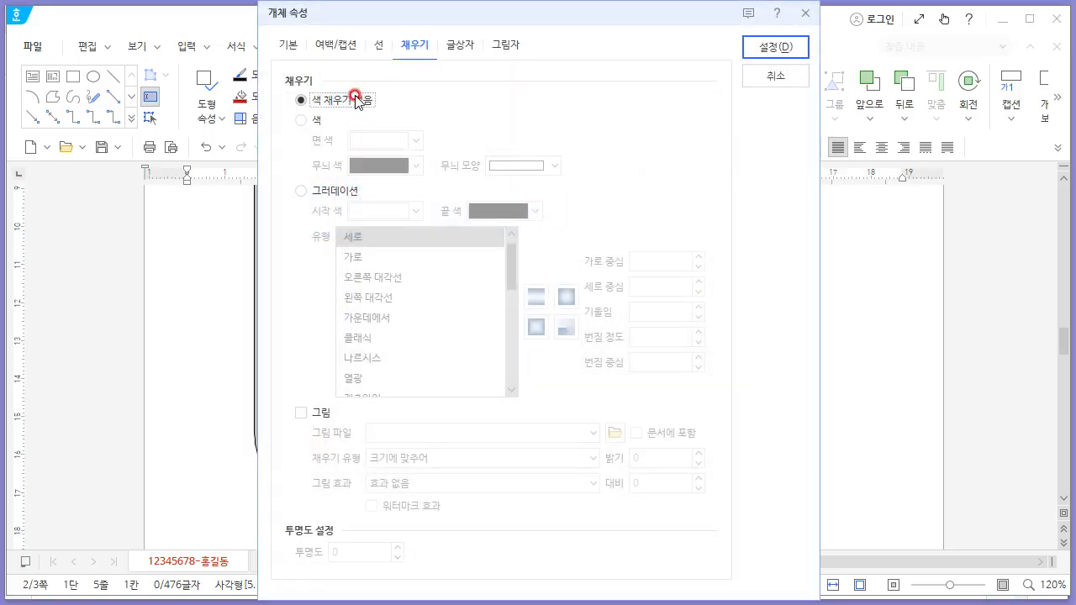
click(379, 45)
click(500, 103)
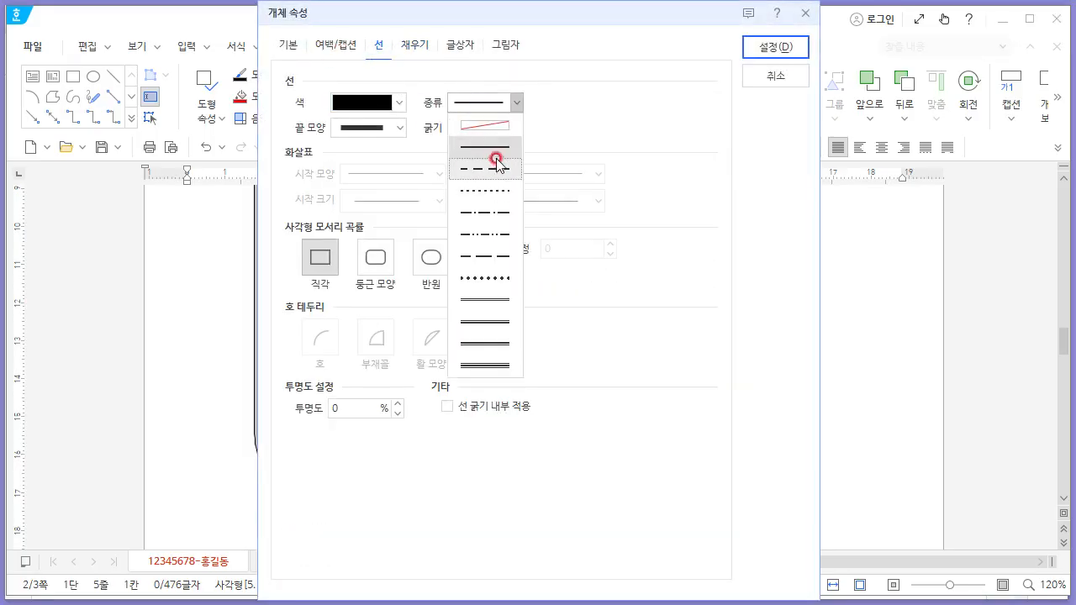
click(500, 167)
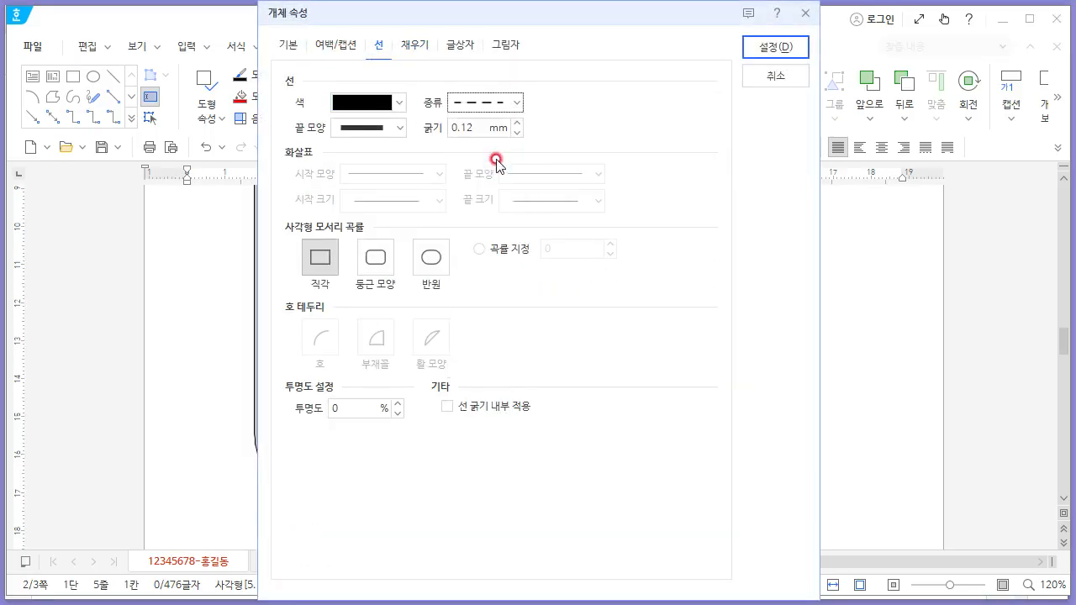
click(752, 50)
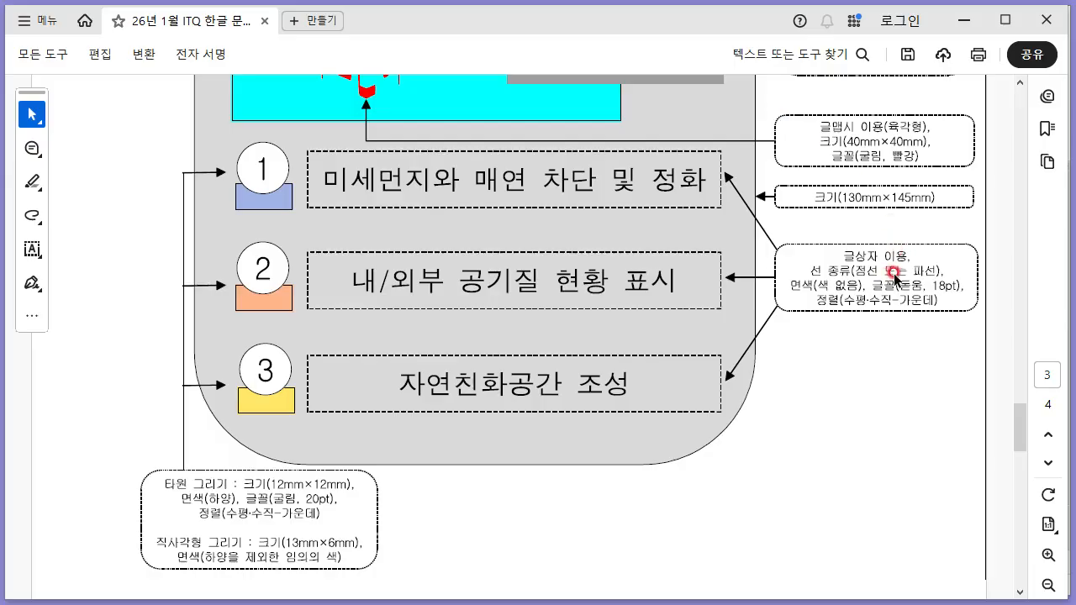
key(alt+Tab)
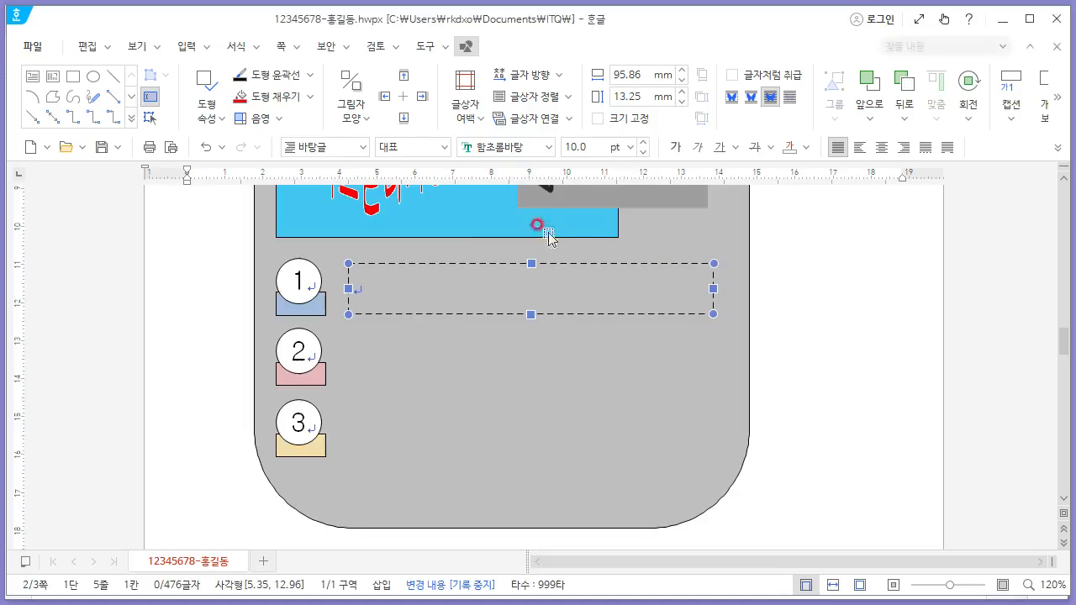
Enter 미세먼지와 매연 차단 및 정화 in the dashed text box, following the PDF.
click(378, 342)
click(354, 278)
key(alt+Tab)
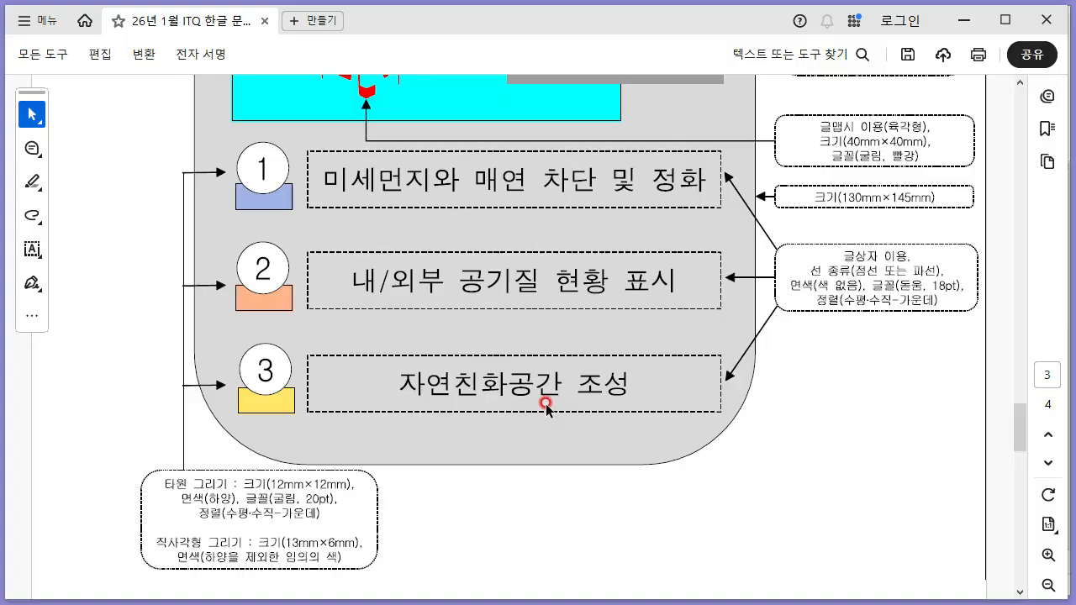
key(alt+Tab)
text(미세먼지와)
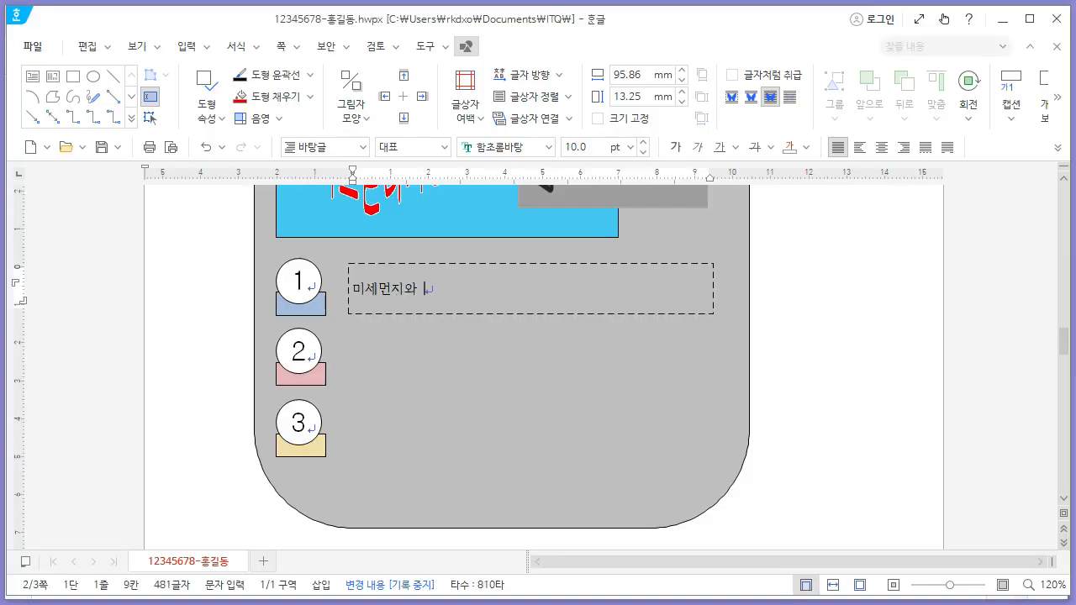
key(alt+Tab)
key(alt+Tab)
text(매여 차단)
key(alt+Tab)
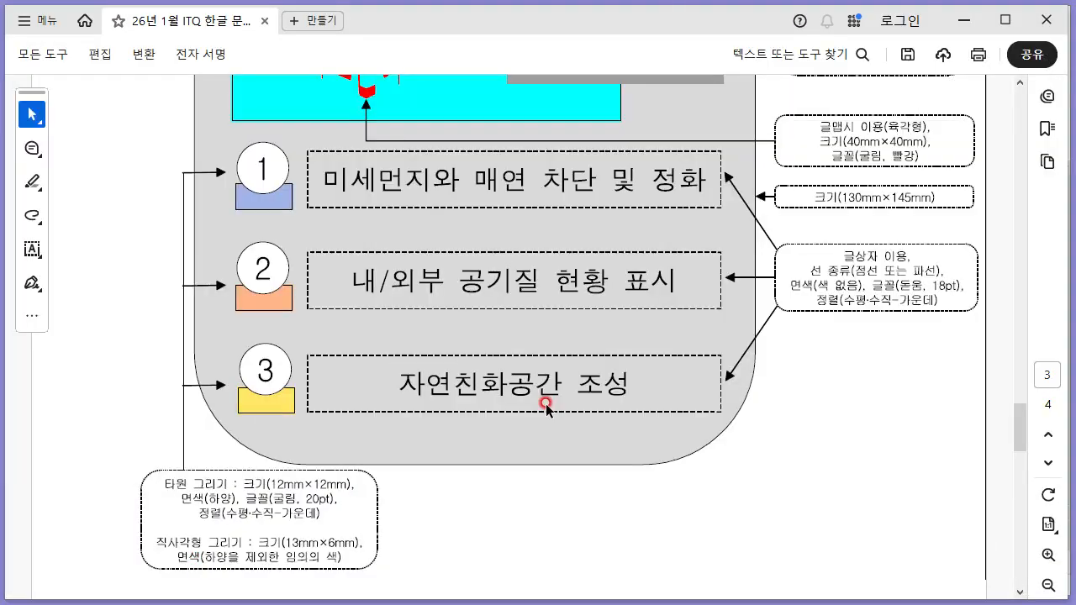
key(alt+Tab)
text(미)
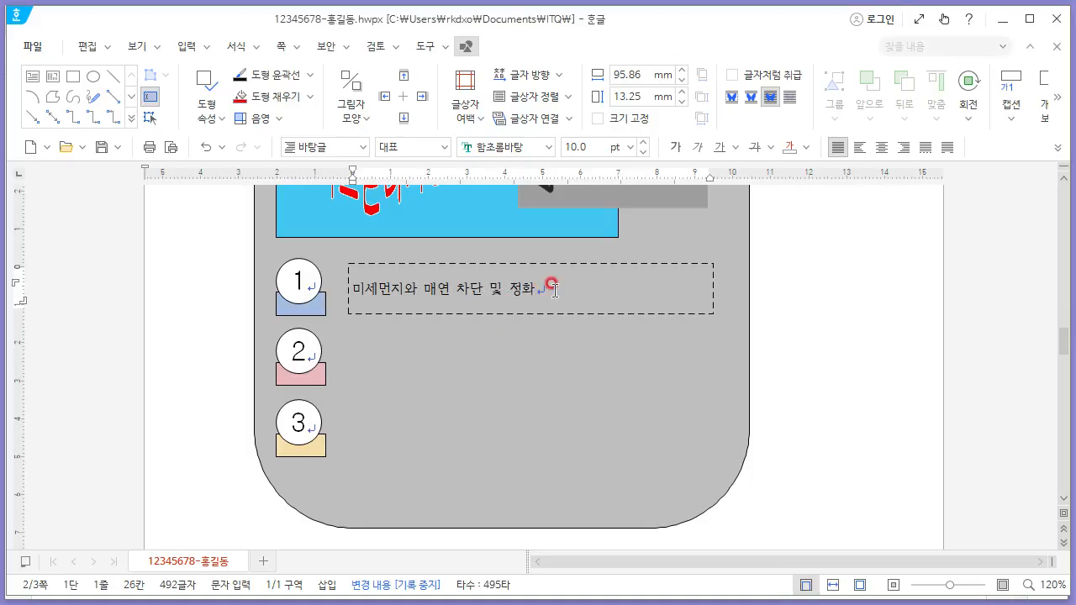
Centre the text in the dashed box beside circle 1 and set its font to 돋움, 18 pt, following the PDF.
drag(544, 288, 357, 288)
click(889, 148)
key(alt+Tab)
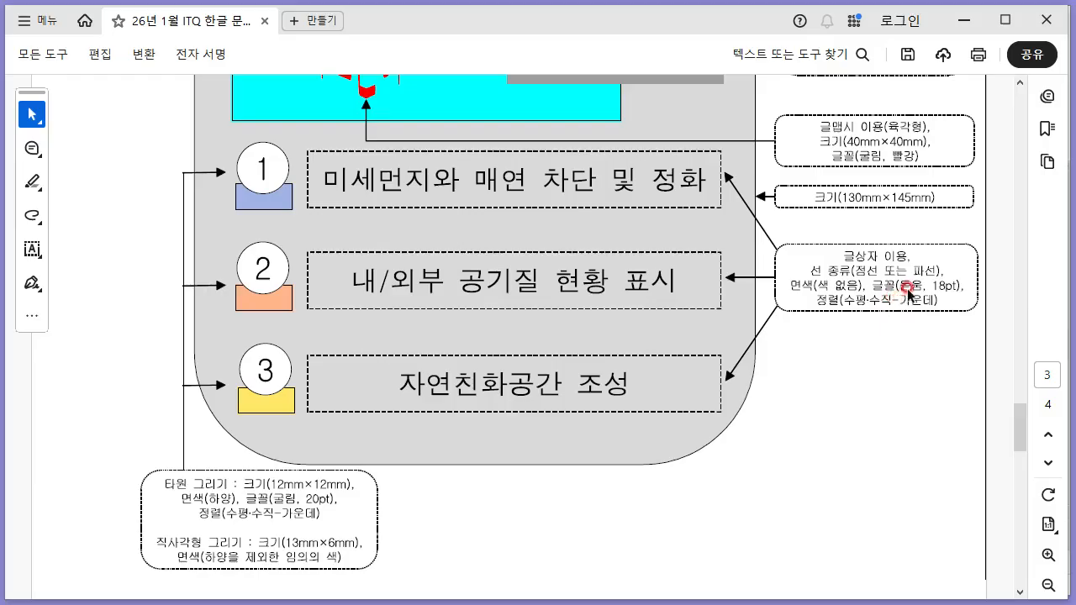
key(alt+Tab)
click(522, 147)
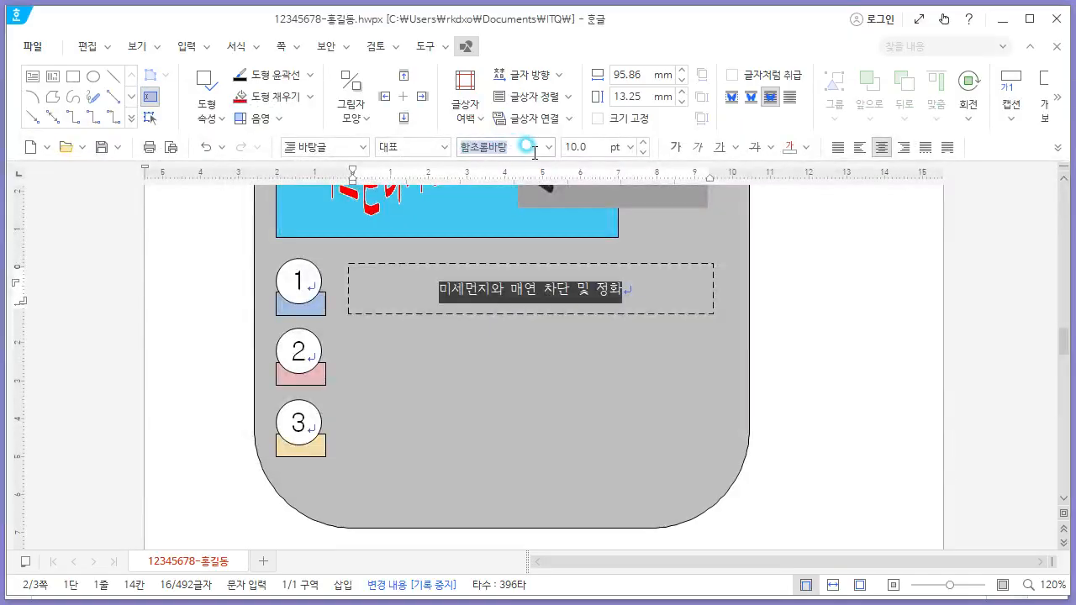
text(돋움)
key(Tab)
text(18)
key(Return)
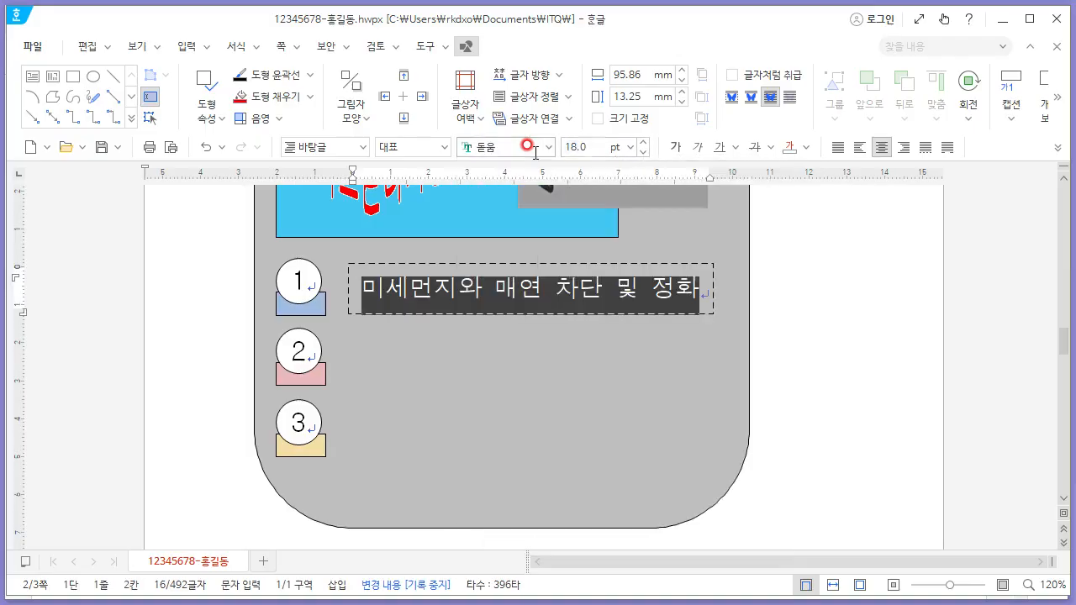
Copy the dashed text box straight down twice, placing the copies beside circles 2 and 3.
drag(556, 315, 573, 395)
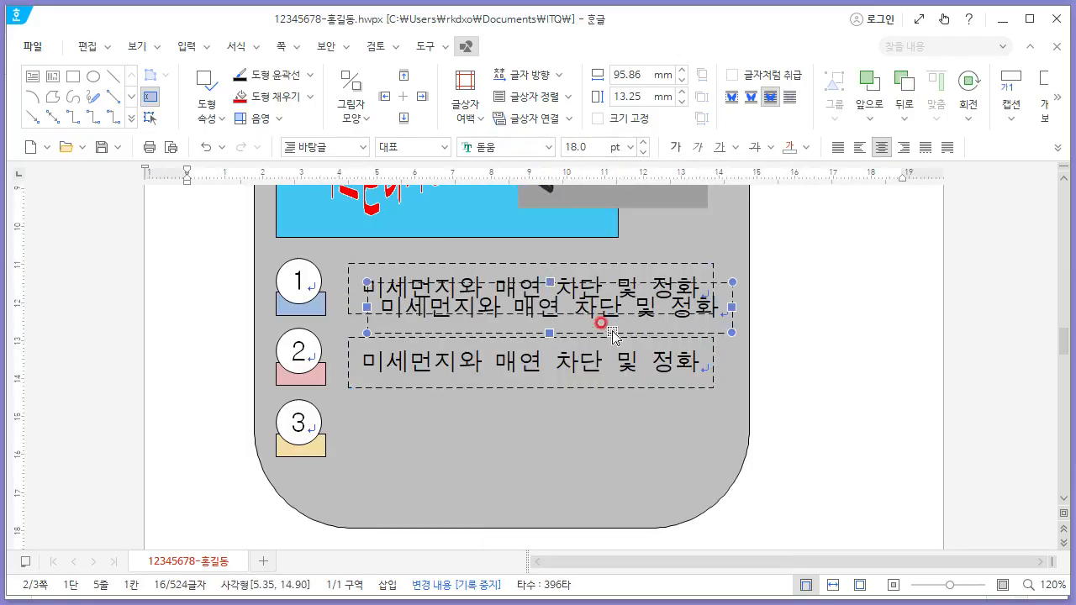
drag(600, 312, 594, 456)
Replace the text in the dashed box beside circle 2 with 내/외부 공기질 현황 표시, following the PDF.
triple_click(509, 361)
key(alt+Tab)
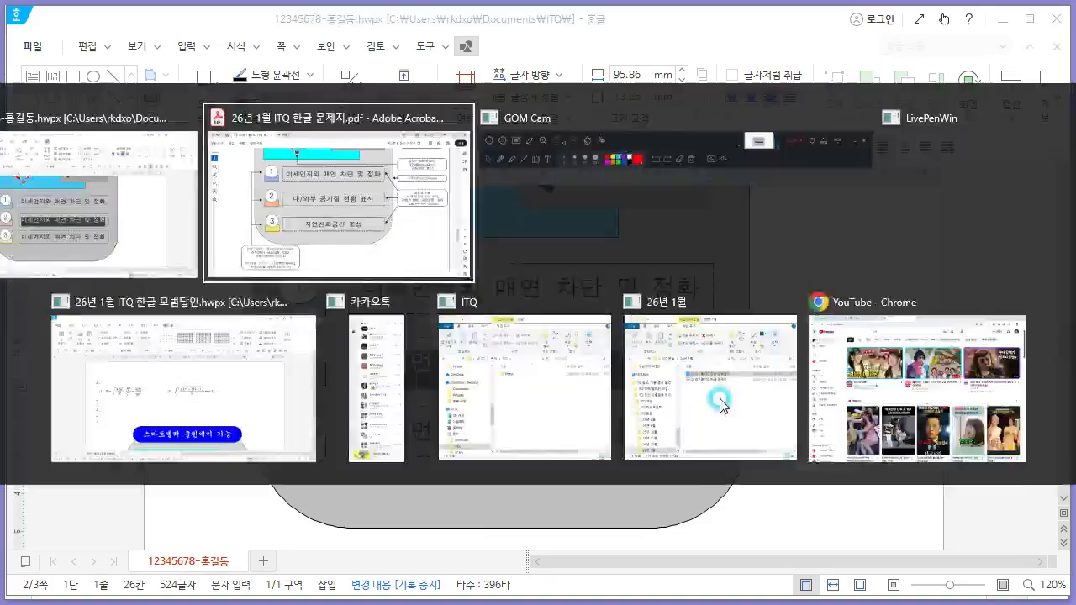
key(alt+Tab)
text(내/외부)
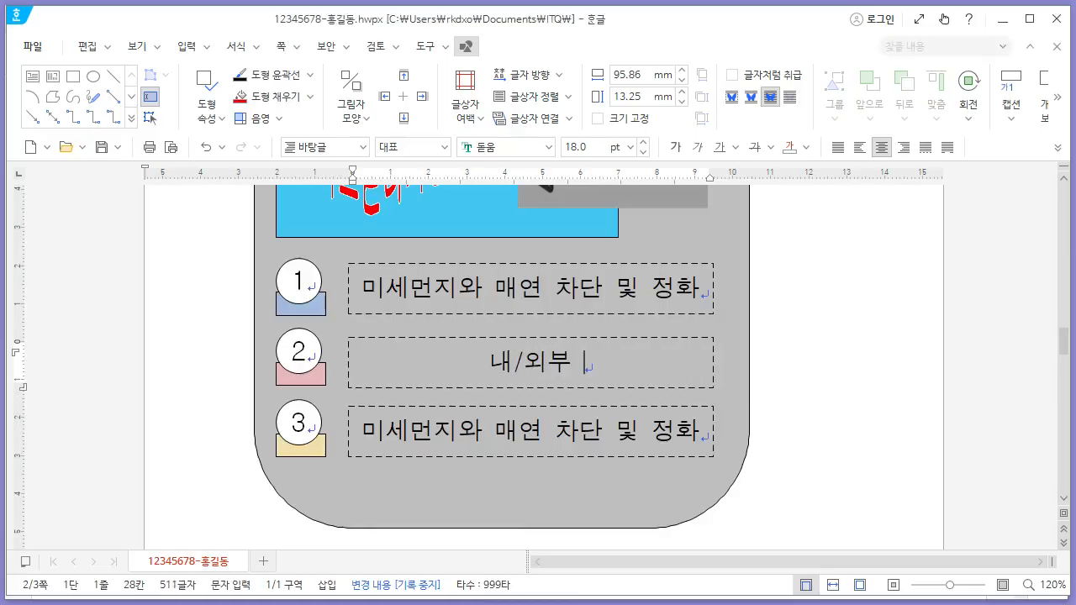
key(alt+Tab)
key(alt+Tab)
text(ㄱ공)
key(alt+Tab)
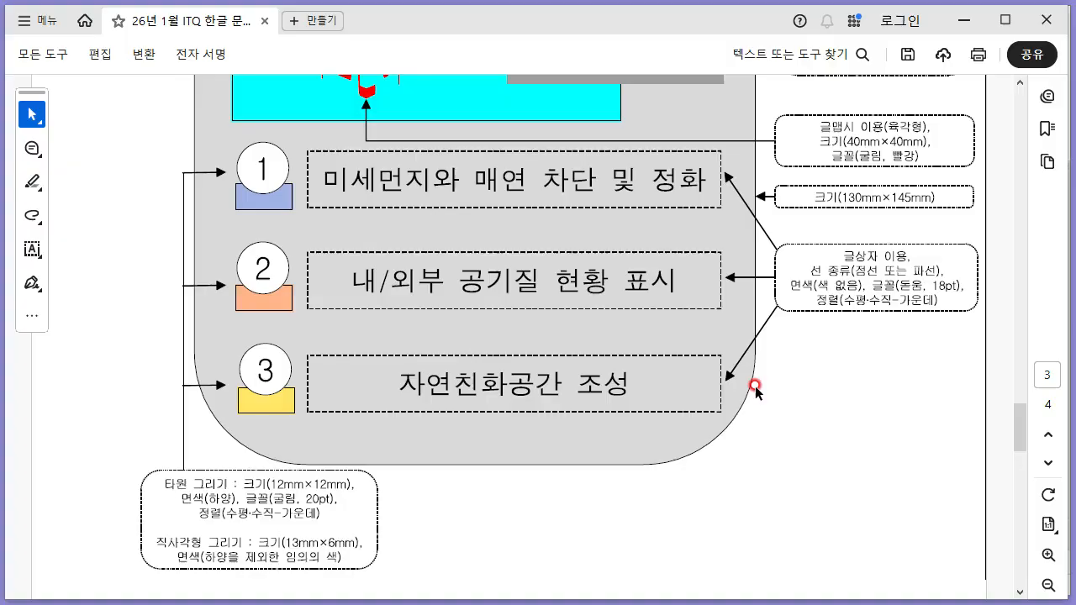
key(alt+Tab)
text(기질 ㅎ련화)
key(BackSpace)
key(BackSpace)
key(BackSpace)
key(BackSpace)
key(BackSpace)
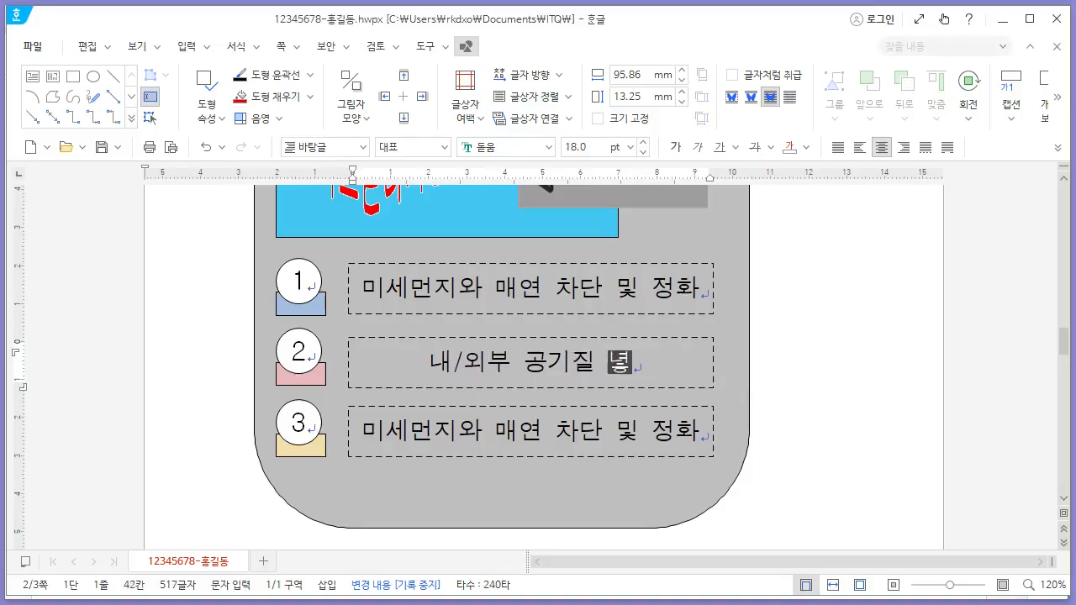
text(현황 표시)
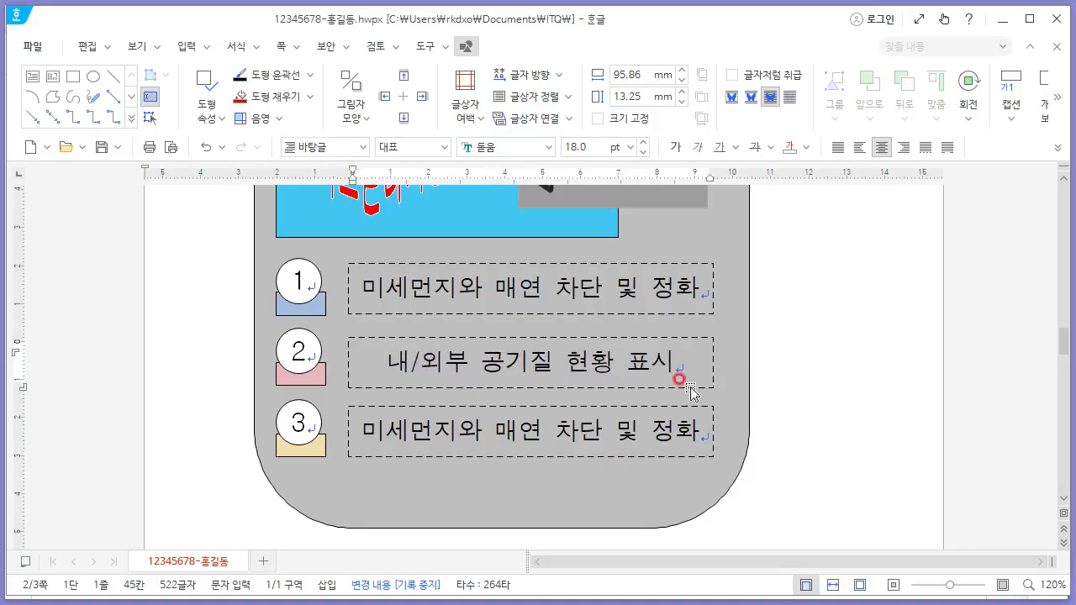
Replace the text in the dashed box beside circle 3 with 자연친화공간 조성, following the PDF.
triple_click(562, 437)
key(alt)
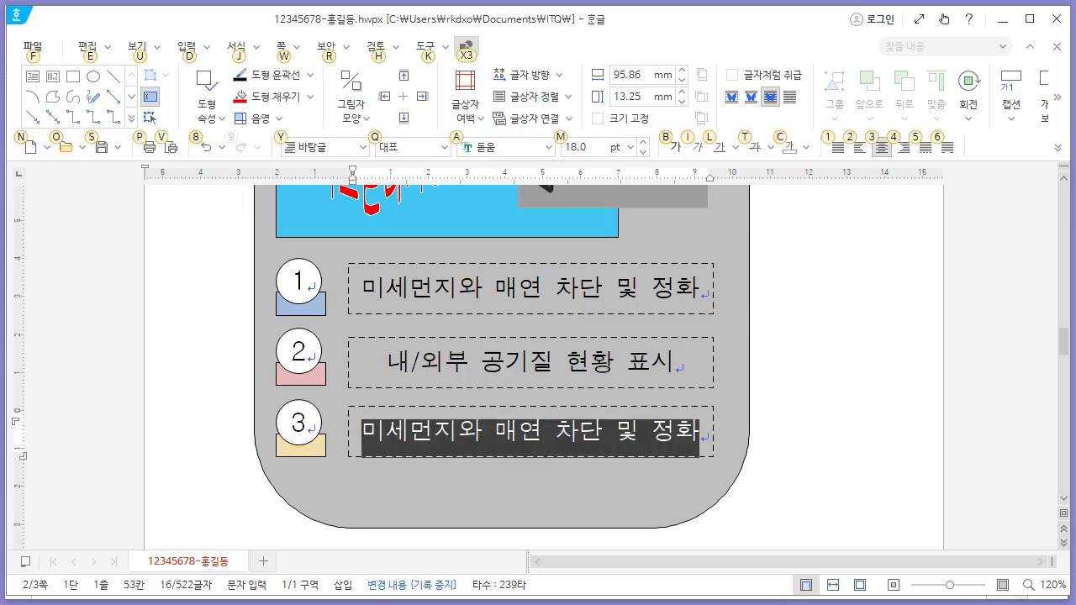
key(alt+Tab)
key(alt+Tab)
text(자ㅓ)
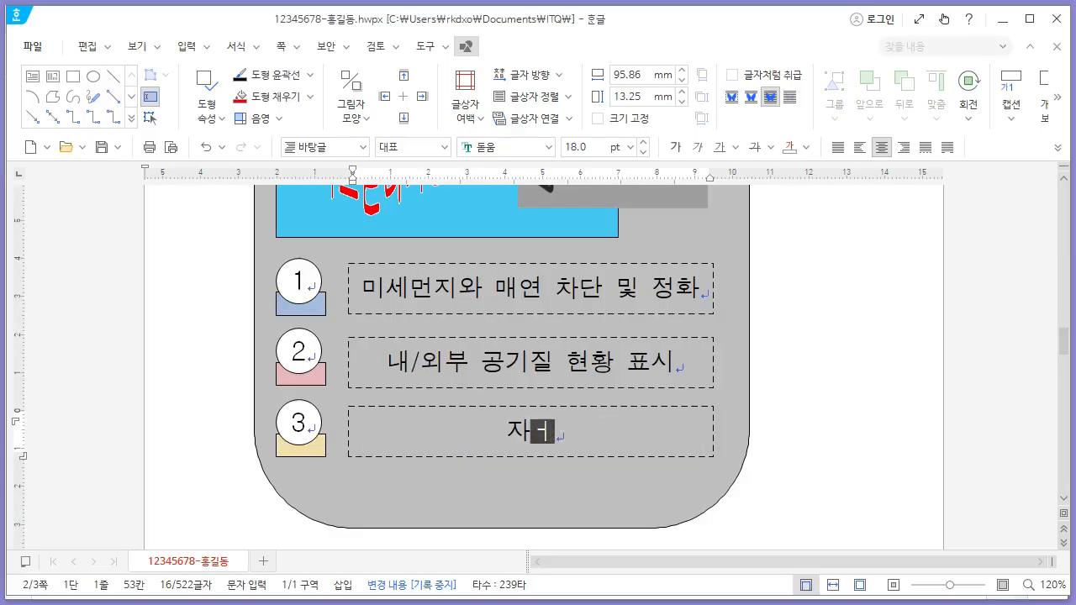
text(연친화공간 조섯ㅇ)
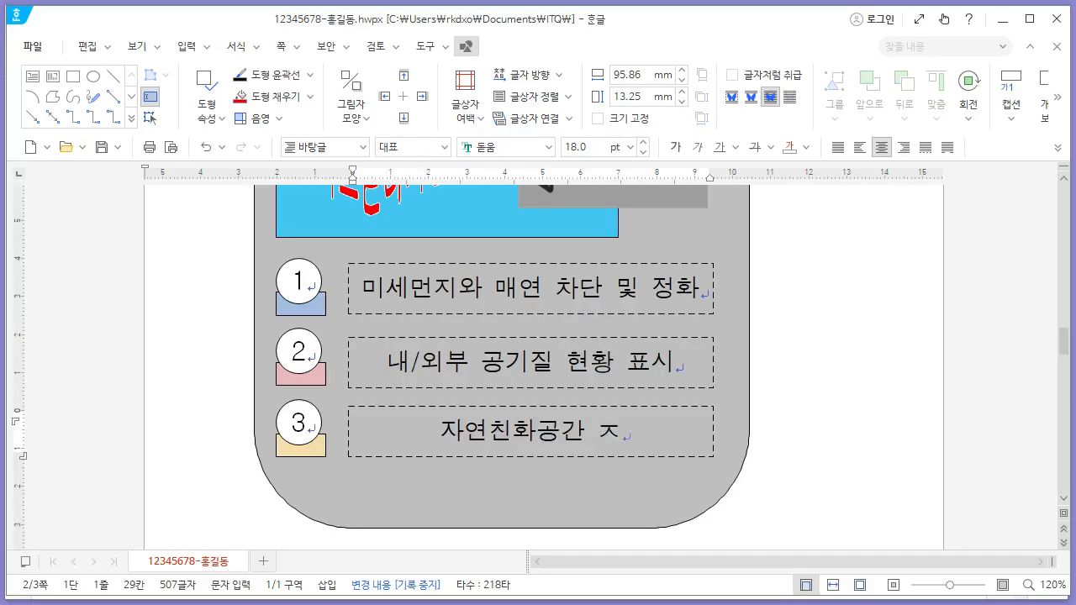
key(BackSpace)
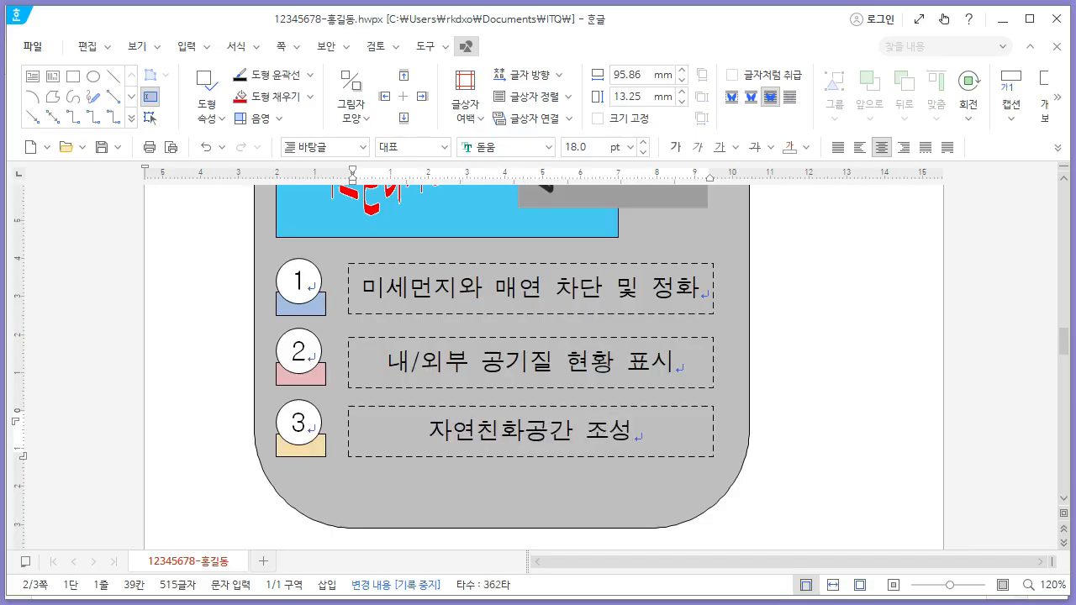
Save the document and look over the drawing from its title box to the three dashed text boxes.
click(869, 413)
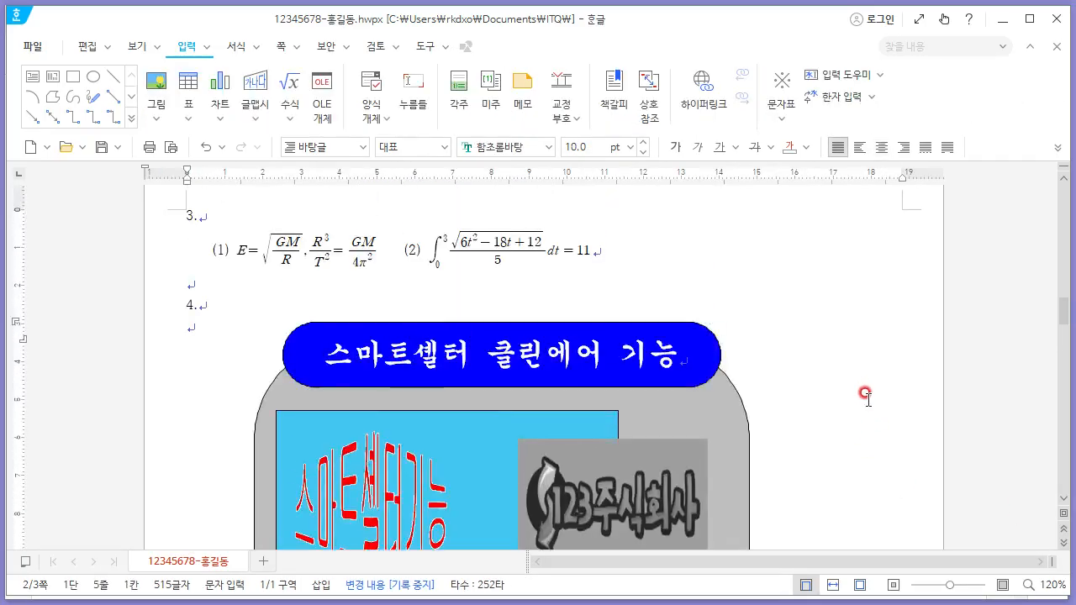
scroll(865, 393, down, 3)
key(alt+s)
scroll(859, 401, up, 5)
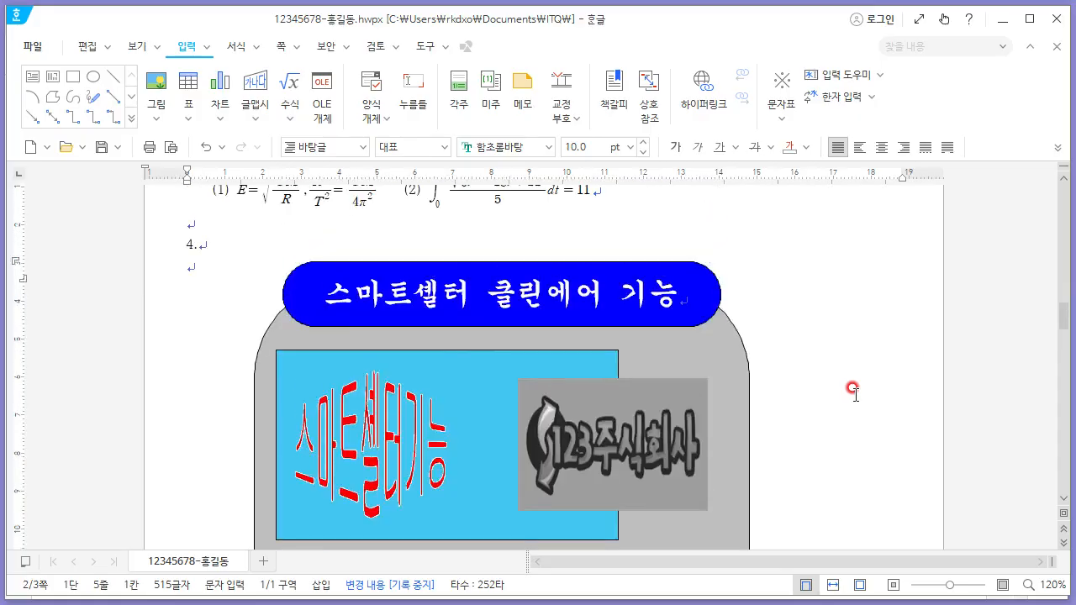
scroll(855, 394, down, 7)
scroll(855, 394, up, 4)
scroll(852, 393, up, 3)
scroll(851, 393, down, 9)
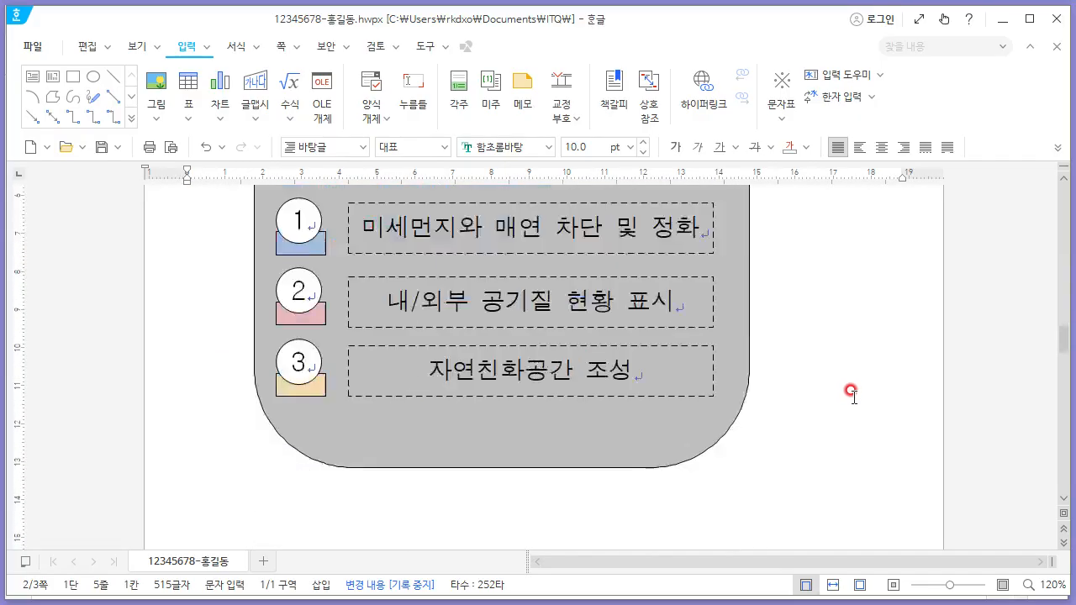
Compare the drawing with the PDF and examine the title and body text requirements on the 문서작성 능력평가 page.
key(alt+Tab)
scroll(482, 287, up, 5)
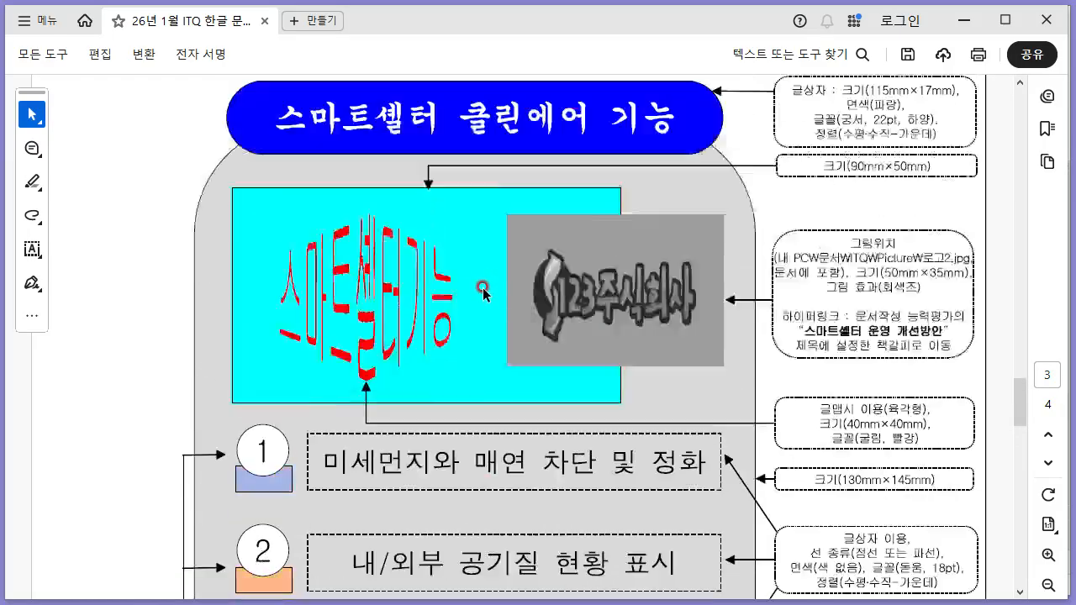
scroll(492, 303, down, 5)
scroll(492, 303, down, 7)
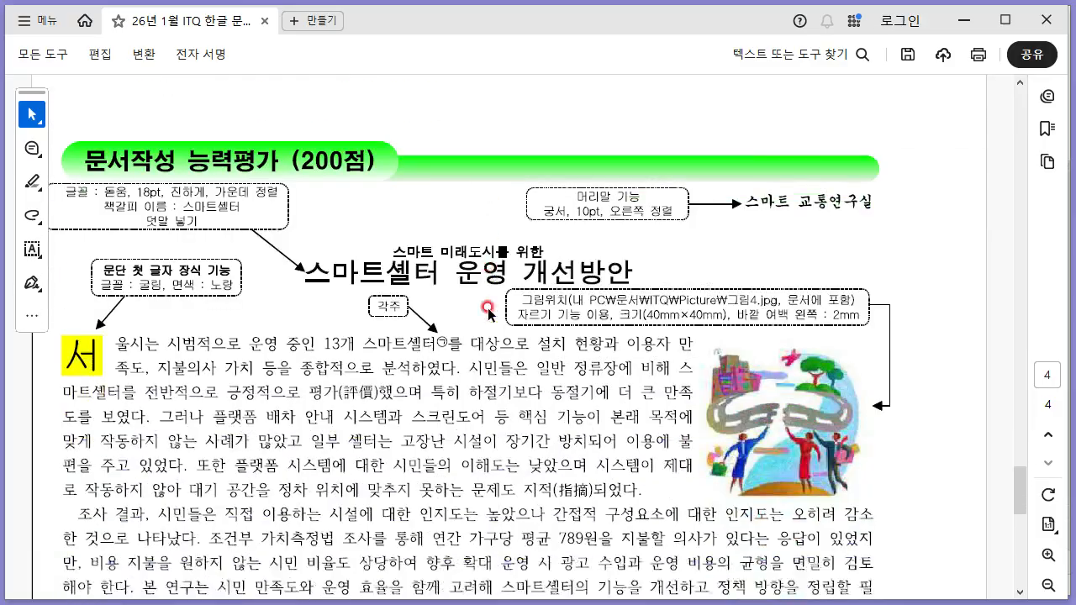
scroll(488, 312, up, 1)
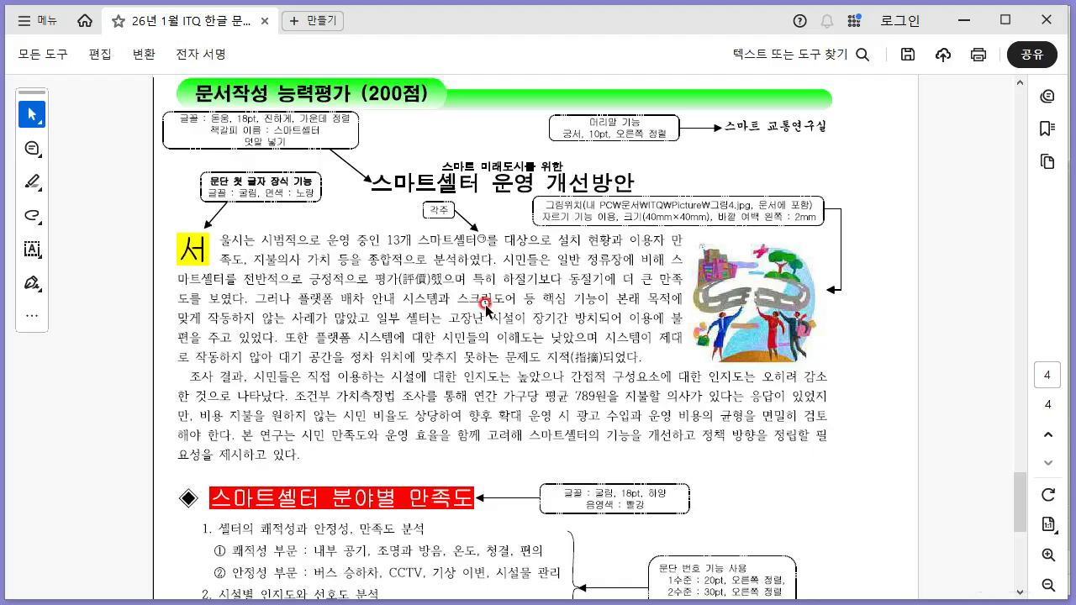
scroll(485, 303, down, 5)
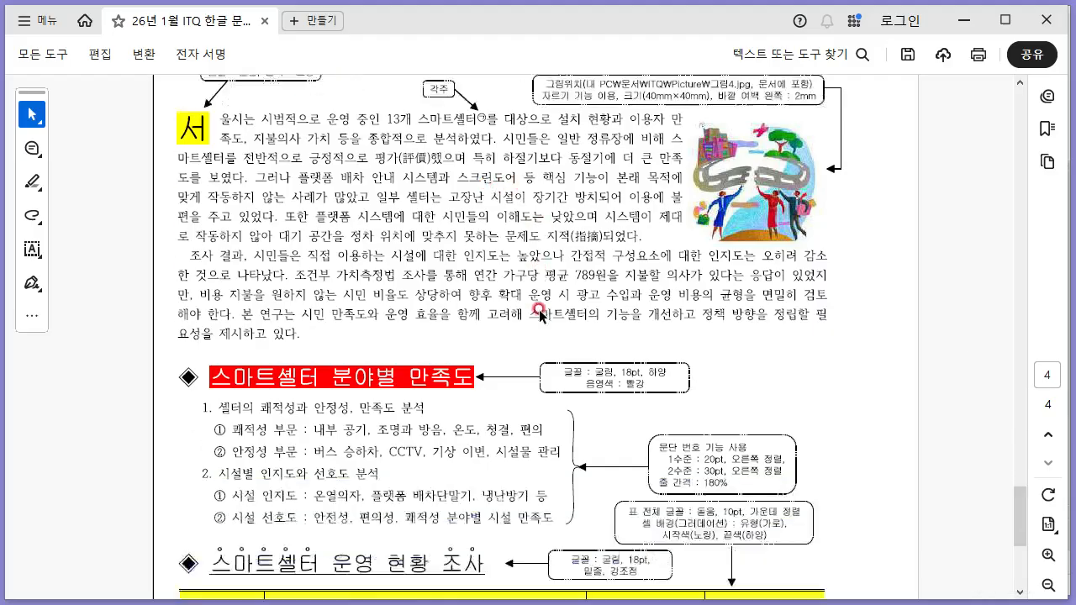
scroll(357, 244, up, 4)
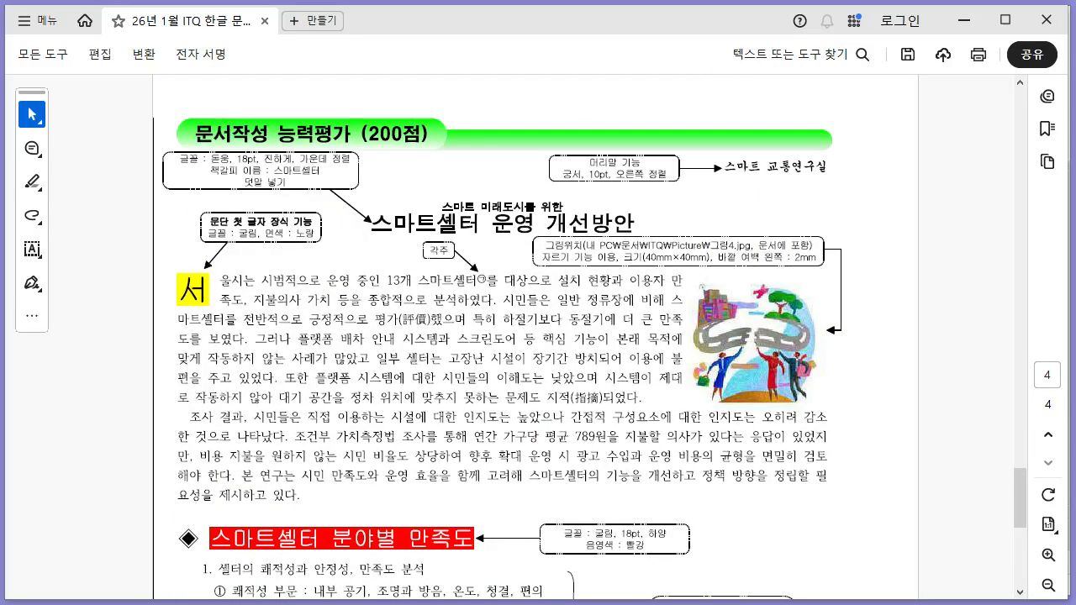
Check the typed text on page 3 and examine the PDF's formatting notes for the subheadings, numbered paragraphs, table and footer.
key(alt+Tab)
scroll(344, 210, up, 1)
scroll(357, 345, down, 3)
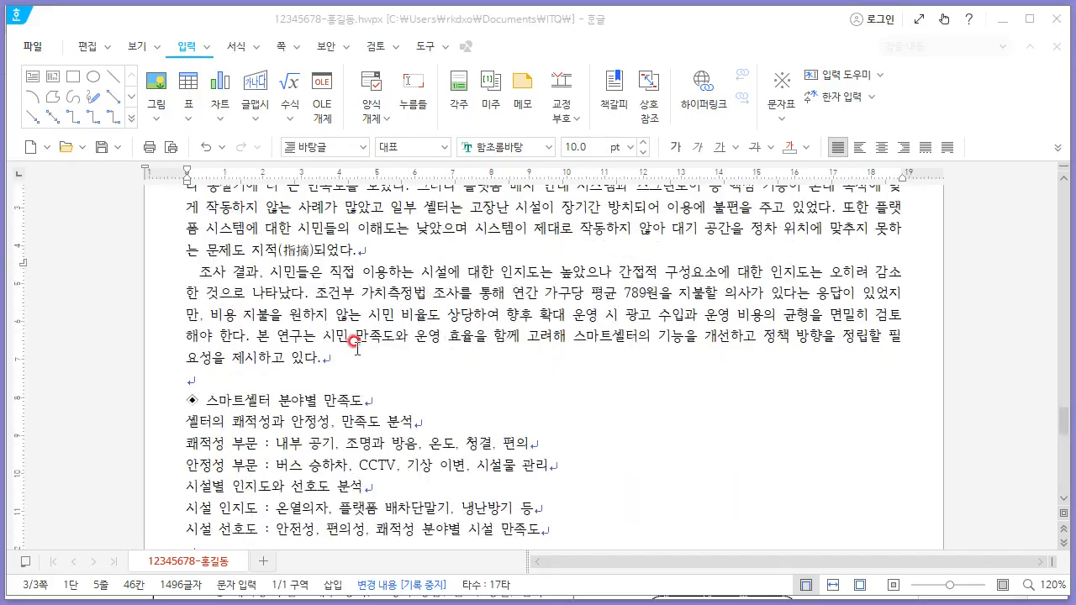
scroll(356, 344, down, 3)
key(alt+Tab)
scroll(611, 351, down, 5)
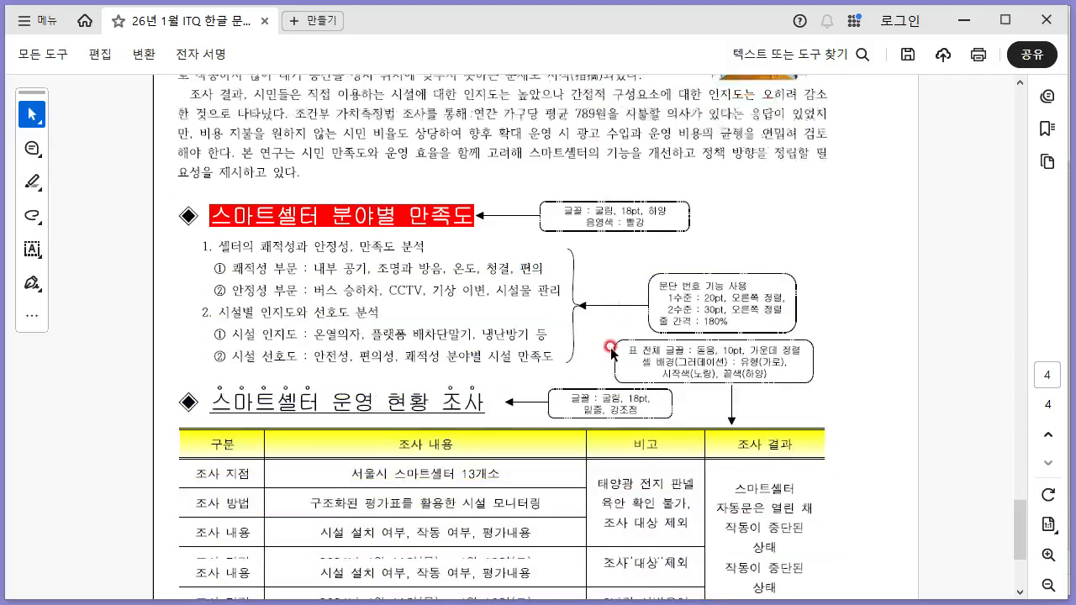
scroll(611, 347, down, 5)
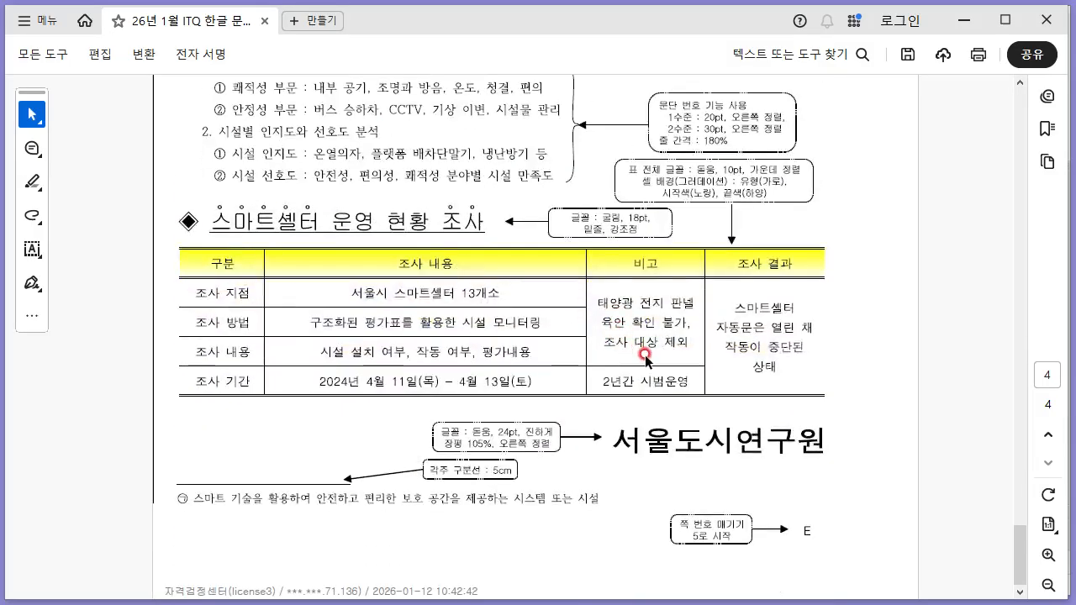
scroll(644, 358, up, 1)
scroll(645, 357, down, 1)
scroll(644, 357, up, 1)
scroll(645, 357, up, 5)
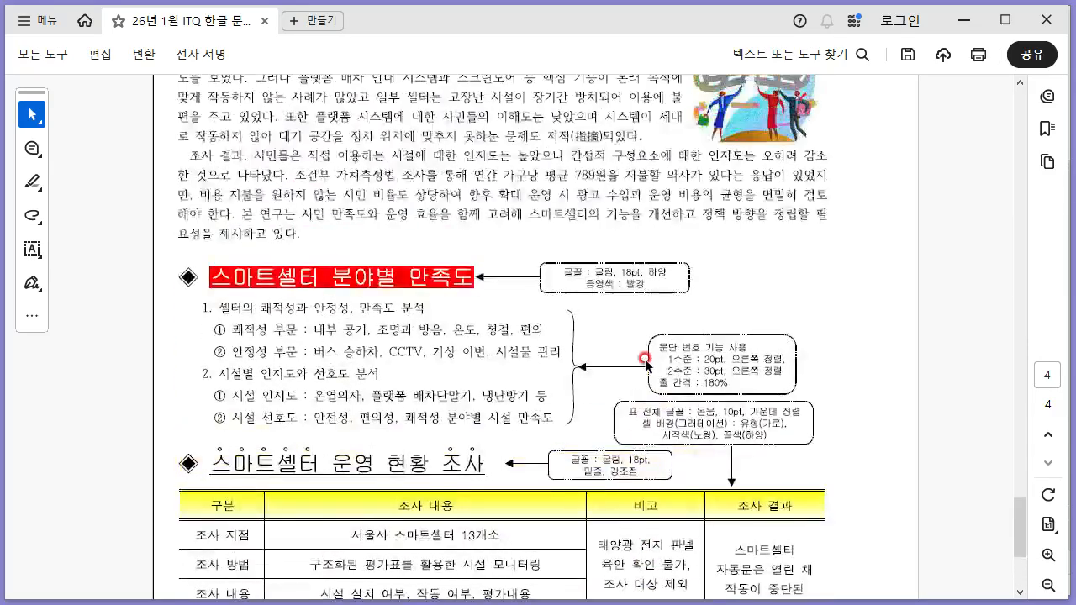
scroll(645, 357, up, 5)
scroll(664, 360, down, 9)
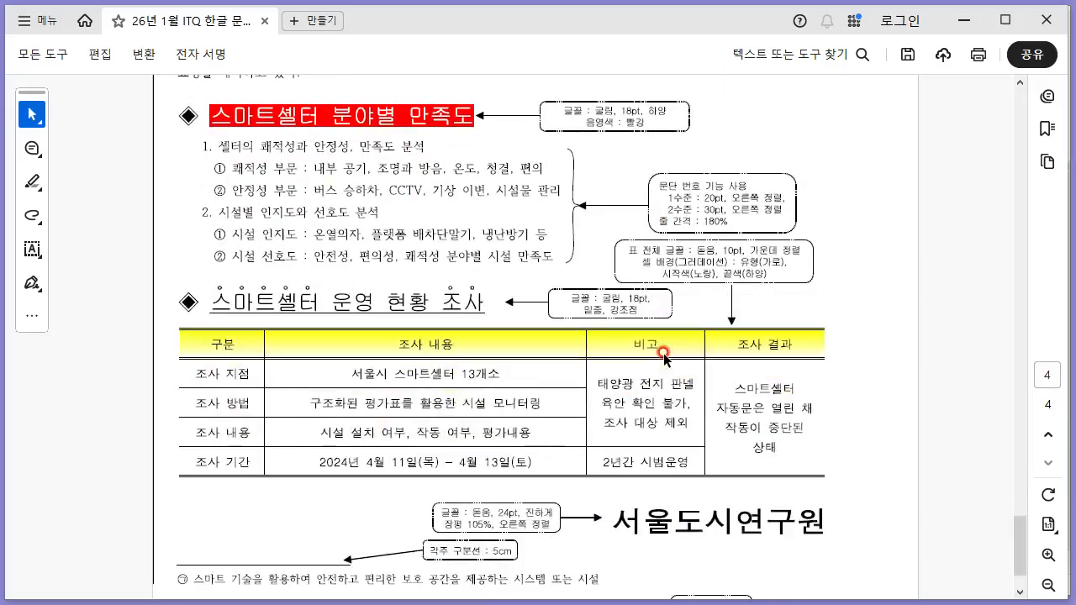
scroll(469, 363, up, 5)
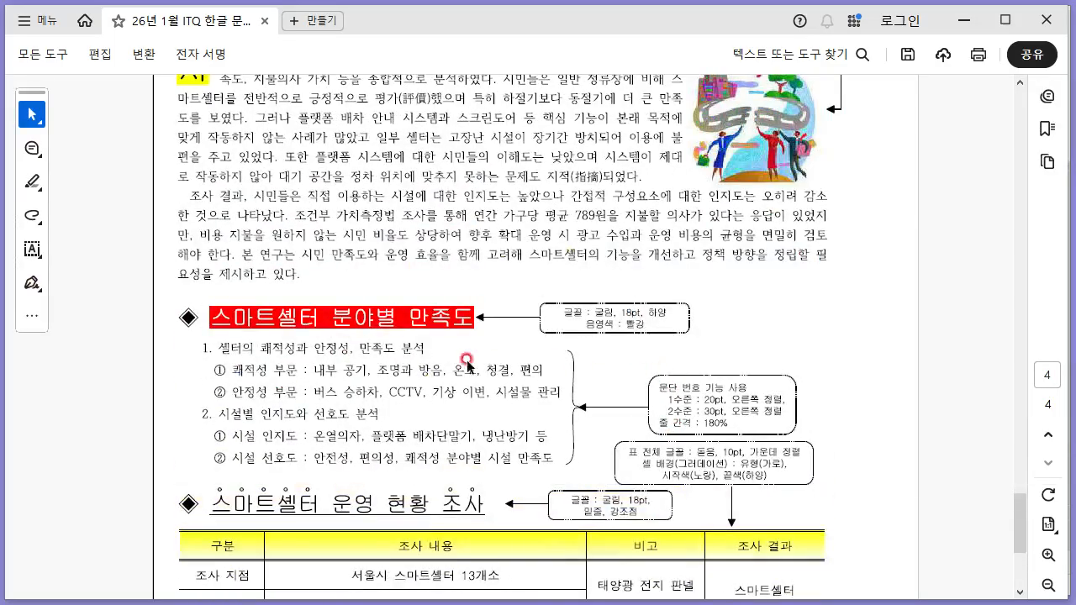
Compare the document's title, body paragraphs and subheadings on page 3 with the PDF's 문서작성 능력평가 page.
key(alt+Tab)
scroll(466, 279, up, 5)
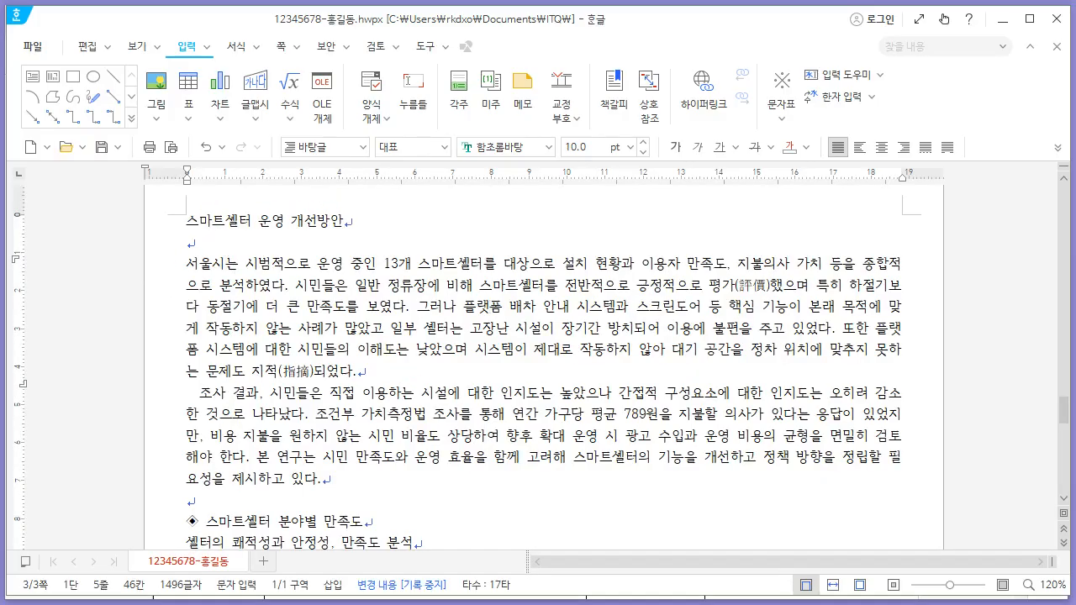
key(alt+Tab)
scroll(636, 228, up, 1)
key(alt+Tab)
key(alt+Tab)
key(alt+Tab)
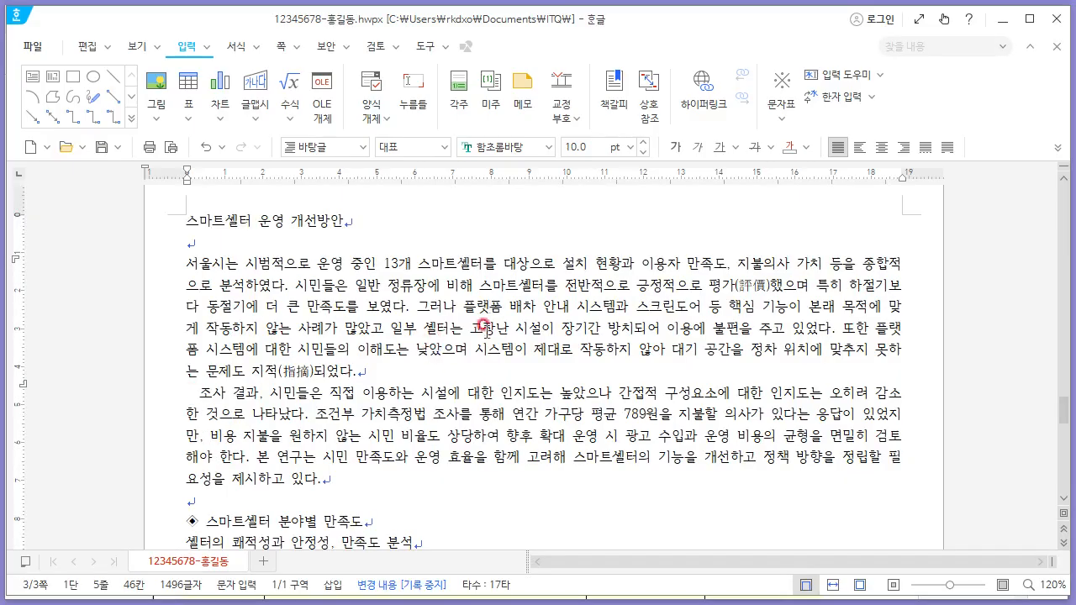
scroll(444, 370, down, 5)
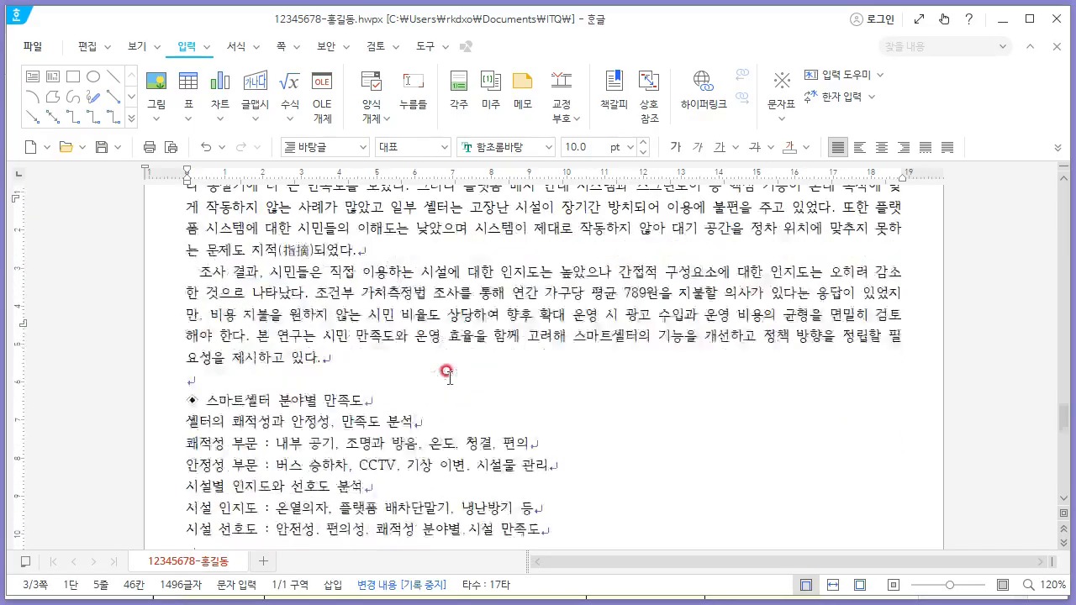
key(alt+Tab)
key(alt+Tab)
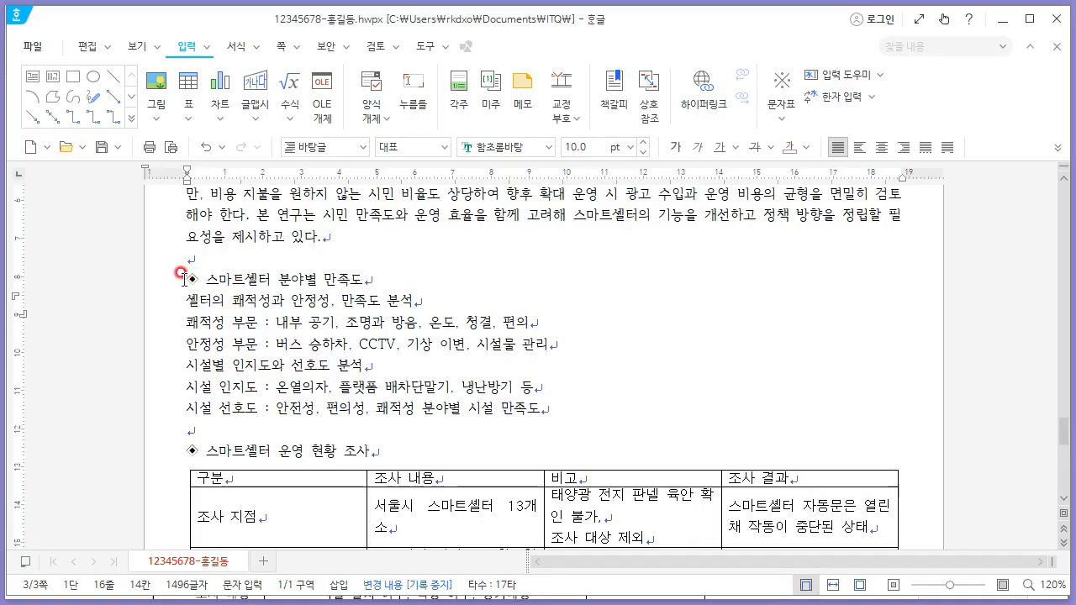
Compare the list under 스마트셸터 분야별 만족도 and the survey table below it with the PDF.
drag(185, 279, 512, 412)
key(alt+Tab)
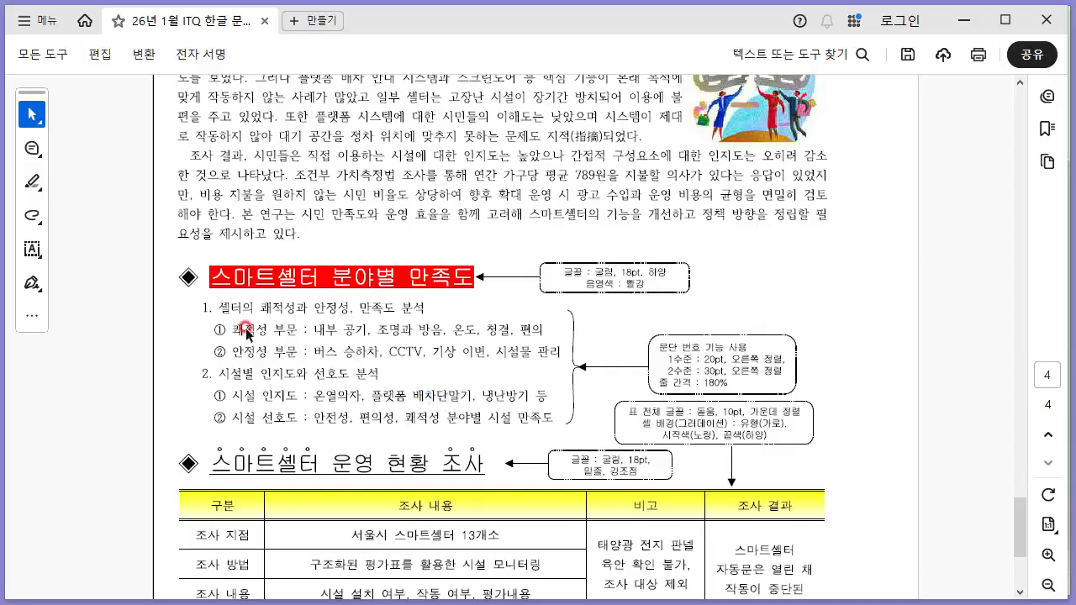
key(alt+Tab)
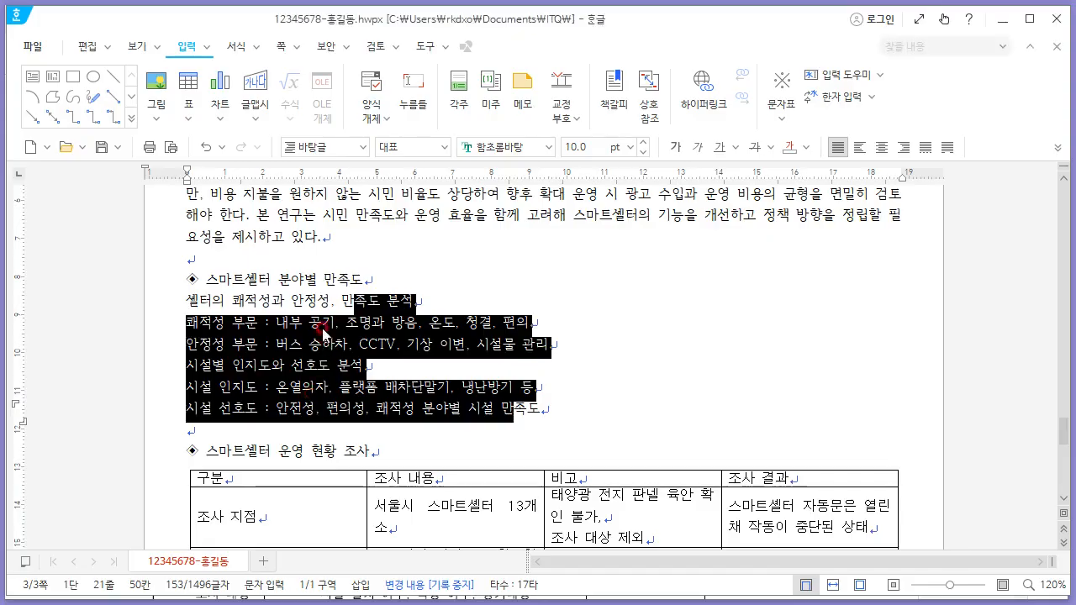
click(326, 330)
scroll(326, 330, down, 5)
key(alt+Tab)
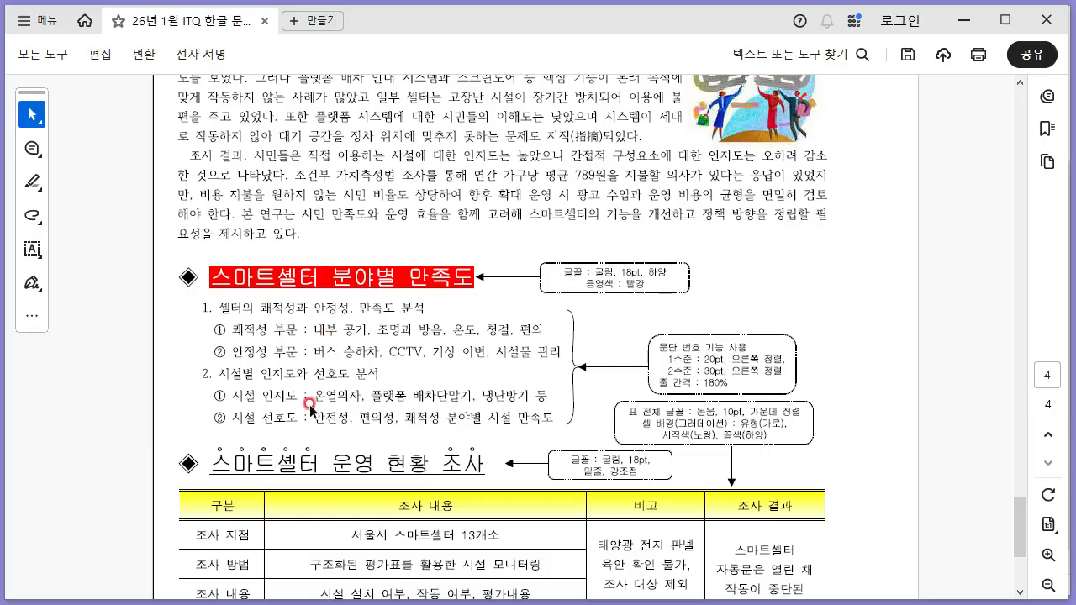
scroll(312, 404, down, 3)
key(alt+Tab)
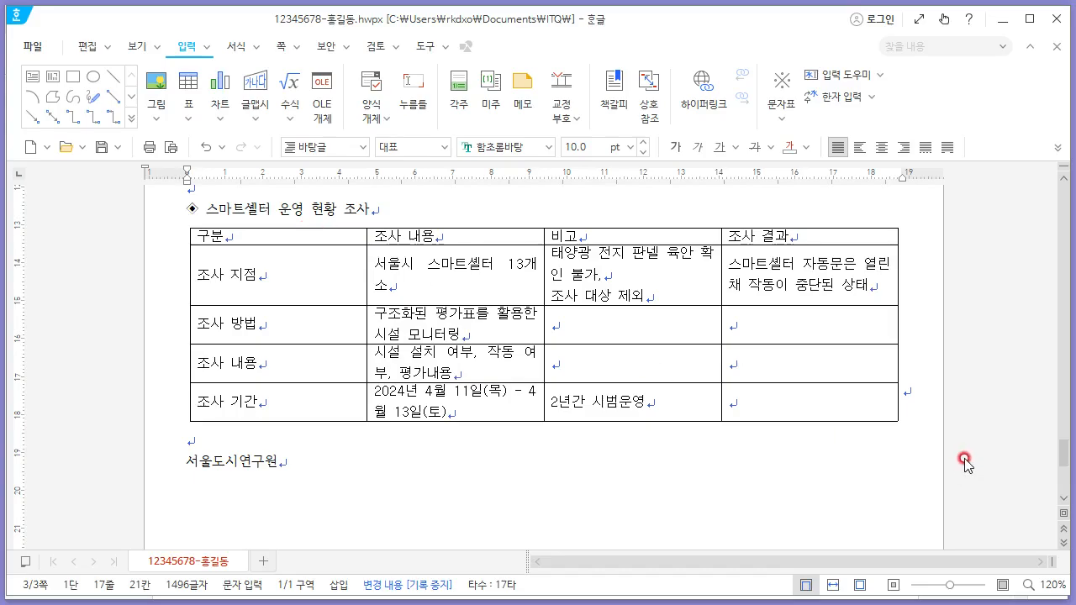
Compare the survey table and page 3 title with the PDF's 문서작성 능력평가 page and its formatting notes.
key(alt+Tab)
key(alt+Tab)
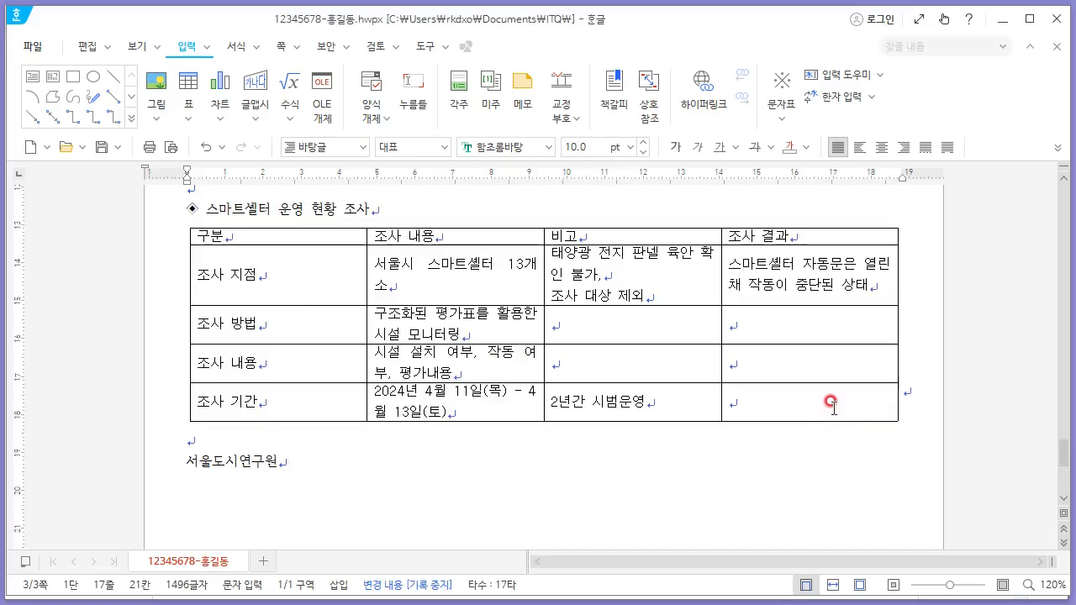
key(alt+Tab)
key(alt+Tab)
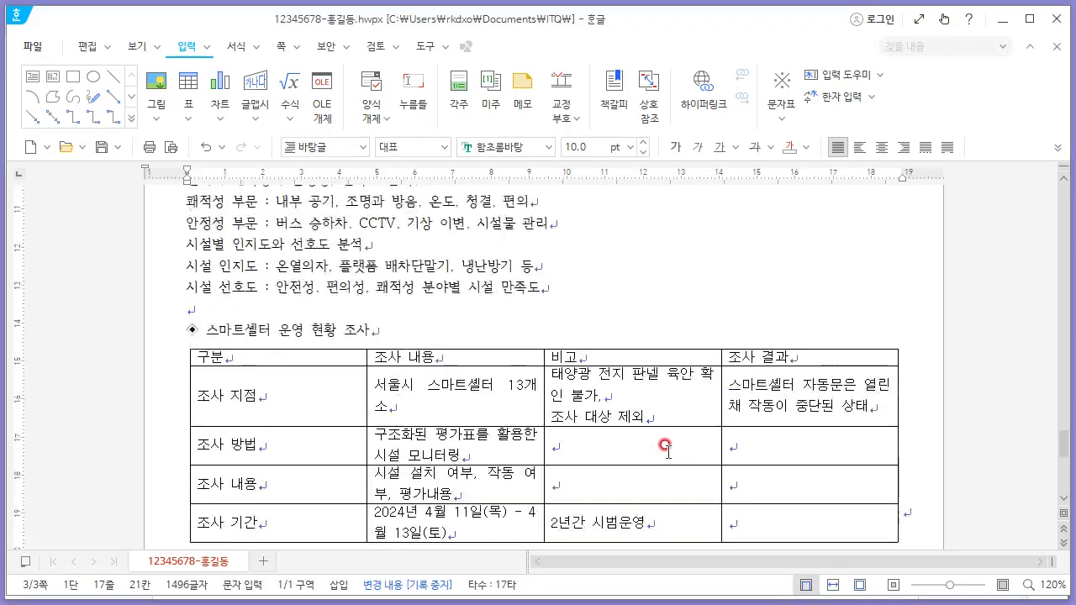
scroll(681, 420, down, 10)
scroll(685, 438, up, 1)
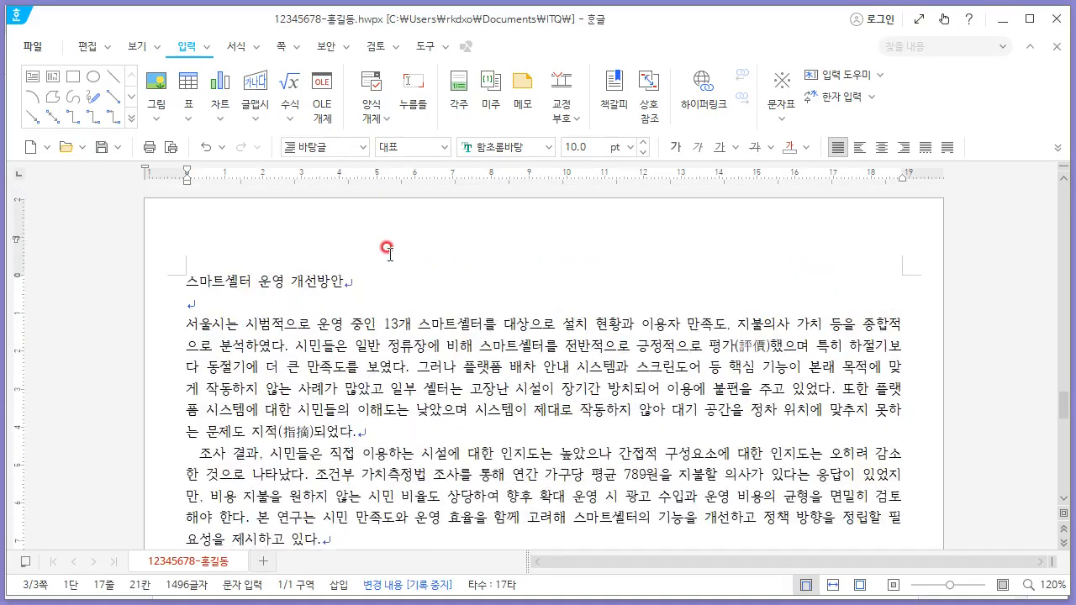
scroll(357, 244, down, 1)
key(alt+Tab)
scroll(468, 302, up, 5)
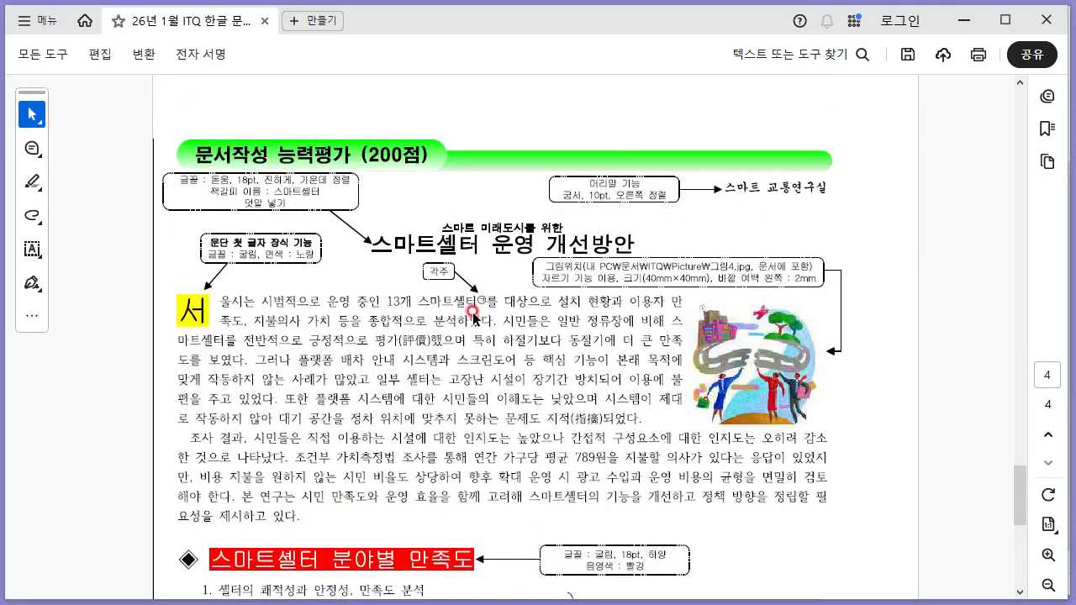
key(alt+Tab)
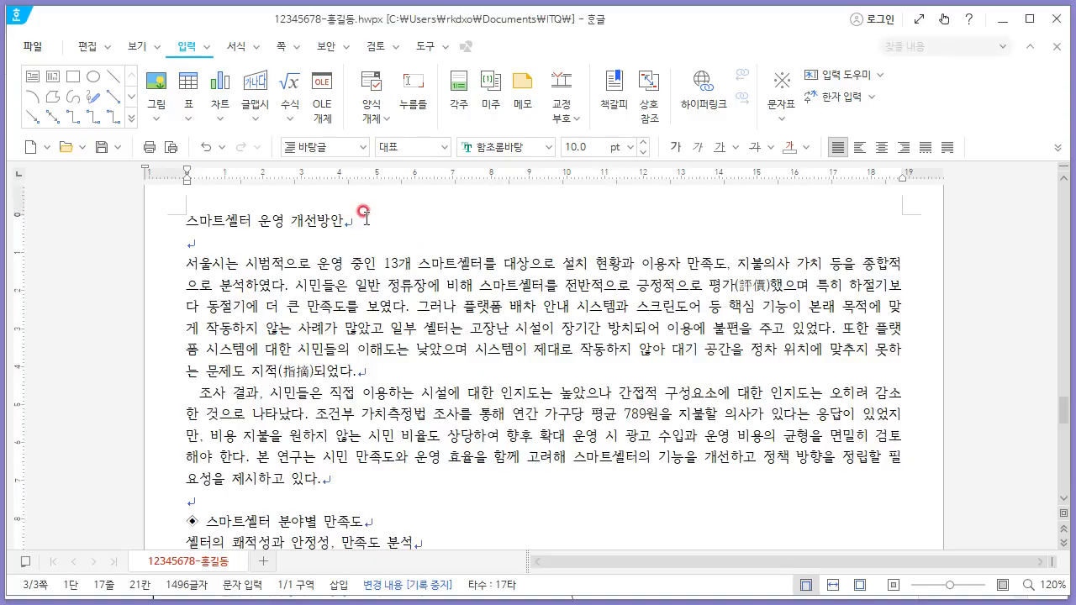
Center the title 스마트셸터 운영 개선방안 and set its font to 돋움.
drag(365, 218, 186, 221)
click(881, 147)
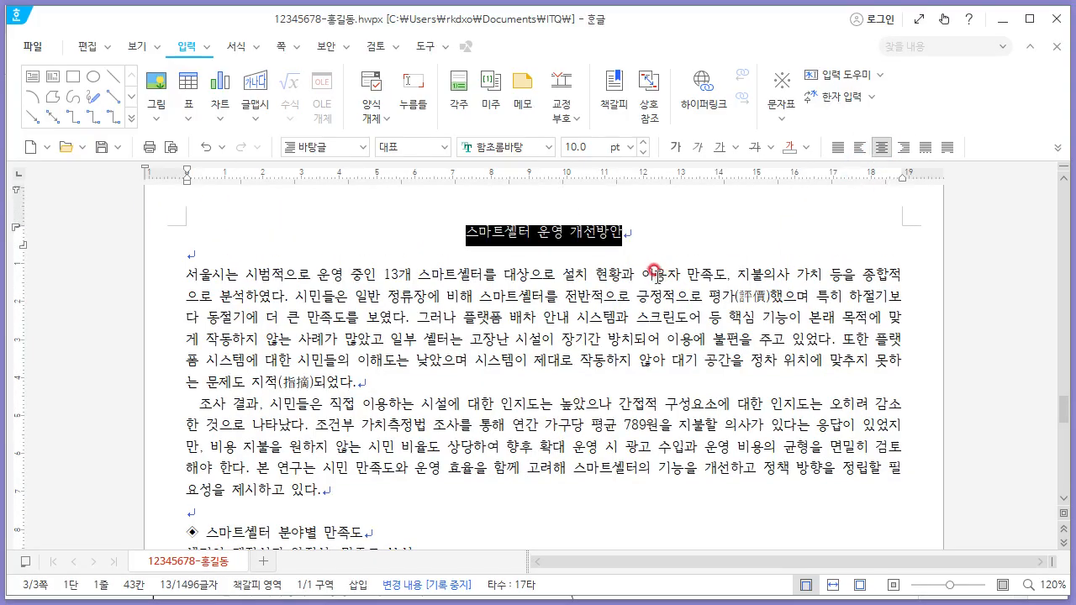
key(alt+Tab)
scroll(252, 185, up, 1)
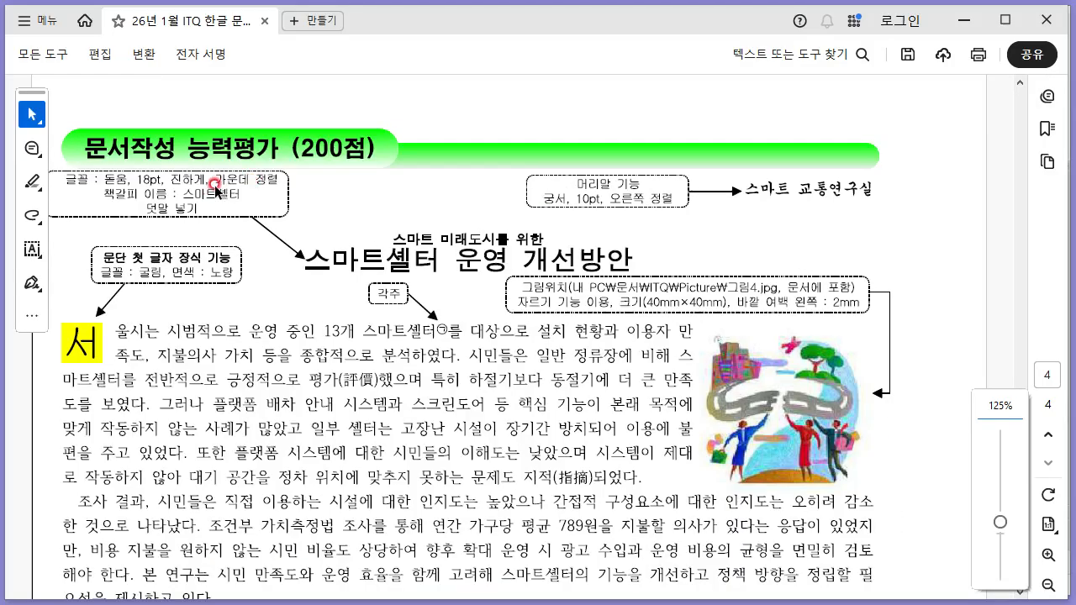
key(alt+Tab)
click(521, 147)
text(돋움)
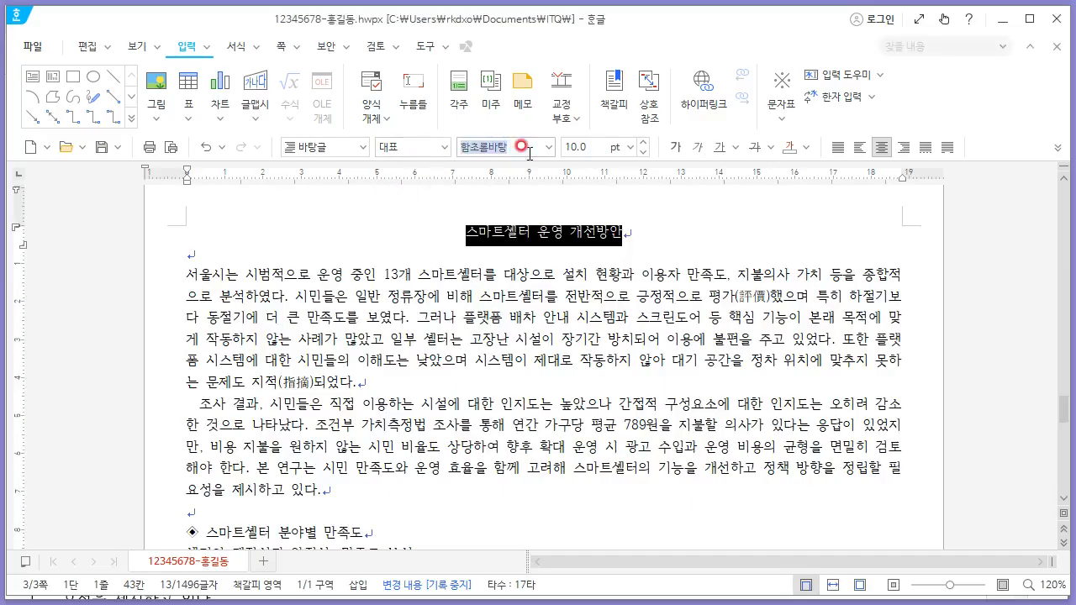
key(Return)
key(ctrl+z)
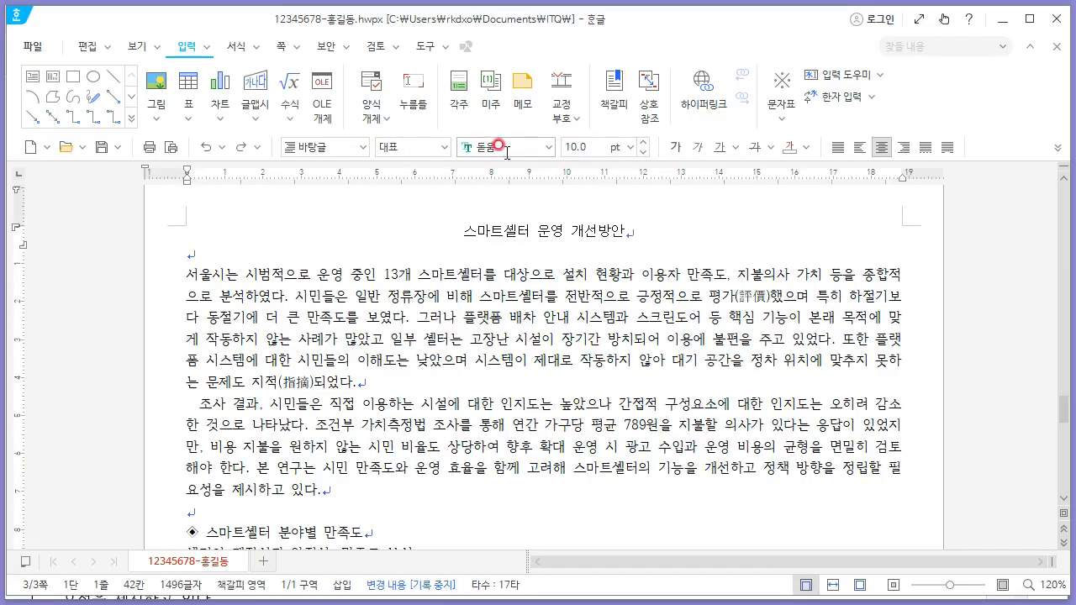
Set the title 스마트셸터 운영 개선방안 to 18 pt and bold, and check it against the PDF.
drag(644, 222, 463, 218)
click(592, 143)
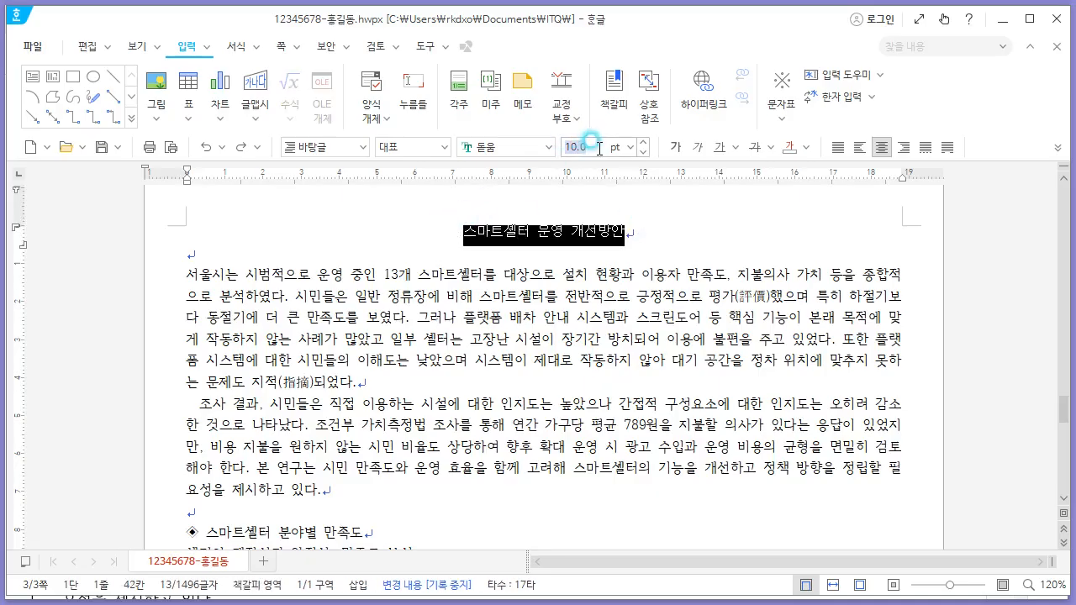
text(18)
key(Return)
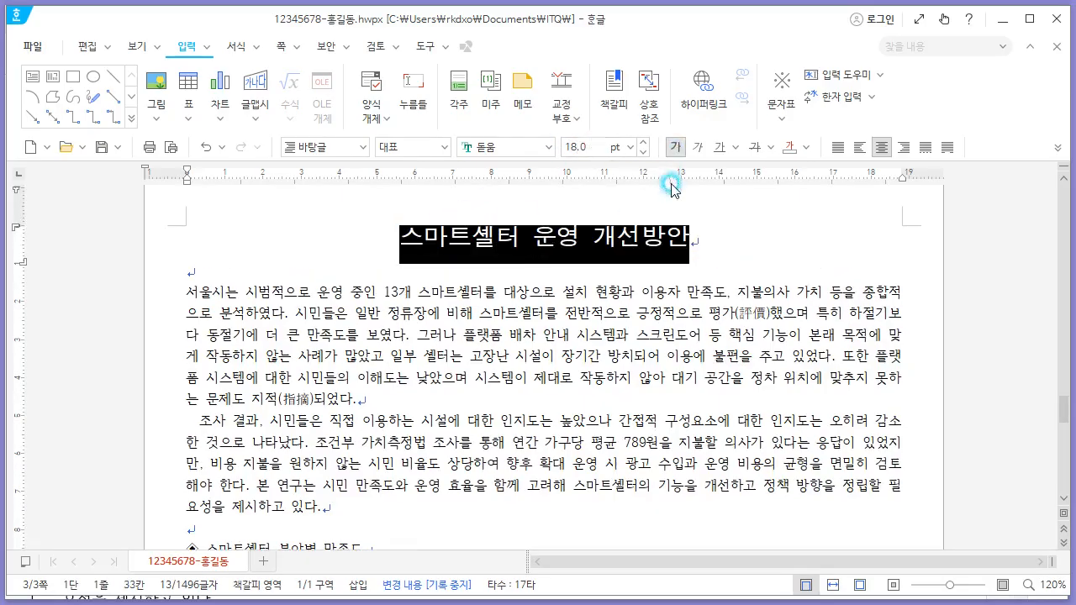
click(594, 338)
key(alt+Tab)
key(alt+Tab)
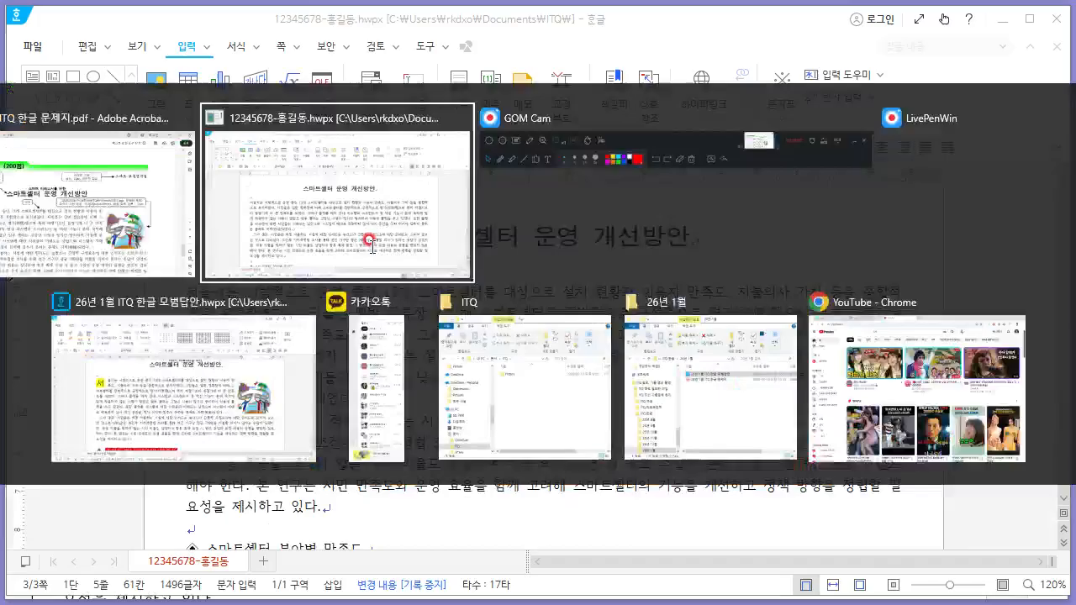
Insert the 덧말 스마트 미래도시를 위한 above the title 스마트셸터 운영 개선방안.
drag(388, 239, 709, 230)
click(255, 90)
click(209, 49)
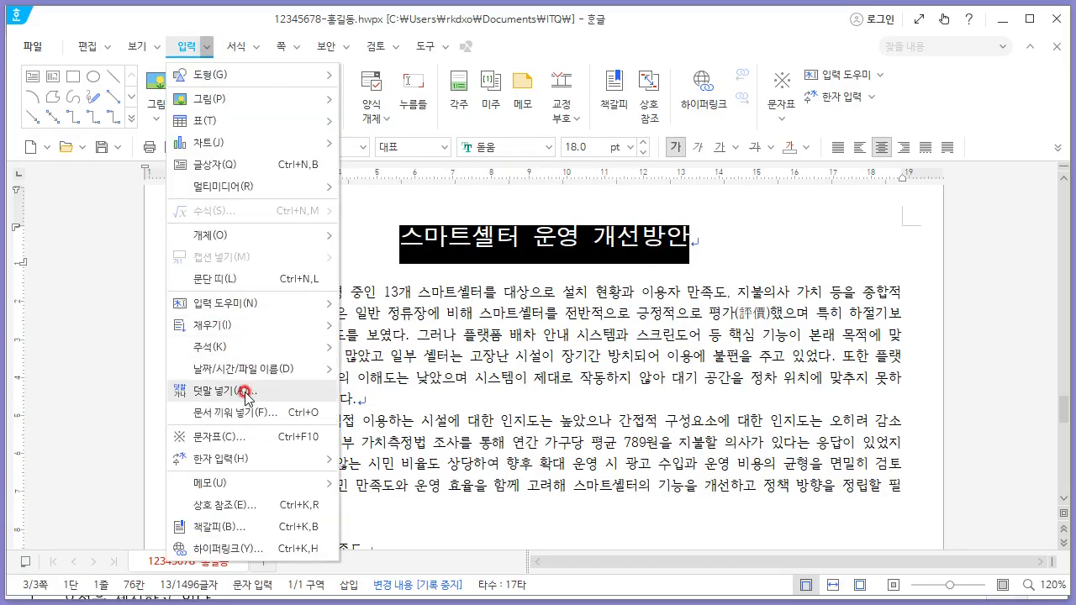
click(250, 392)
key(alt+Tab)
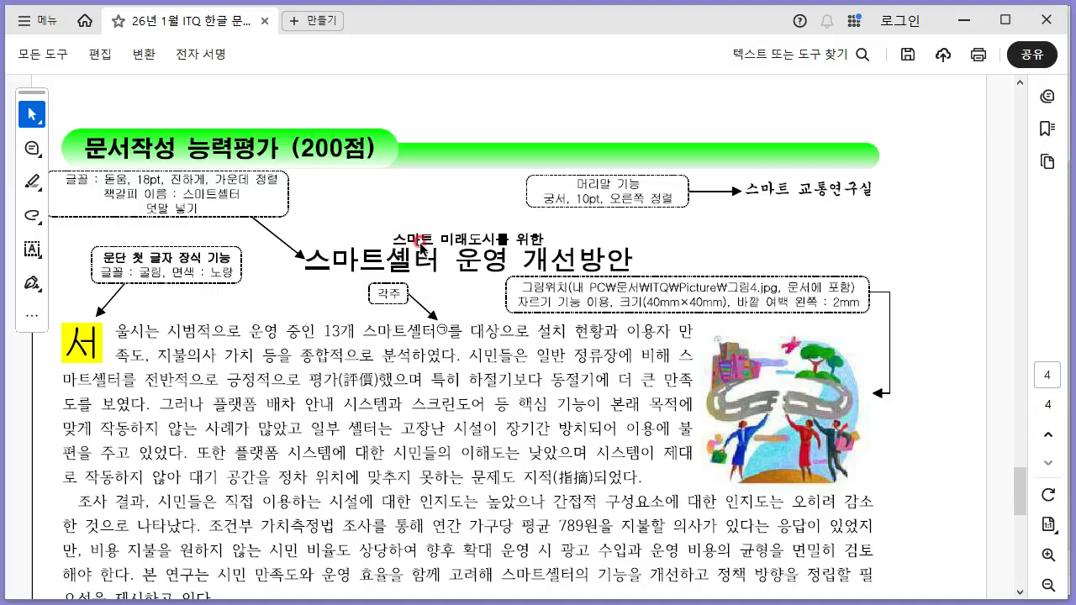
key(alt+Tab)
text(ㅅ)
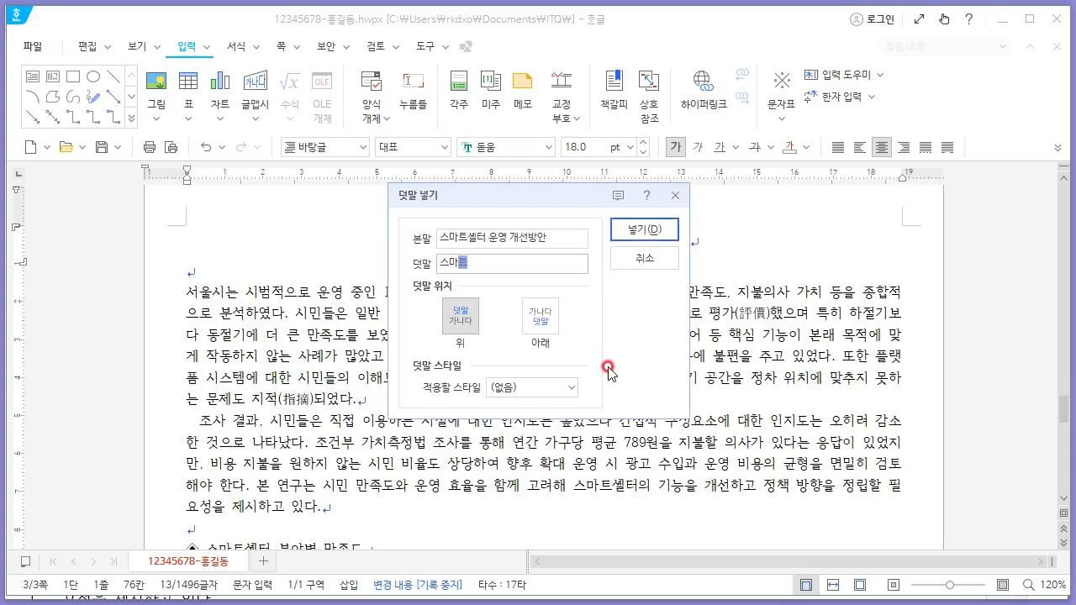
key(alt+Tab)
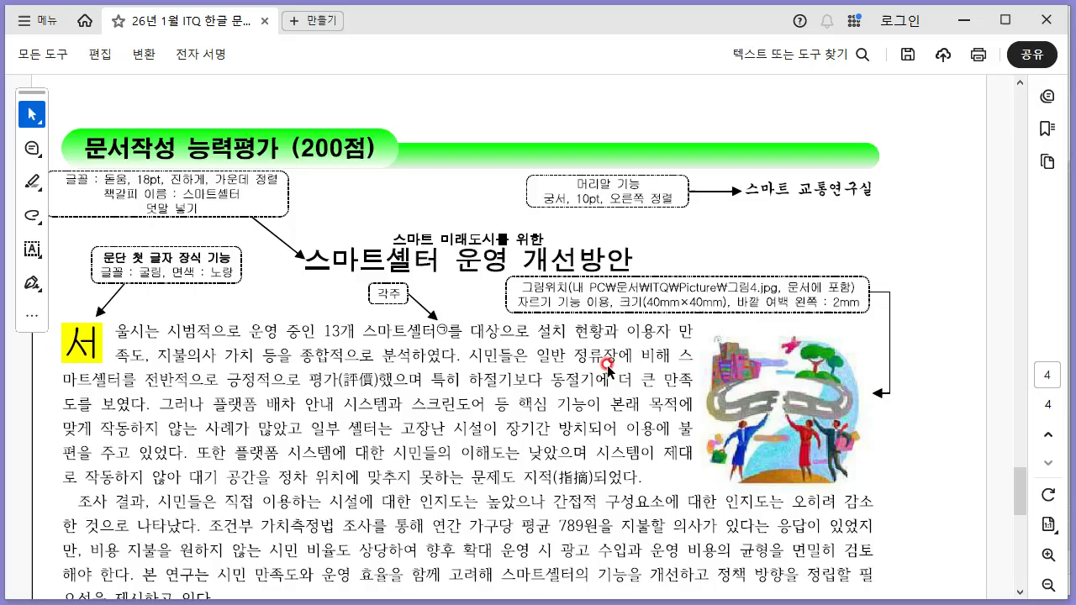
key(alt+Tab)
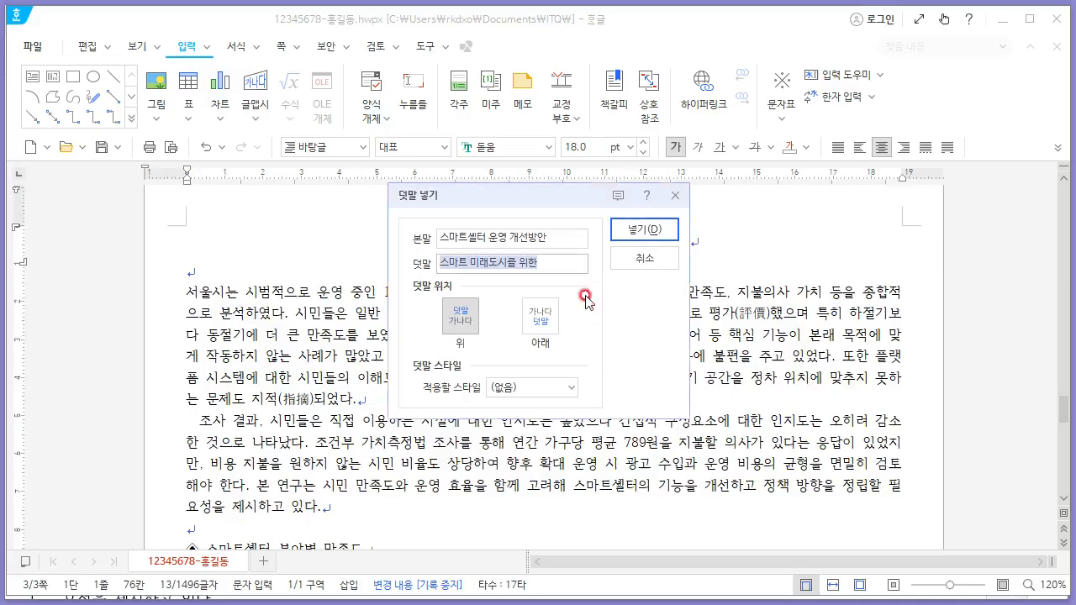
click(654, 230)
click(407, 295)
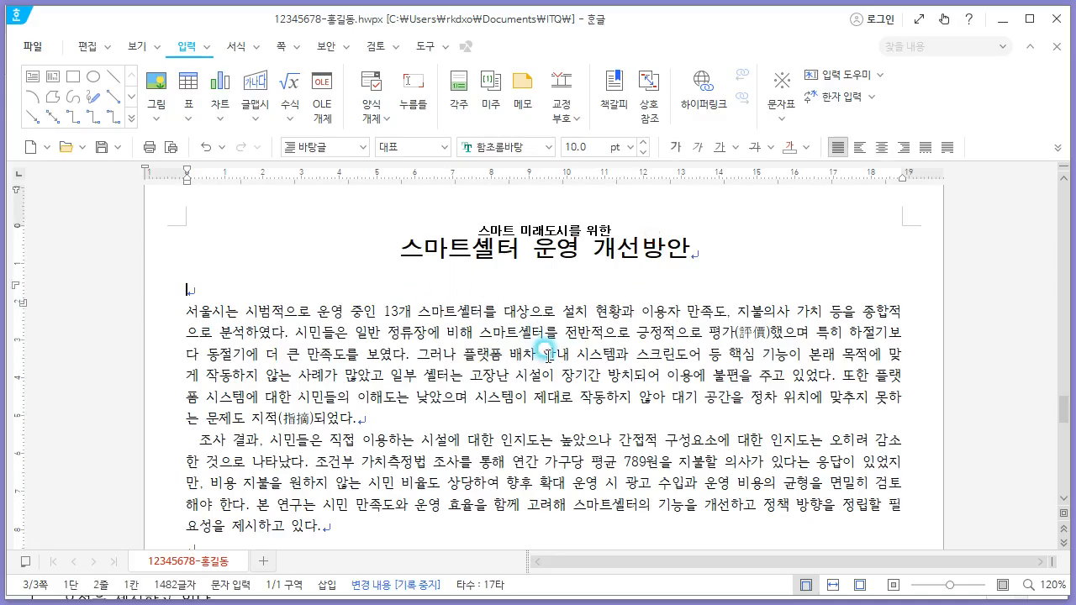
Add an upper header for both pages (양쪽) with the 모양 없음 layout and the text 스마트 교통연구실.
scroll(521, 344, down, 1)
click(218, 249)
click(244, 355)
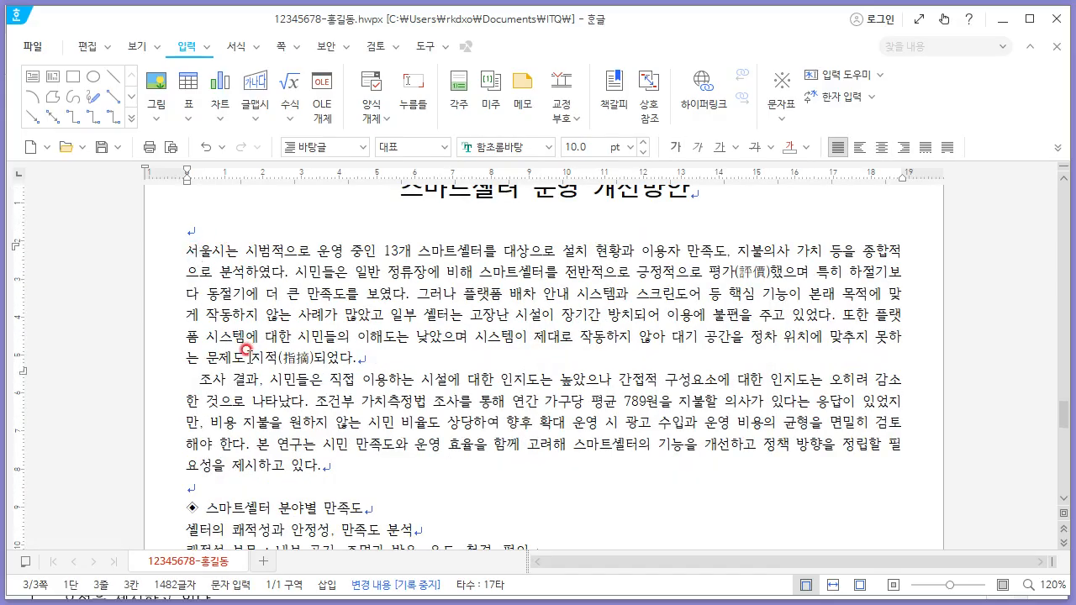
scroll(555, 281, up, 2)
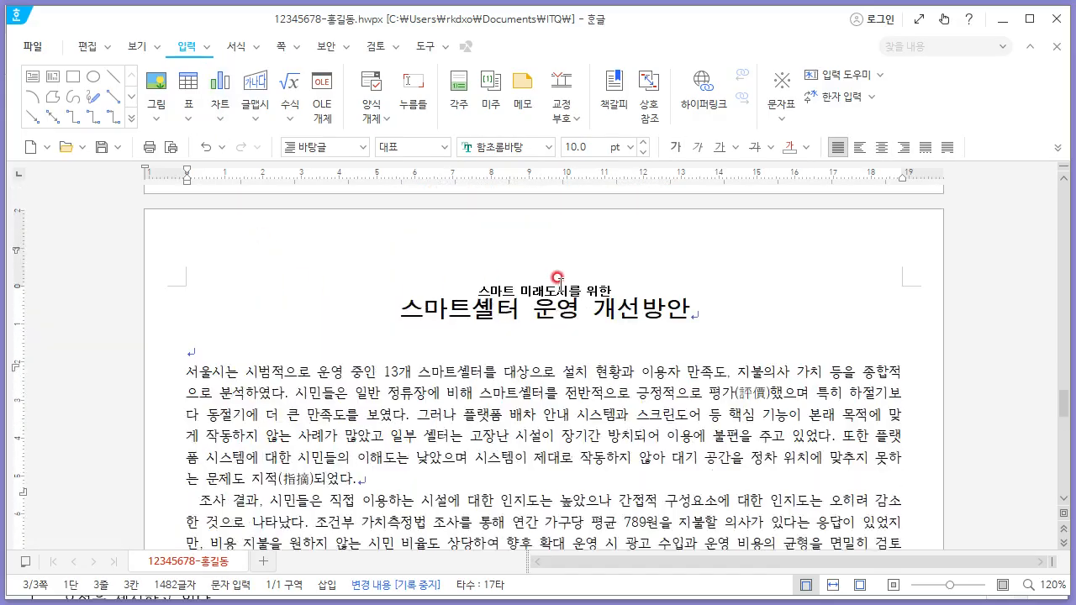
key(alt+Tab)
key(alt+Tab)
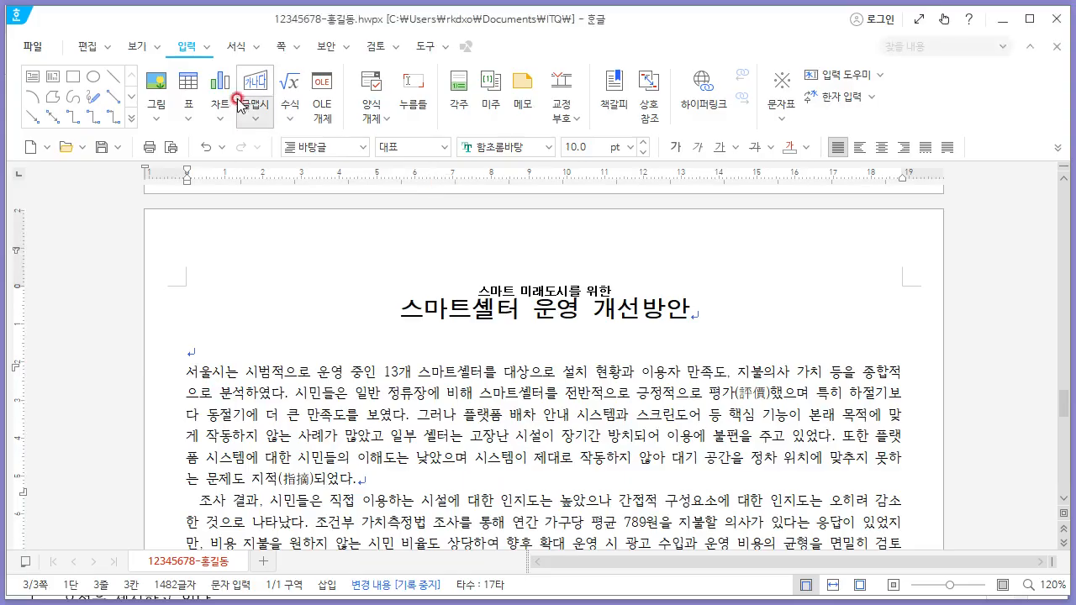
click(282, 46)
click(284, 113)
mouse_move(309, 141)
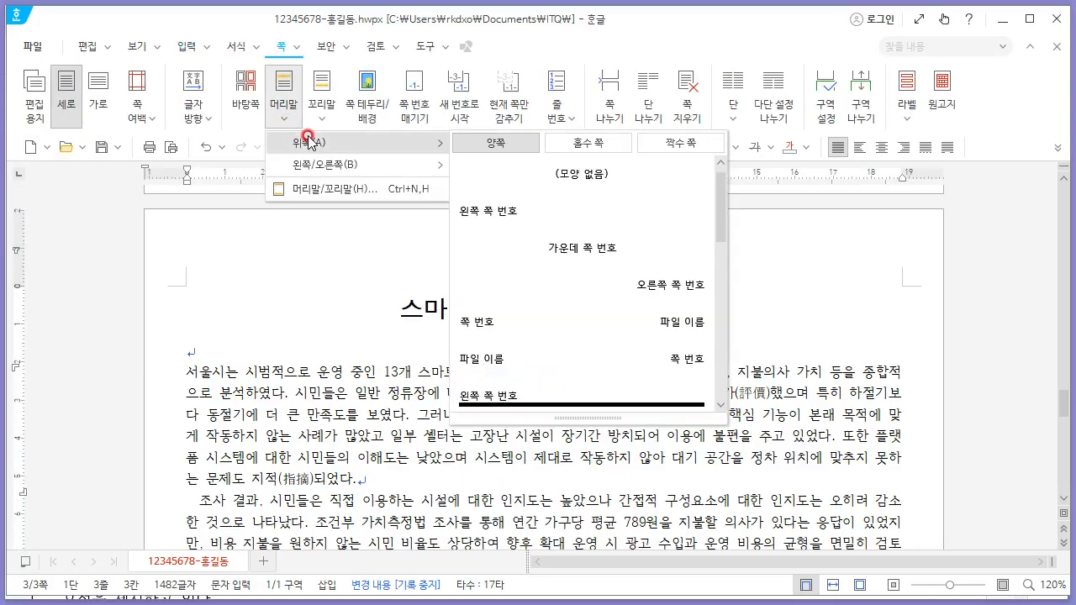
click(612, 173)
key(alt+Tab)
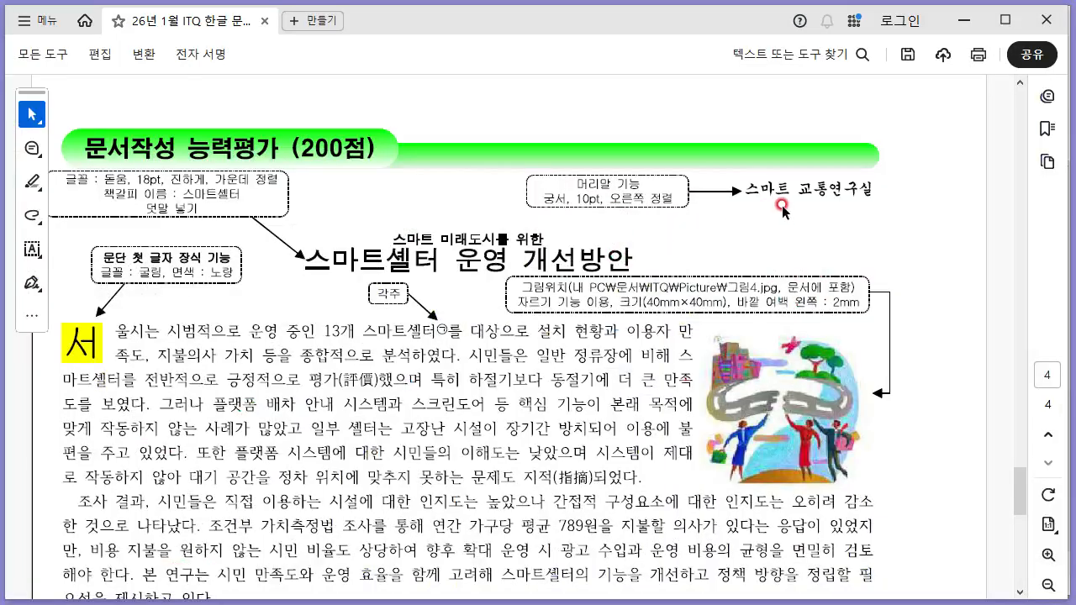
key(alt+Tab)
text(스마트 )
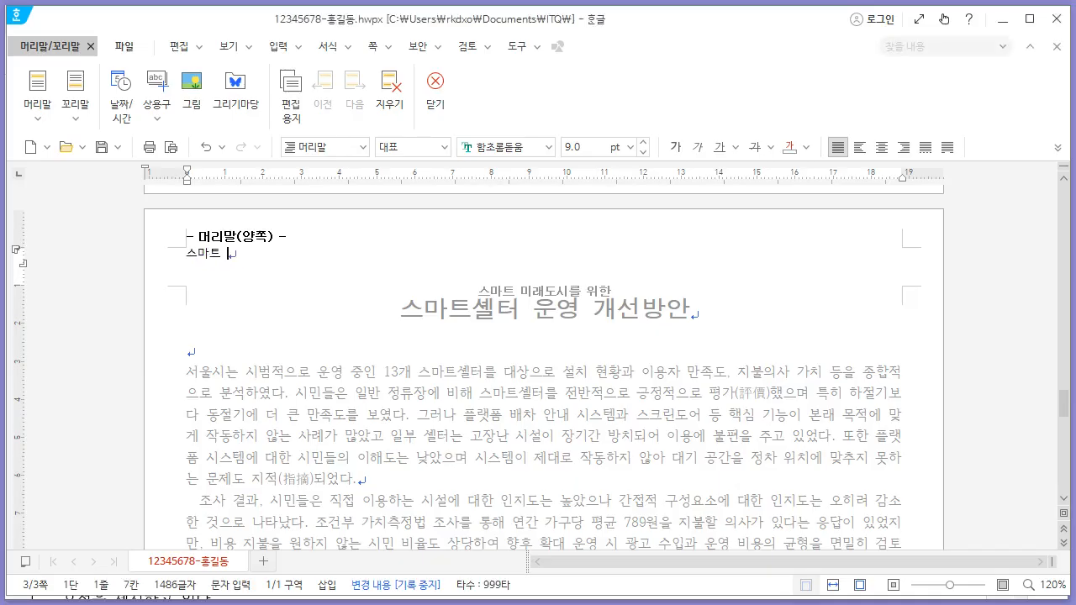
text(교통연구시)
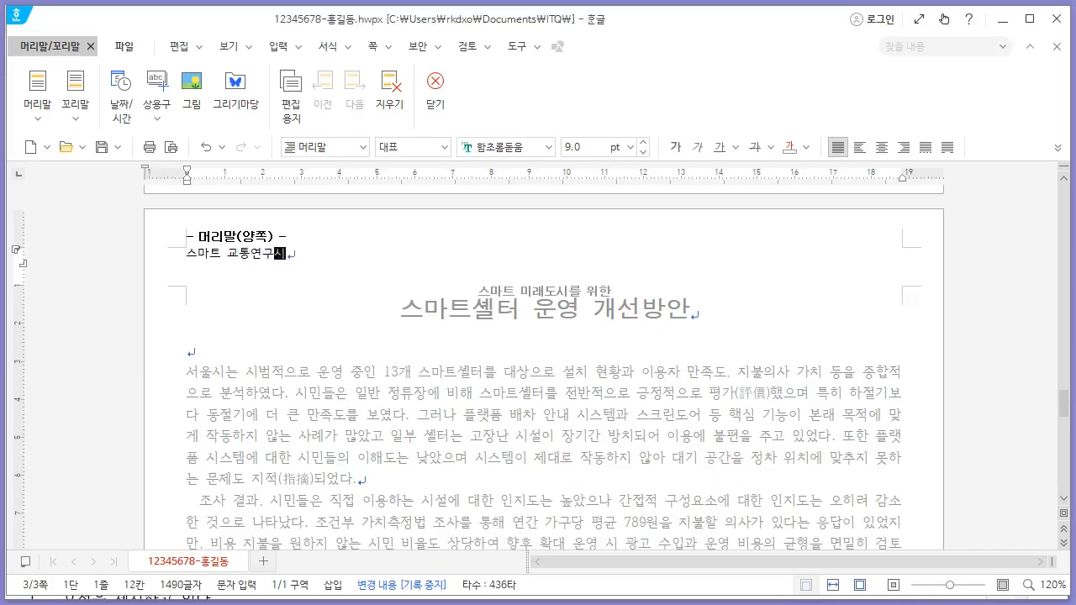
Right-align the header text 스마트 교통연구실, set it to 궁서, 10 pt, and leave header editing.
click(904, 147)
drag(904, 252, 810, 250)
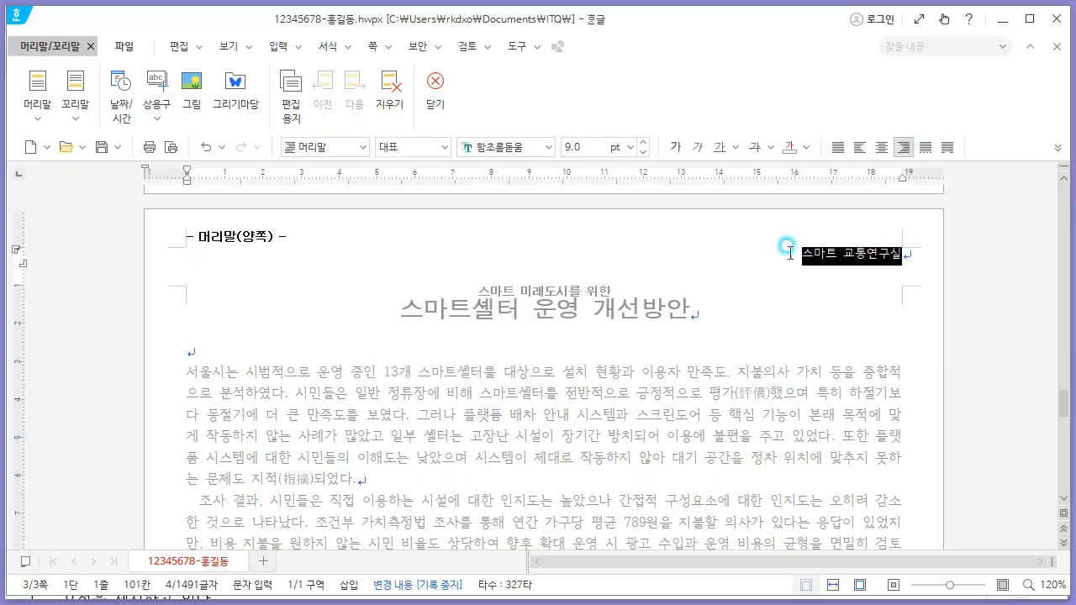
key(alt+Tab)
key(alt+Tab)
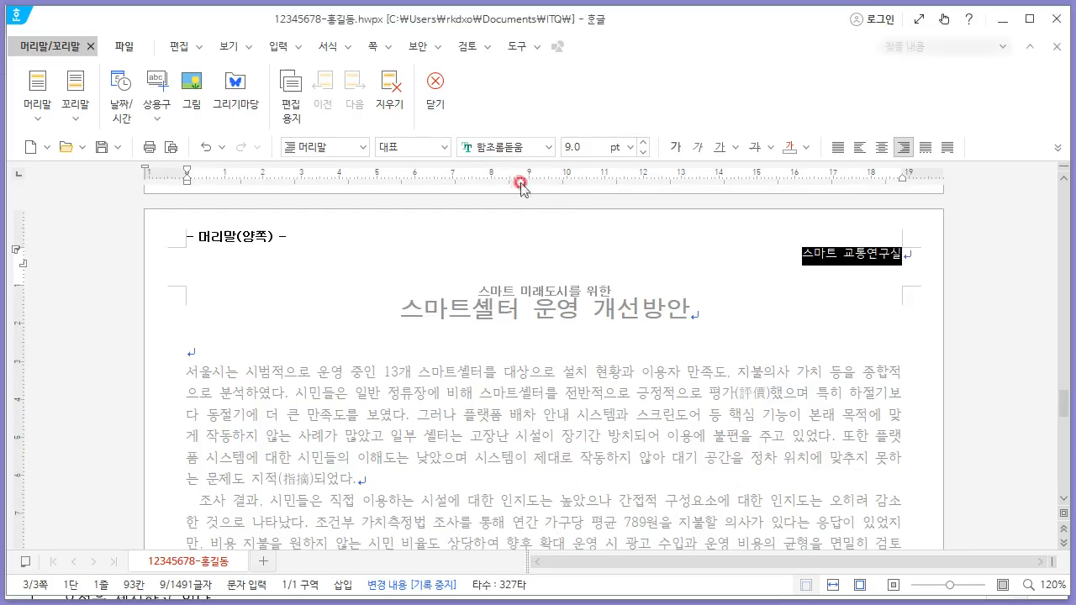
click(497, 148)
text(궁서)
key(Return)
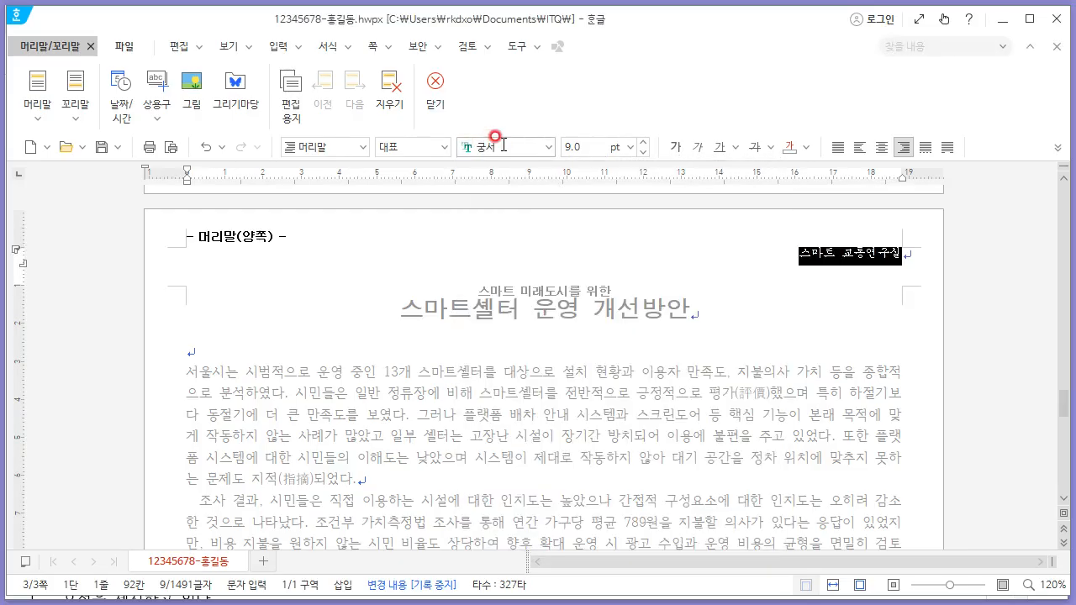
click(582, 148)
key(Return)
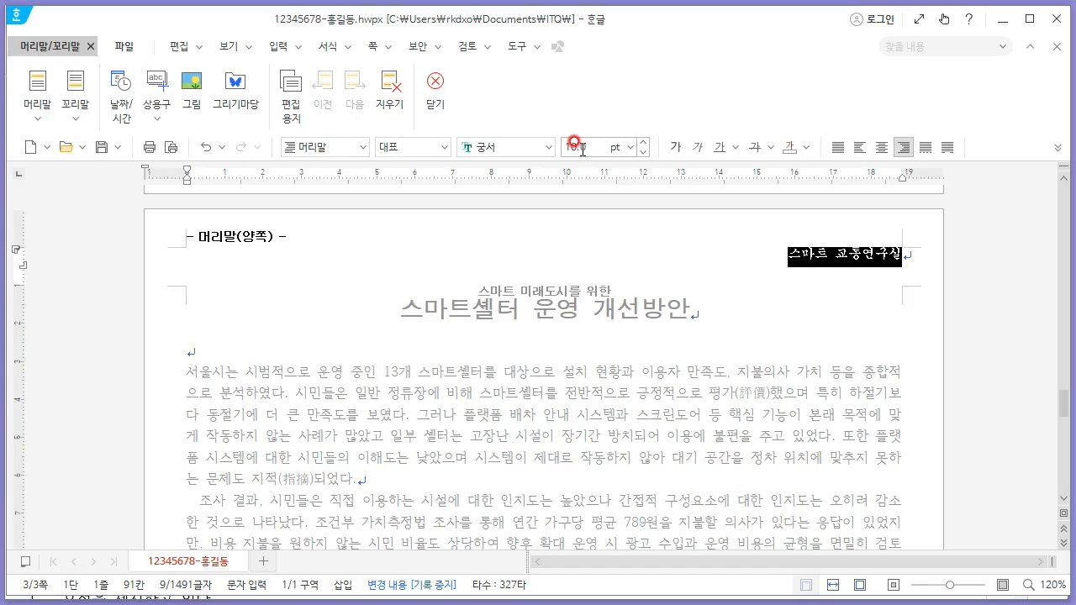
click(434, 84)
Start 문단 첫 글자 장식 on the paragraph beginning 서울시는 with the two-line drop cap shape, following the PDF specification.
scroll(207, 260, down, 3)
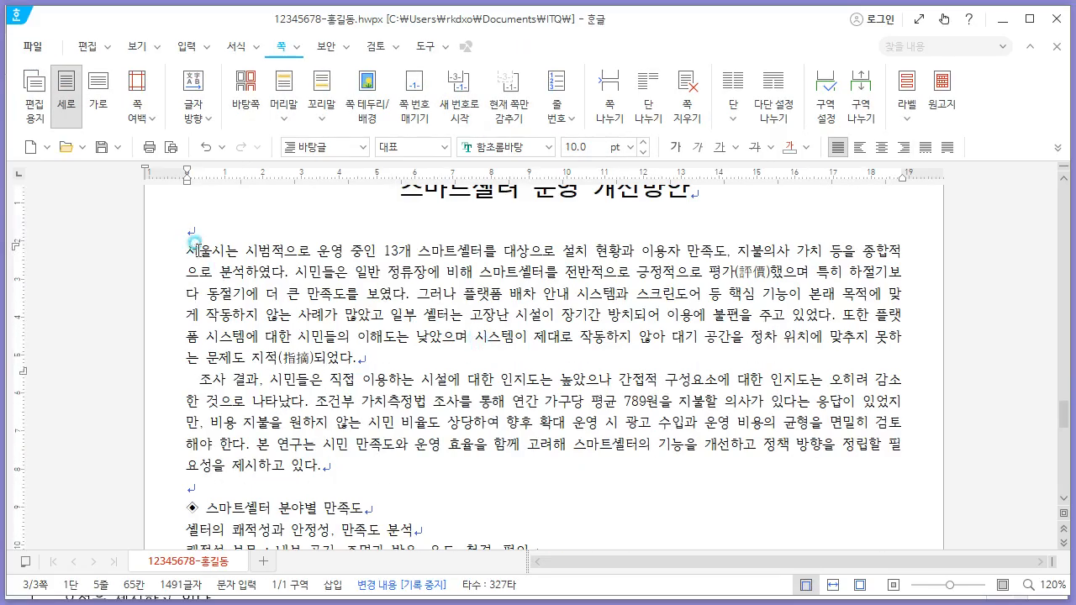
scroll(192, 241, up, 2)
key(alt+Tab)
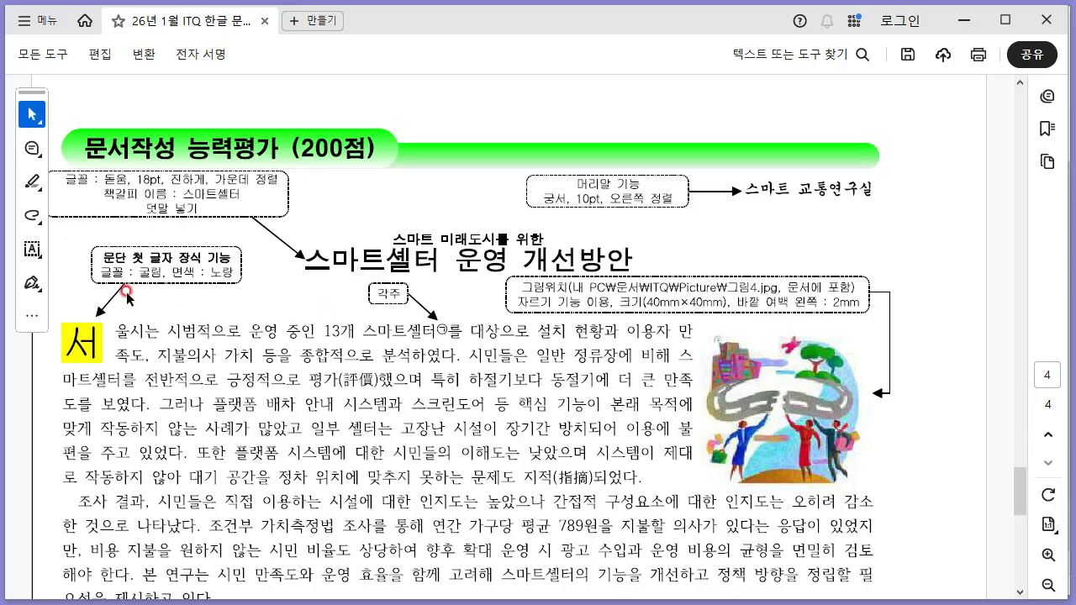
key(alt+Tab)
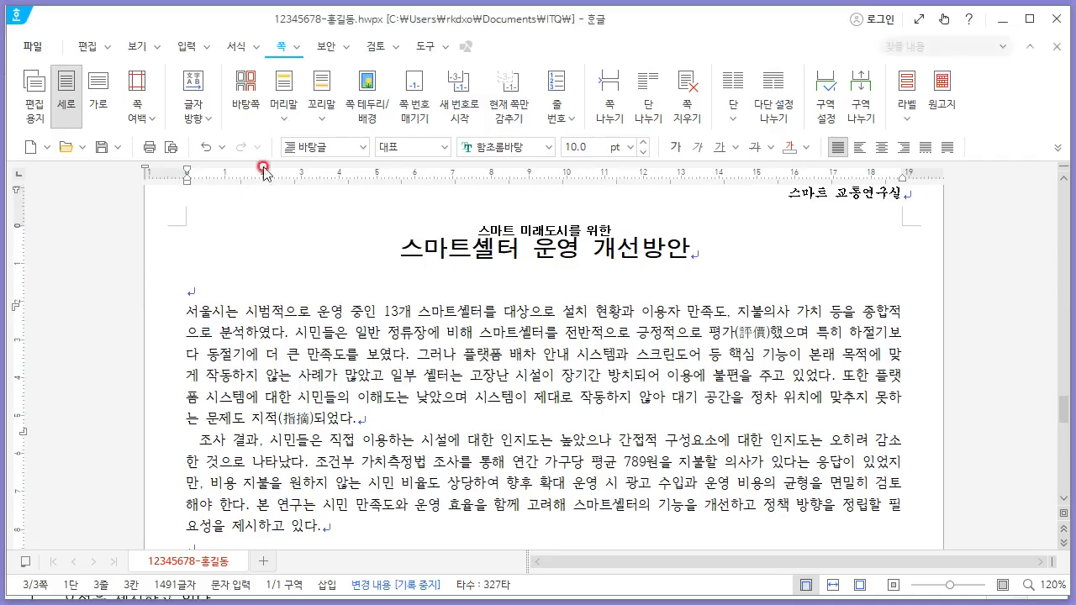
click(259, 49)
click(301, 116)
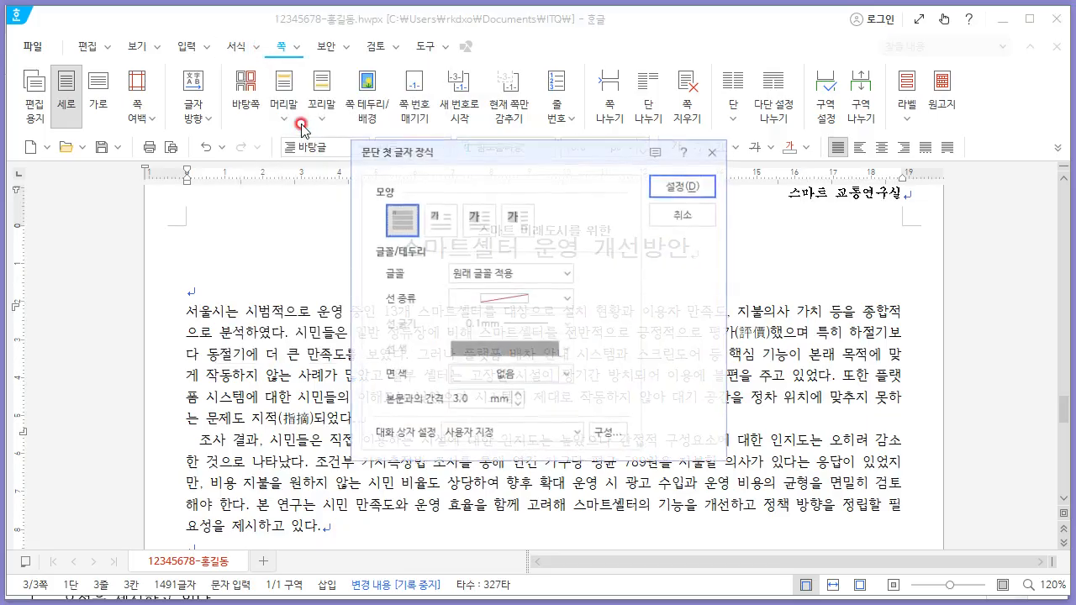
click(439, 221)
key(alt+Tab)
key(alt+Tab)
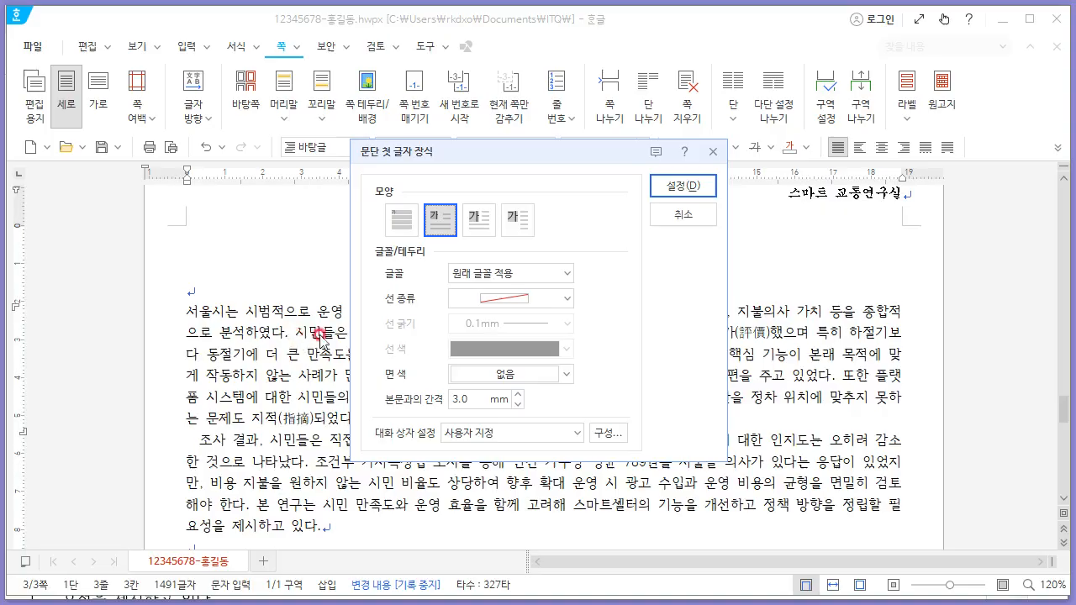
key(alt+Tab)
key(alt+Tab)
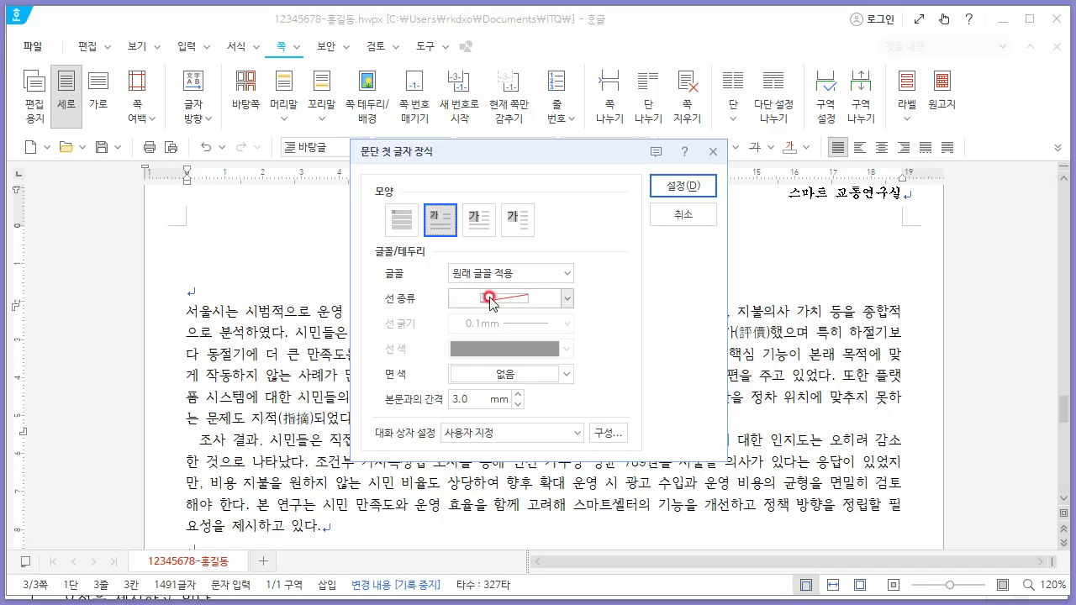
Set the drop cap's font to 굴림 and its fill colour to yellow, and apply it to the paragraph.
click(569, 273)
click(480, 339)
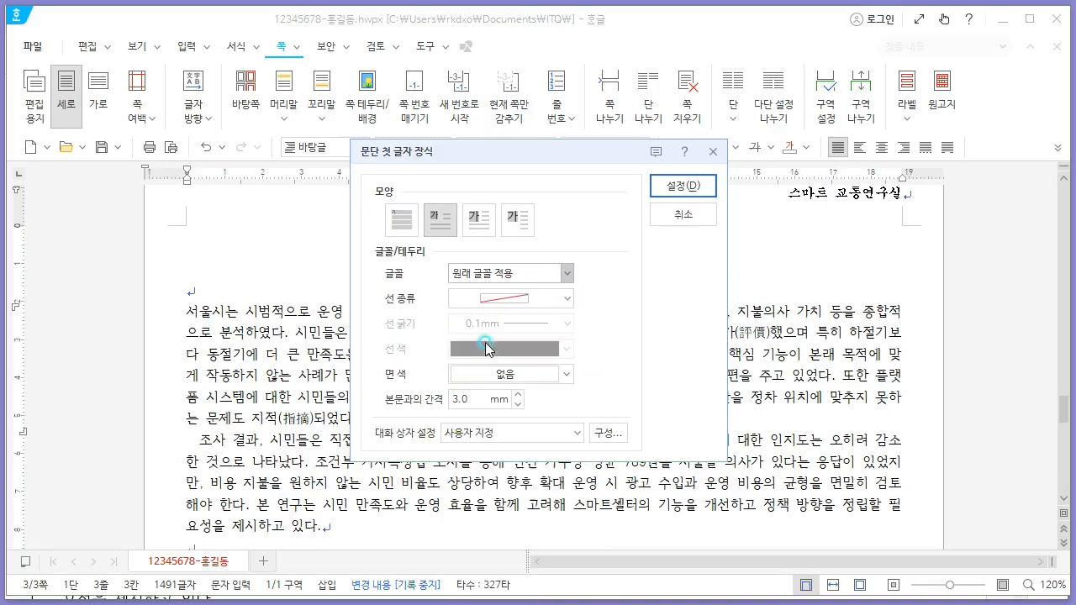
click(546, 374)
click(507, 547)
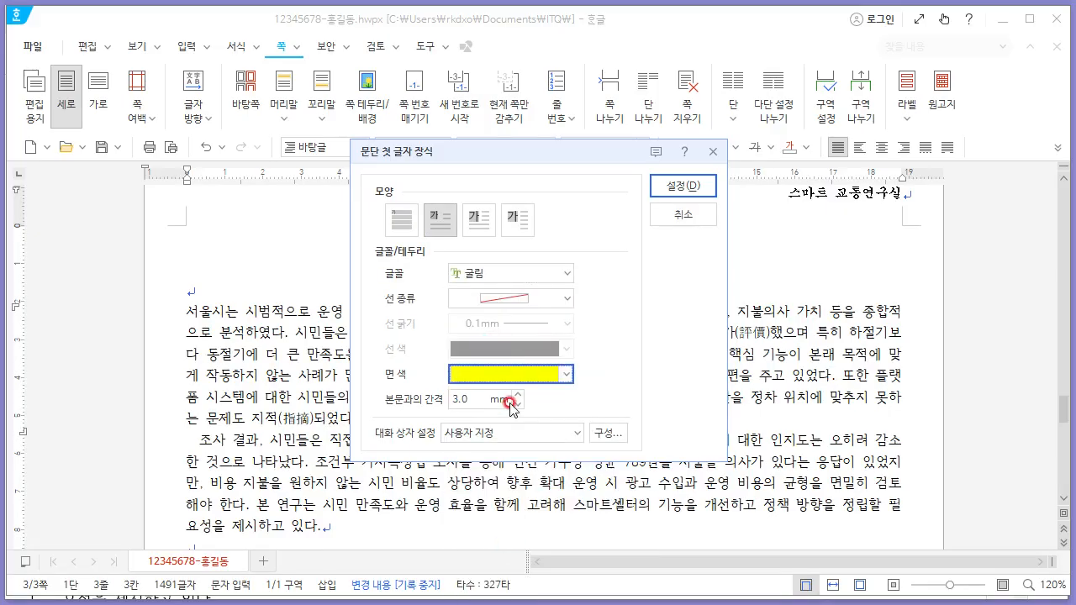
click(666, 189)
Insert a footnote right after 스마트셸터 in the first sentence of the body, as placed in the PDF.
key(alt+Tab)
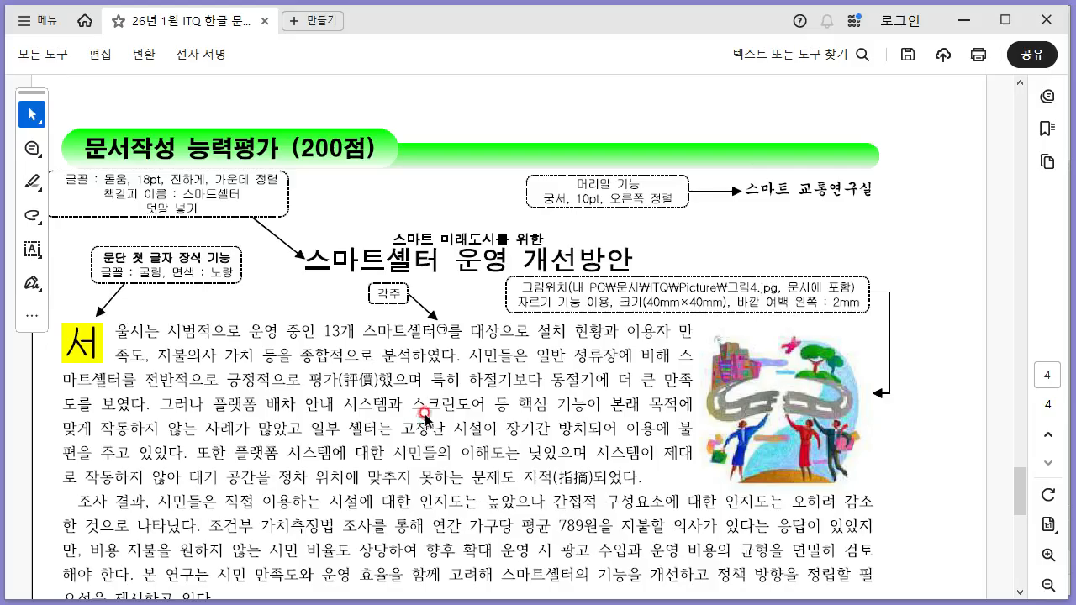
key(alt+Tab)
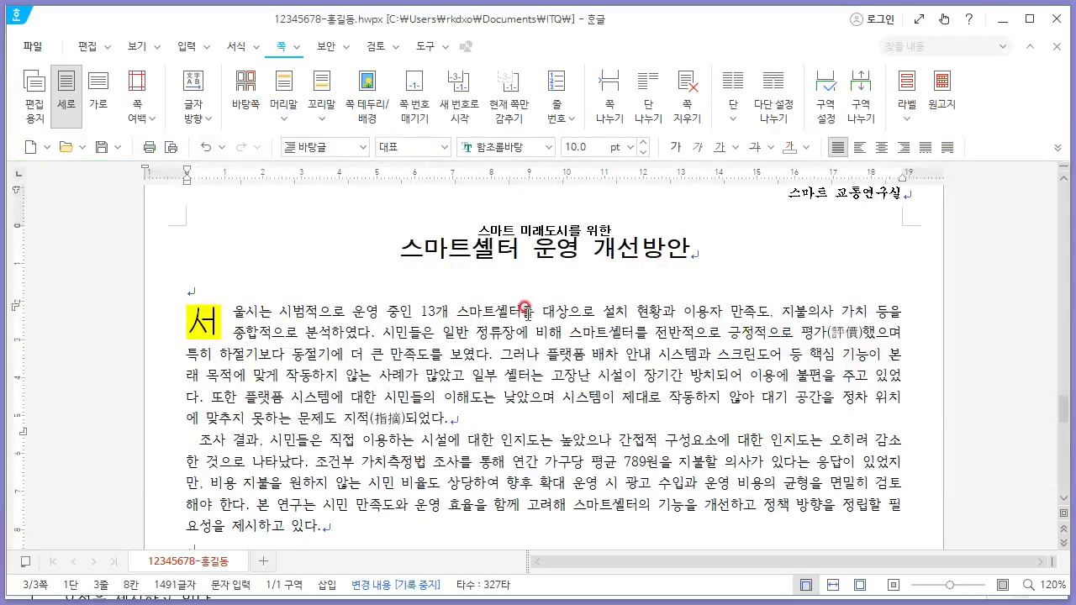
click(524, 311)
click(185, 47)
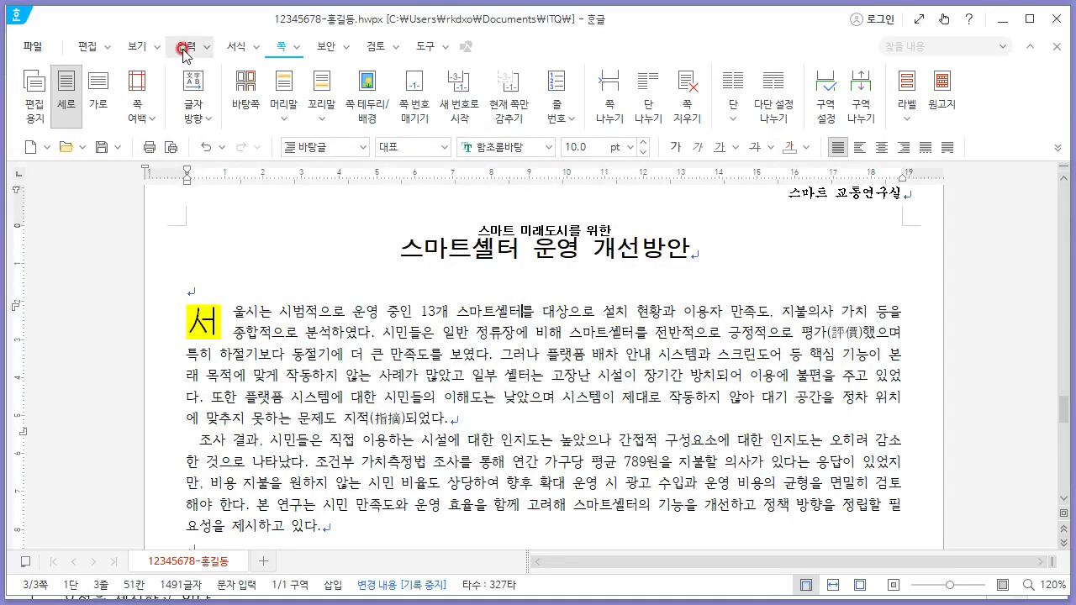
click(459, 111)
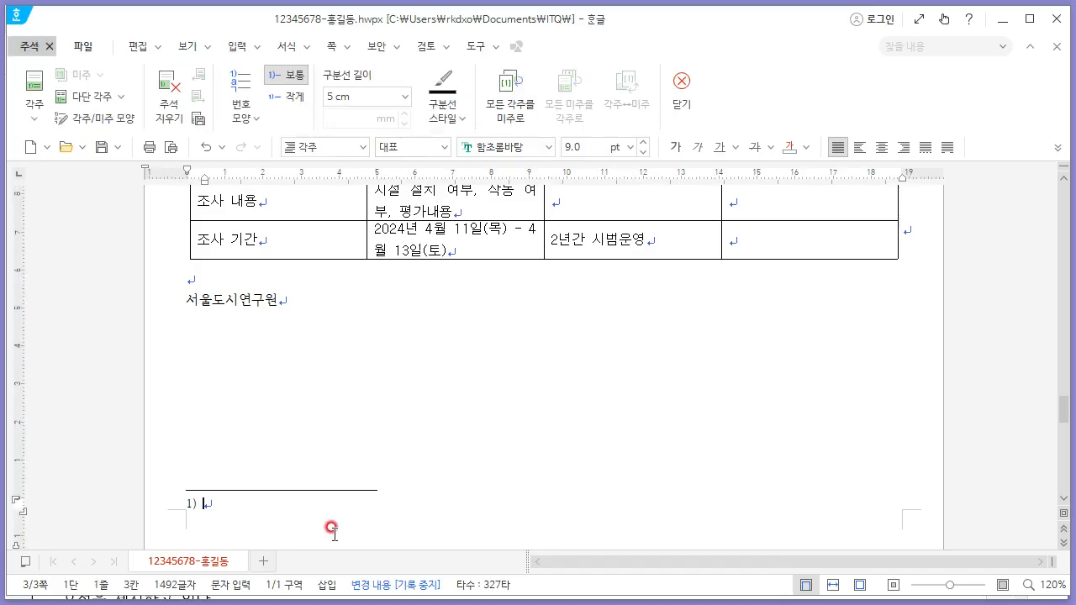
Change the footnote number format to ㉠, ㉡, ㉢ to match the PDF.
key(alt+Tab)
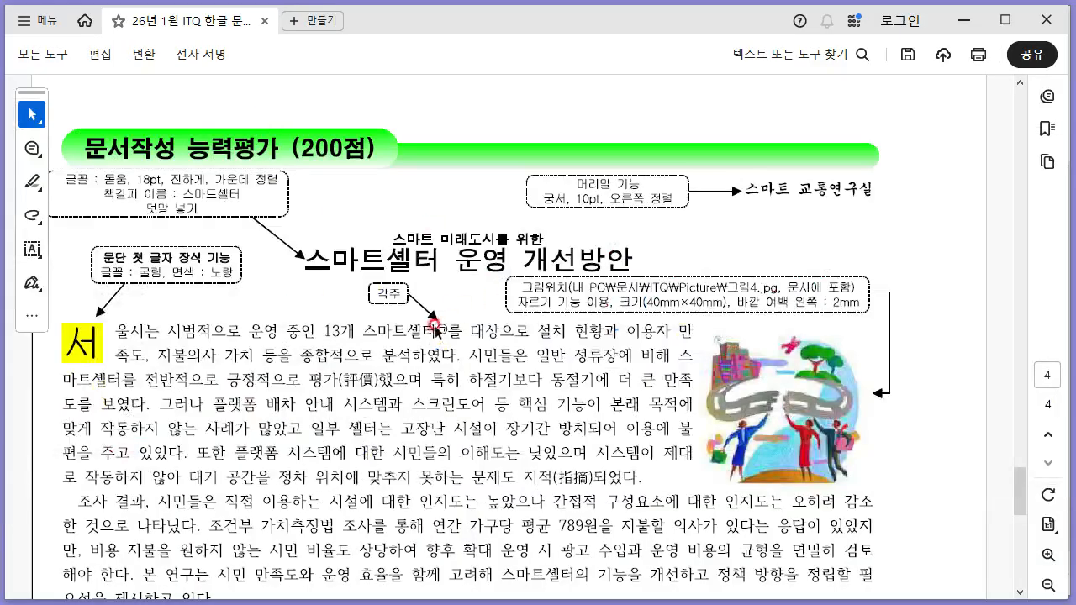
key(alt+Tab)
click(335, 251)
click(243, 99)
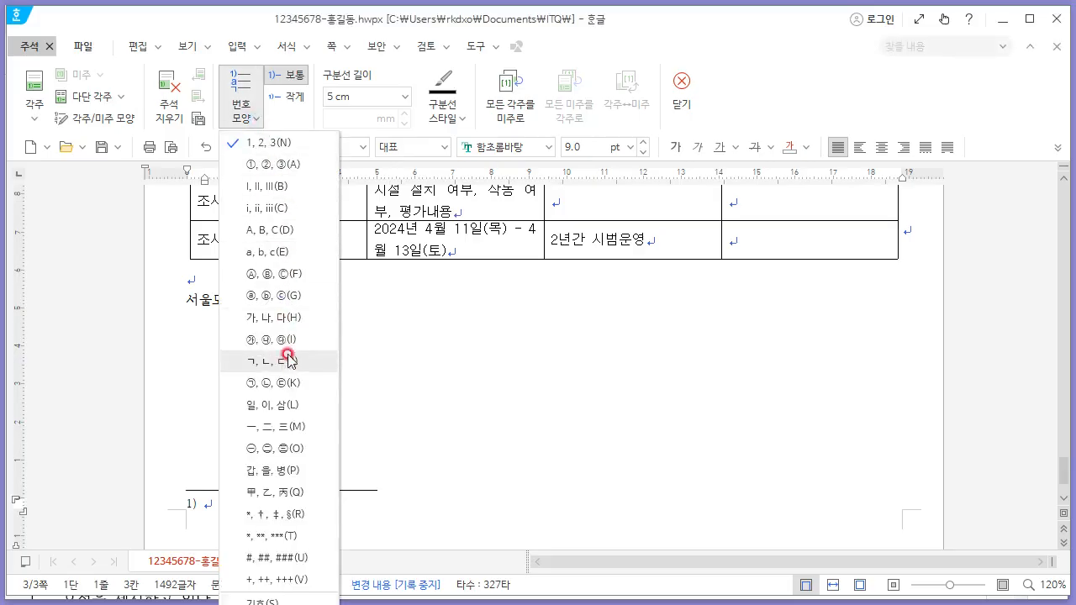
click(287, 383)
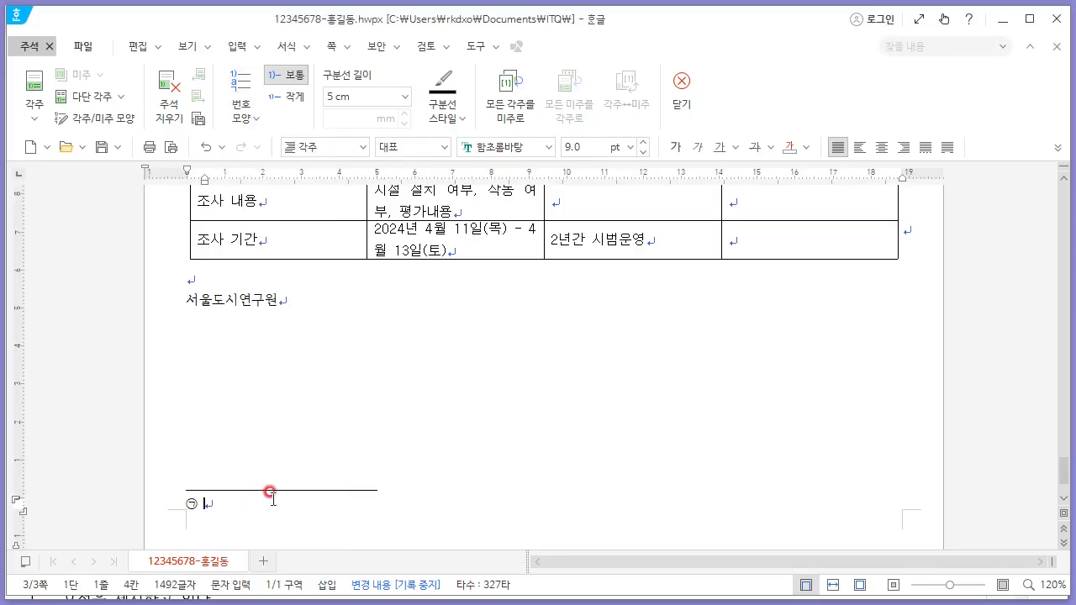
Enter the footnote text 스마트 기술을 활용하여 안전하고 편리한 보호 공간을 제공하는 시스템 또는 시설, check the separator length, and leave footnote editing.
key(alt+Tab)
scroll(410, 469, down, 5)
key(alt+Tab)
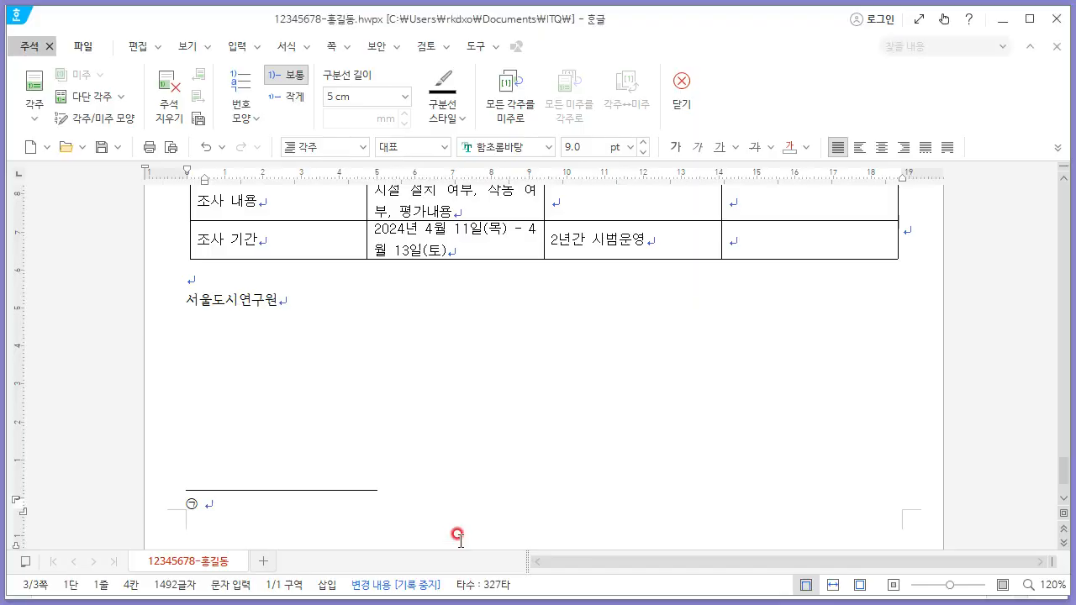
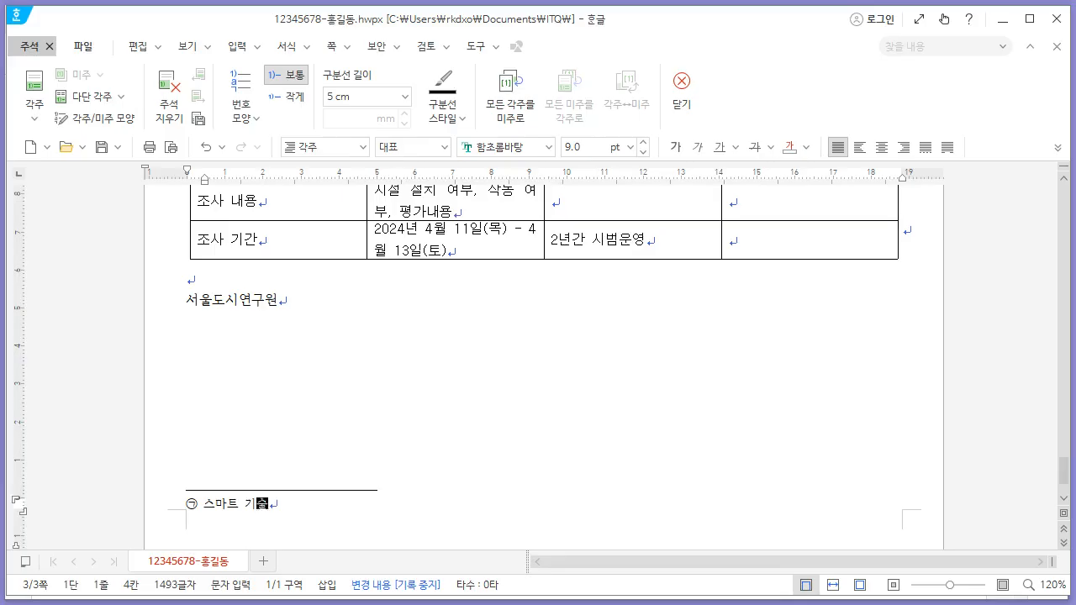
text(하여 ㅇ)
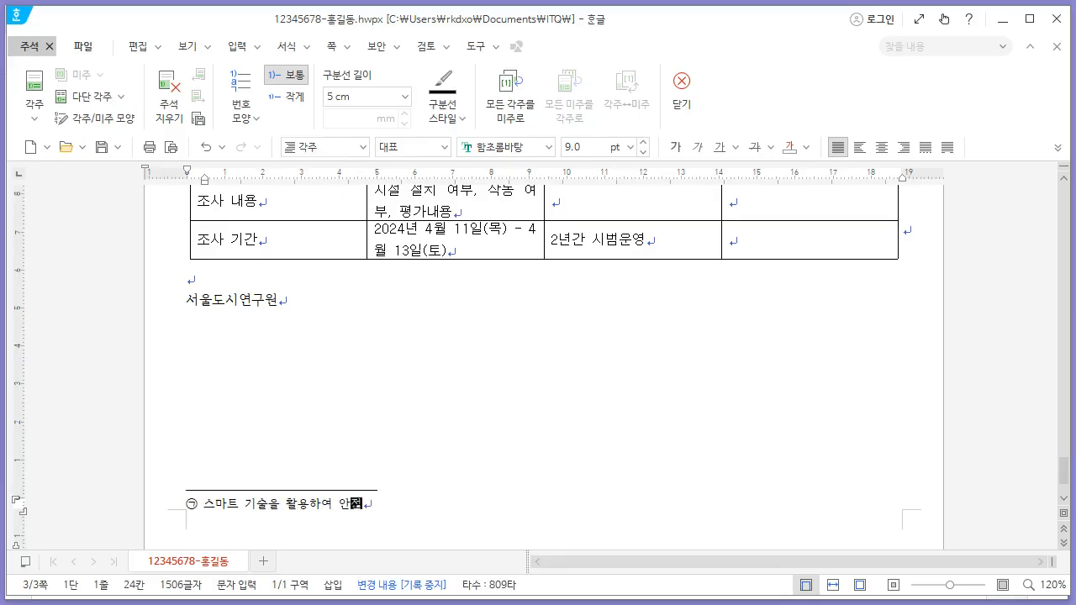
text(전하고 편리한 보호)
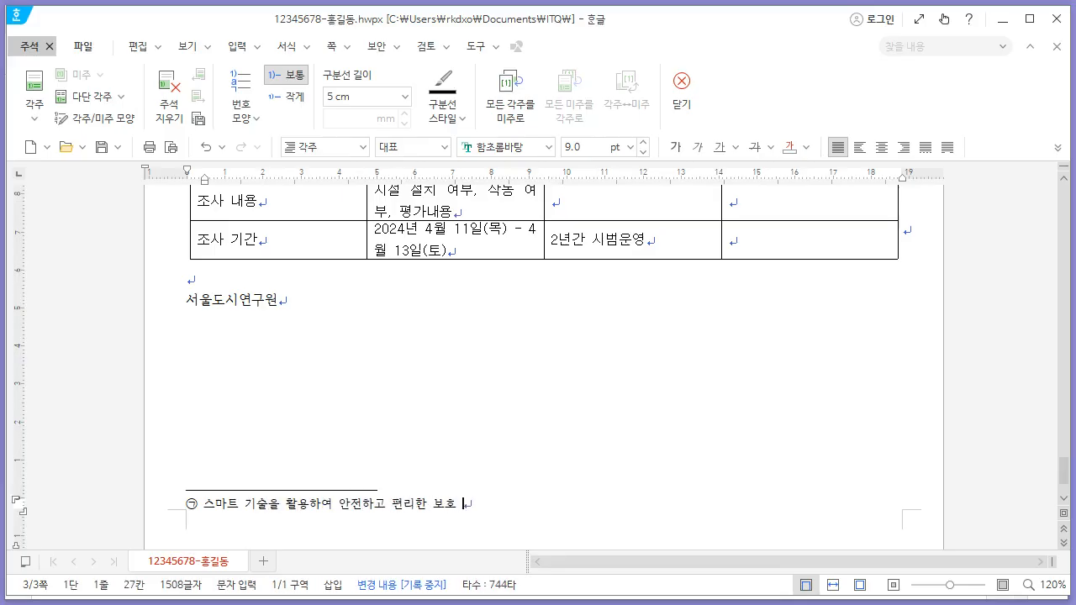
text(공간을 제공ㅎ)
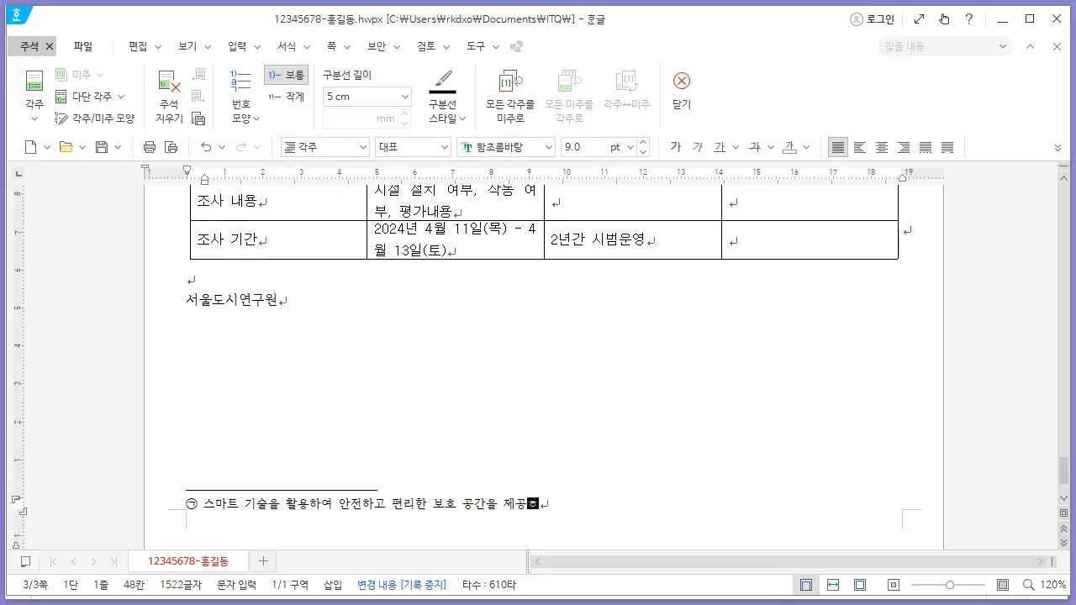
text(는 시스템 또는 시설)
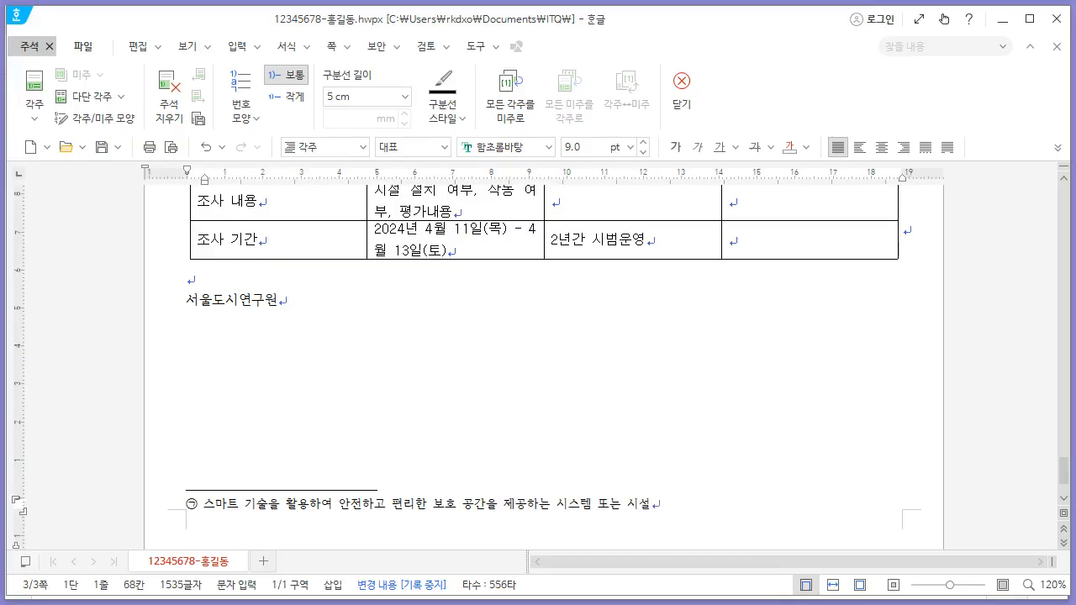
click(360, 97)
key(alt+Tab)
key(alt+Tab)
click(683, 85)
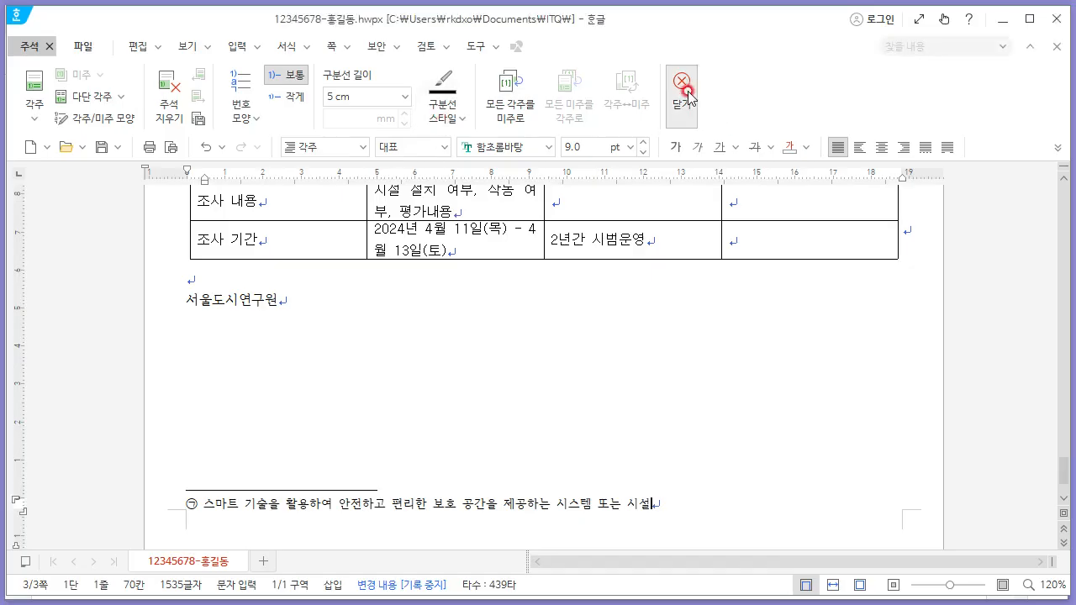
Insert the picture 그림4 from the ITQ Picture folder beside the first body paragraph, about 38 × 50 mm.
key(alt+Tab)
scroll(568, 296, up, 1)
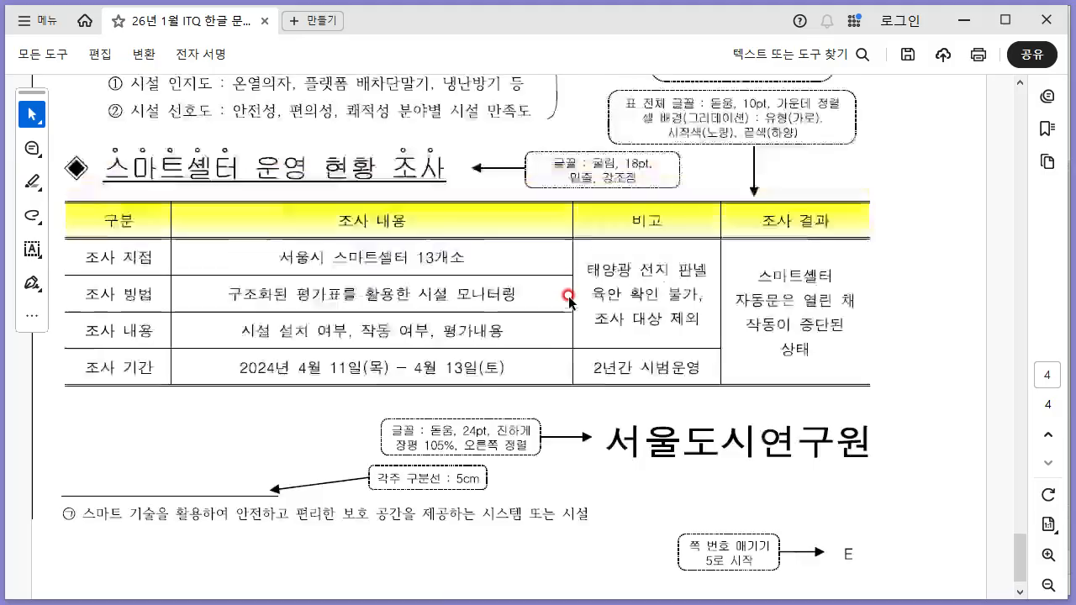
scroll(569, 301, up, 10)
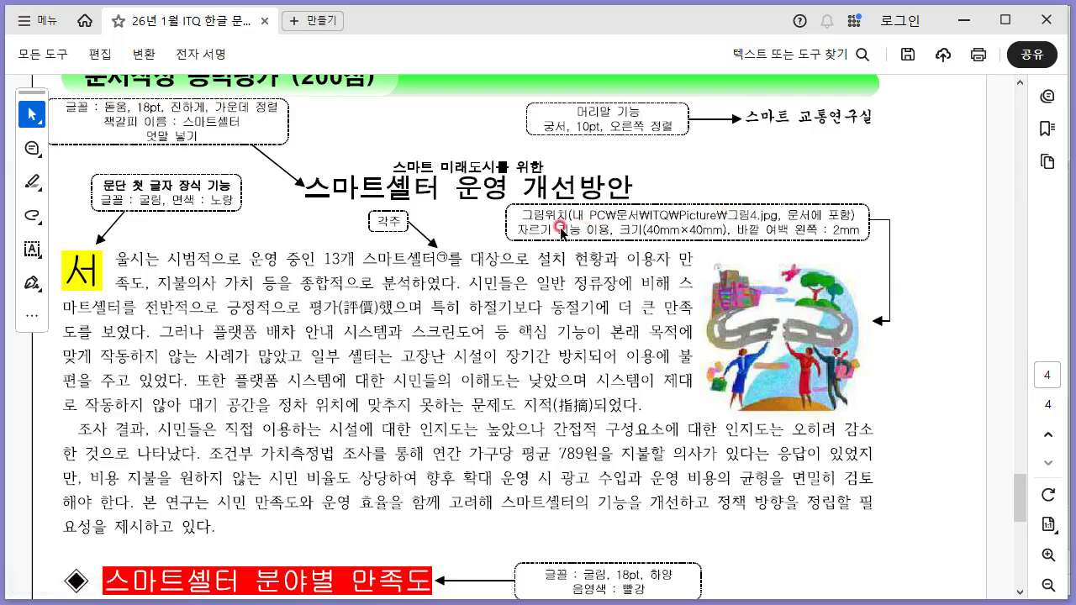
key(alt+Tab)
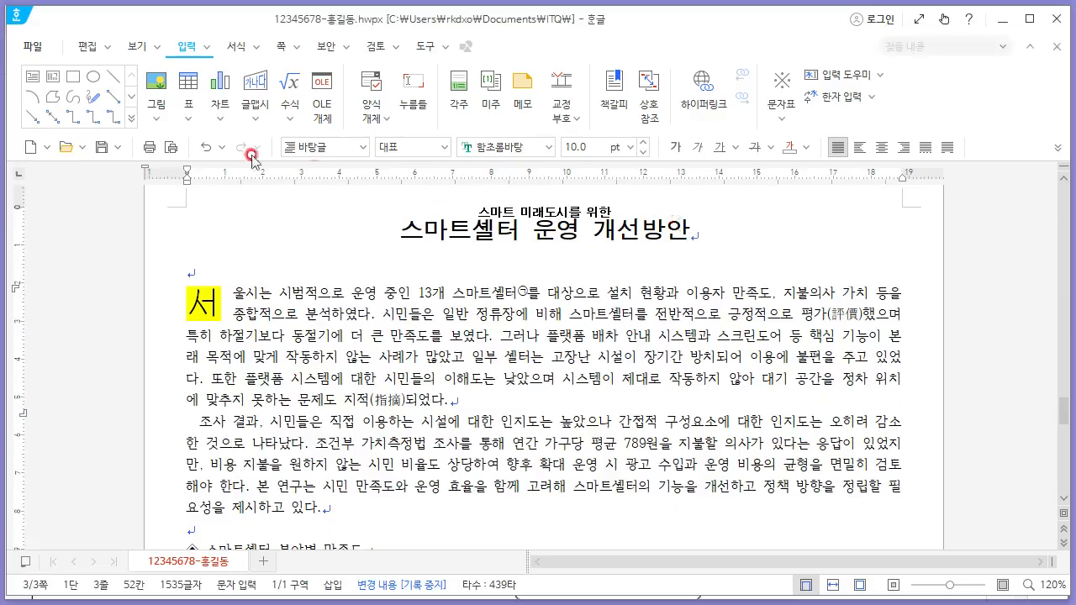
click(160, 120)
click(198, 149)
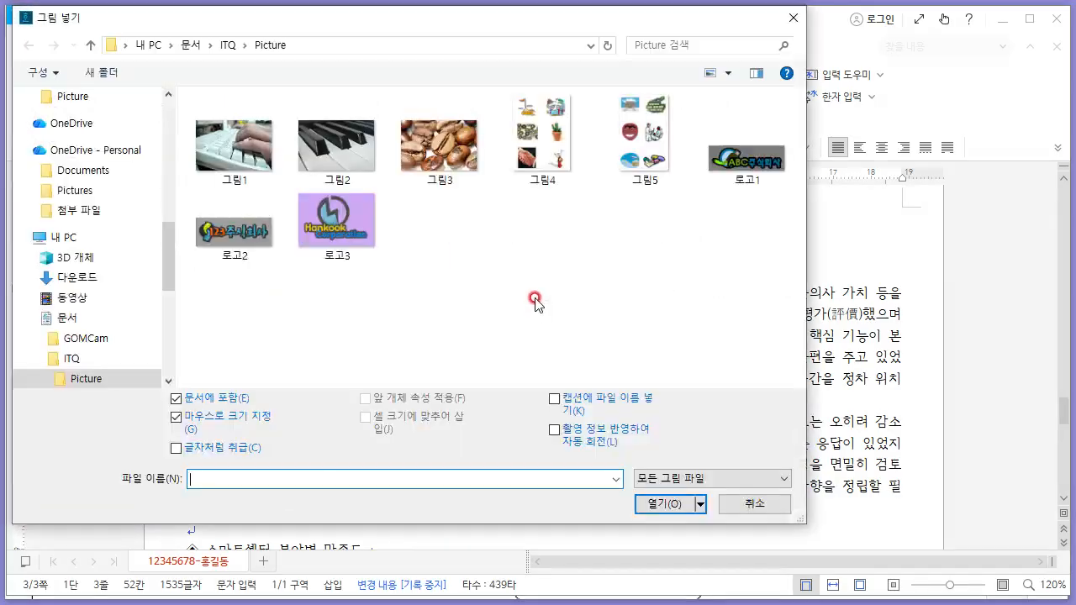
click(538, 145)
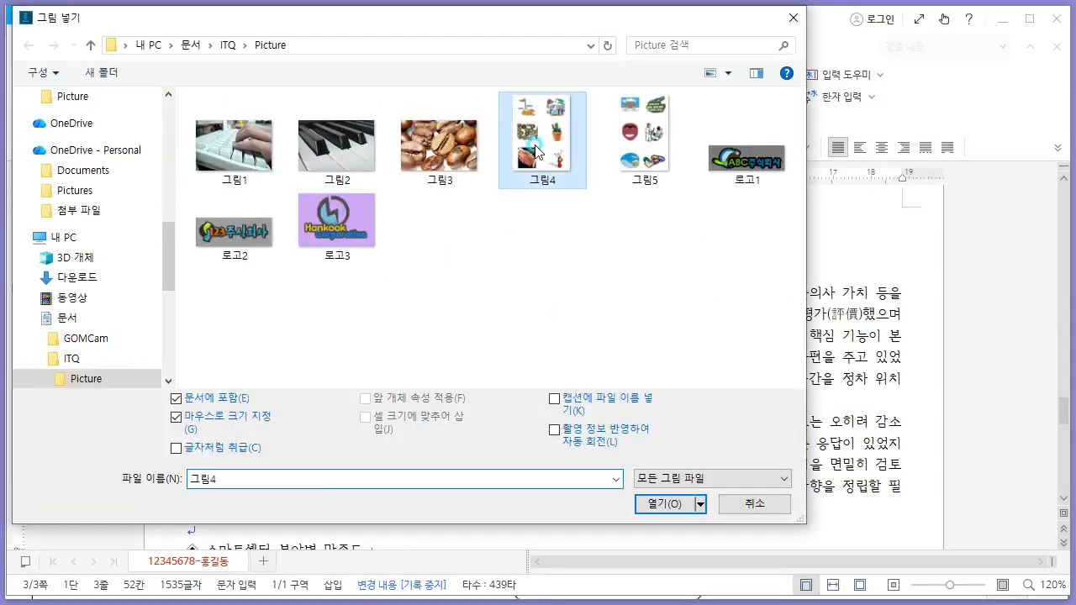
click(660, 504)
drag(752, 286, 898, 474)
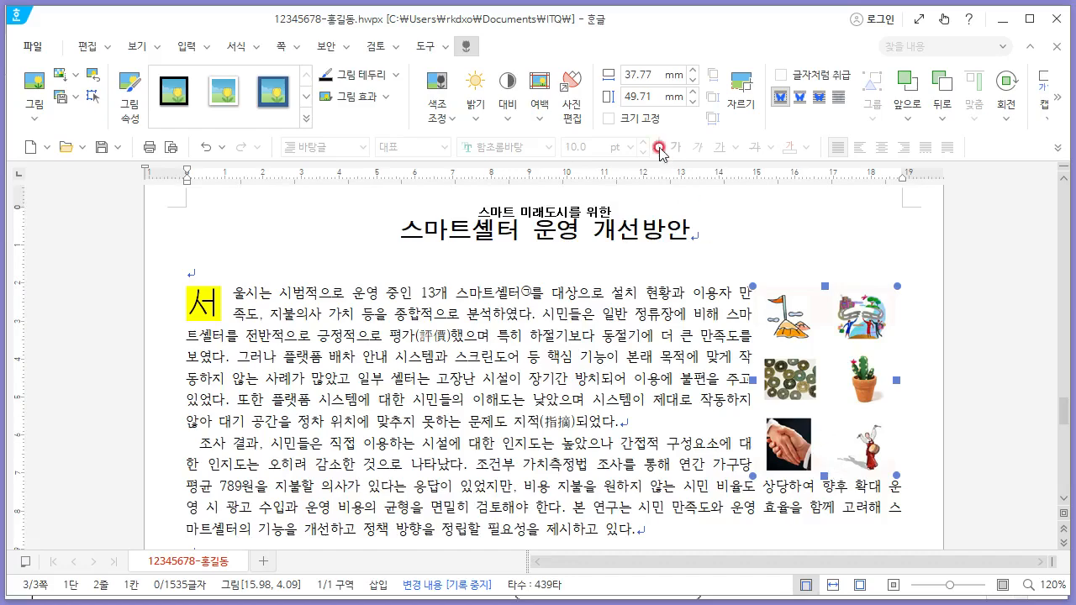
Crop the inserted picture to only the upper-right illustration of people beneath a road.
click(744, 109)
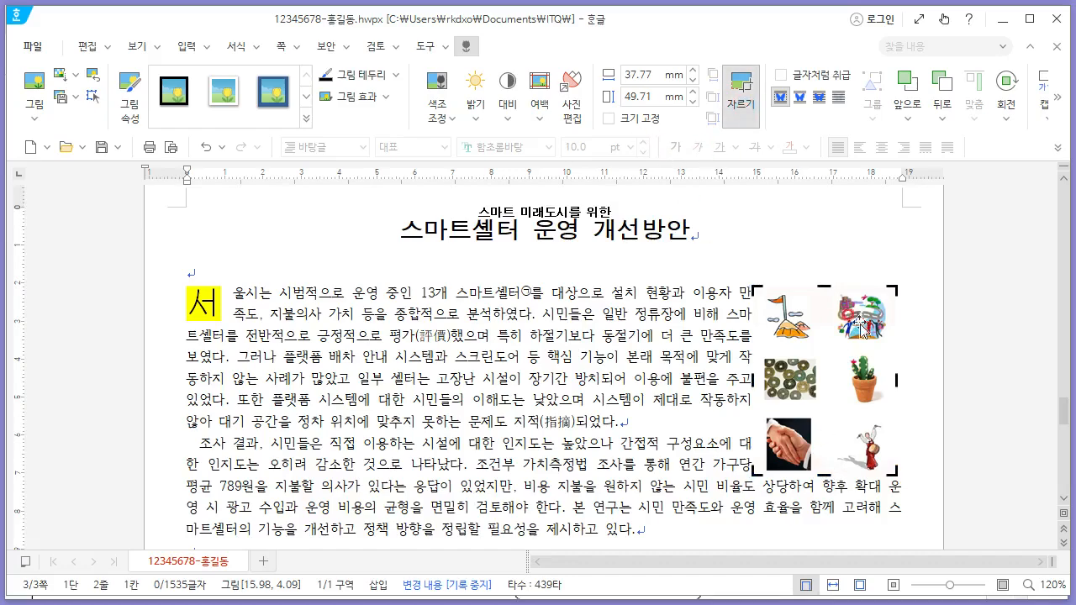
drag(819, 470, 822, 344)
drag(747, 302, 830, 303)
drag(896, 316, 886, 316)
click(646, 334)
Set the cropped picture's width and height to 40 mm each in its properties and turn on 크기 고정.
right_click(906, 305)
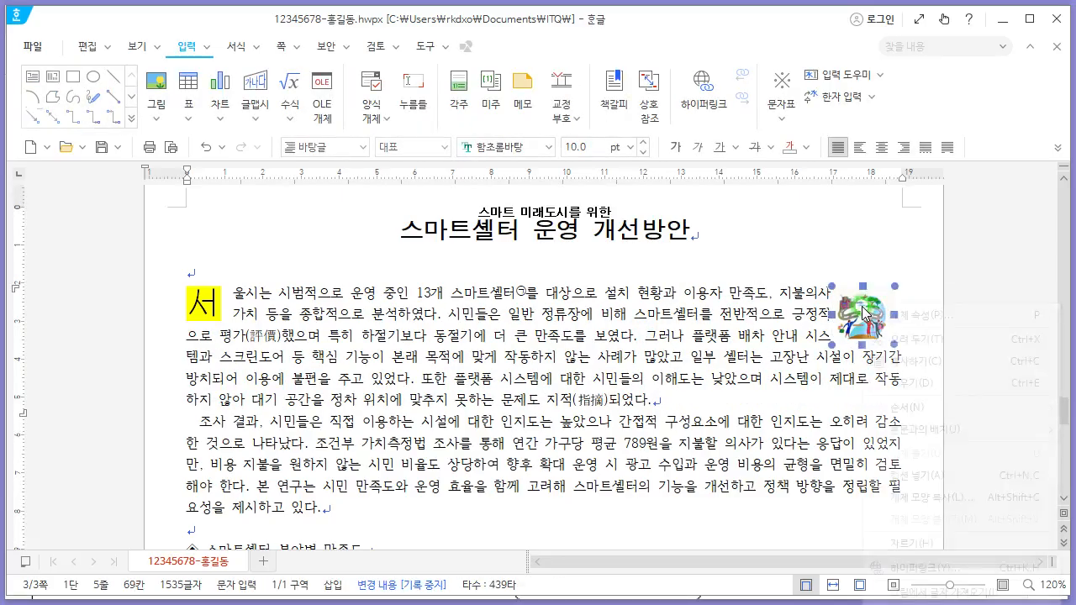
click(898, 319)
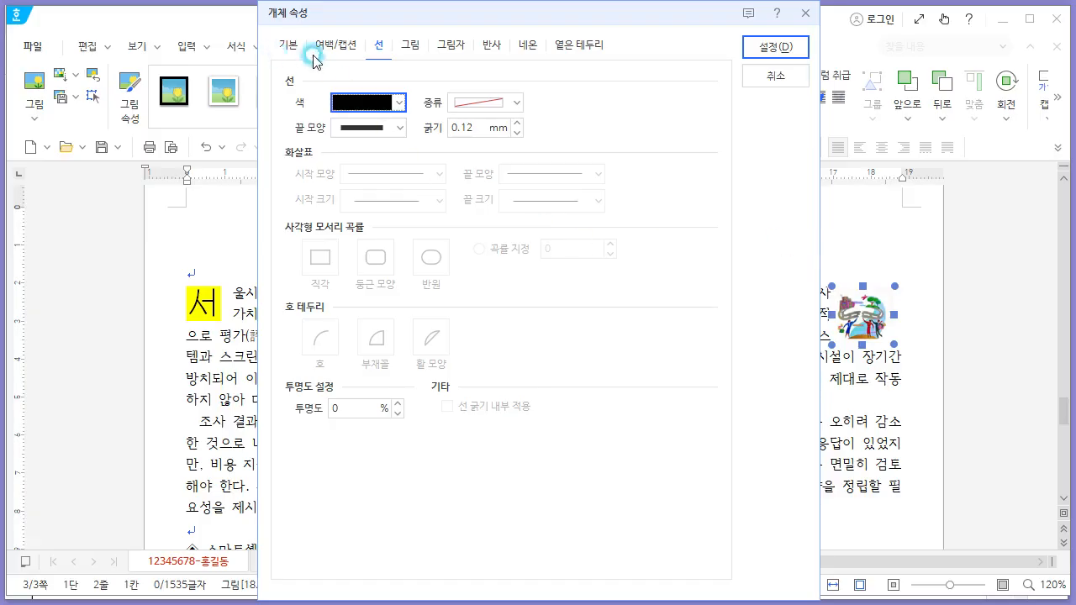
click(288, 45)
text(40)
key(Tab)
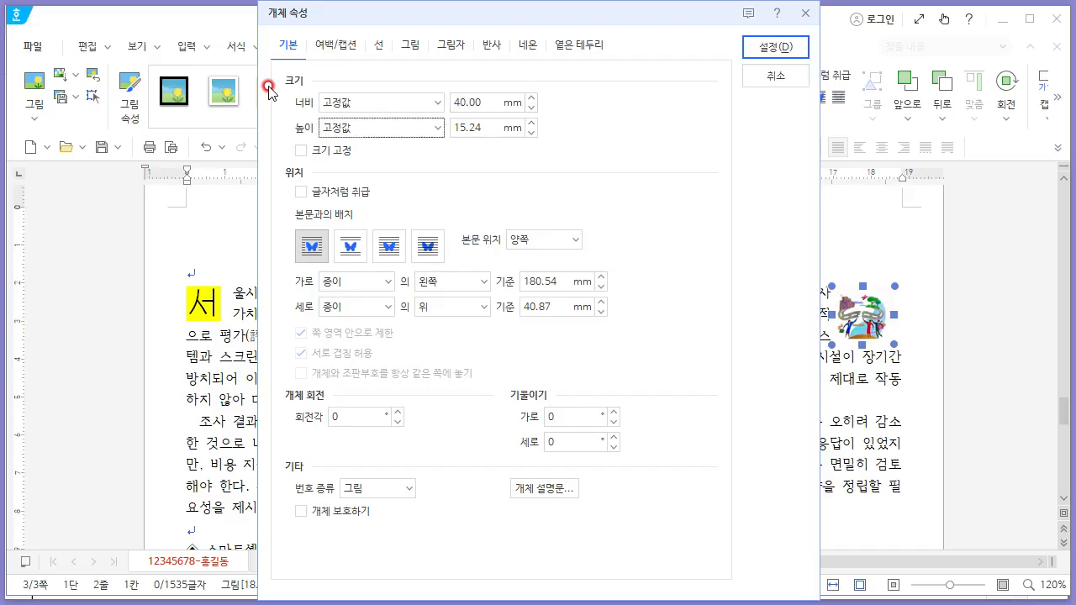
key(Tab)
text(40)
key(Tab)
key(space)
Set the picture's left outer margin to 2 mm, align it with the first paragraph's right edge, and compare with the PDF.
click(361, 49)
click(396, 97)
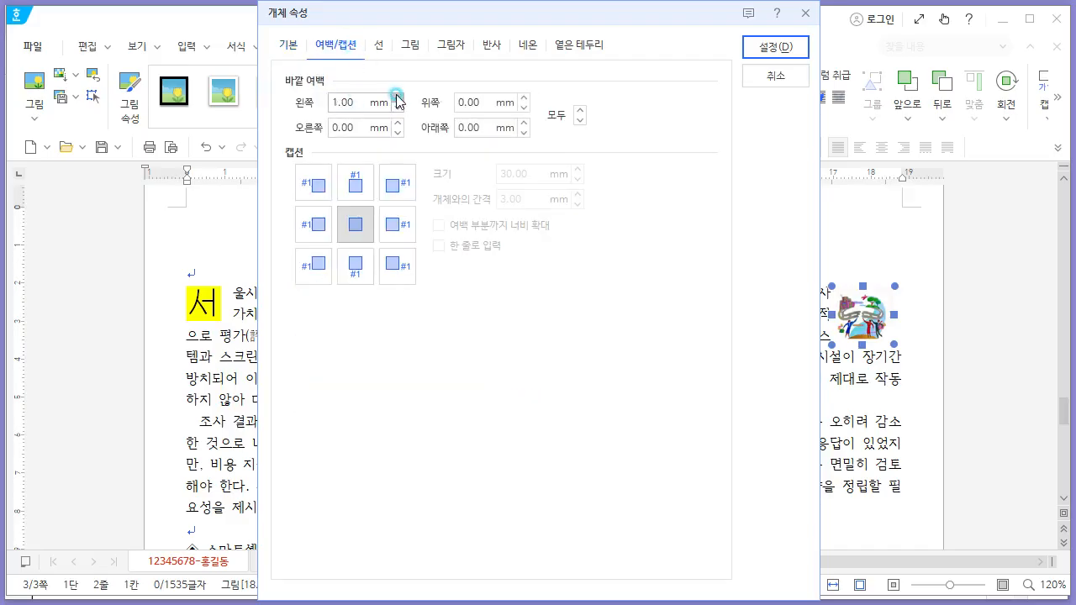
click(396, 97)
click(746, 57)
drag(919, 374, 828, 374)
key(alt+Tab)
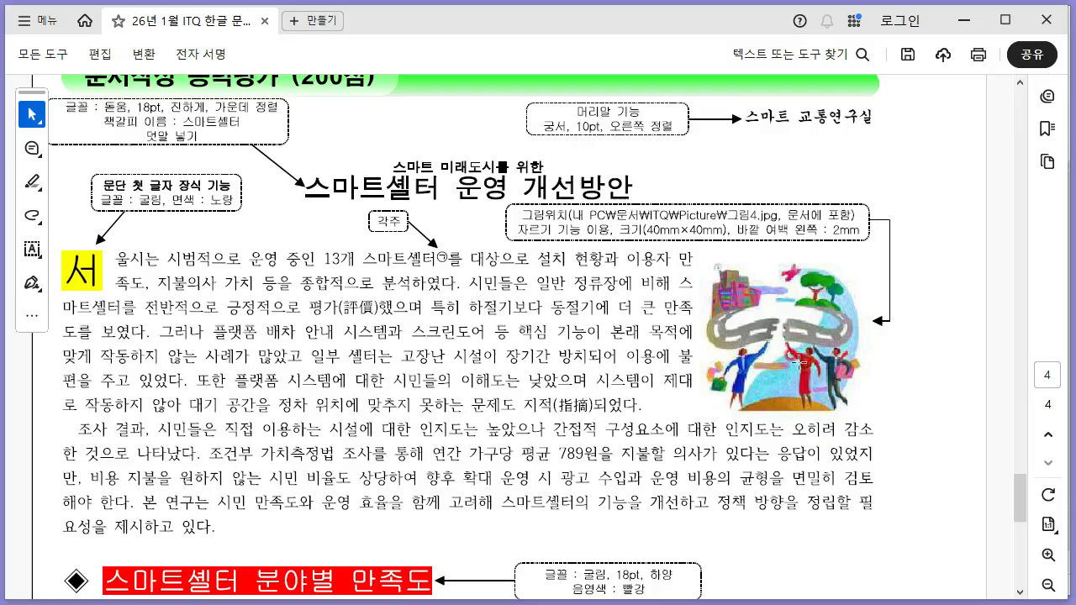
key(alt+Tab)
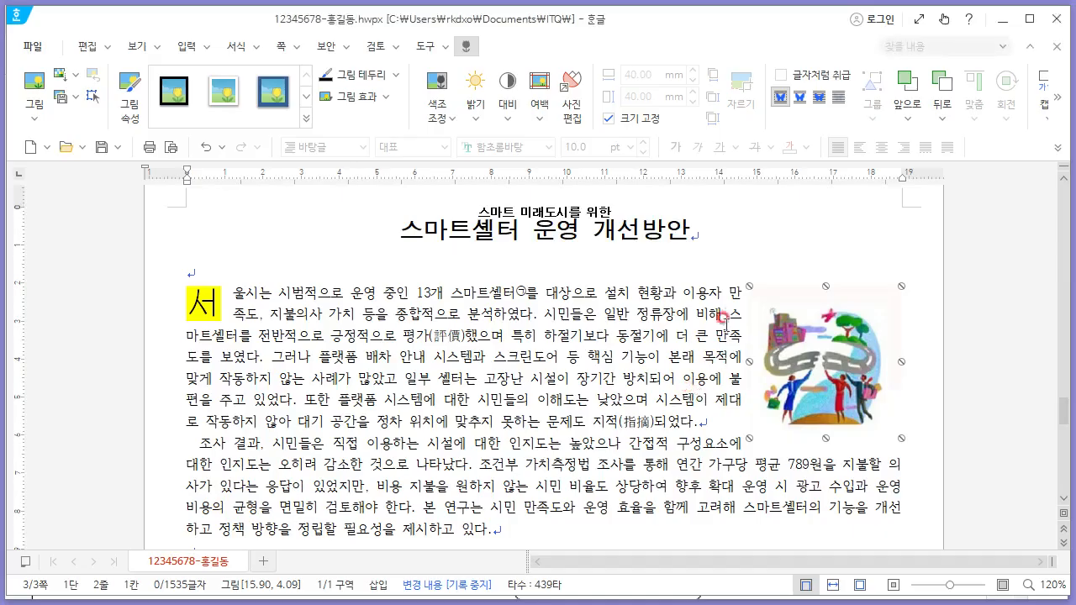
Nudge the picture up slightly so the second paragraph's first line spans the full text width, matching the line breaks in the PDF.
key(alt+Tab)
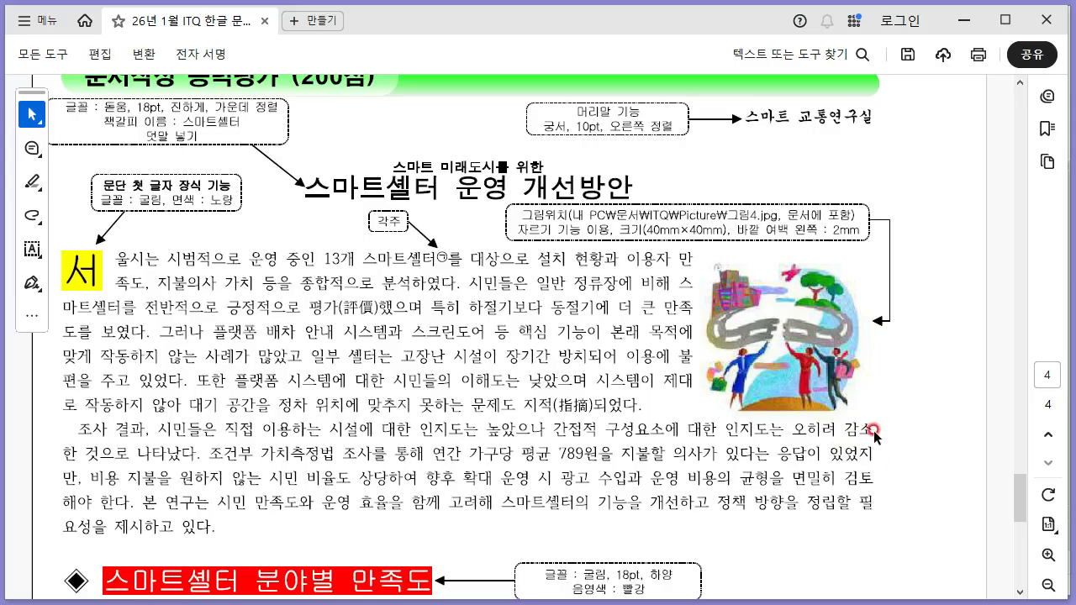
key(alt+Tab)
drag(830, 382, 824, 370)
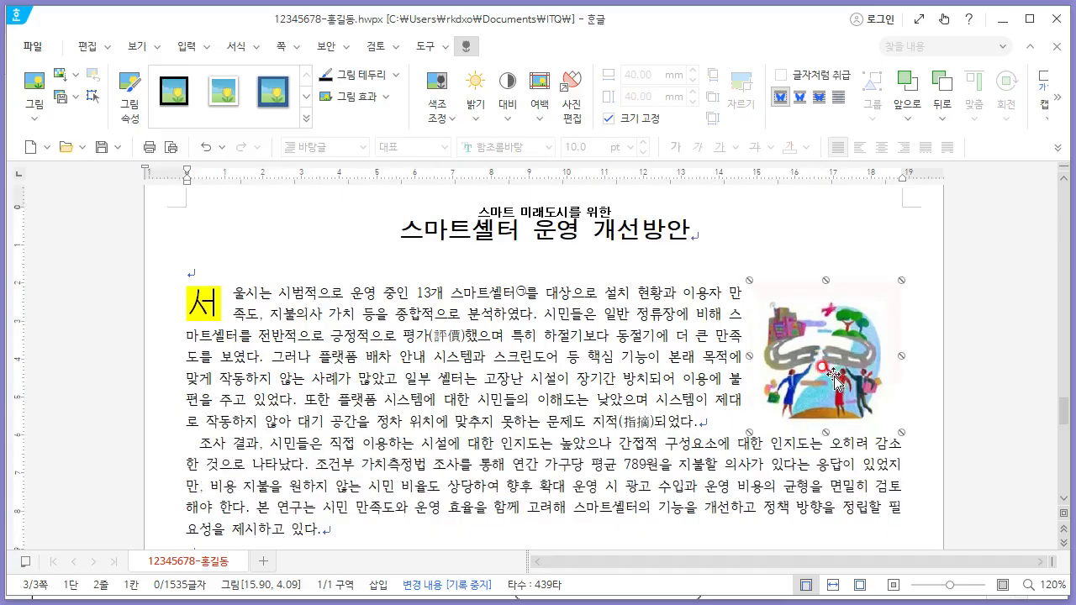
key(alt+Tab)
key(alt+Tab)
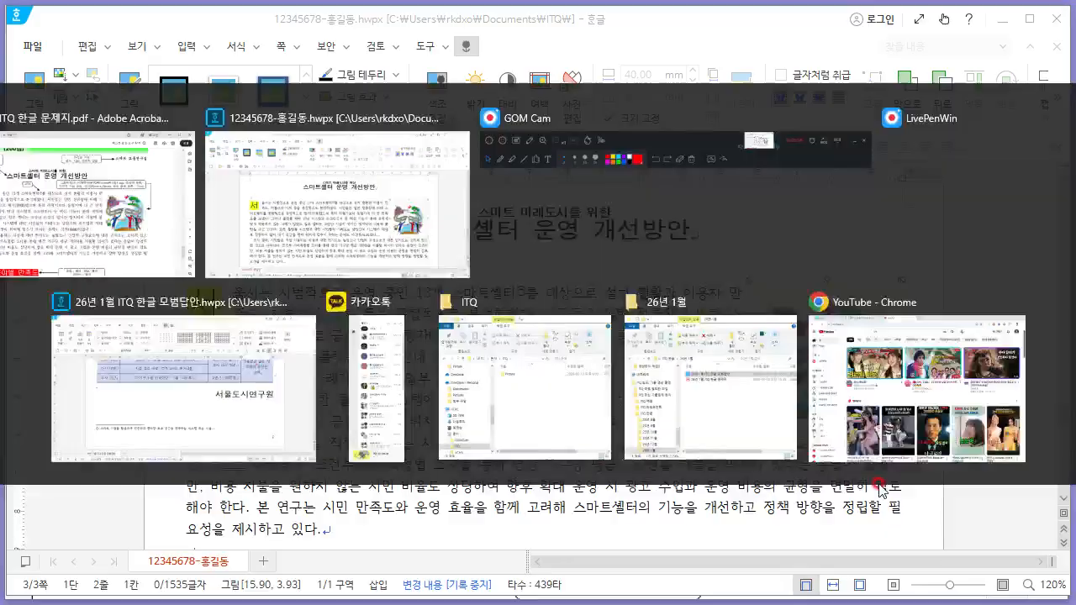
click(649, 444)
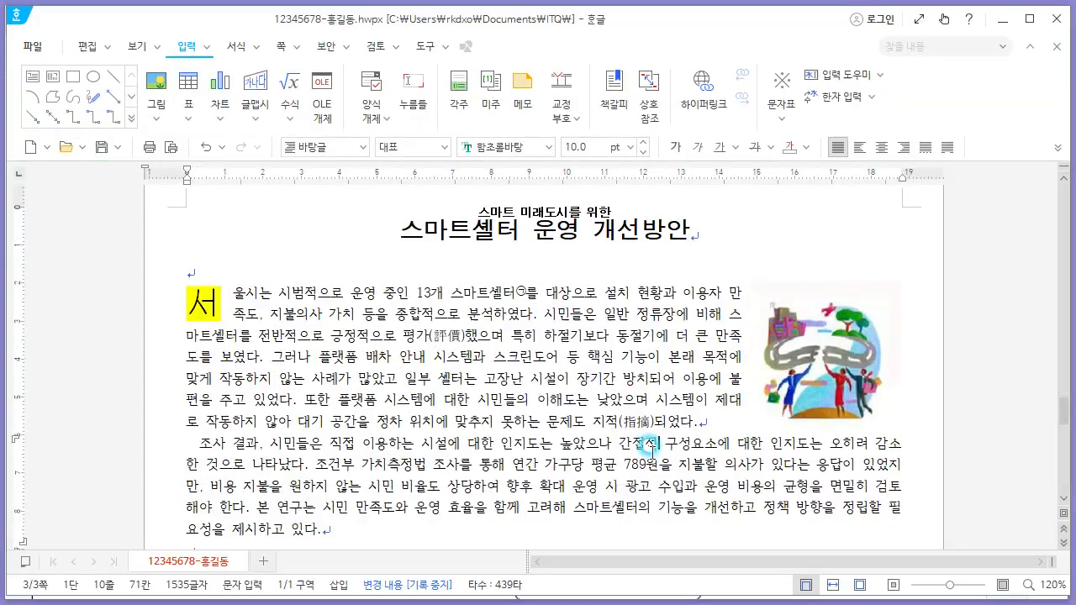
scroll(649, 432, down, 1)
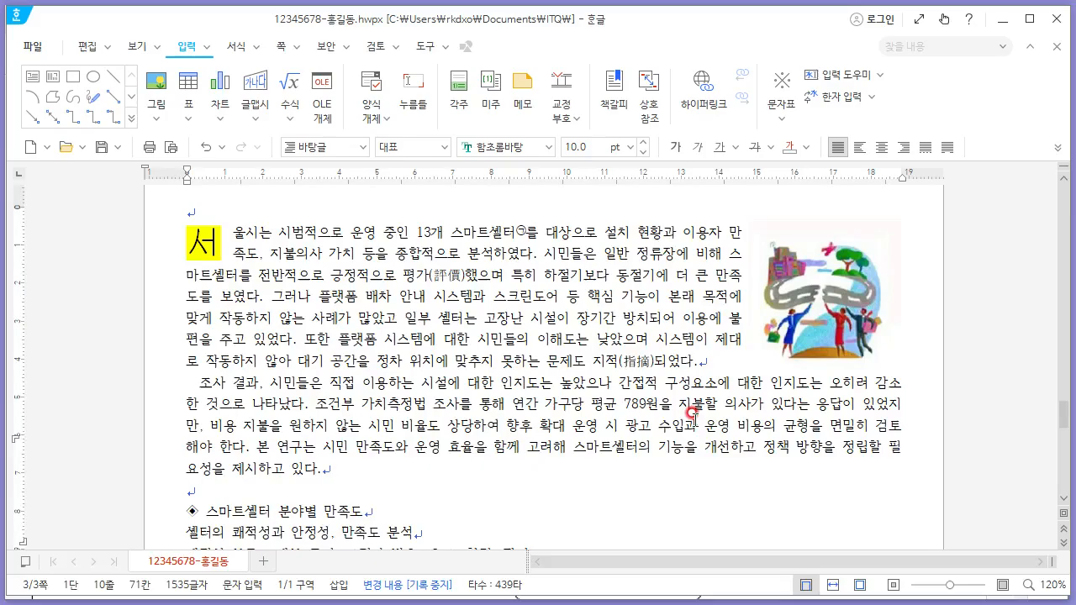
click(638, 374)
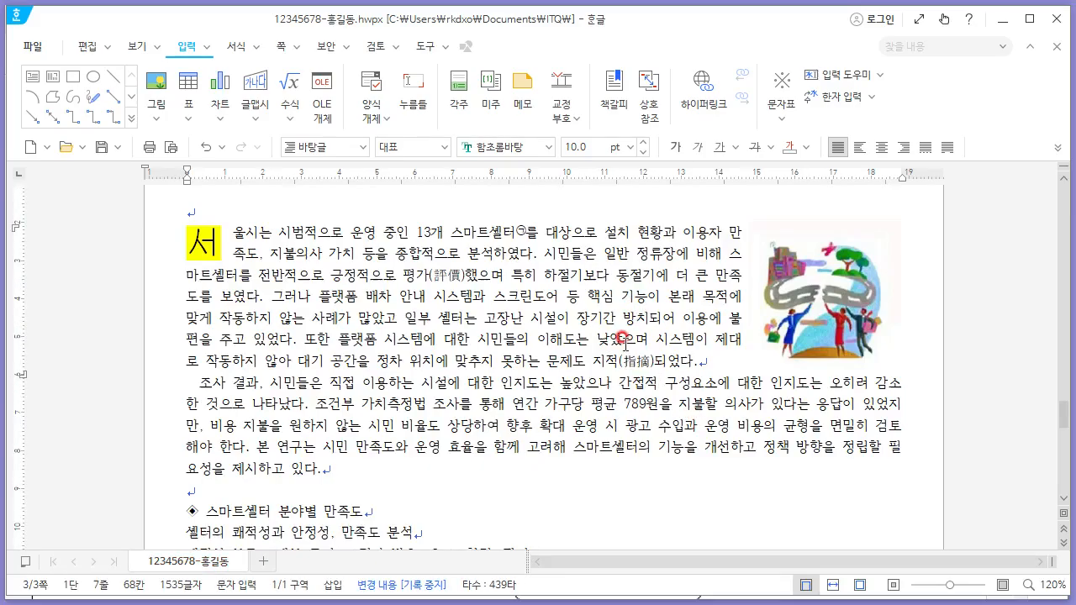
Format the whole line ◈ 스마트쉘터 분야별 만족도, symbol included, in 굴림 at 18 pt following the PDF.
scroll(626, 349, down, 5)
key(alt+Tab)
scroll(439, 379, down, 3)
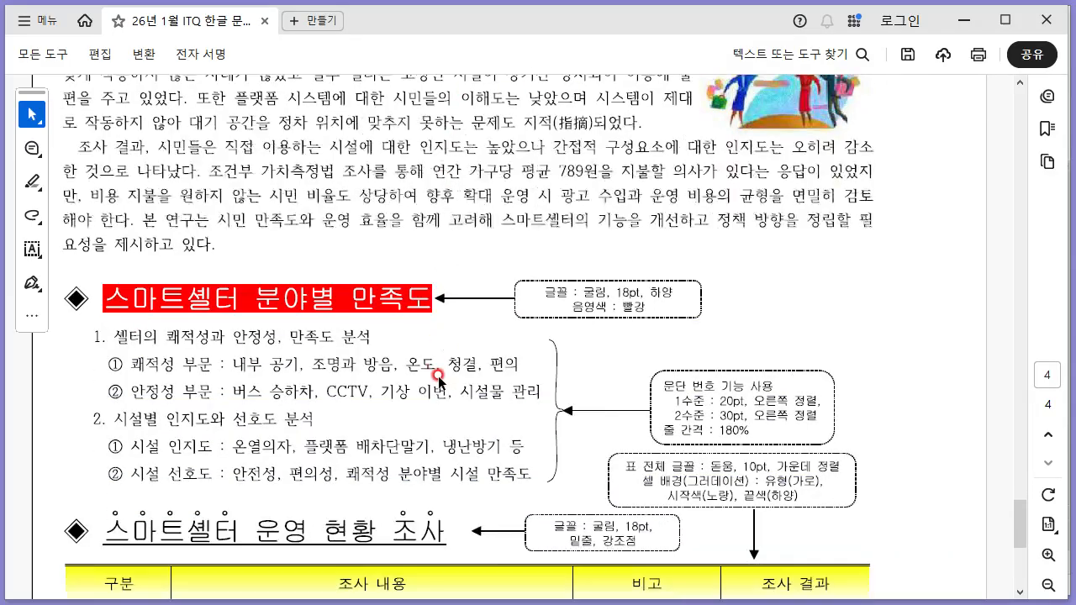
key(alt+Tab)
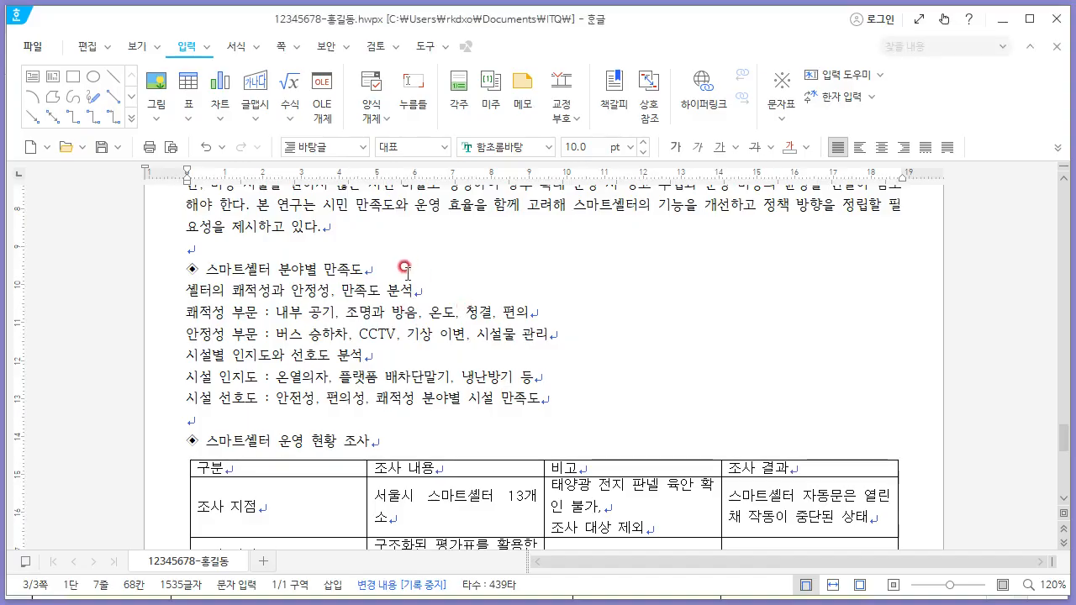
drag(405, 267, 154, 264)
click(491, 148)
text(굴림)
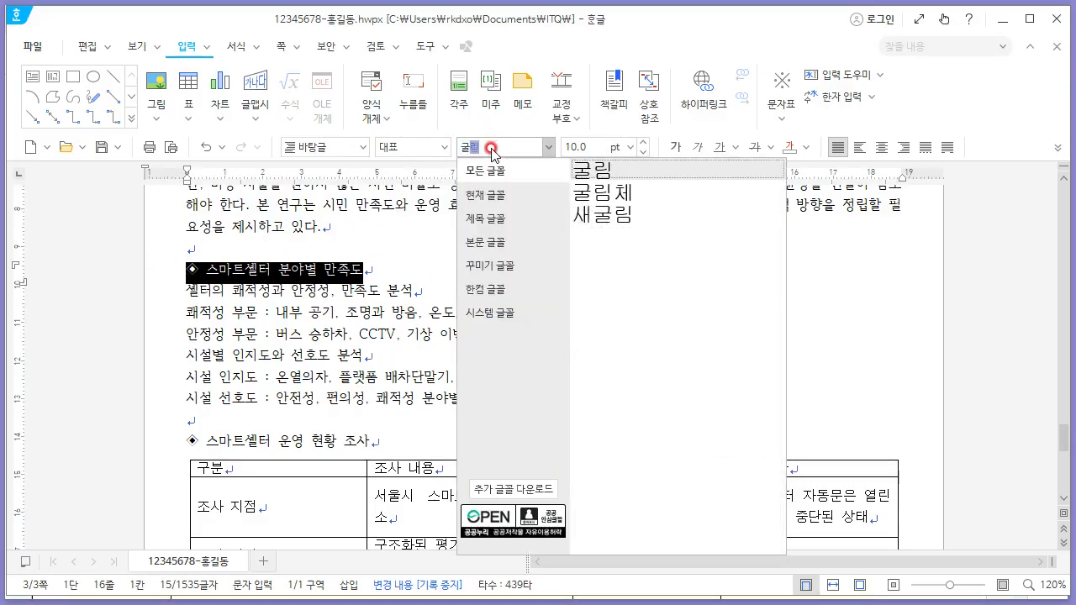
key(Tab)
text(18)
key(Return)
click(241, 241)
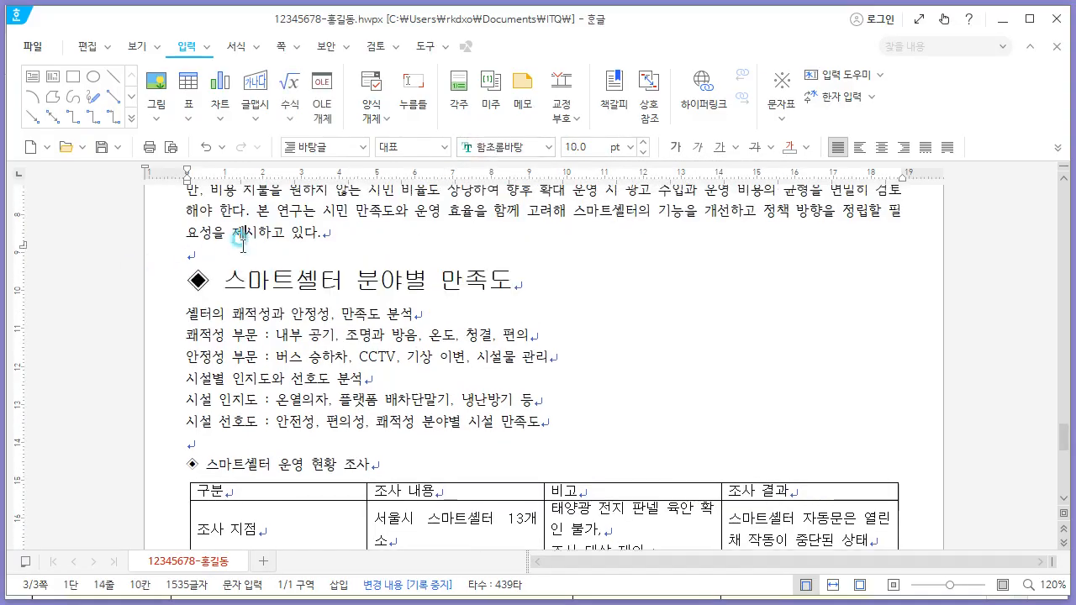
Give the heading text 스마트쉘터 분야별 만족도, without its ◈ symbol, a white font colour and red shading.
drag(229, 280, 519, 278)
key(alt+Tab)
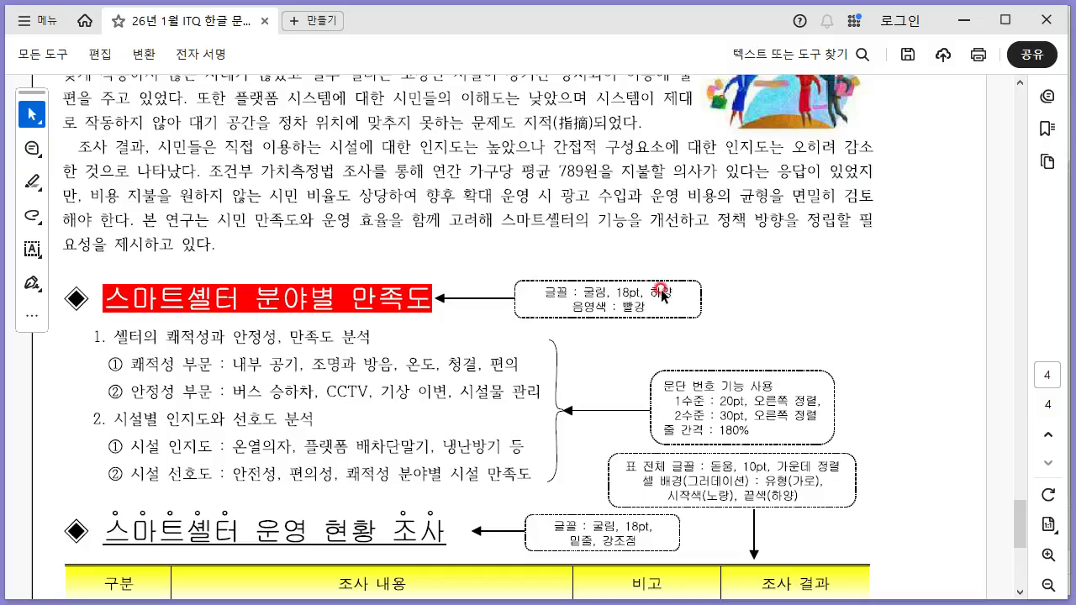
key(alt+Tab)
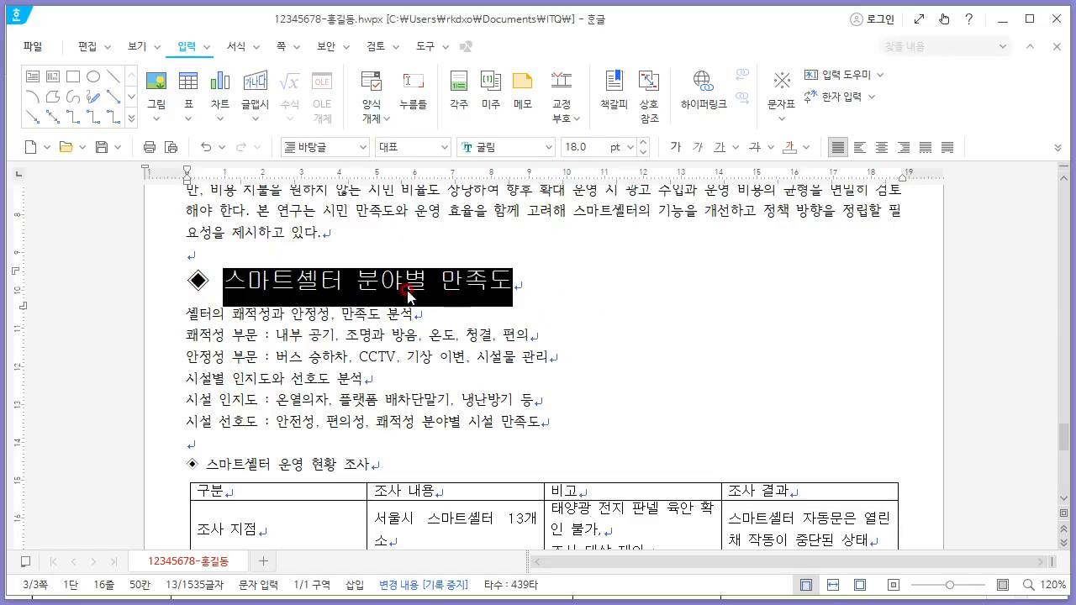
right_click(408, 293)
click(488, 394)
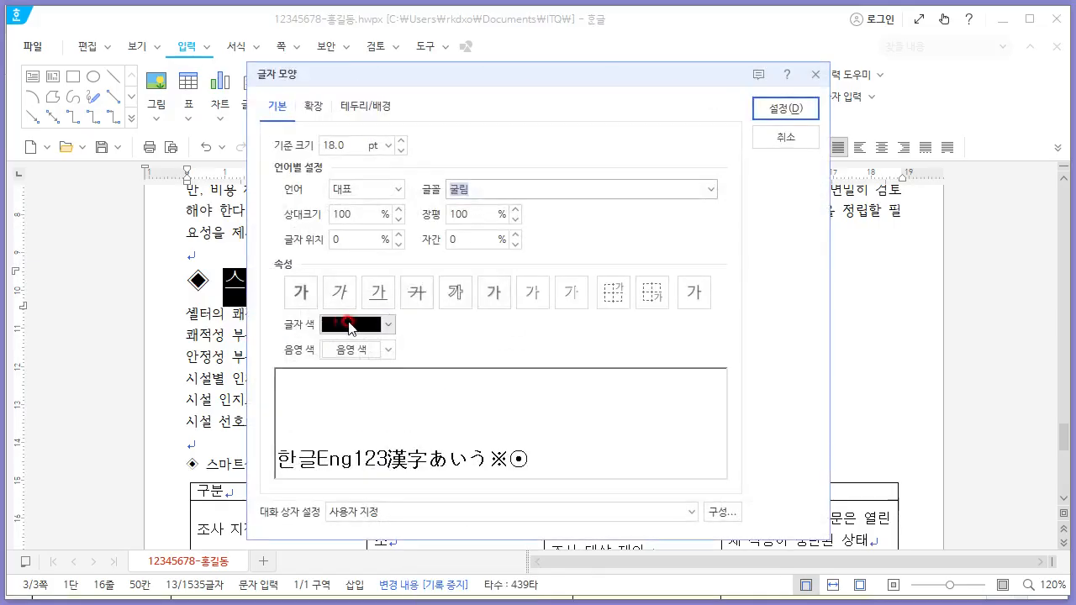
click(347, 323)
click(338, 387)
click(341, 352)
click(352, 511)
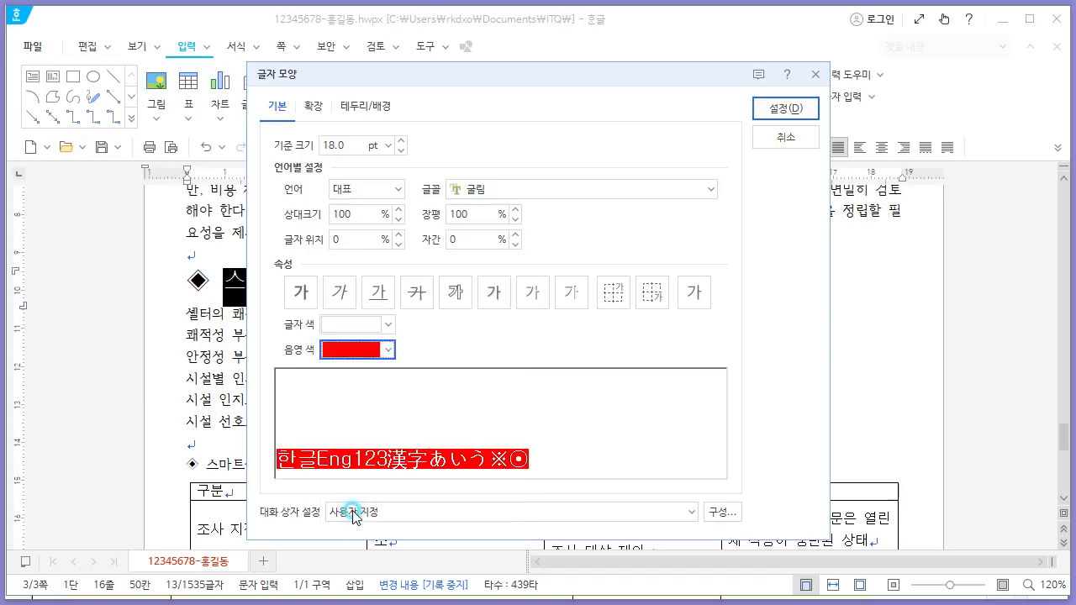
click(785, 108)
click(628, 384)
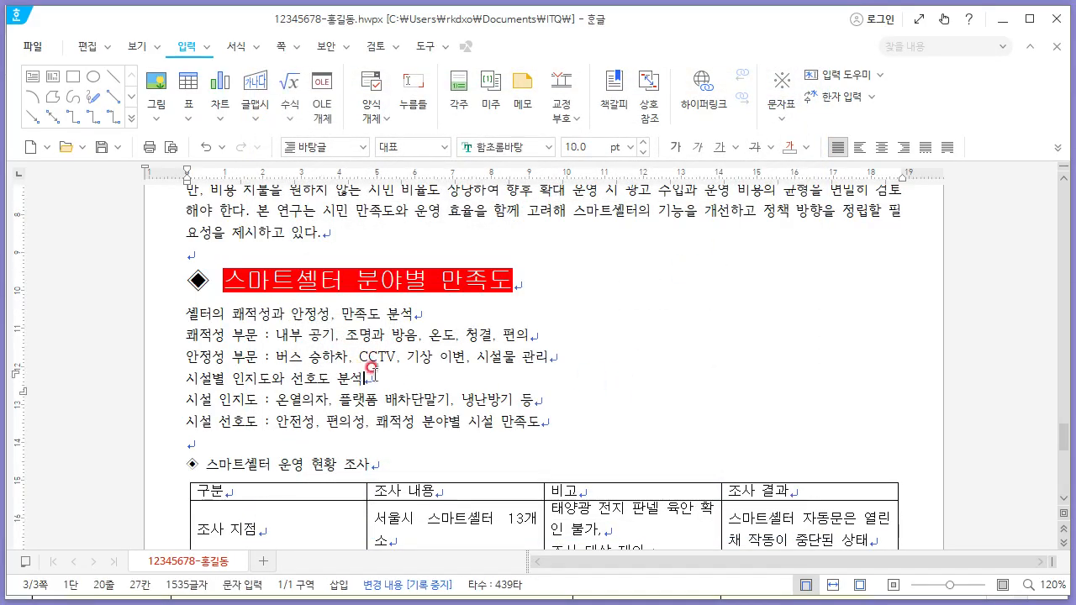
Open the custom paragraph numbering settings for the six lines under the red heading, based on the 1. 가. 1) 가) style.
drag(576, 419, 169, 312)
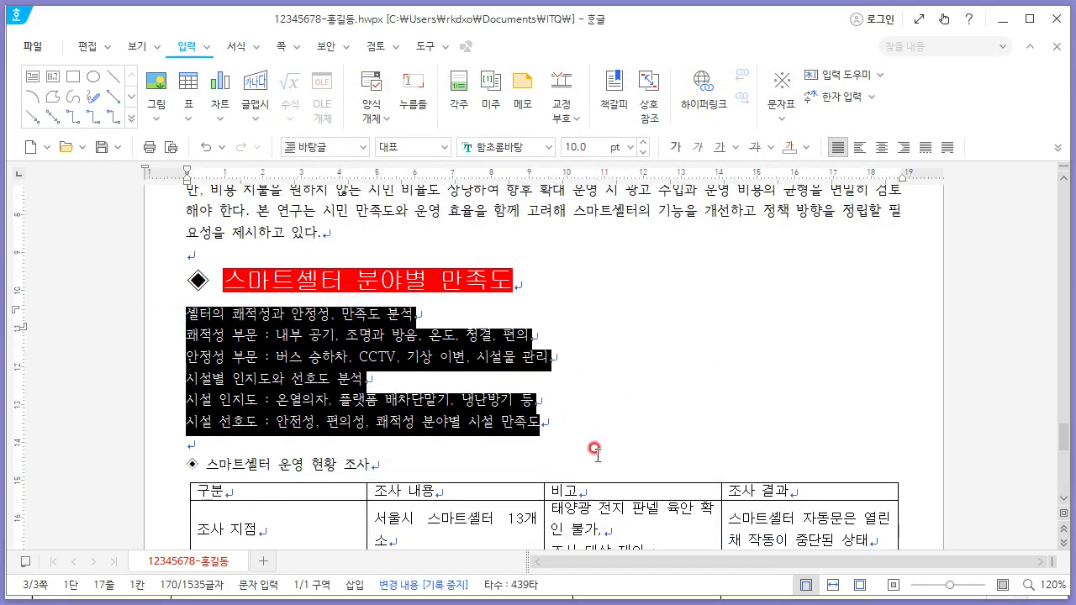
click(235, 46)
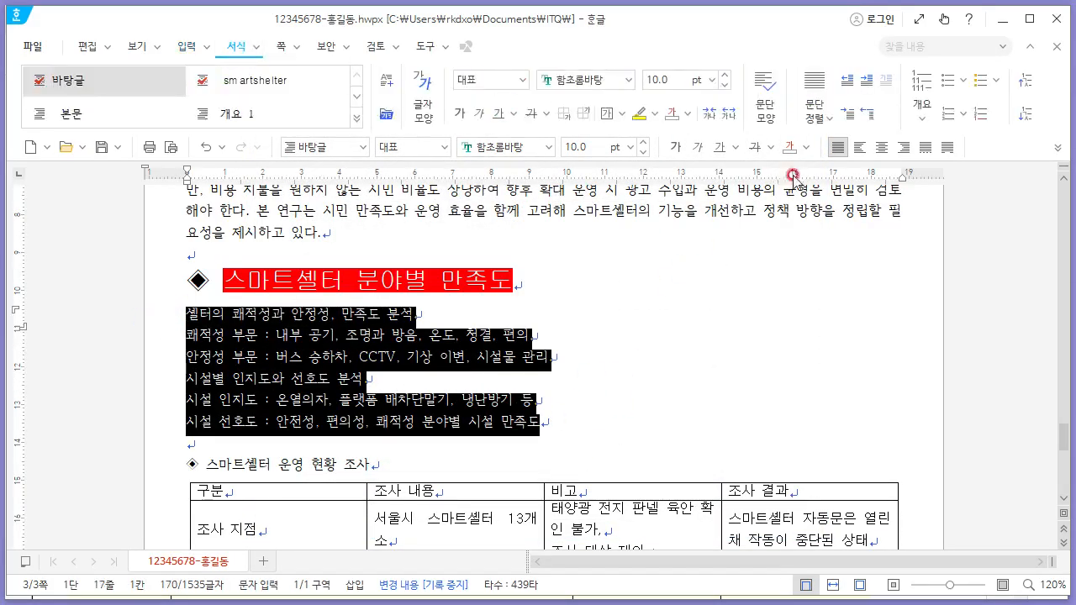
click(959, 113)
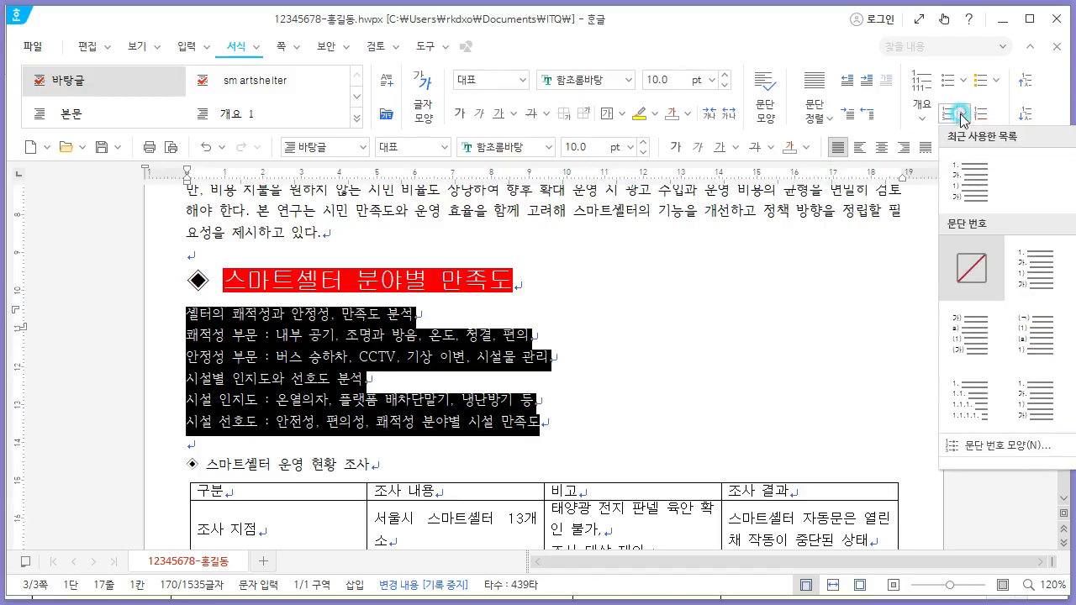
click(983, 451)
click(471, 207)
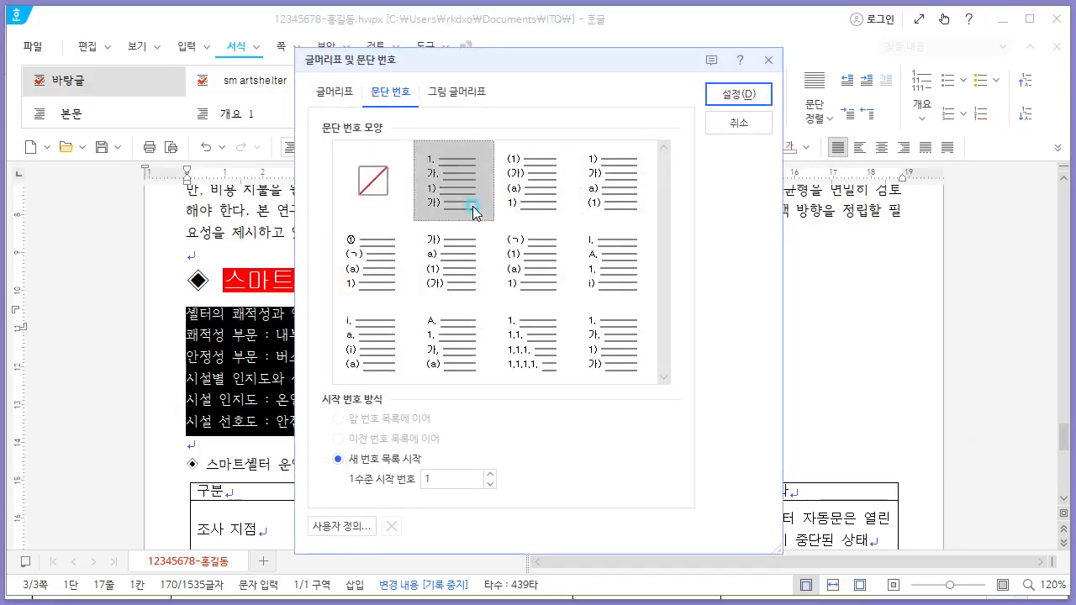
click(340, 527)
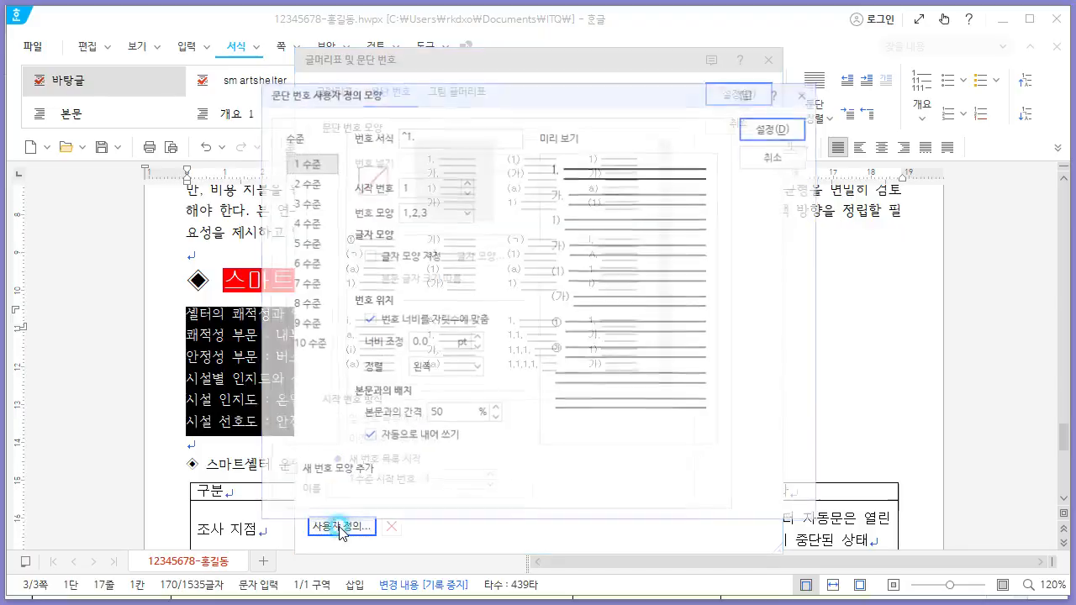
key(alt+Tab)
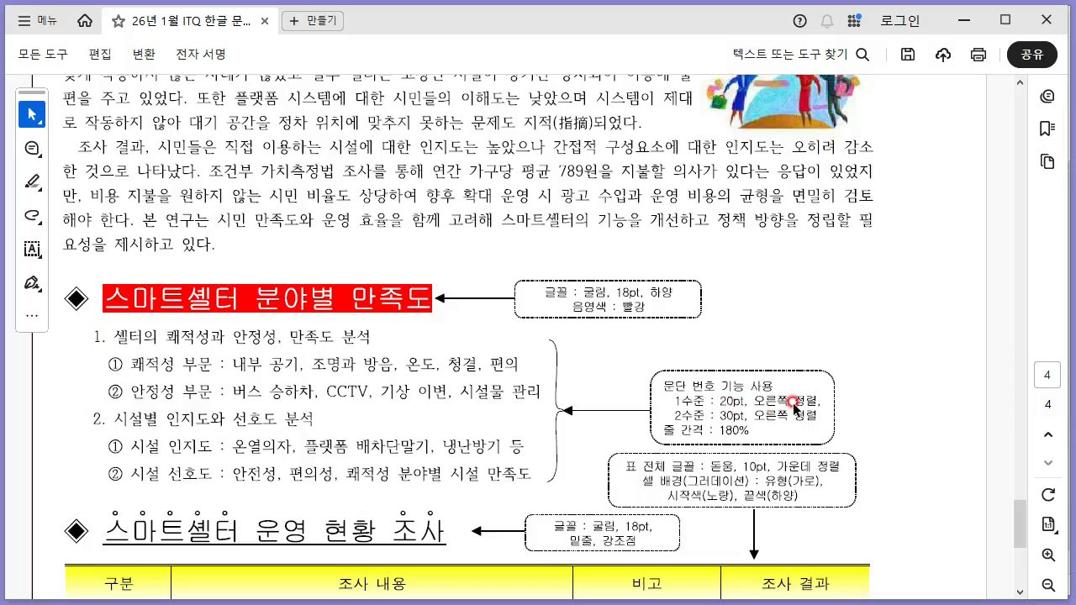
key(alt+Tab)
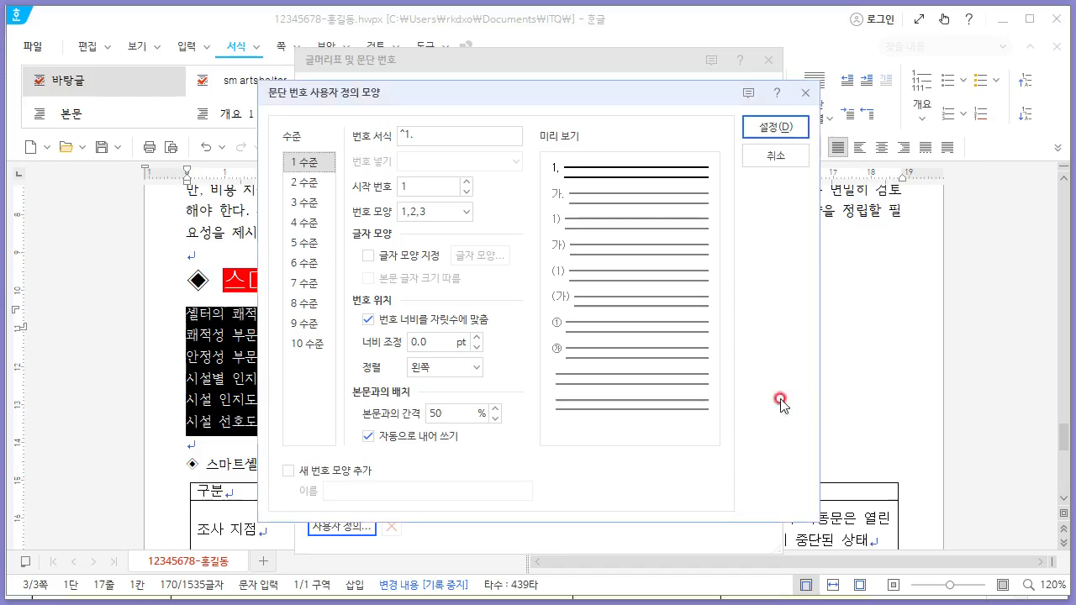
Define level 1 numbering as 1,2,3 with a 20 pt width adjustment and 오른쪽 alignment.
click(437, 215)
click(429, 235)
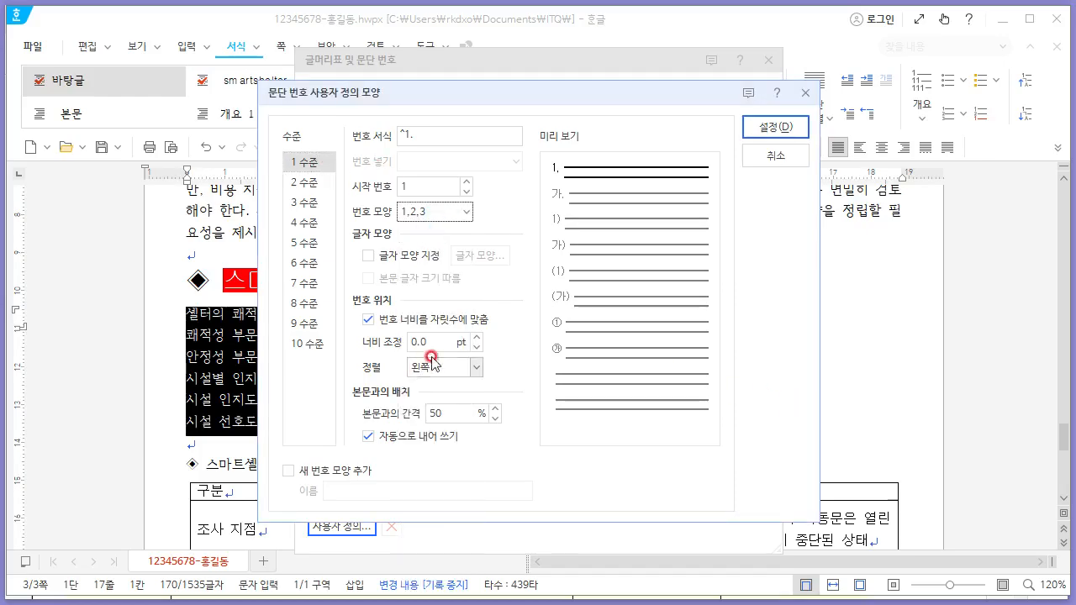
drag(429, 342, 339, 337)
text(20)
click(444, 367)
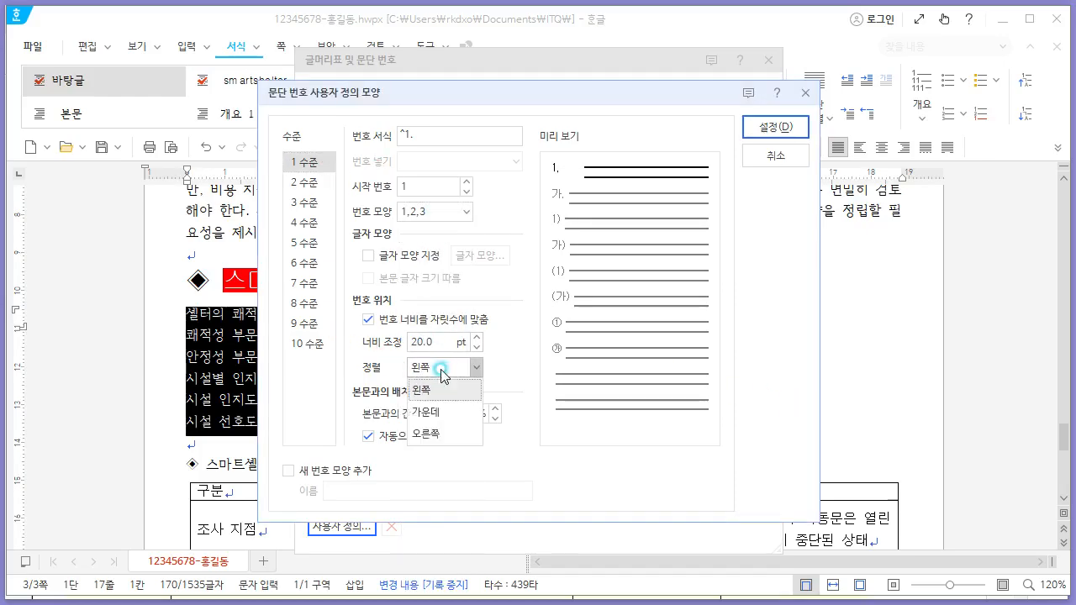
click(446, 435)
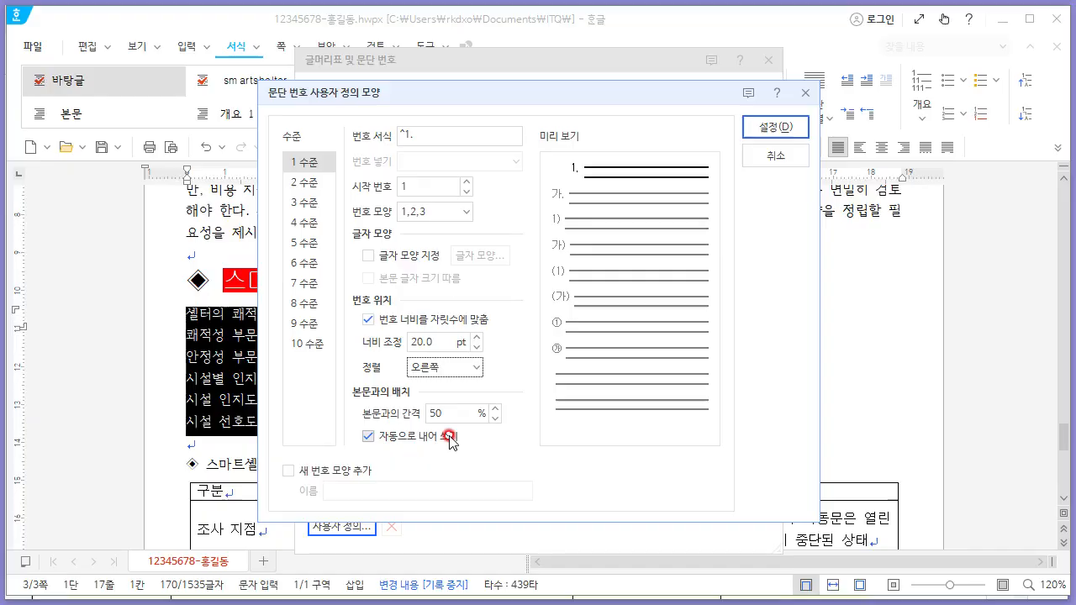
Define level 2 numbering as ①,②,③ with a 30 pt width and 오른쪽 alignment, and apply the numbering to the six lines.
click(304, 182)
key(alt+Tab)
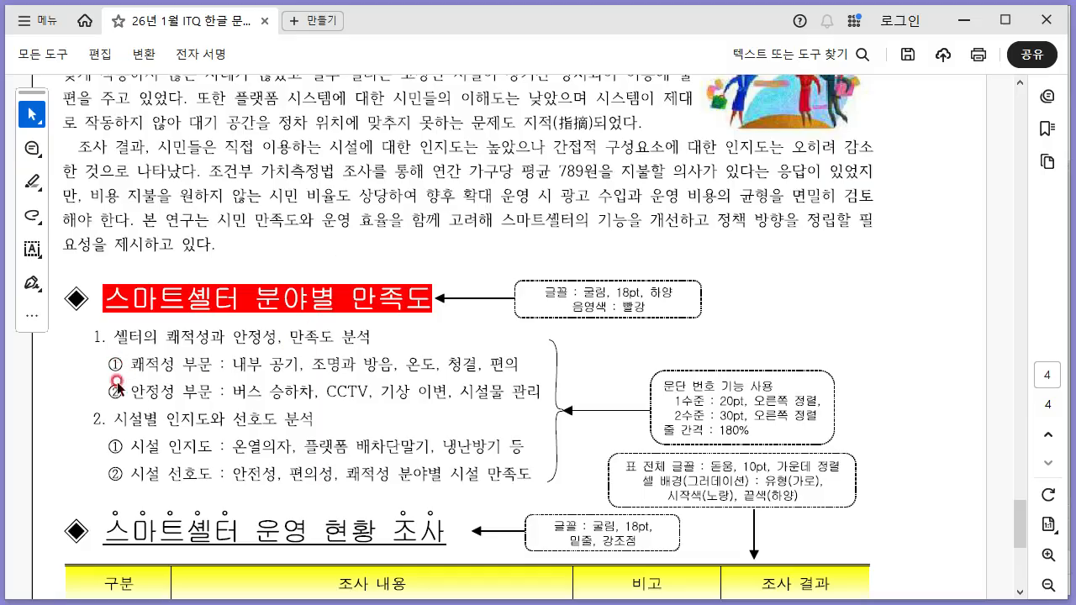
key(alt+Tab)
click(439, 213)
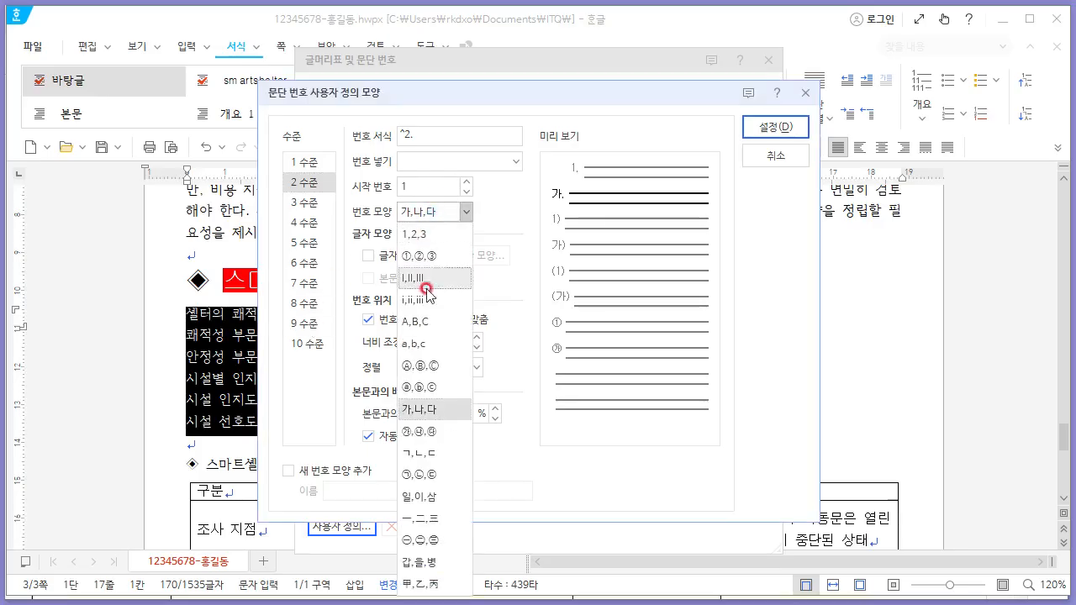
click(438, 256)
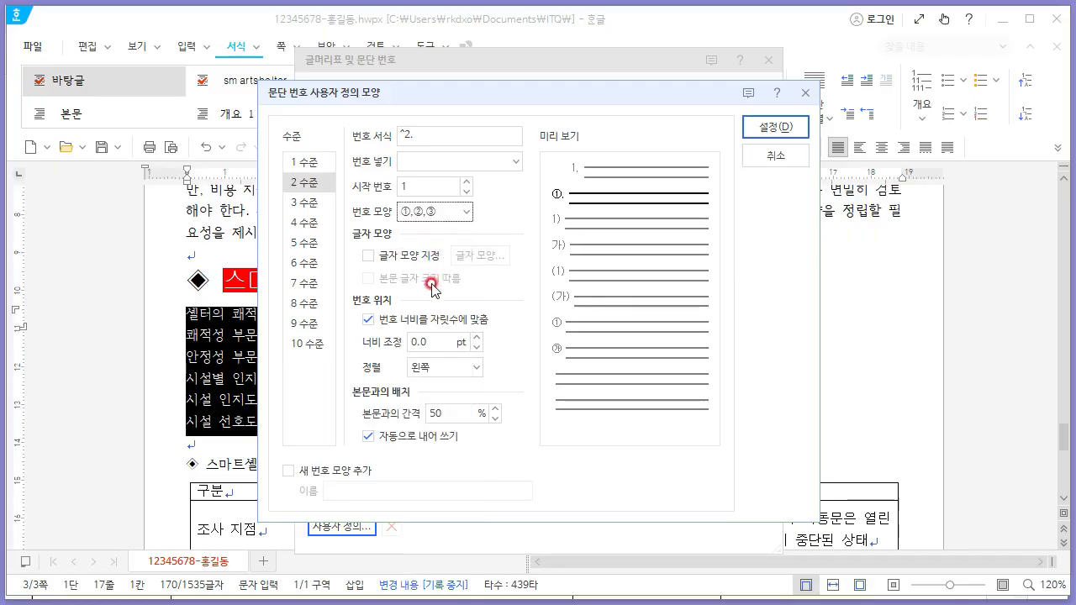
key(alt+Tab)
key(alt+Tab)
click(372, 342)
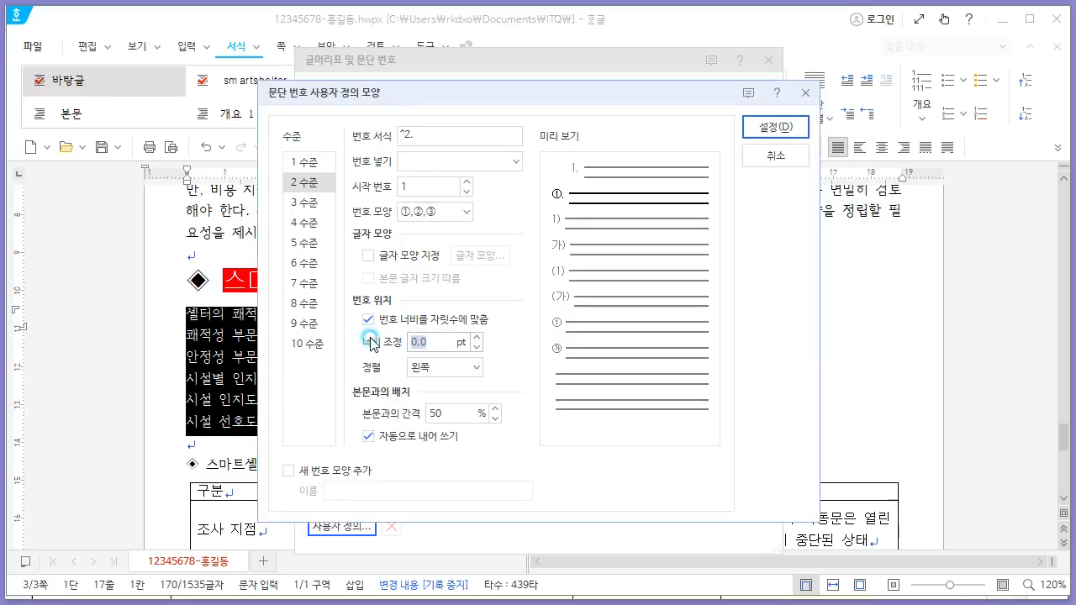
click(444, 367)
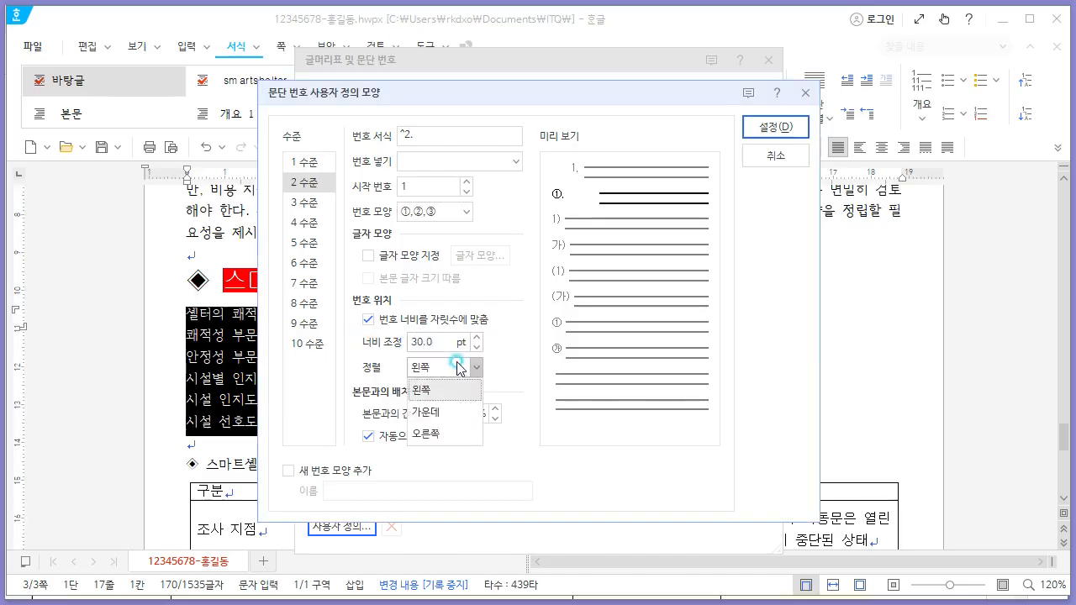
click(432, 435)
click(769, 126)
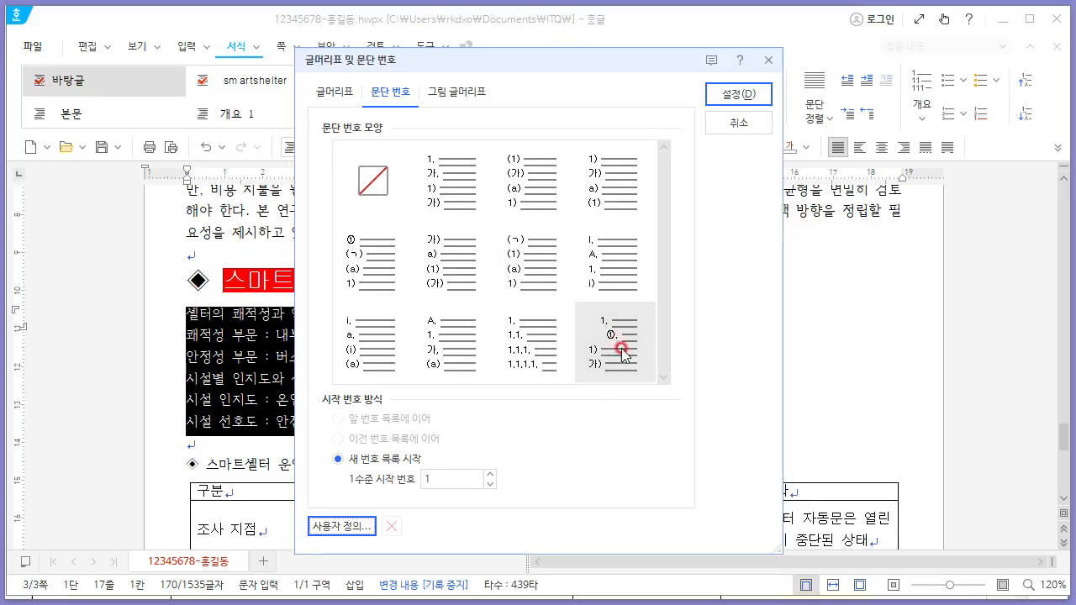
click(749, 98)
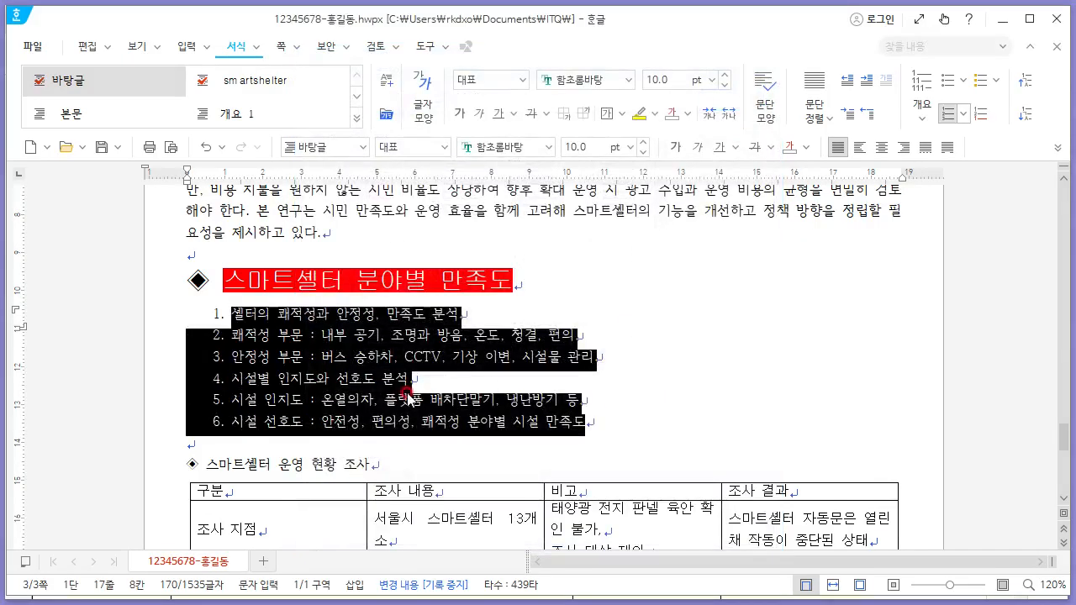
Demote the 쾌적성 부문, 안정성 부문, 시설 인지도 and 시설 선호도 lines to the second numbering level.
click(420, 389)
drag(595, 357, 232, 335)
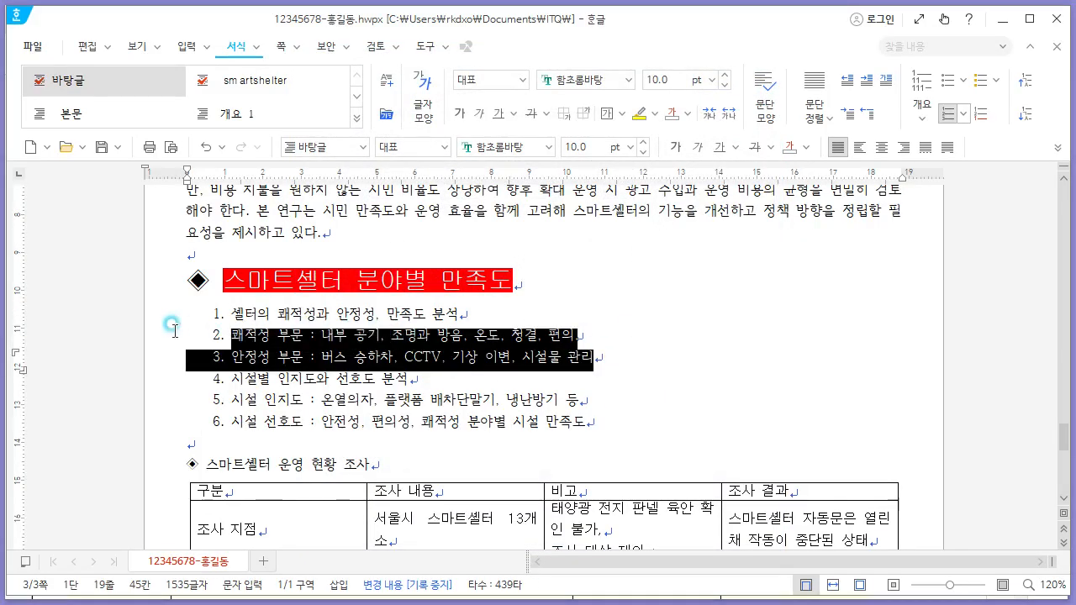
click(1024, 115)
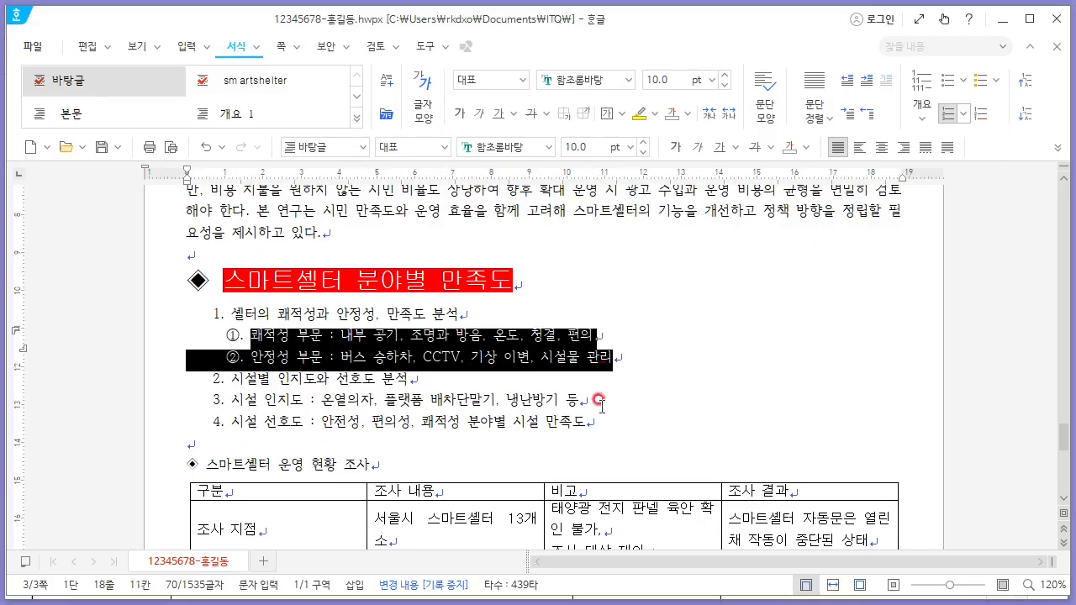
drag(591, 420, 192, 400)
click(1024, 112)
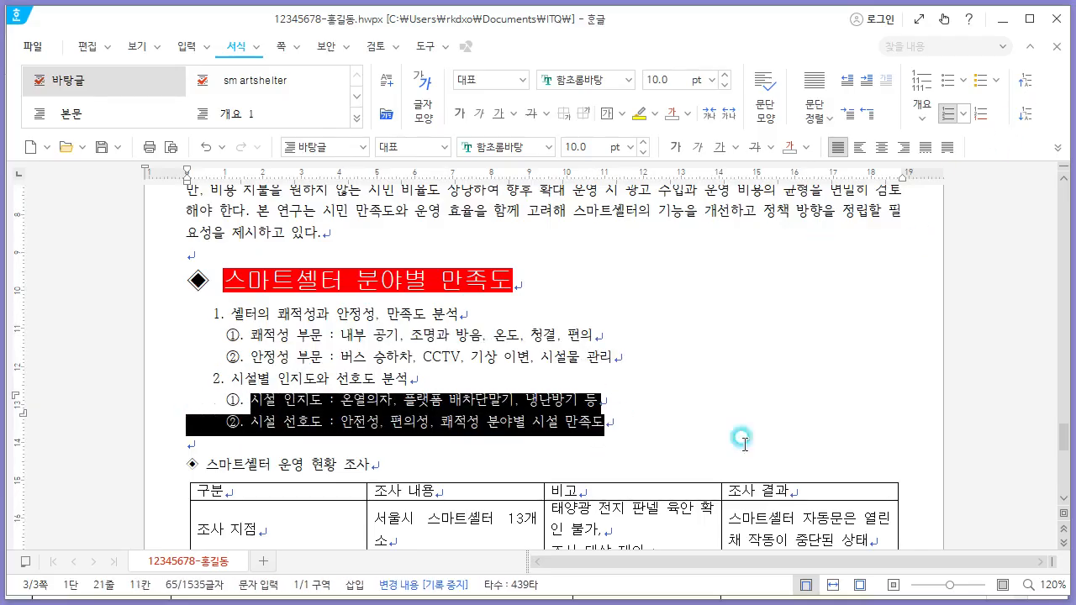
Set the line spacing of the six numbered lines under the red heading to 180%.
drag(626, 420, 152, 316)
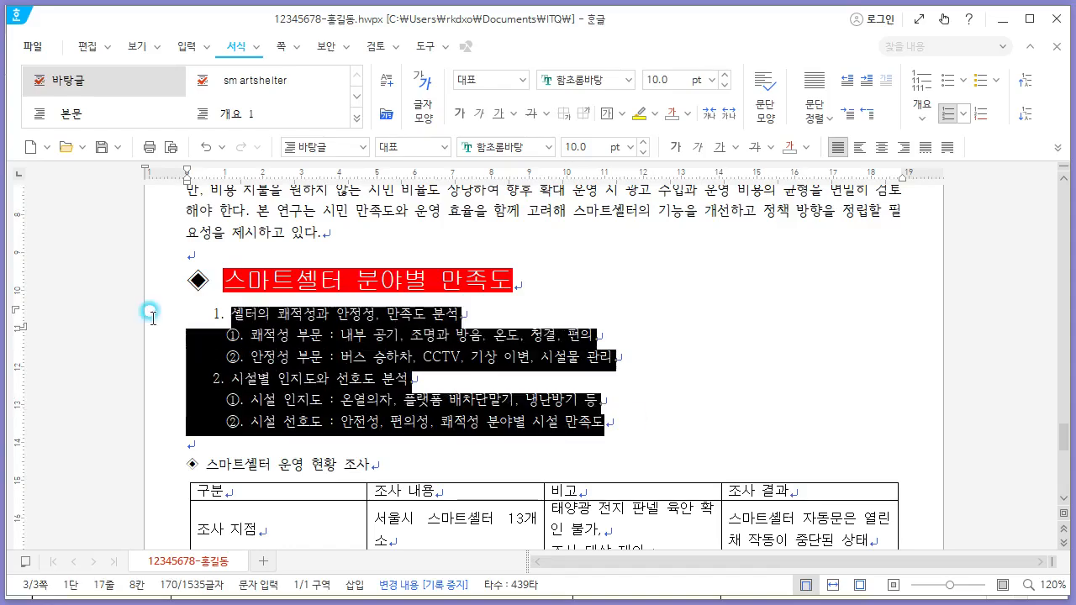
drag(691, 14, 543, 18)
click(911, 151)
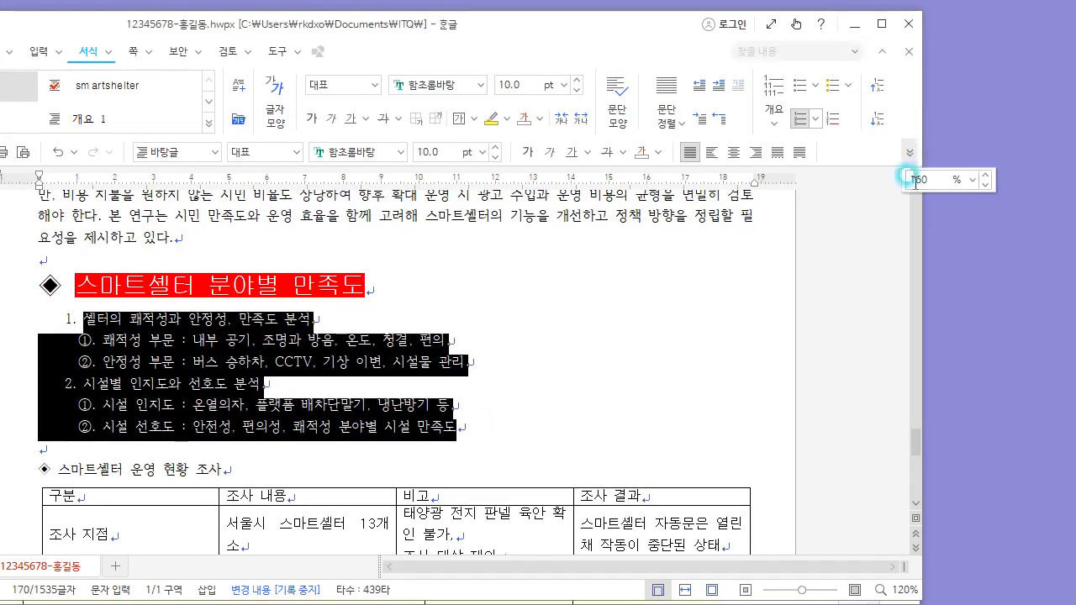
drag(907, 175, 933, 183)
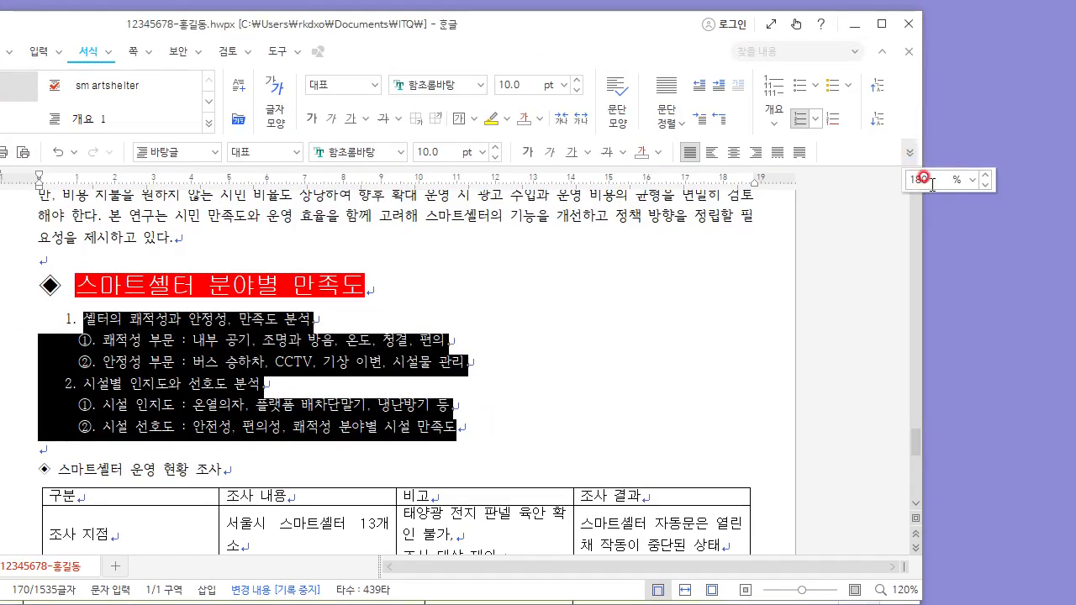
text(180)
key(Return)
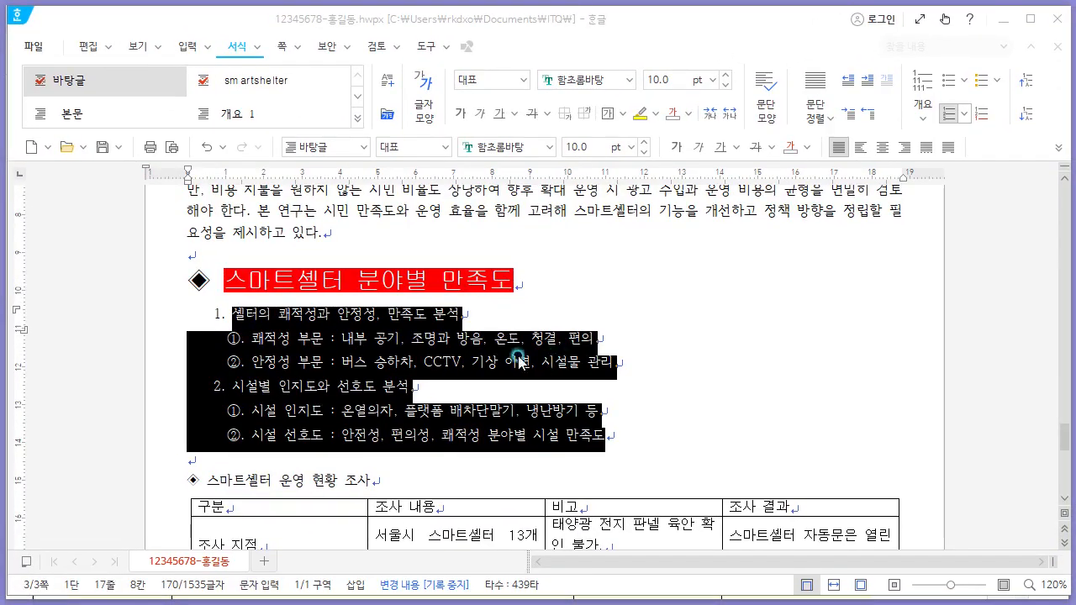
click(516, 353)
Format the 스마트셸터 운영 현황 조사 heading line, including its diamond symbol, in 굴림 at 18 pt as the PDF specifies.
scroll(500, 335, down, 3)
drag(396, 236, 175, 224)
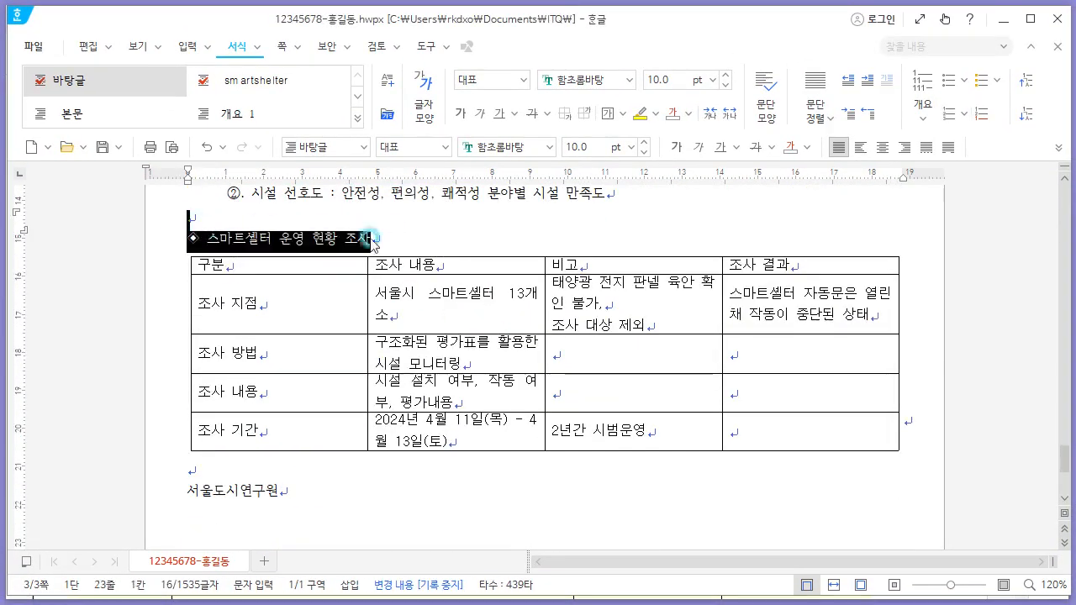
click(423, 240)
drag(424, 240, 161, 245)
click(422, 239)
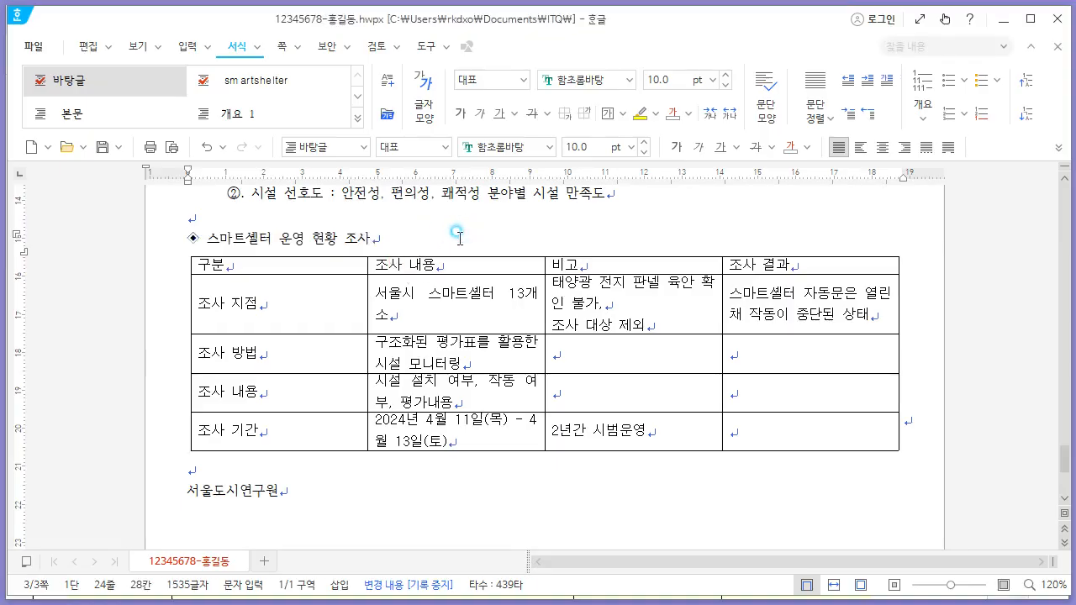
drag(460, 238, 159, 236)
key(alt+Tab)
scroll(575, 328, down, 3)
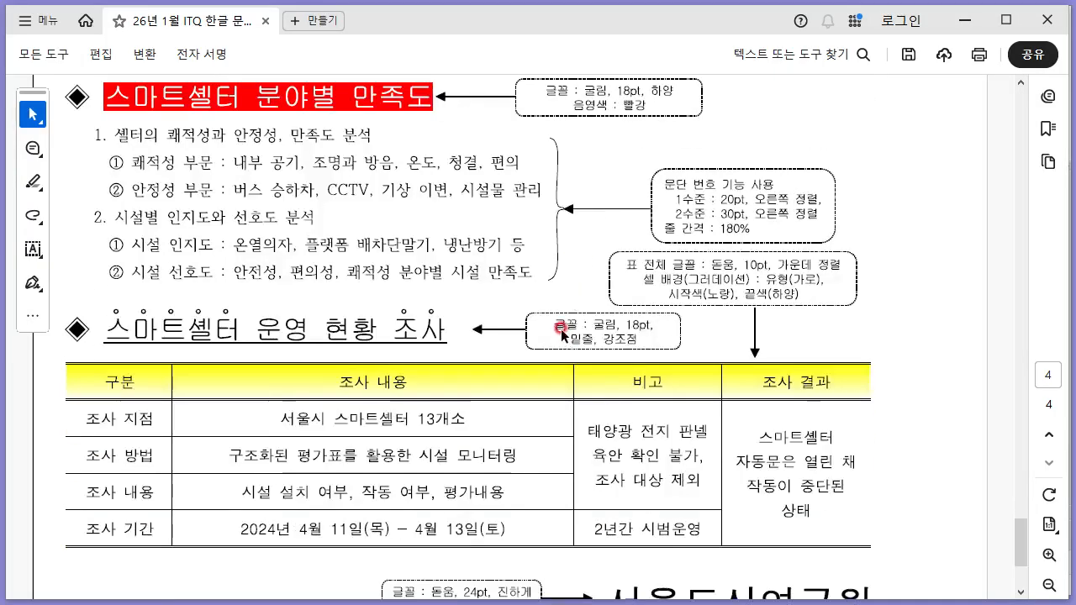
key(alt+Tab)
click(505, 148)
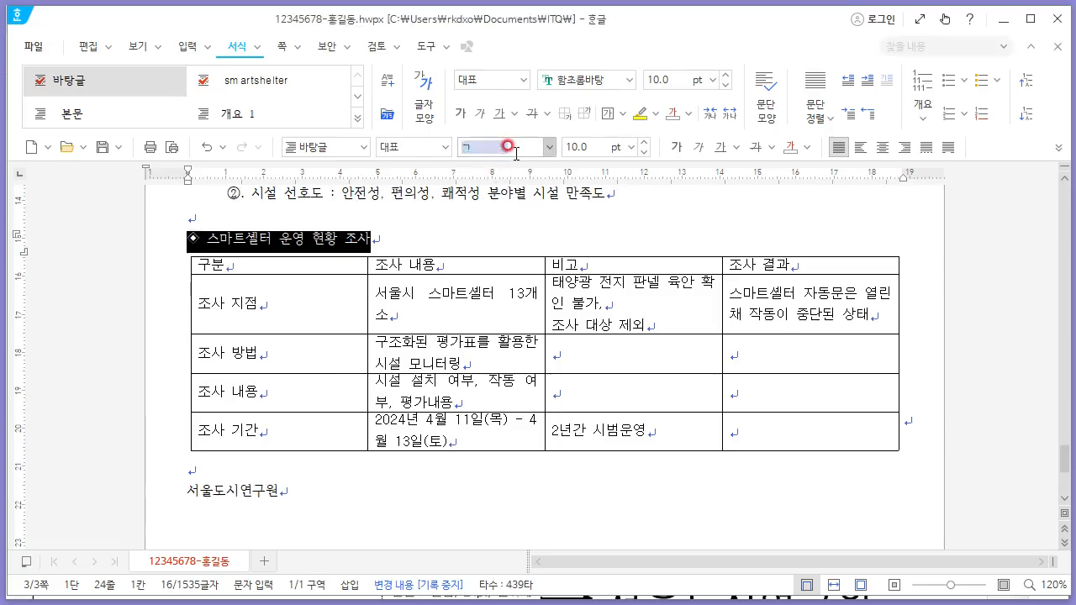
text(굴림)
key(Tab)
text(18)
key(Return)
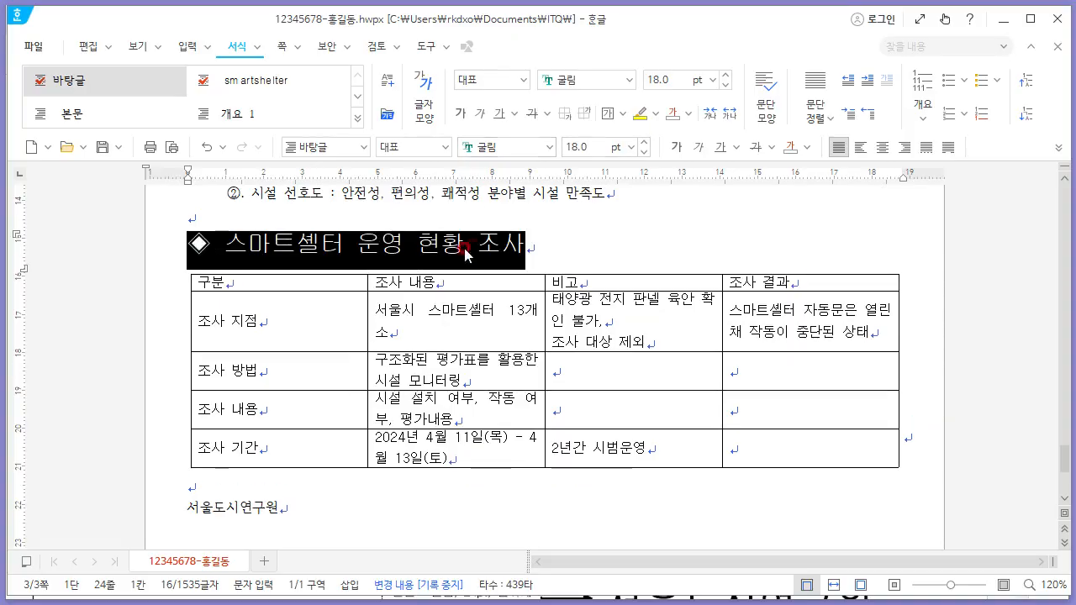
Underline the heading text 스마트셸터 운영 현황 조사, leaving out the diamond symbol.
key(alt+Tab)
key(alt+Tab)
drag(242, 274, 637, 221)
click(721, 148)
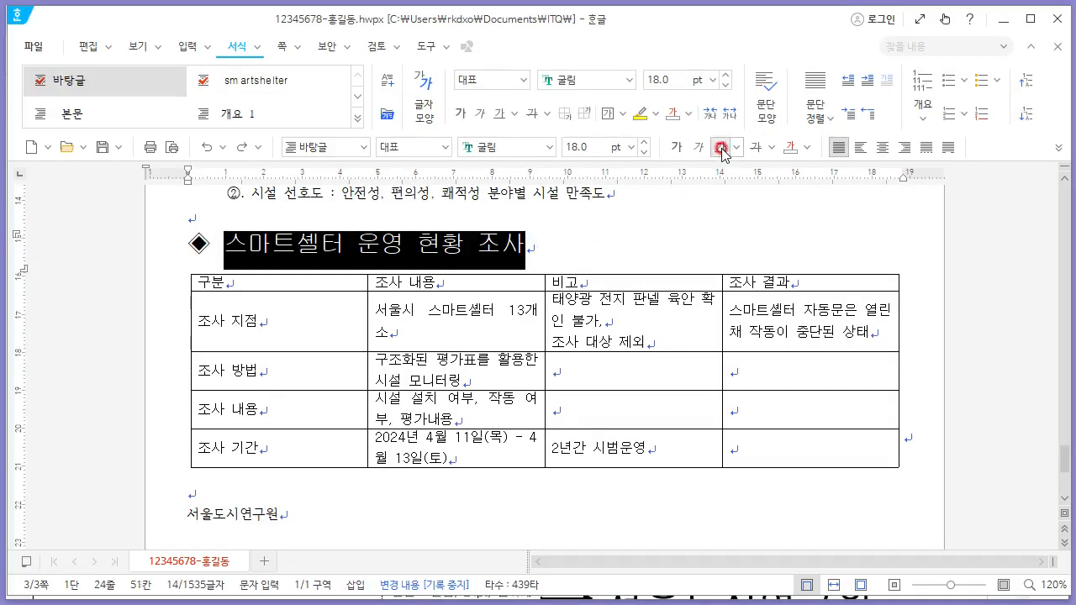
Add hollow-circle 강조점 marks above the word 스마트셸터 in the underlined heading, following the PDF.
key(alt+Tab)
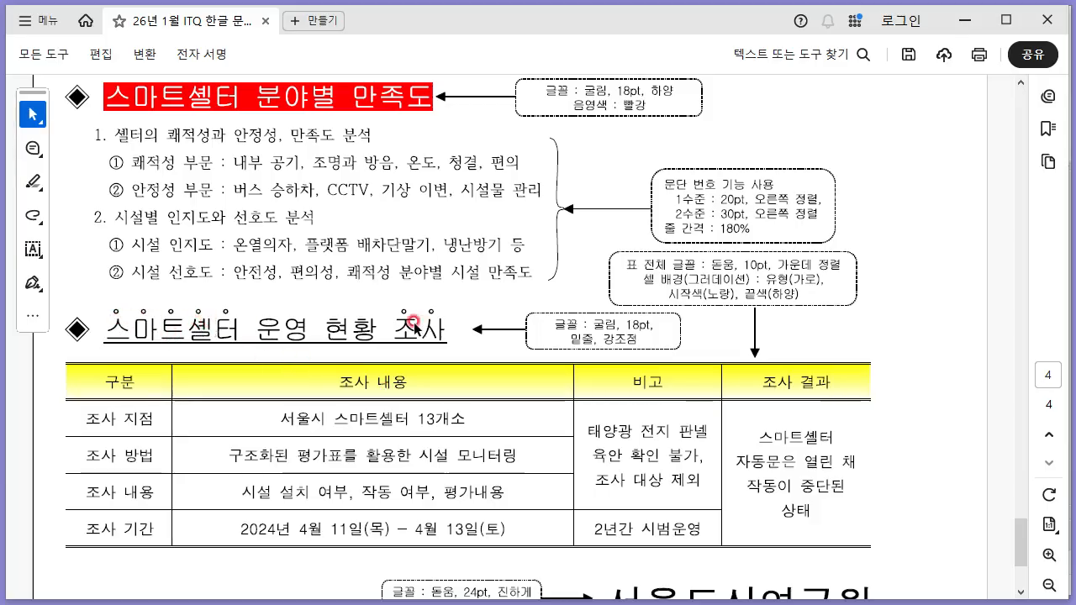
key(alt+Tab)
drag(224, 244, 330, 237)
right_click(330, 236)
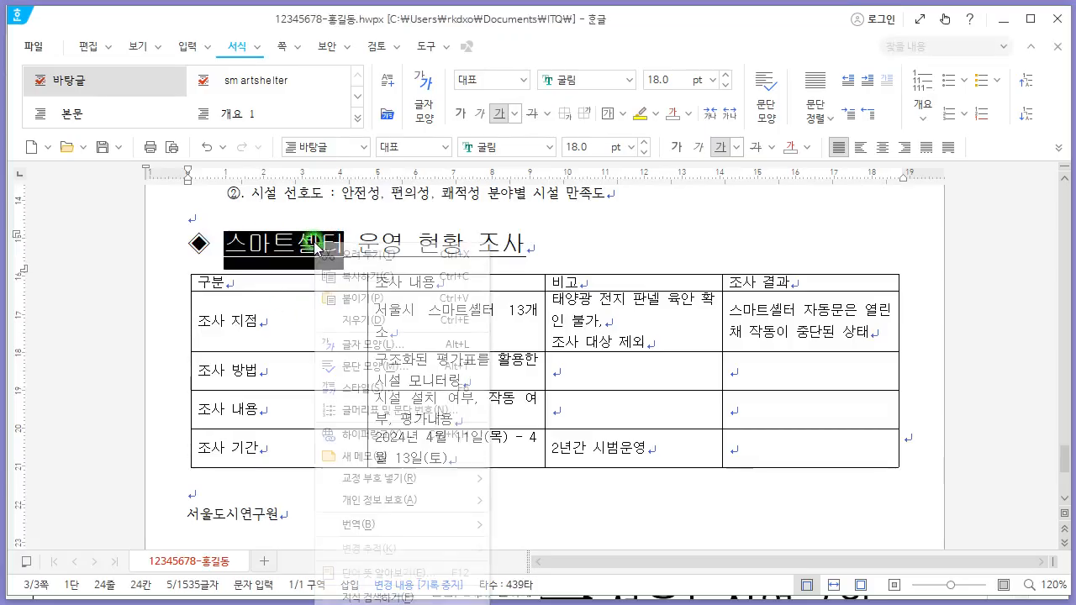
click(387, 346)
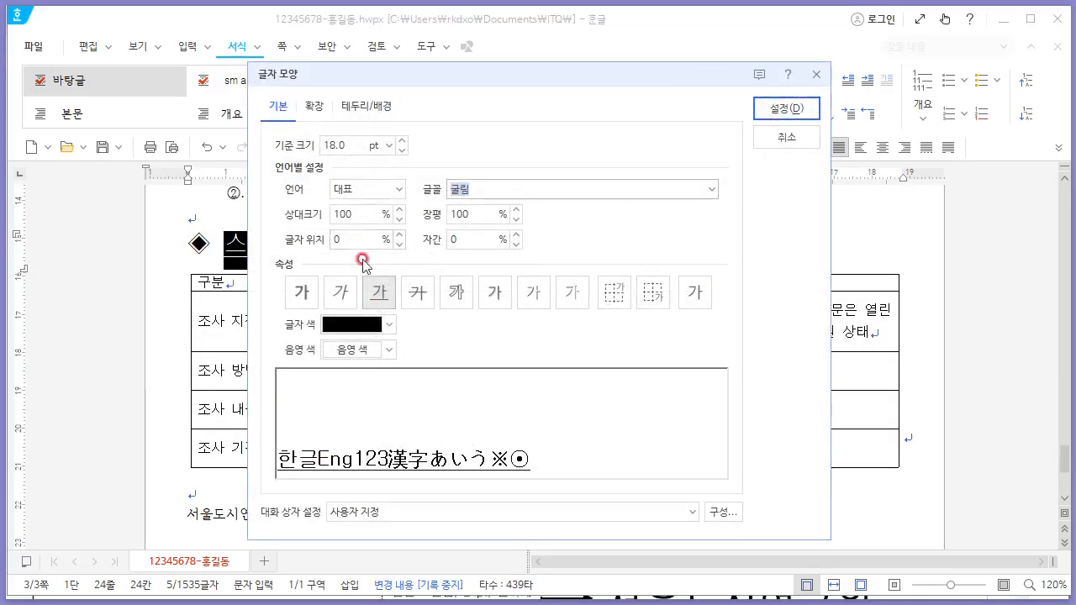
click(318, 105)
click(351, 377)
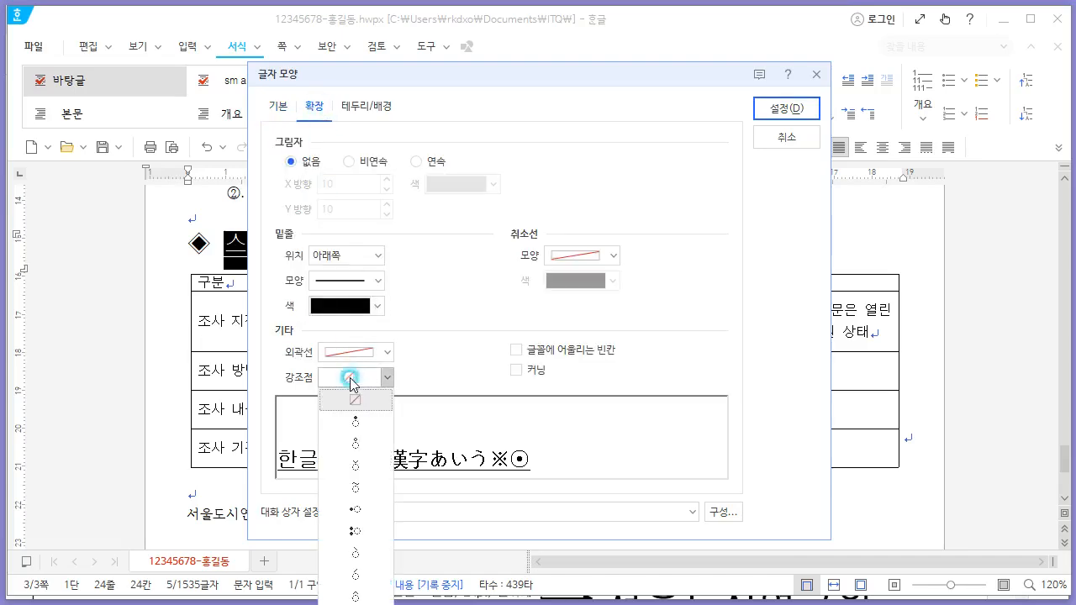
click(368, 462)
click(774, 110)
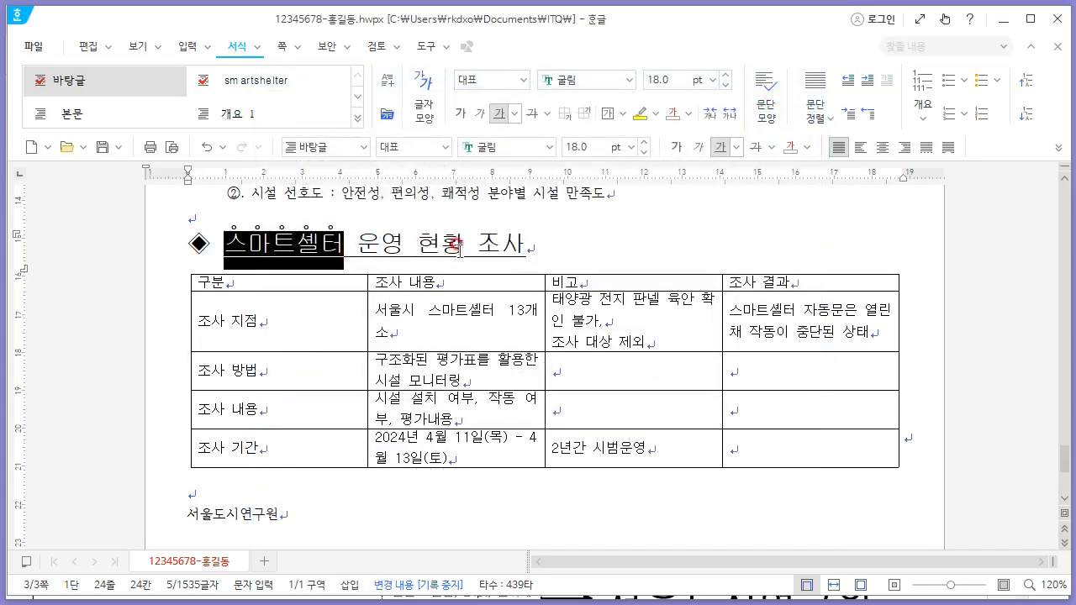
Add the same hollow-circle 강조점 marks above the word 조사 at the end of the heading.
double_click(502, 243)
right_click(494, 252)
click(573, 348)
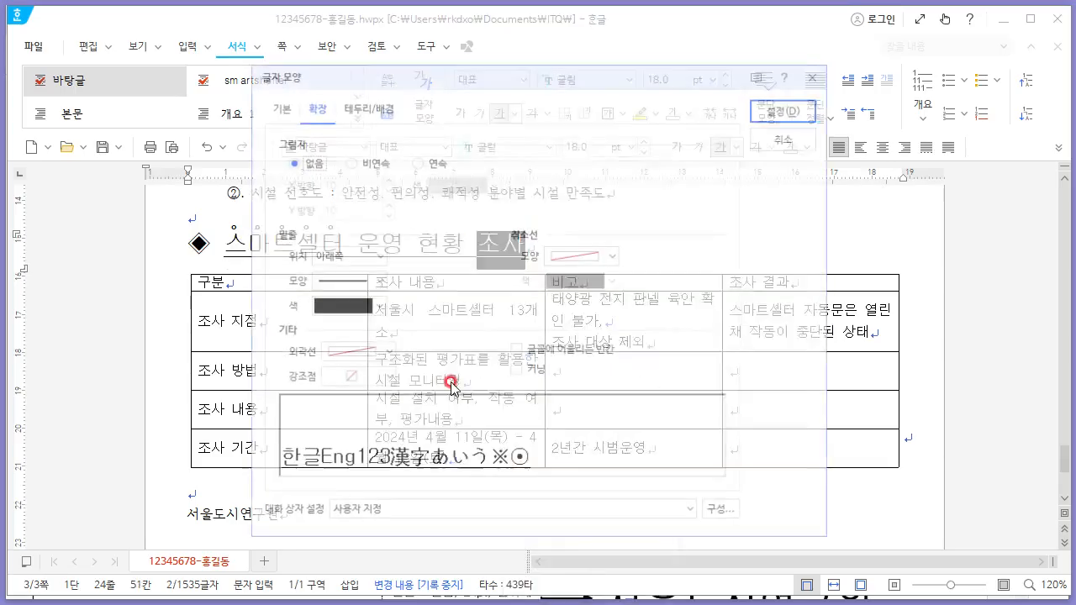
click(353, 377)
click(357, 447)
click(789, 112)
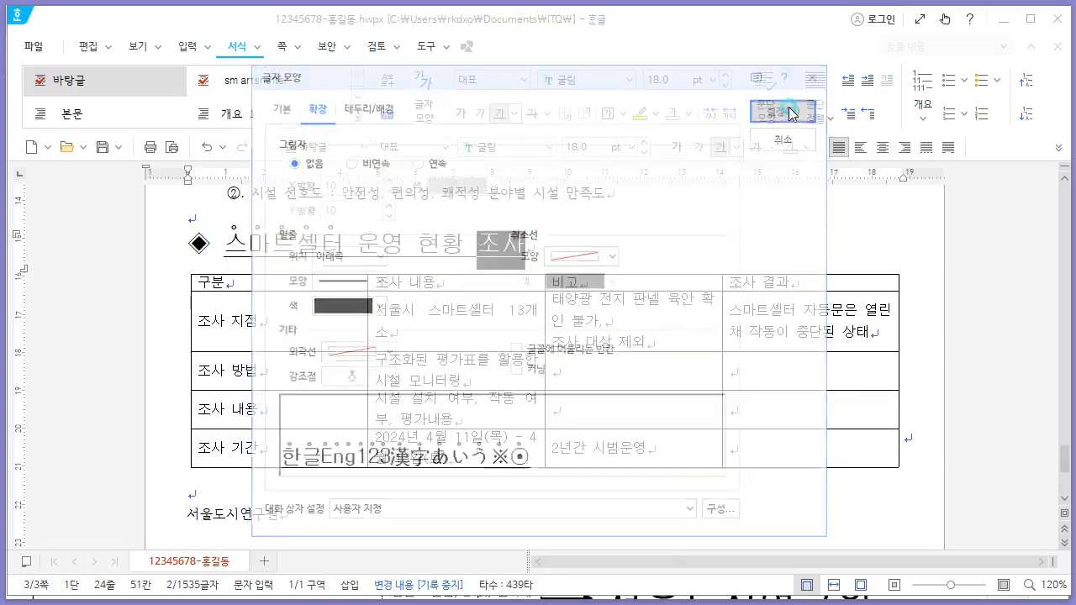
click(602, 255)
Merge the 비고 cells from the 조사 지점 to 조사 내용 rows, and all four 조사 결과 cells below the header.
key(alt+Tab)
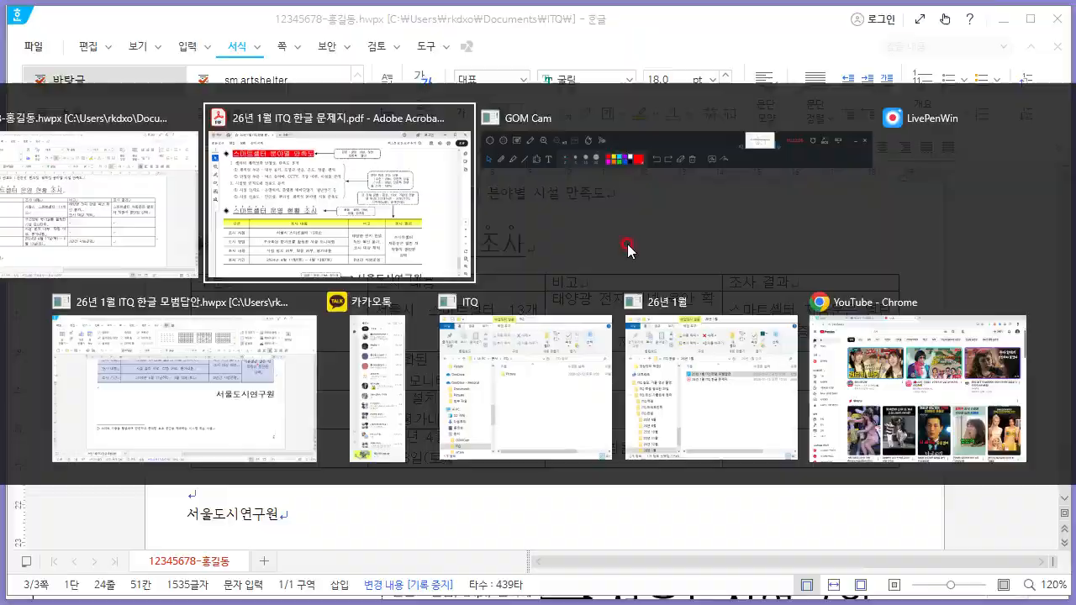
scroll(647, 252, down, 4)
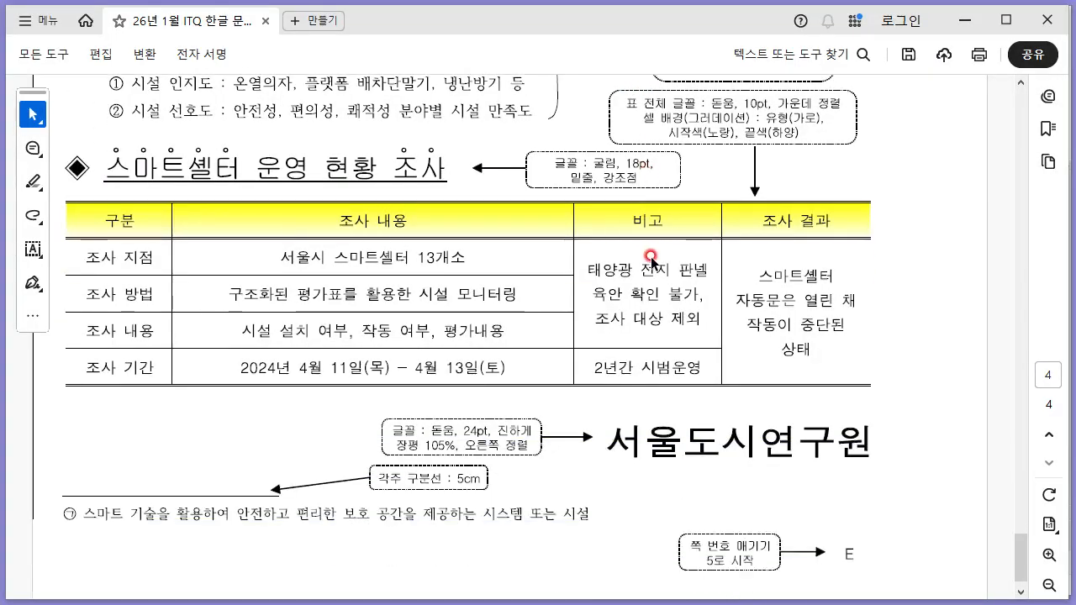
key(alt+Tab)
drag(647, 321, 649, 411)
key(m)
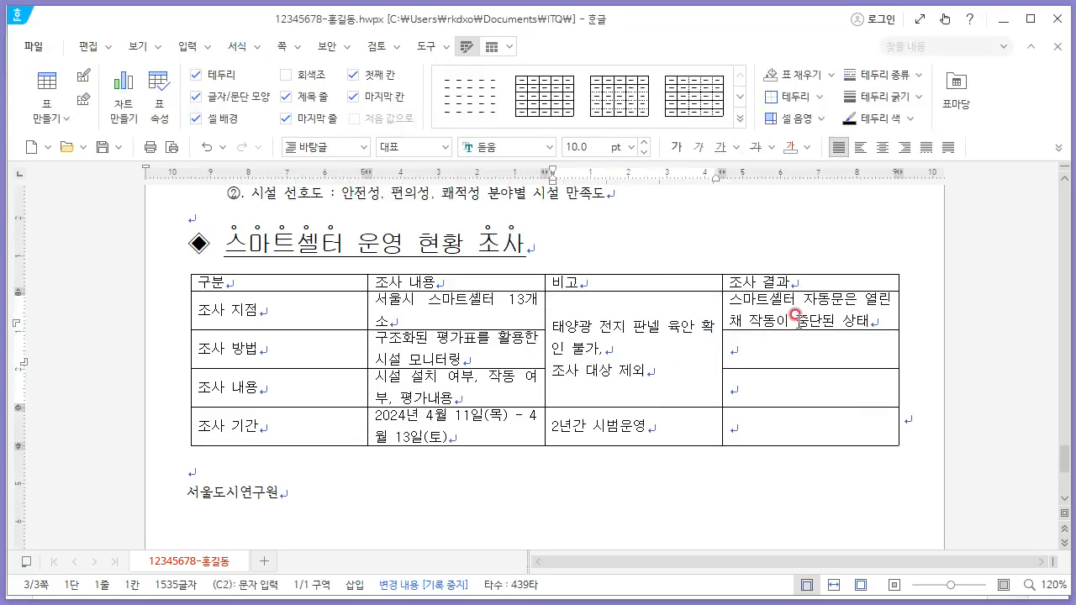
drag(787, 304, 799, 432)
key(m)
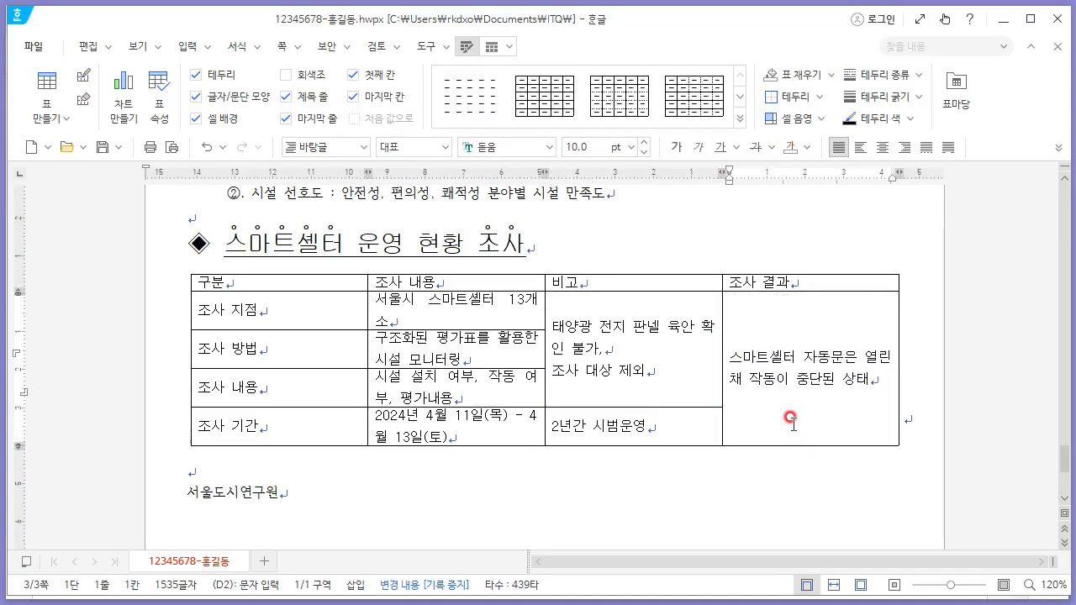
Narrow the table's 구분 column so that each 조사 내용 entry fits on one line.
key(alt+Tab)
key(alt+Tab)
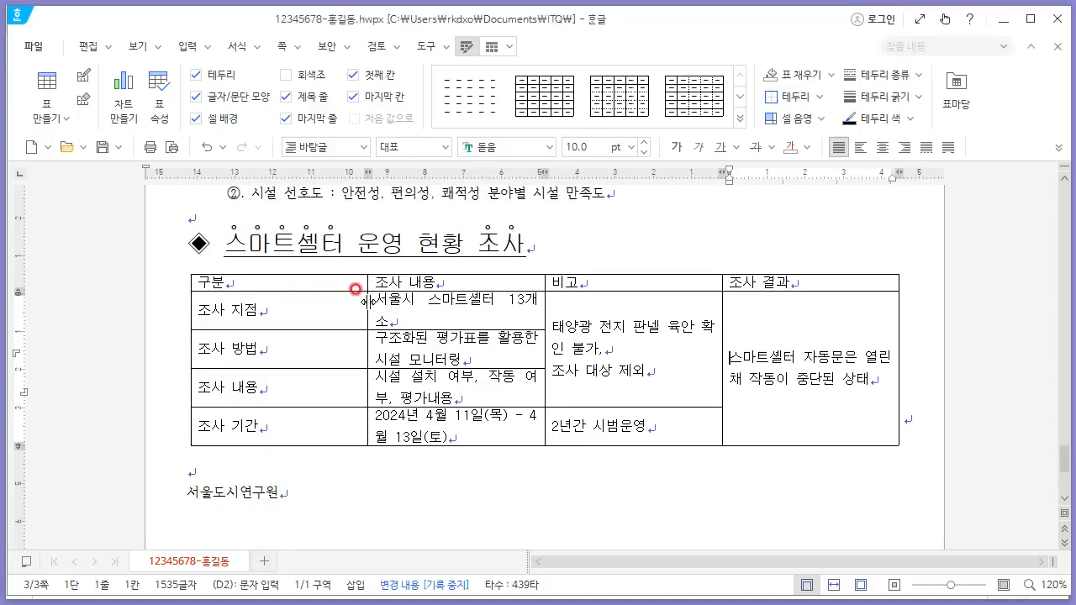
drag(290, 302, 272, 302)
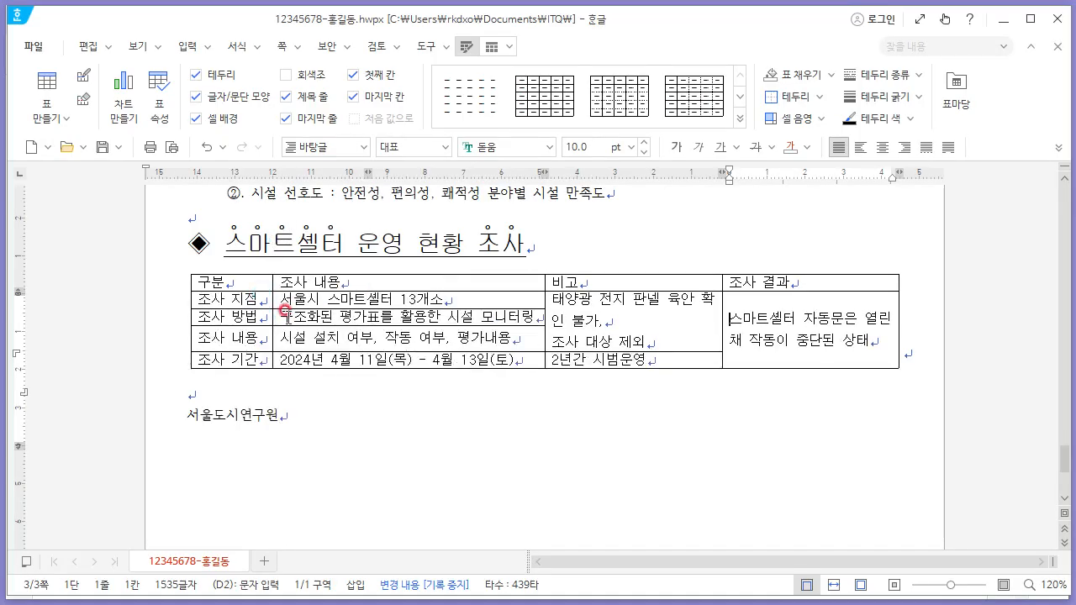
Apply the 돋움 font and centre alignment to all cells of the table.
key(alt+Tab)
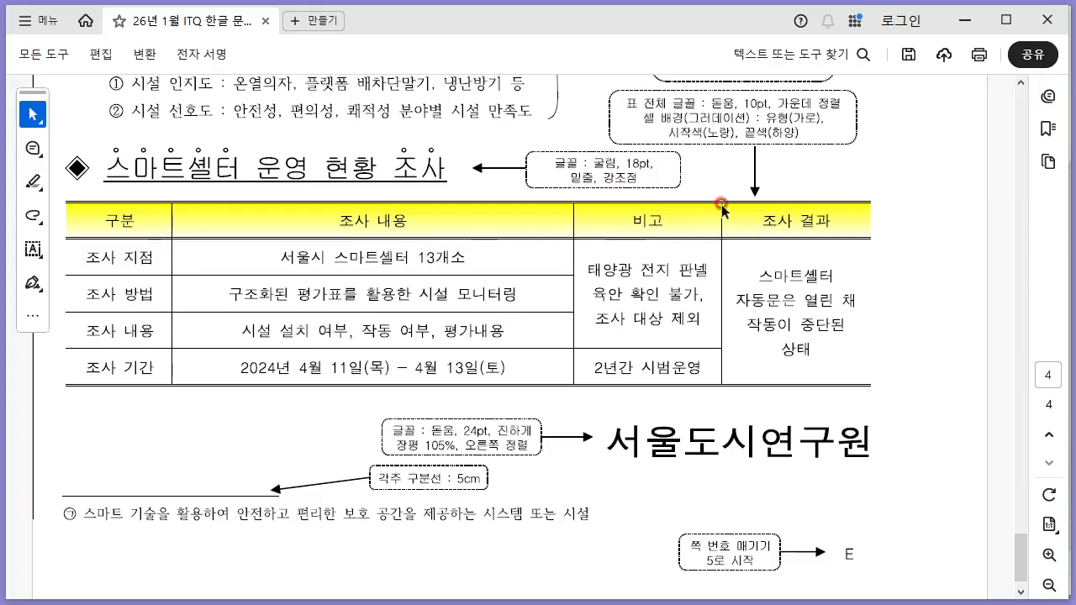
key(alt+Tab)
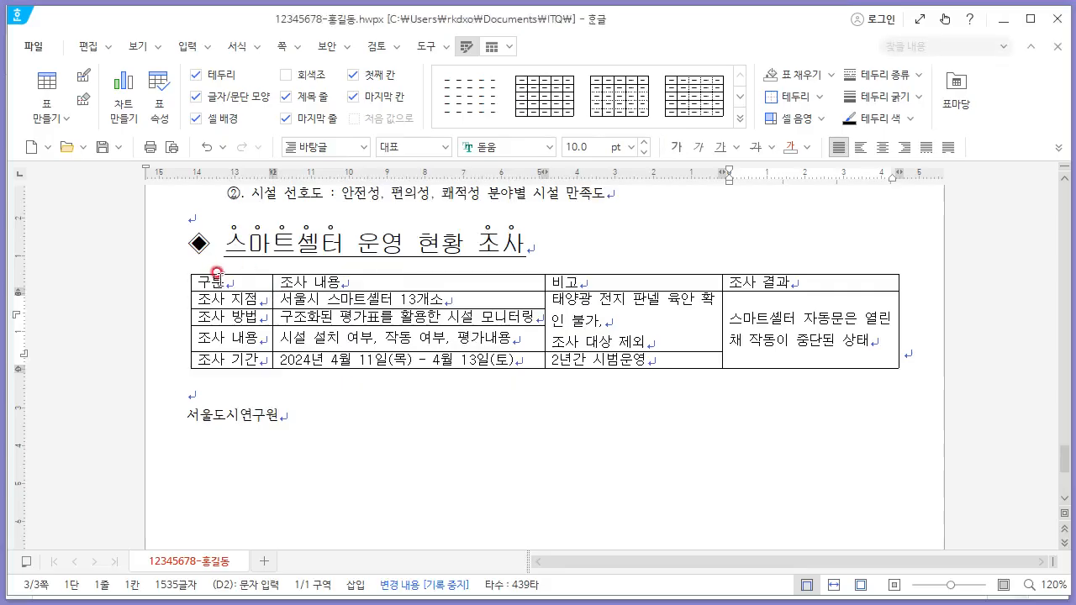
drag(220, 280, 752, 337)
click(507, 177)
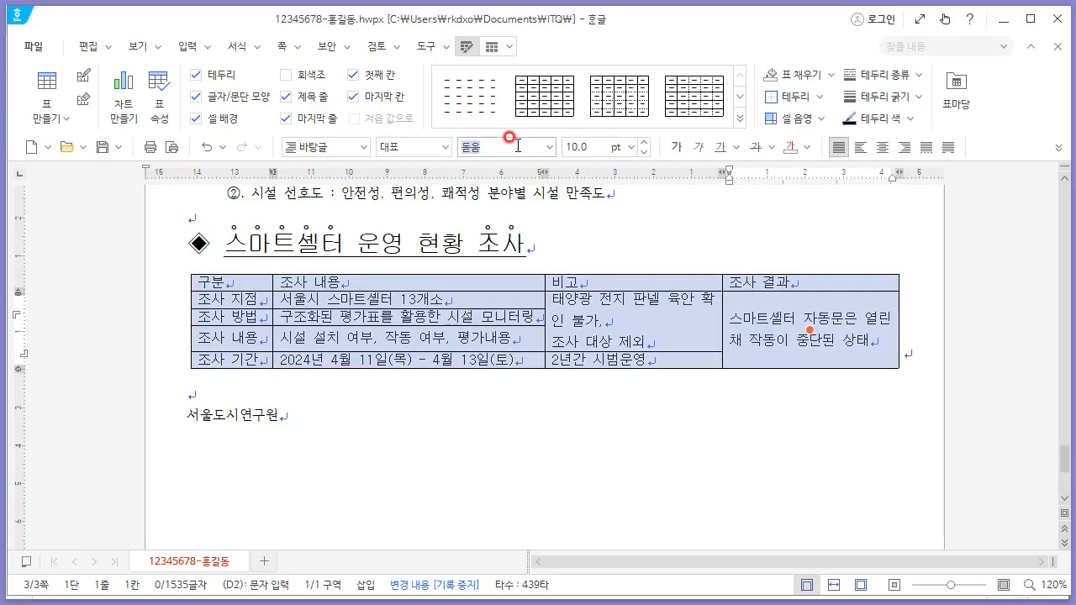
text(돋움)
key(Return)
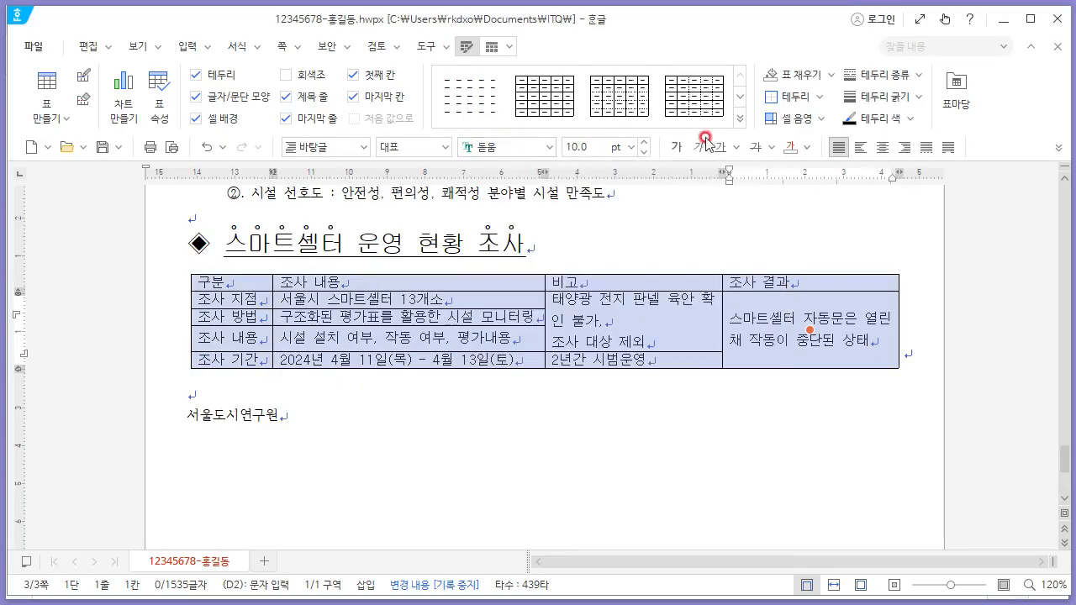
click(882, 147)
double_click(270, 244)
click(402, 238)
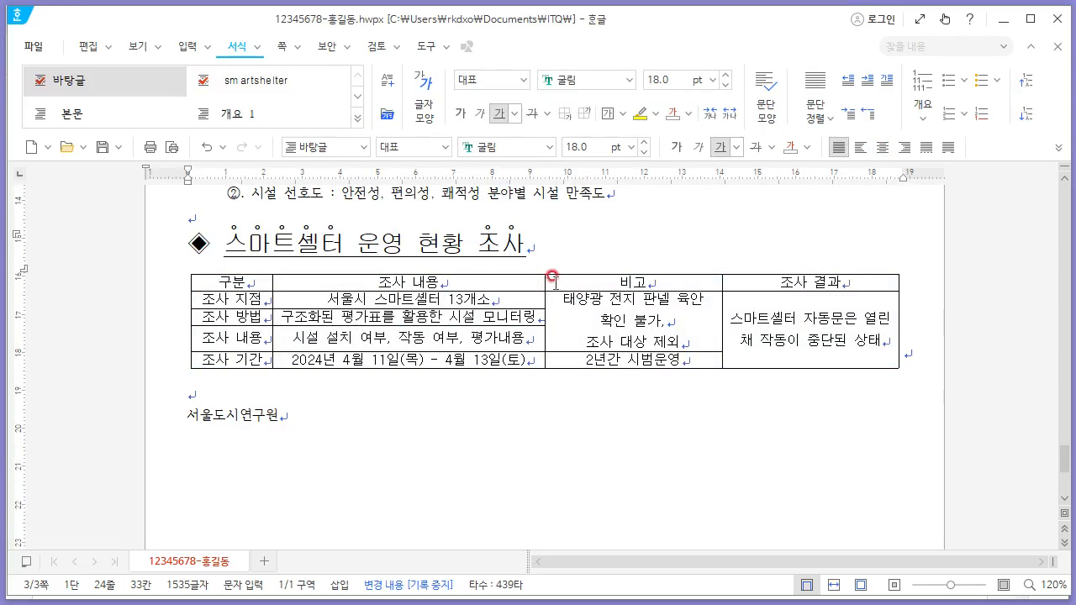
Narrow the 조사 결과 column so its merged text wraps over four lines as in the PDF.
key(alt+Tab)
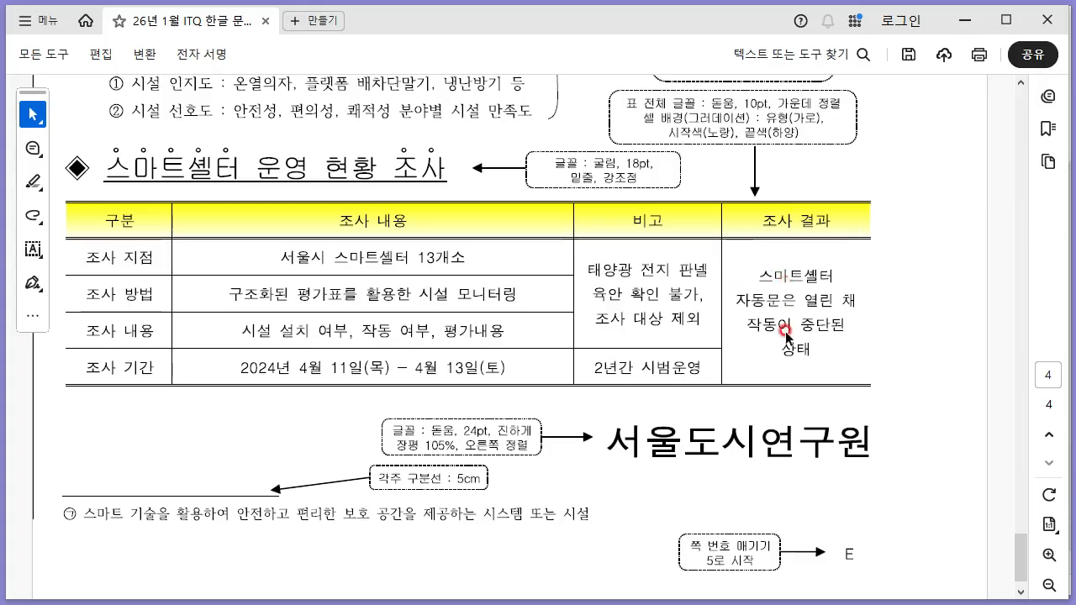
key(alt+Tab)
drag(723, 284, 770, 277)
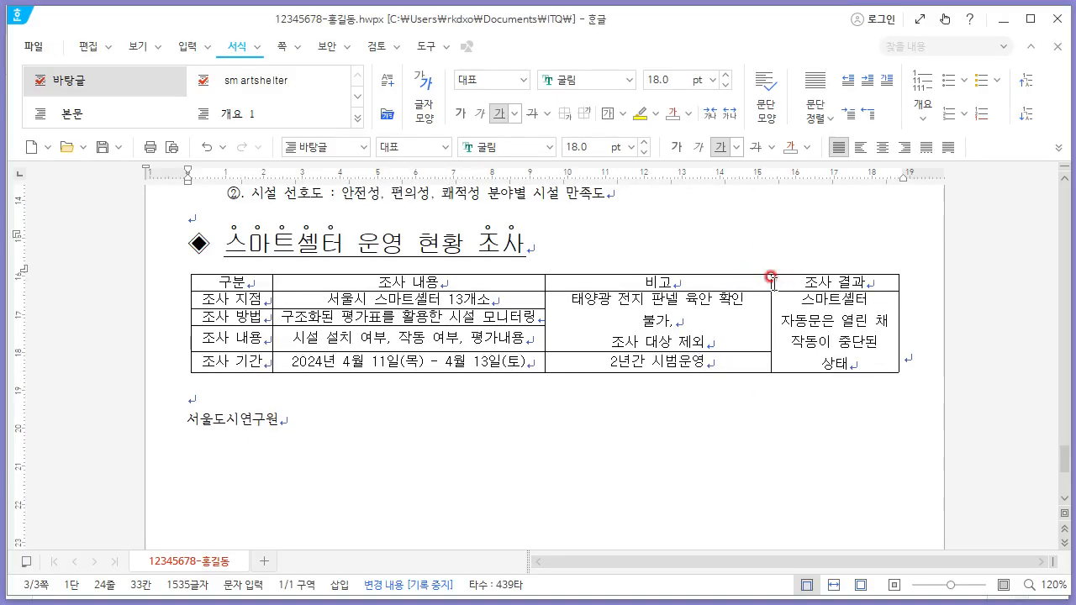